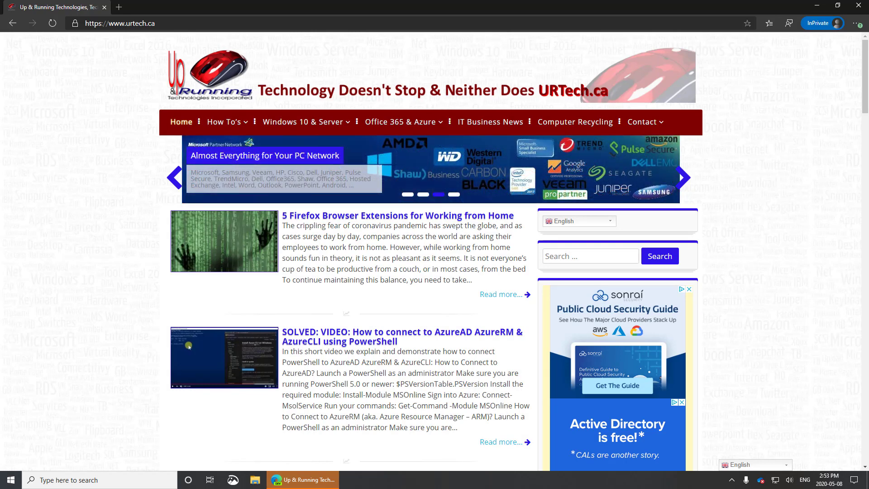
Step: Navigate Microsoft Edge to portal.office.com
click(174, 23)
text(p)
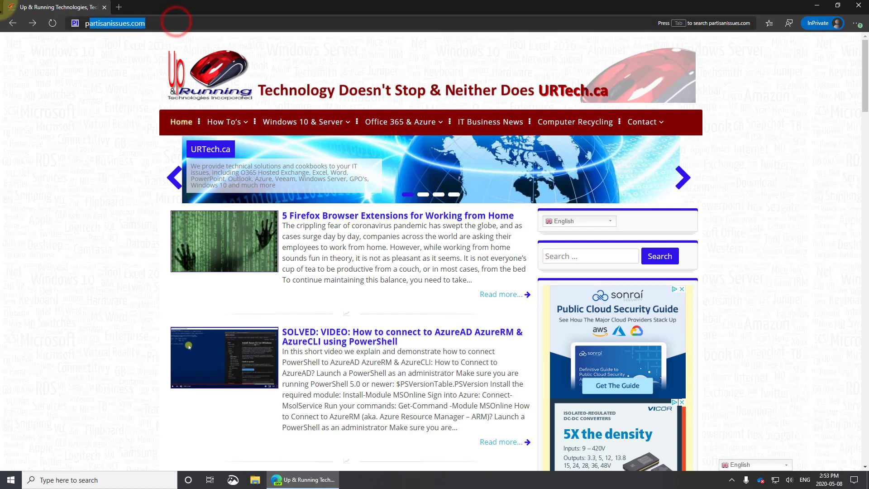
text(ortal.office.co)
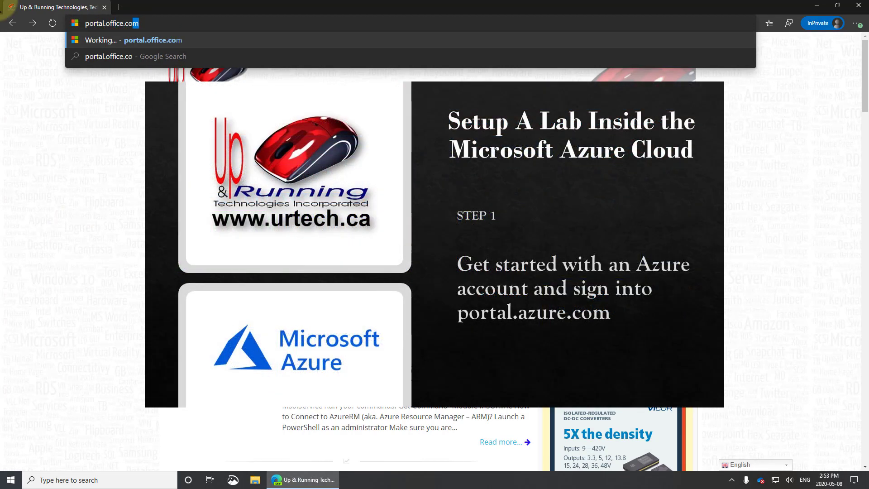
key(Return)
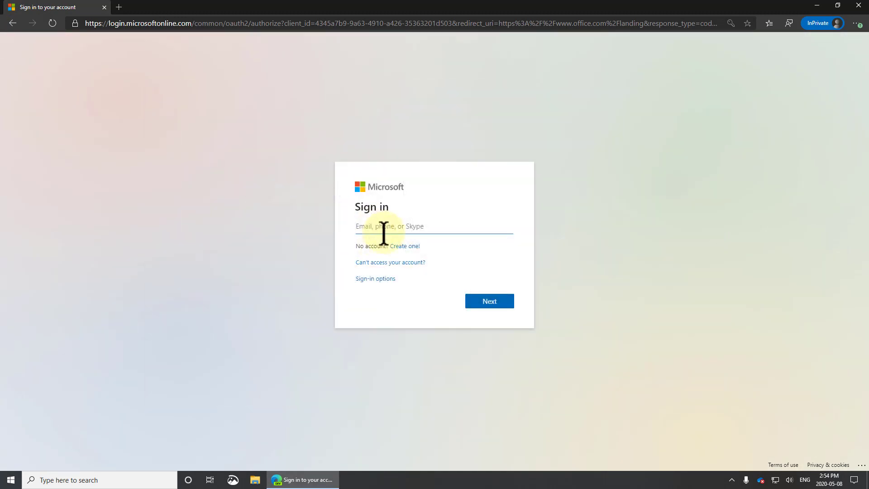
Step: Create a new Outlook.com account, entering a new e-mail name and the verification characters
click(406, 247)
click(489, 294)
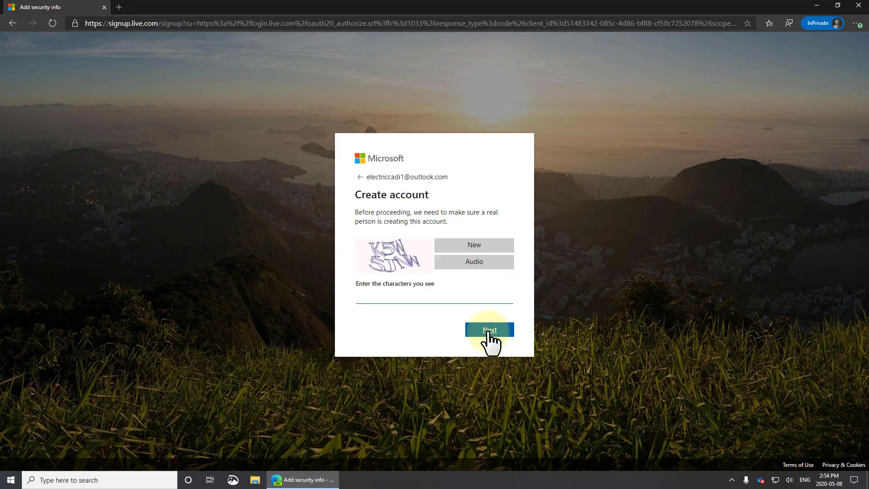
click(404, 299)
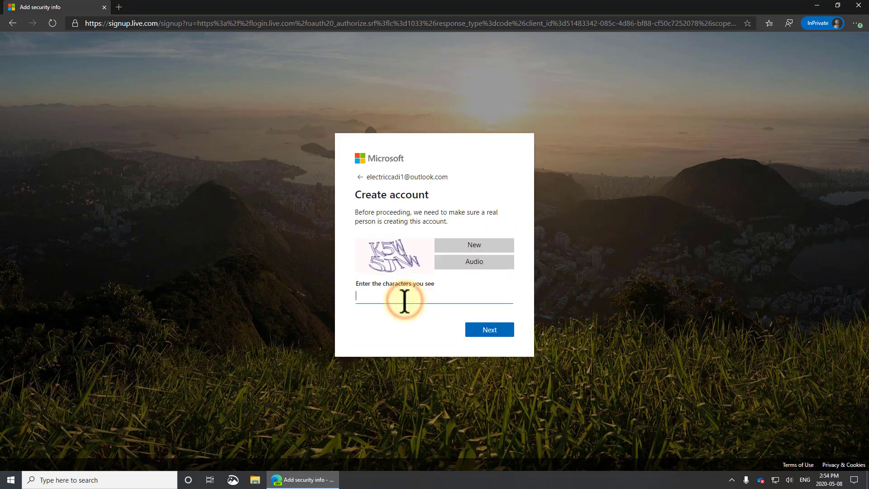
text(K5W5JNW)
click(494, 330)
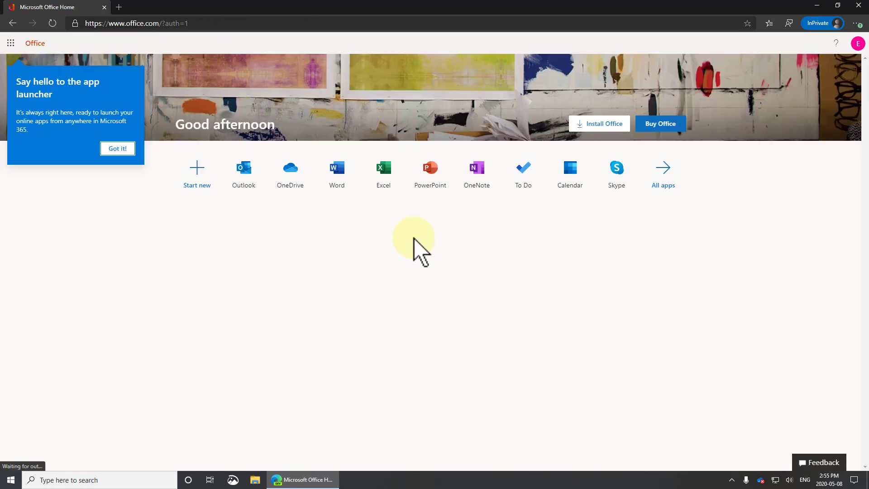
Step: Open Outlook, save its language and time zone settings, and open a blank browser tab
click(119, 148)
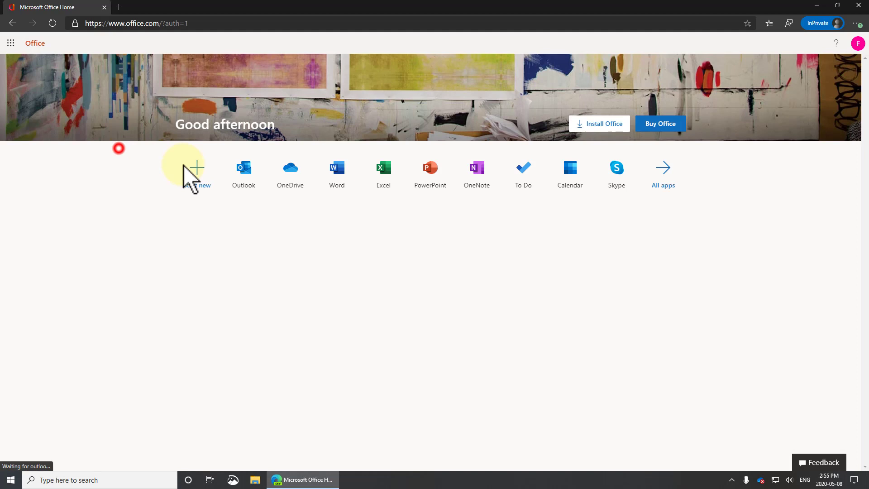
click(249, 174)
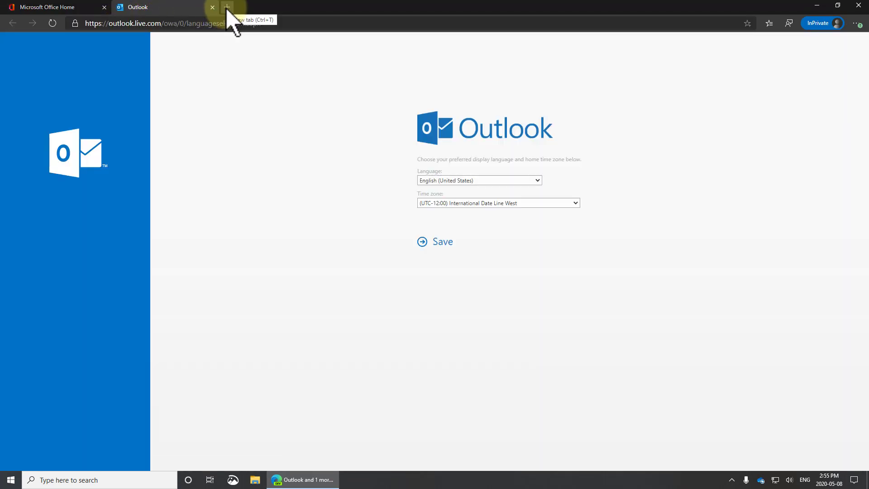
click(442, 243)
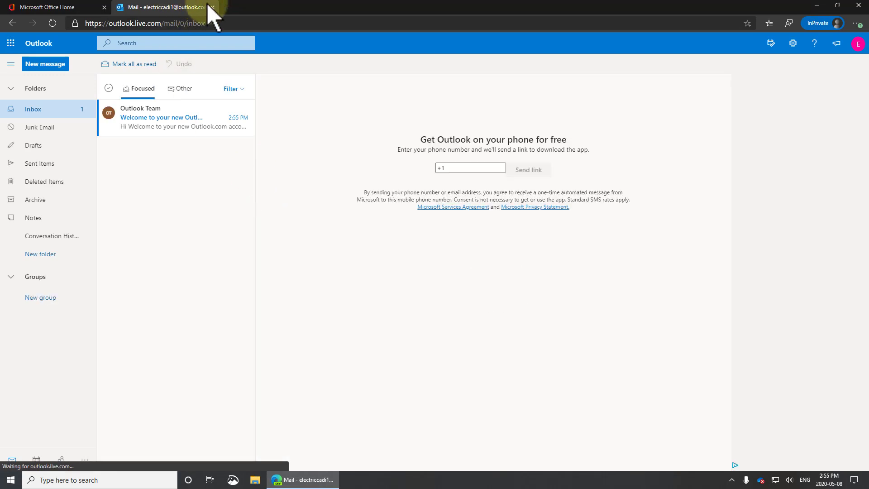
click(226, 7)
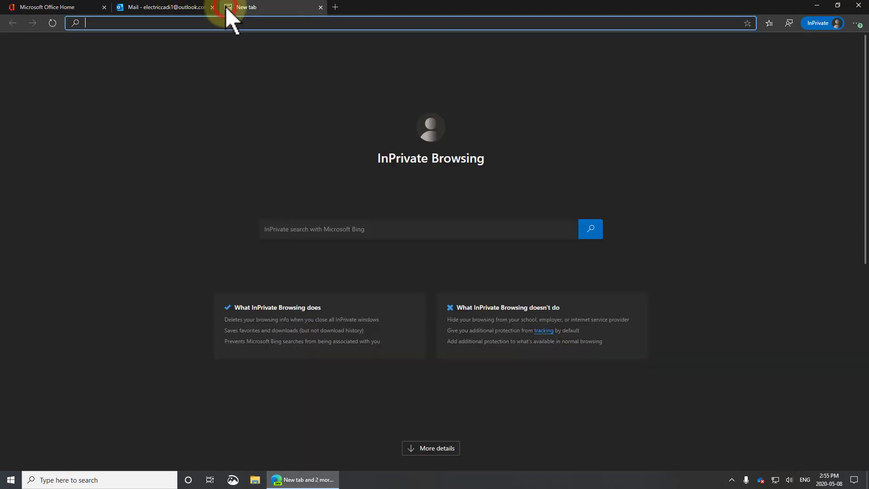
Step: Load portal.azure.com in the new tab, correcting the typos in the address
text(portal)
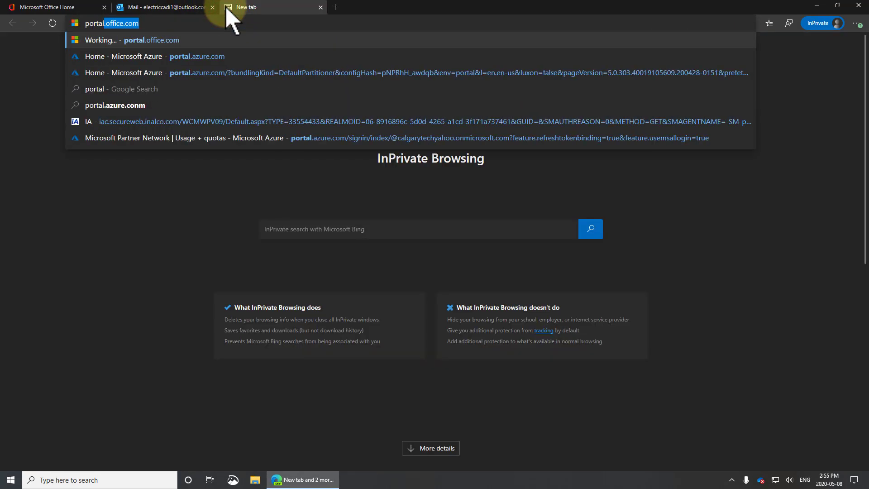
text(.azure./c)
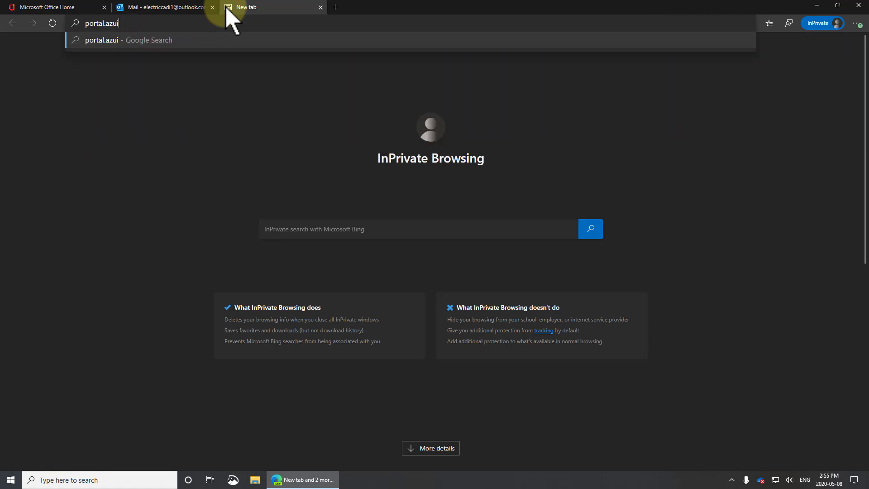
key(BackSpace)
key(BackSpace)
text(com)
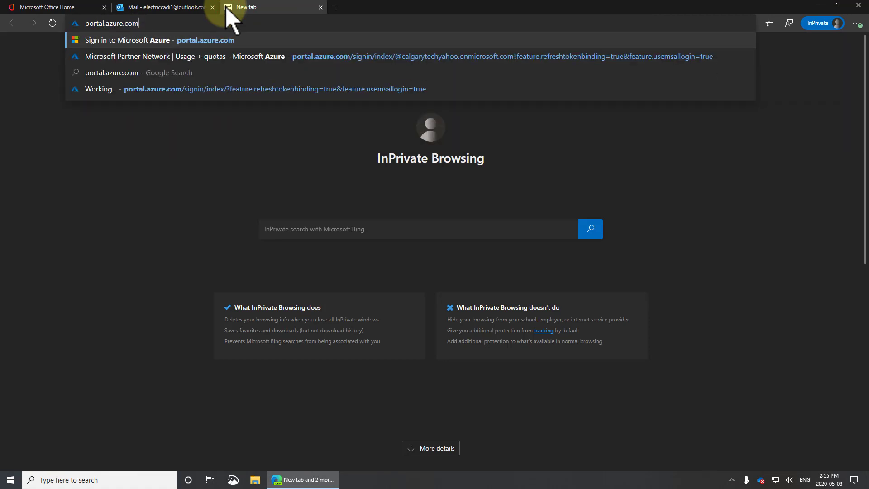
key(Return)
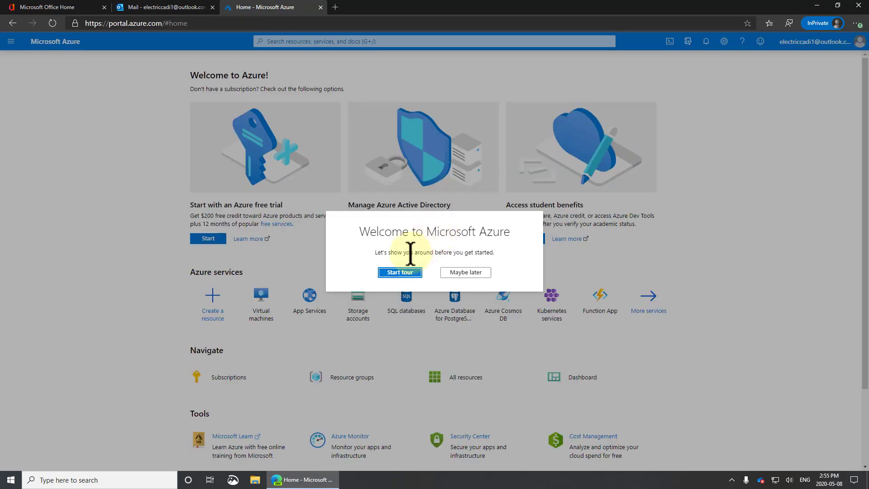
Step: Dismiss the welcome prompt and submit the Azure free trial sign-up
click(468, 272)
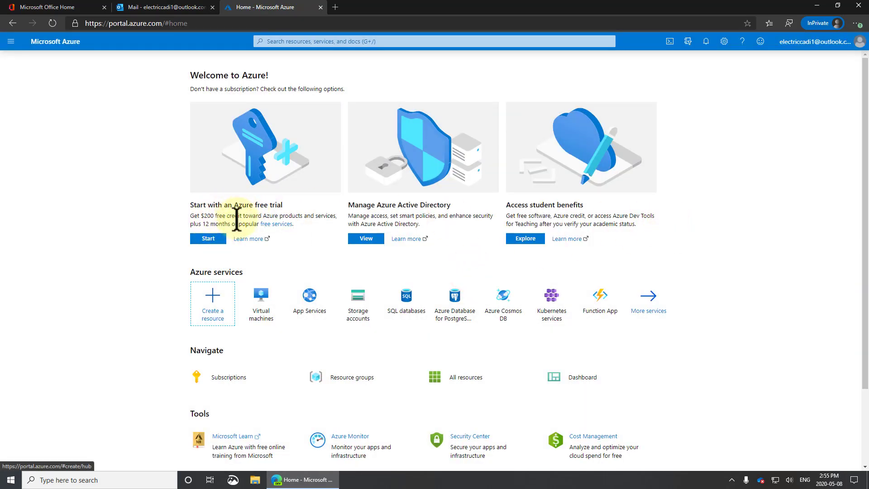
click(207, 239)
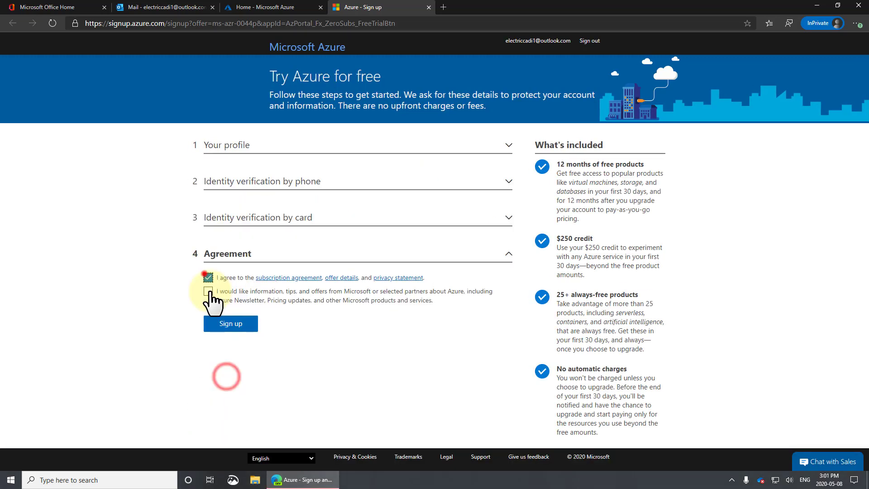
click(229, 320)
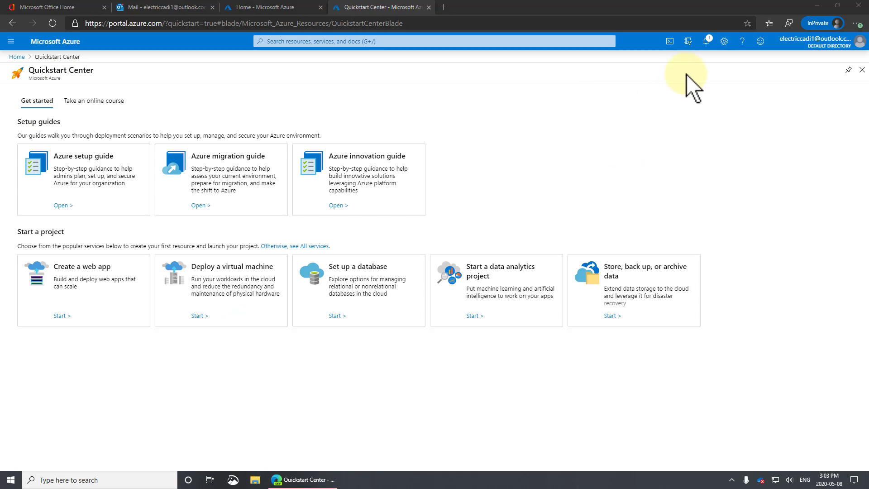
Step: Switch the Azure portal to the dark theme in portal settings
click(724, 41)
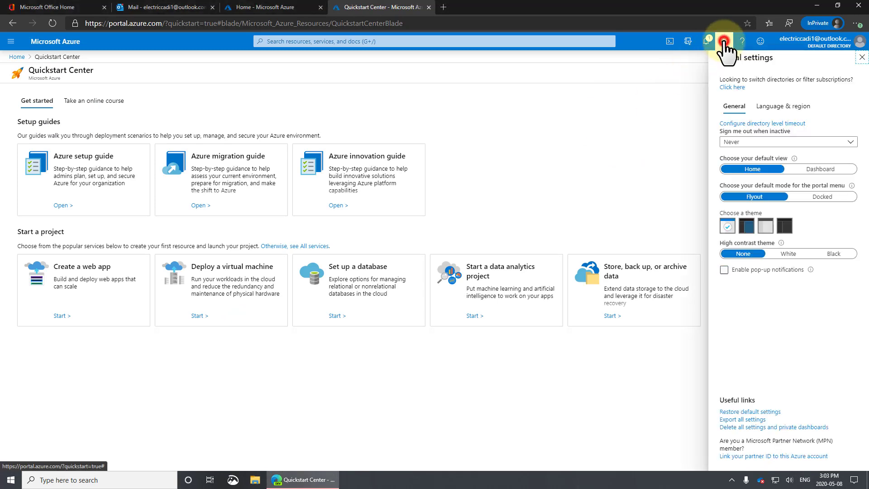
click(785, 227)
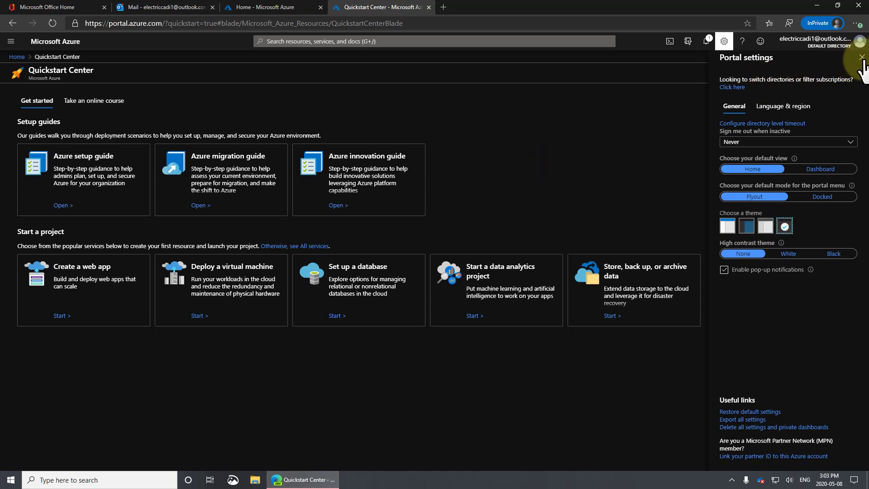
click(862, 57)
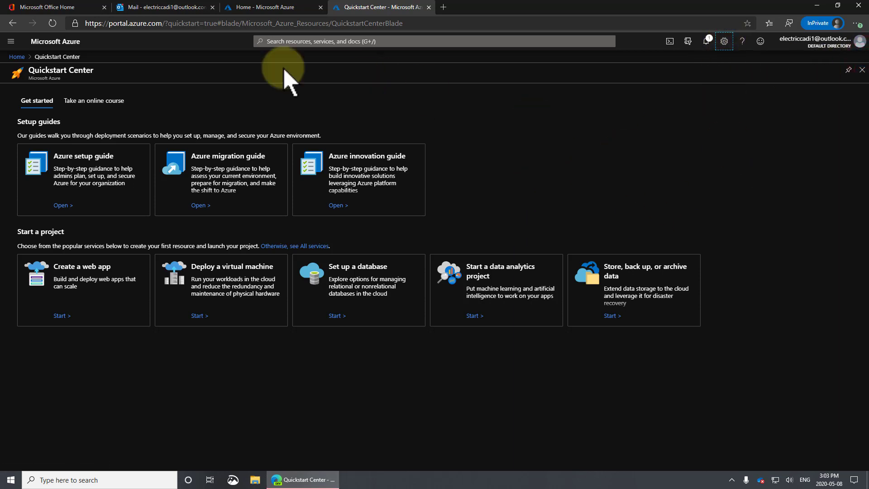
Step: Close the Quickstart Center browser tab, leaving the Azure Home page showing
click(254, 8)
click(380, 7)
click(428, 7)
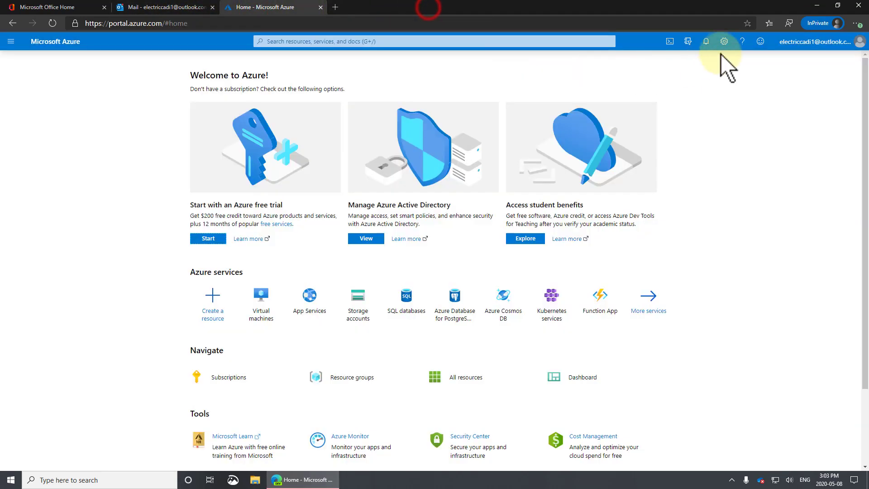
click(724, 42)
Step: Apply the dark theme, start the free trial, and open the empty Virtual machines list
click(784, 218)
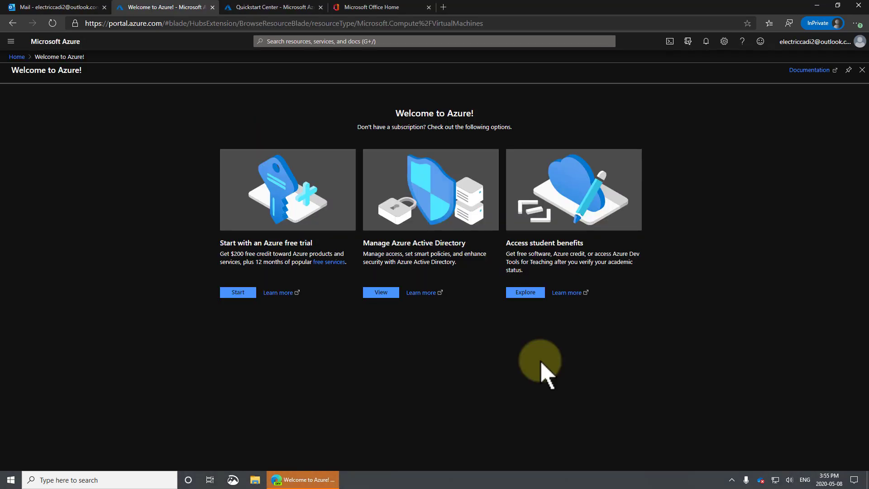
click(233, 293)
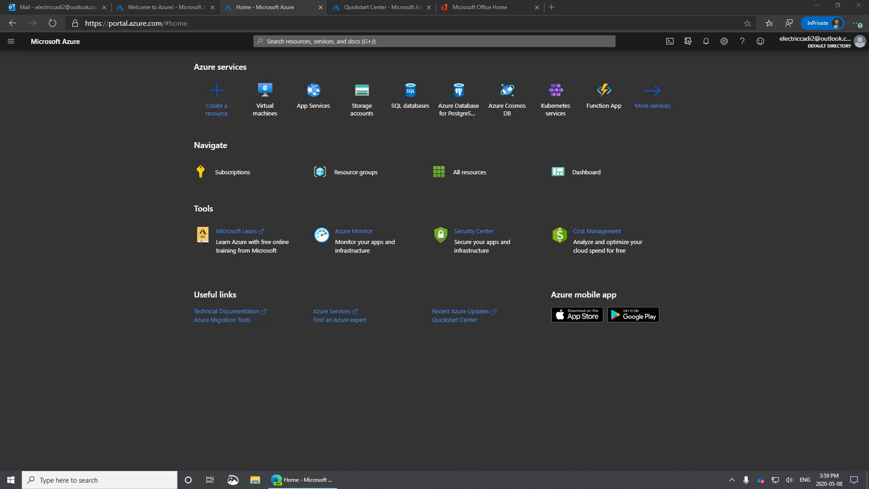
click(265, 102)
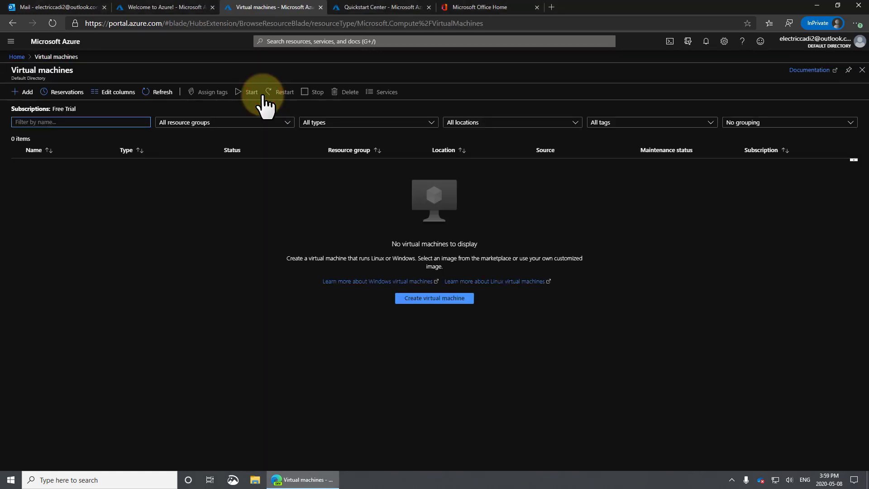
Step: Start a new virtual machine and create a new resource group named Test-RG1
click(440, 299)
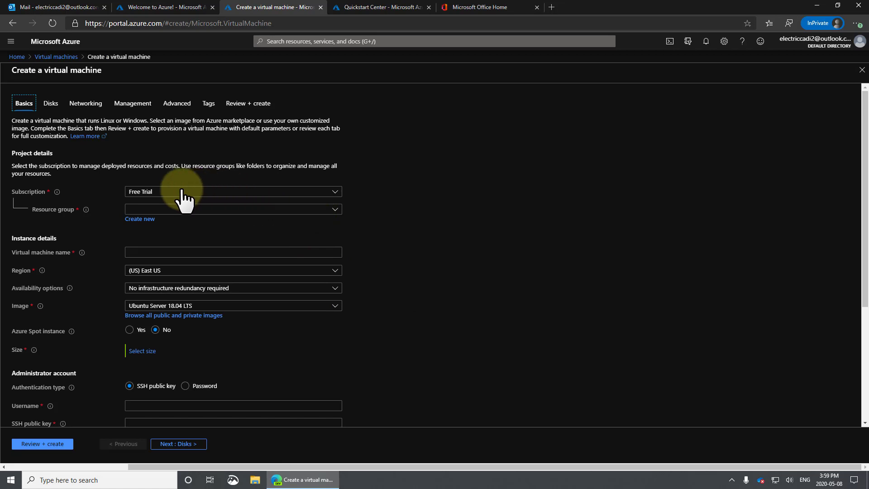
click(169, 209)
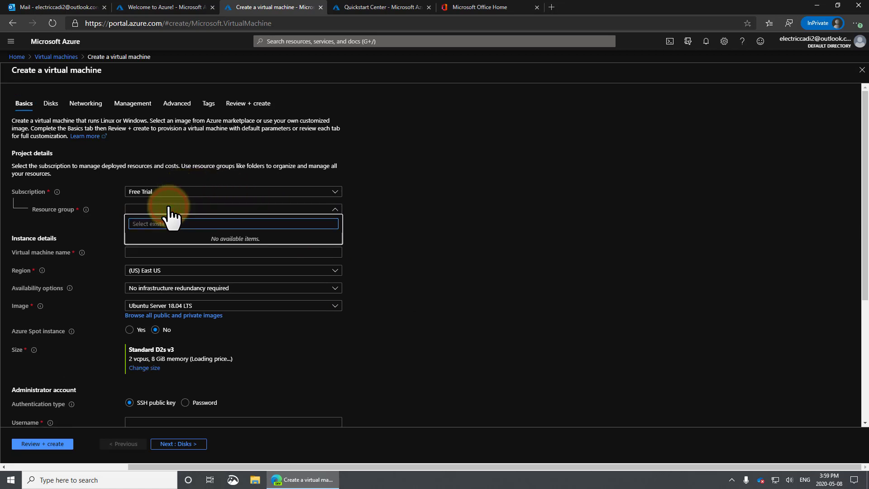
mouse_move(86, 210)
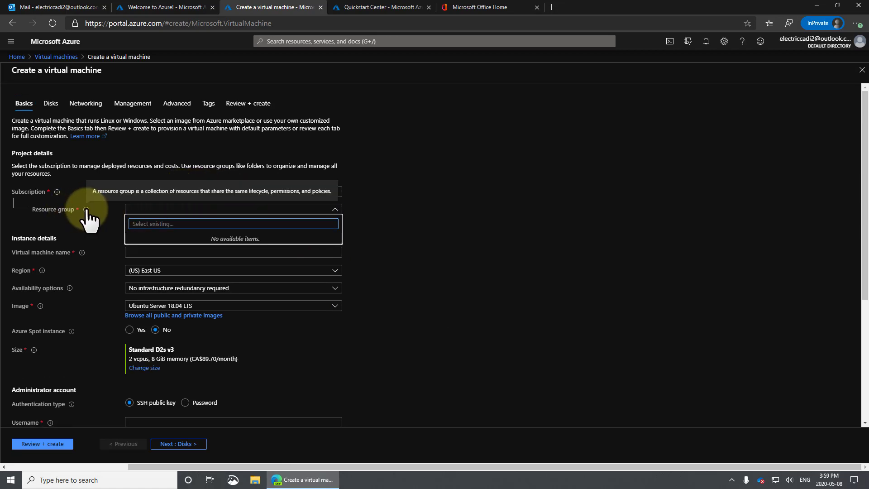
click(145, 219)
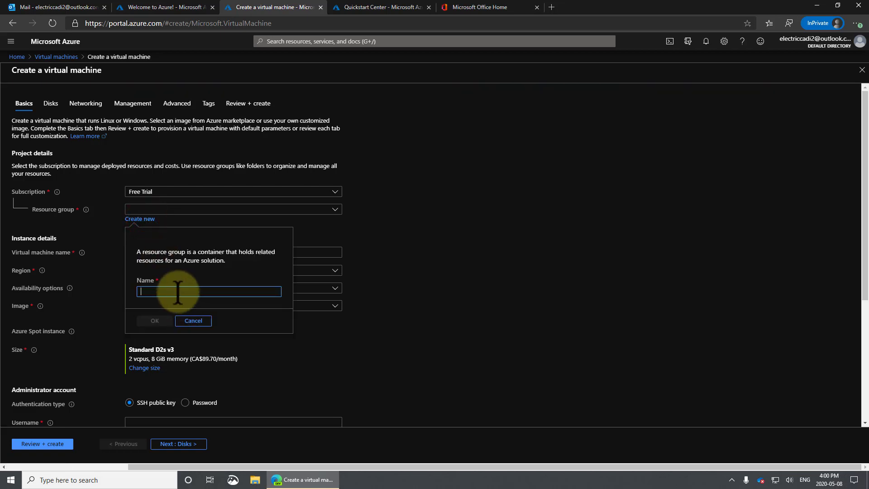
text(Test-RG1)
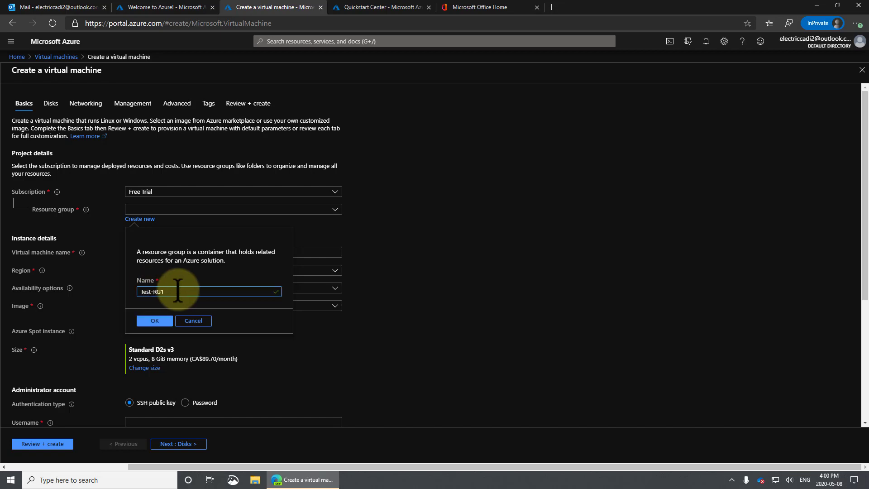
click(156, 321)
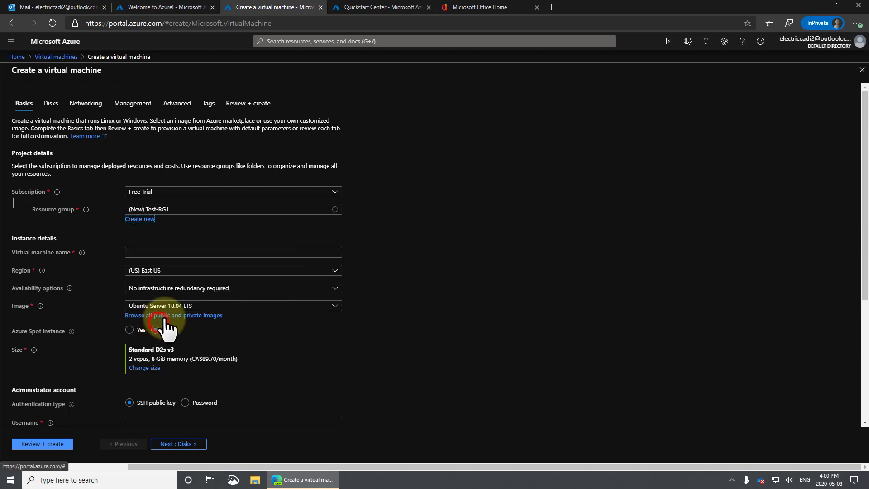
Step: Name the virtual machine Test-DC1 and show the region choices
click(142, 252)
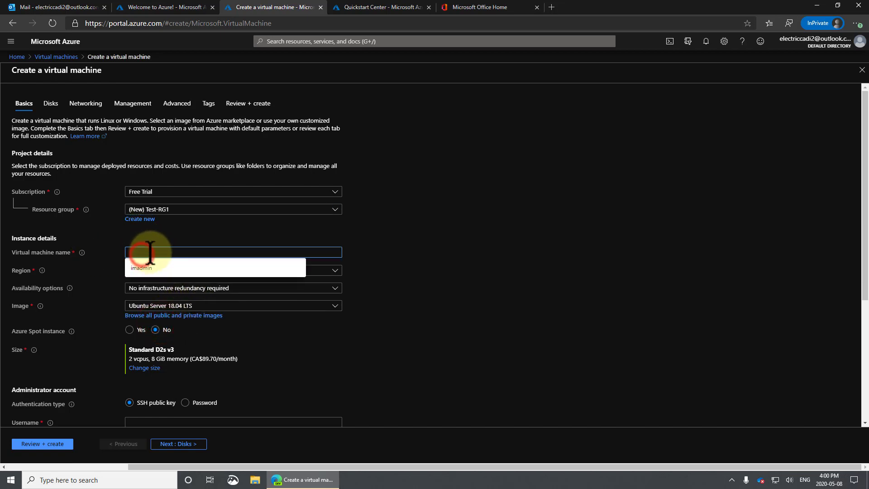
text(Test-DC1)
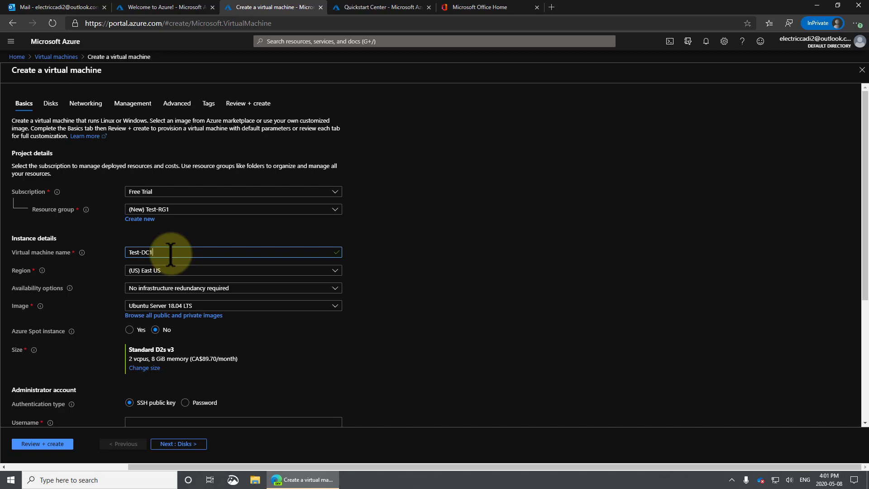
click(196, 269)
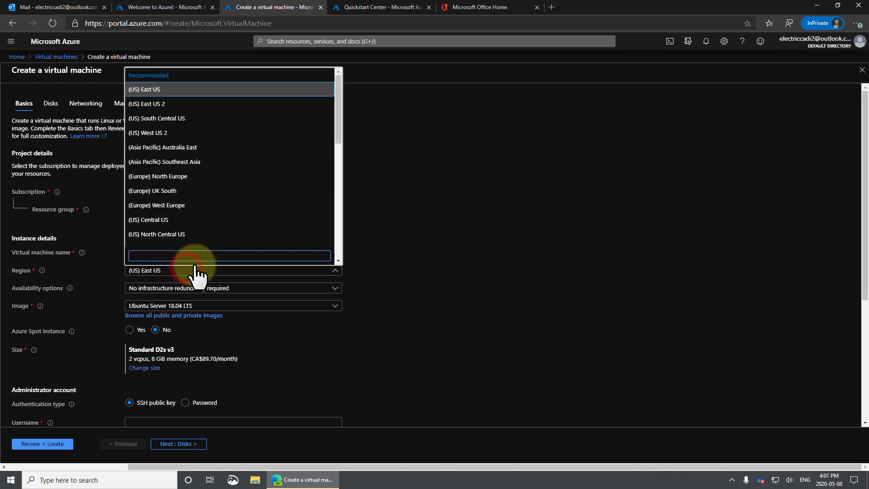
Step: Scroll through the region list and leave (US) East US selected
click(340, 120)
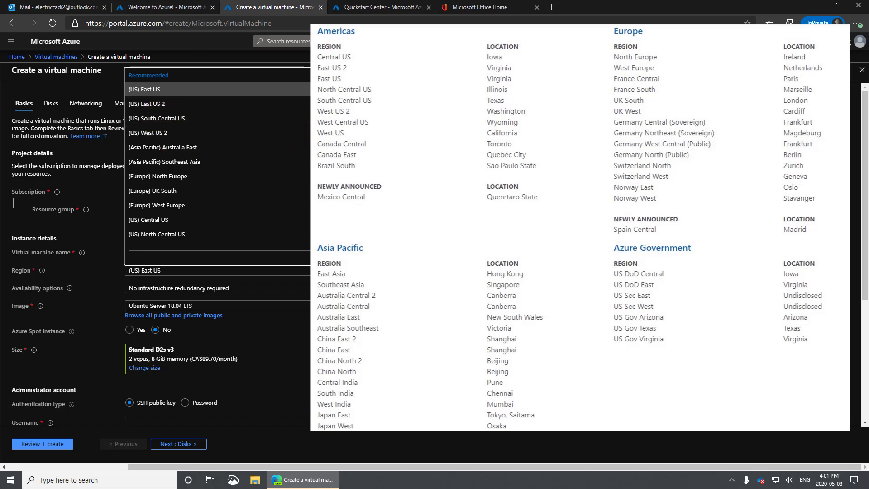
mouse_move(322, 98)
mouse_down()
mouse_move(322, 188)
mouse_move(322, 98)
mouse_up()
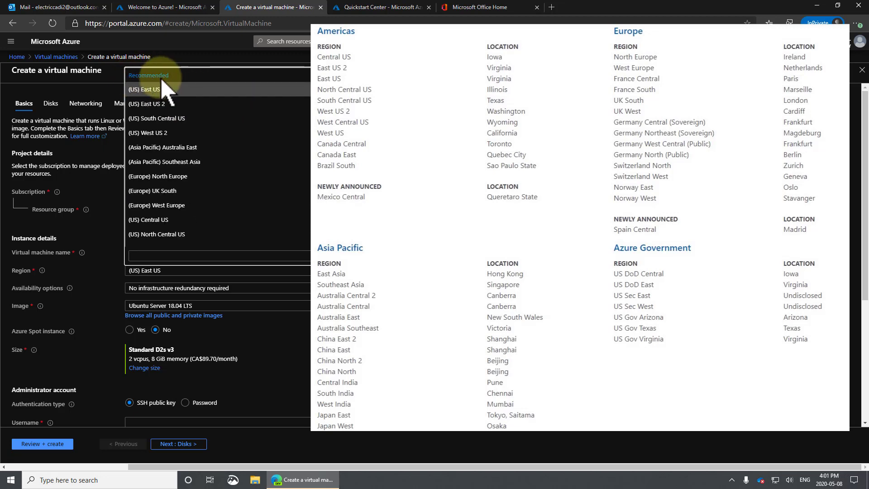
drag(322, 101, 323, 195)
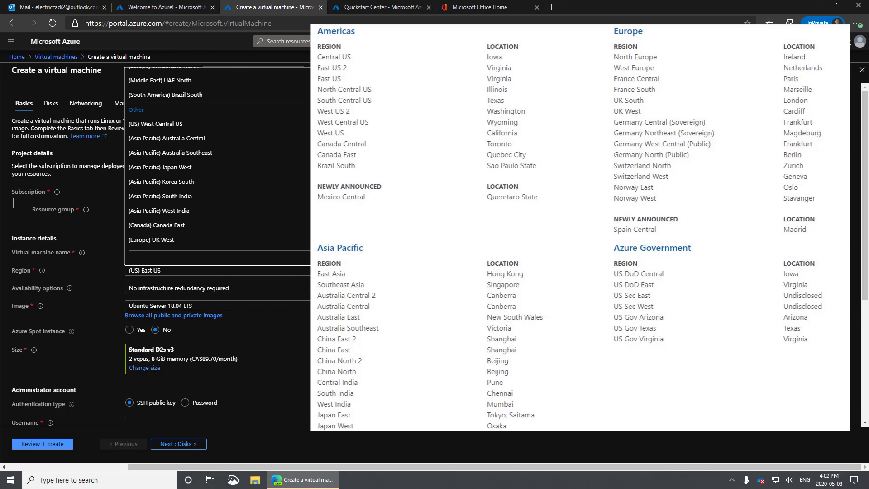
click(394, 201)
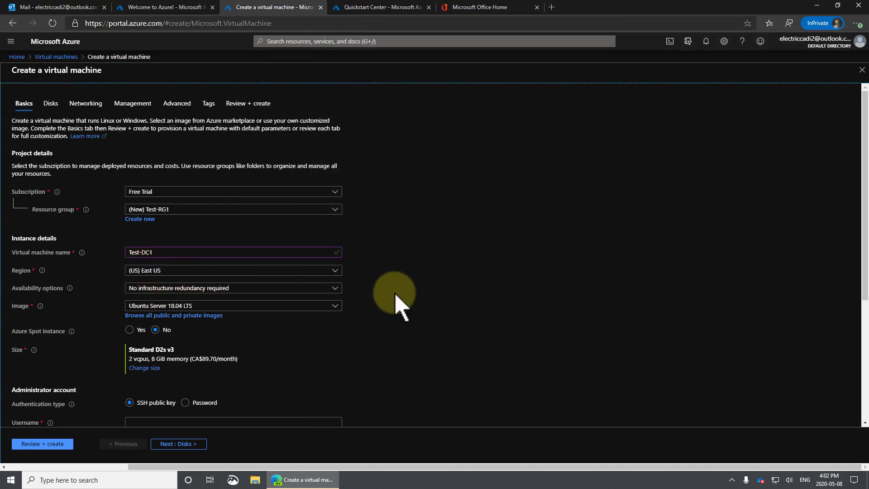
Step: Select the Windows Server 2019 Datacenter image and set the Azure Spot instance option
scroll(398, 300, down, 1)
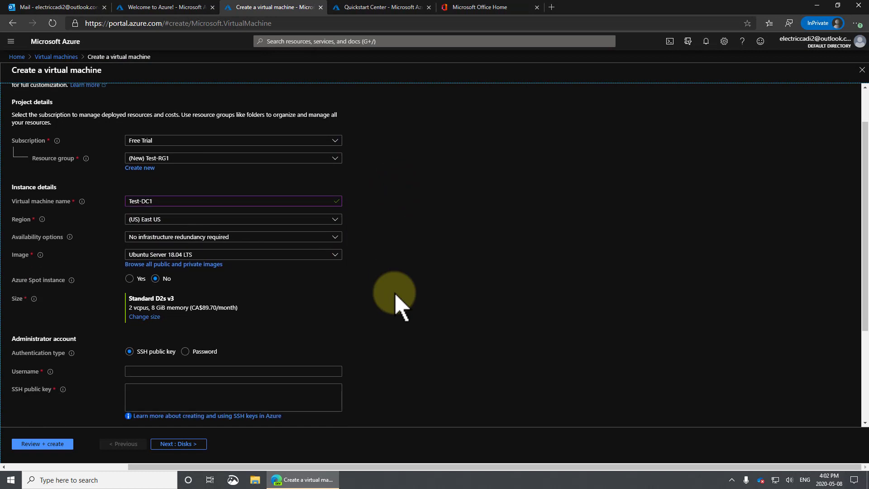
click(335, 254)
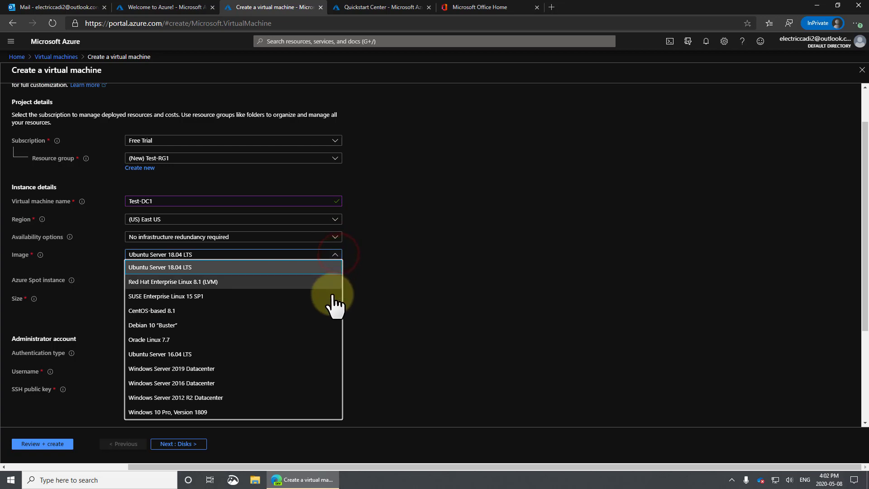
click(298, 369)
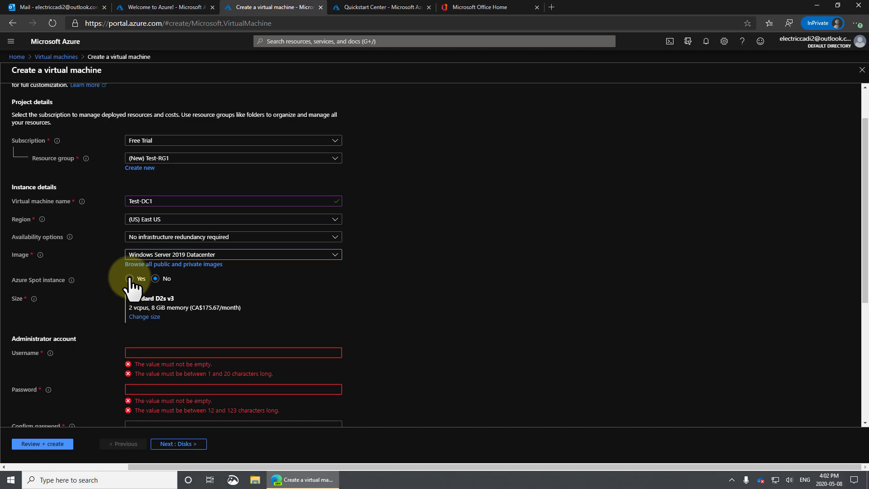
mouse_move(71, 280)
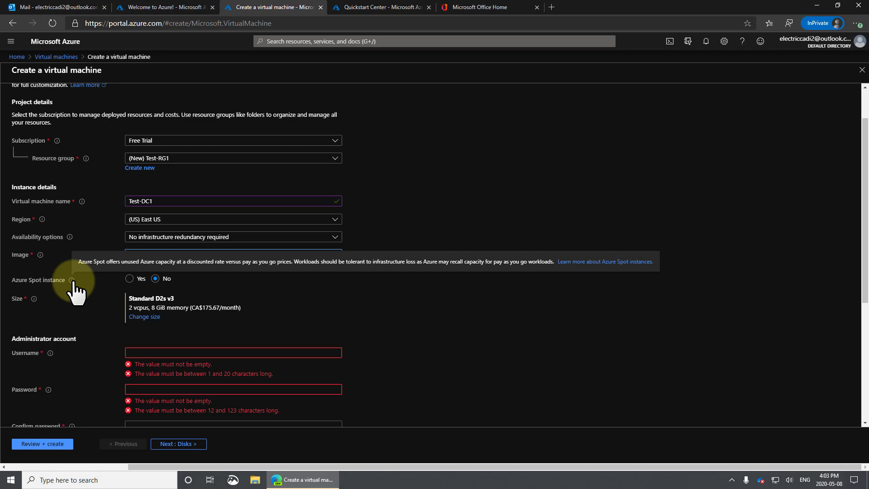
click(130, 279)
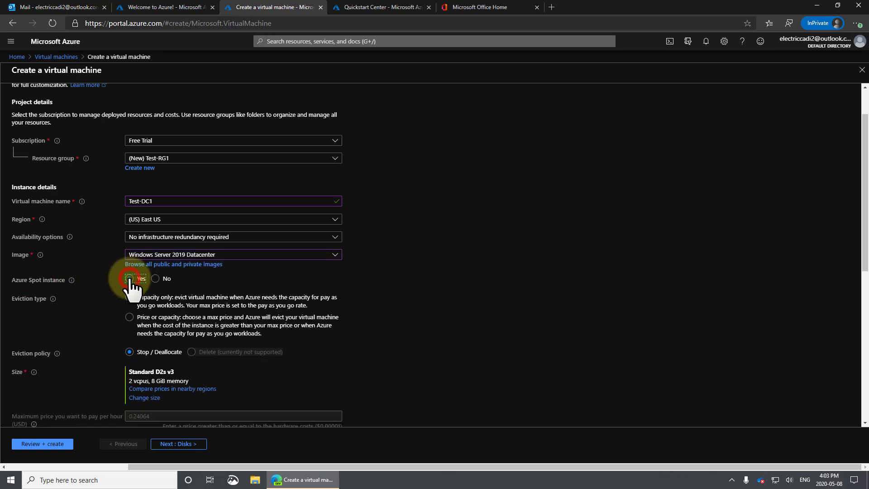
Step: Compare Spot sizes by hourly cost, keep Standard D2s v3, and set Azure Spot instance back to No
click(144, 398)
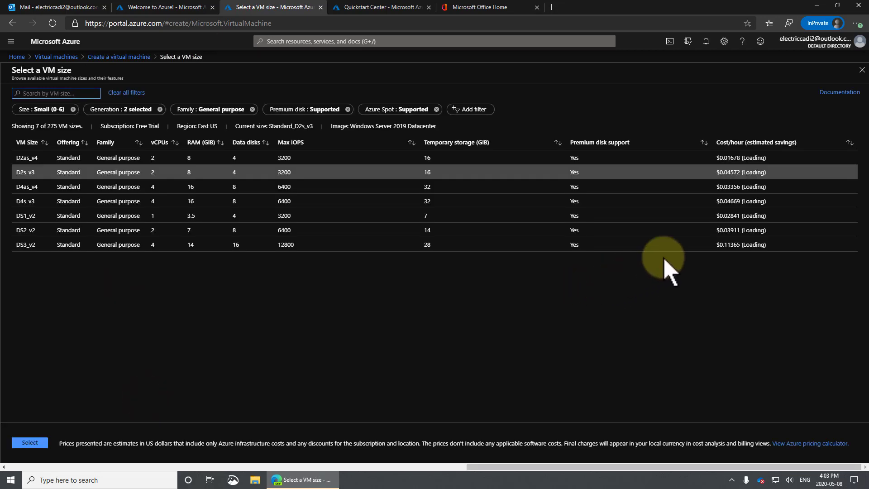
click(759, 143)
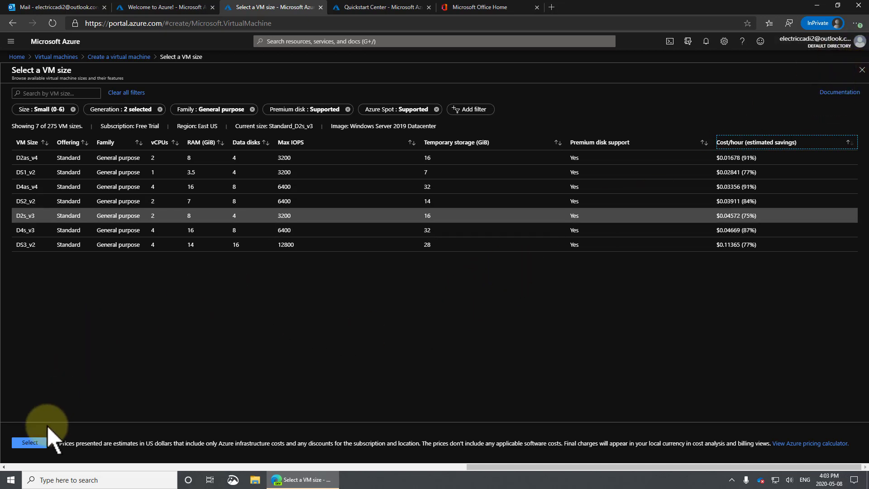
click(32, 443)
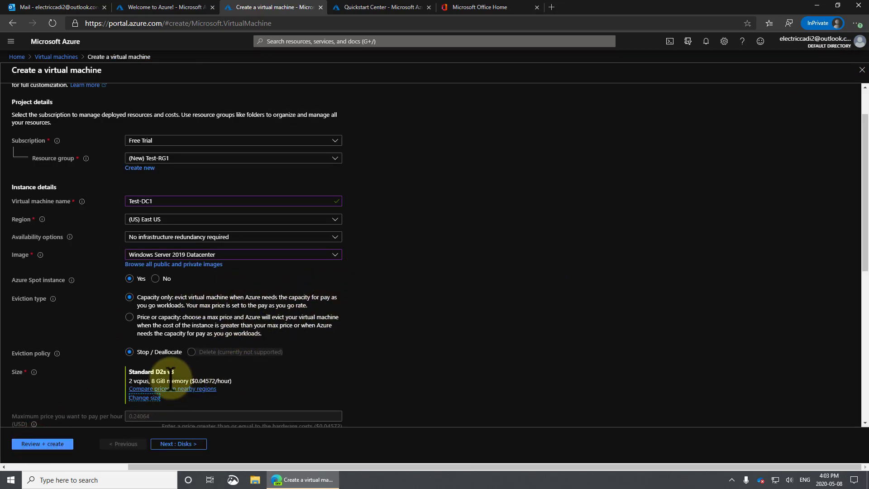
click(155, 278)
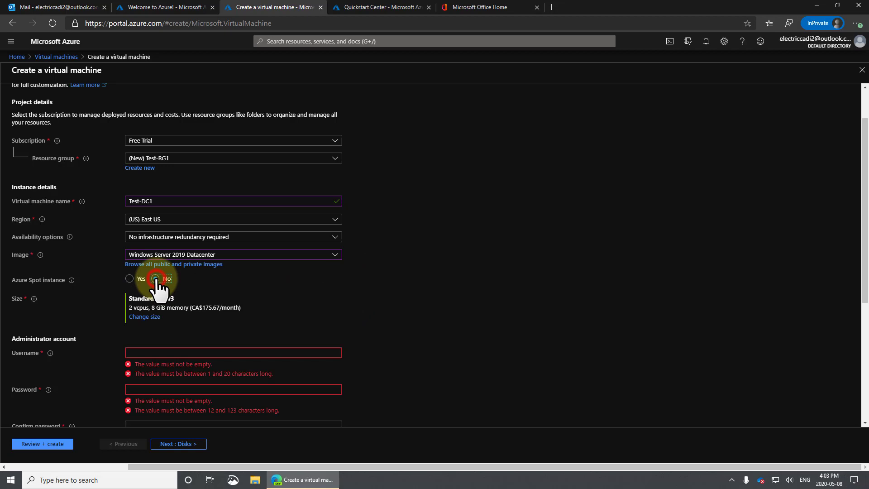
click(144, 317)
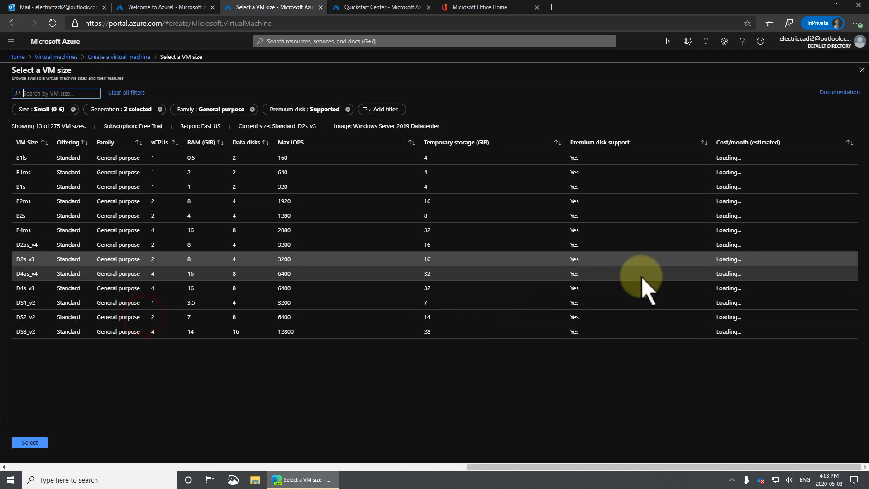
Step: Sort sizes by monthly cost and switch the VM size from D2s_v3 to Standard B2s (CA$46.35/month)
click(770, 143)
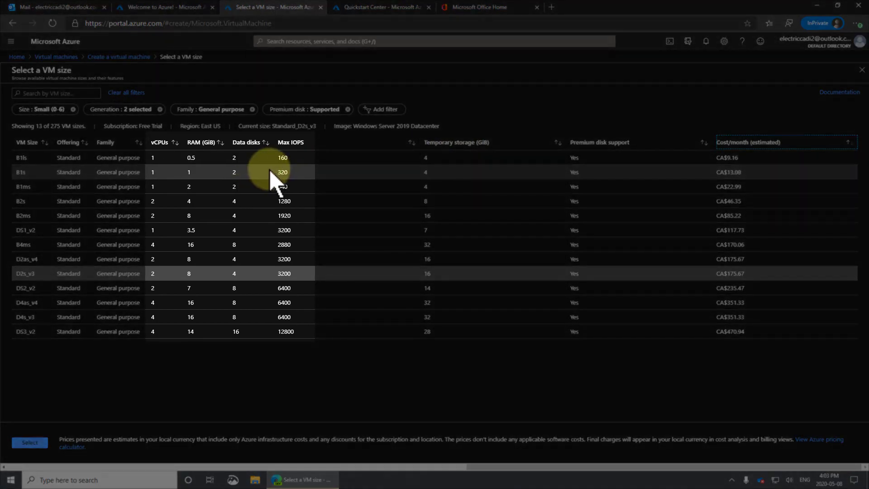
click(270, 172)
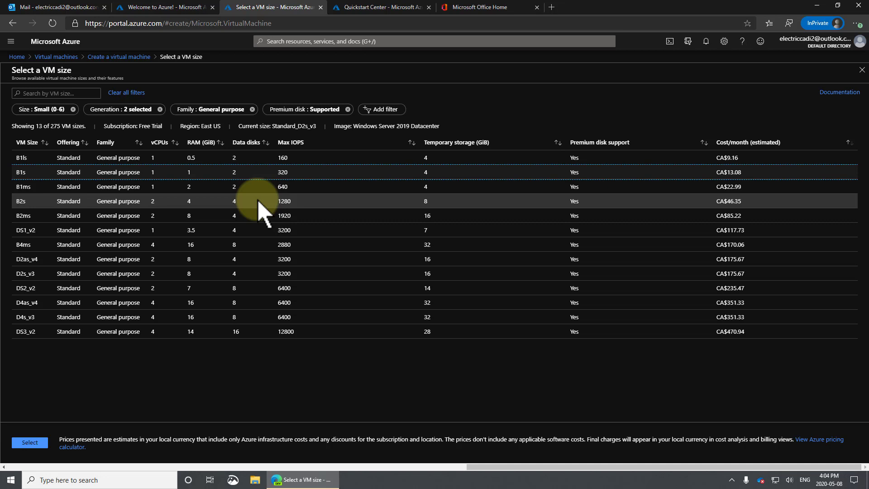
click(259, 201)
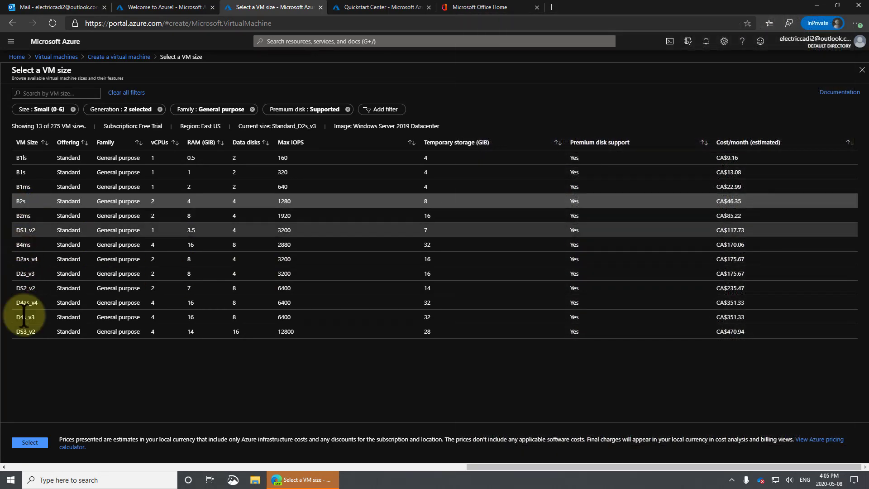
click(36, 442)
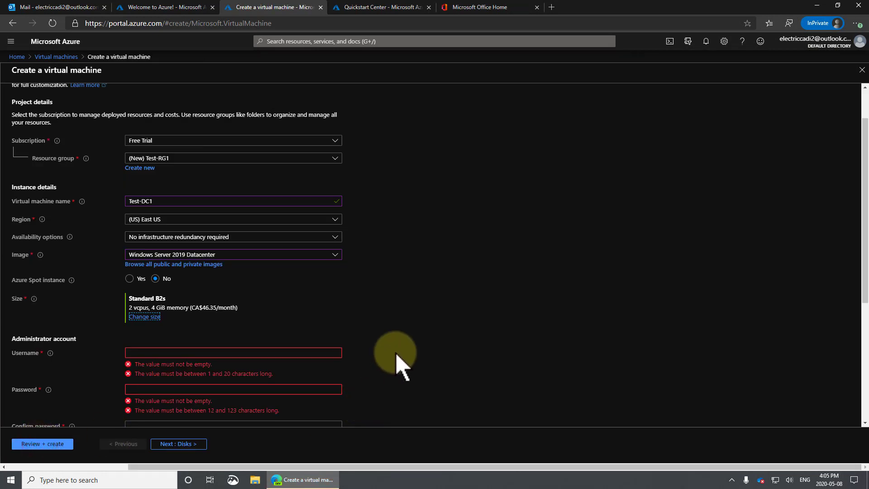
Step: Enter the administrator username, then the password and a matching confirmation password
click(181, 352)
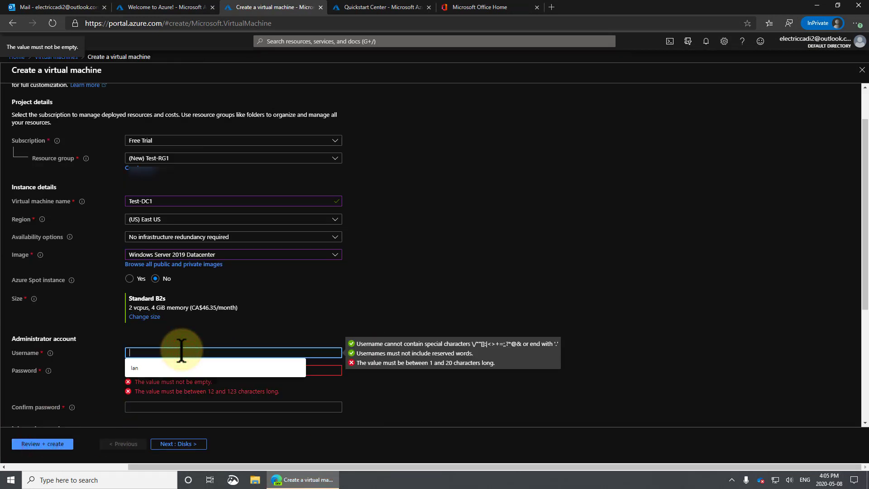
text(iantheadmin)
key(Tab)
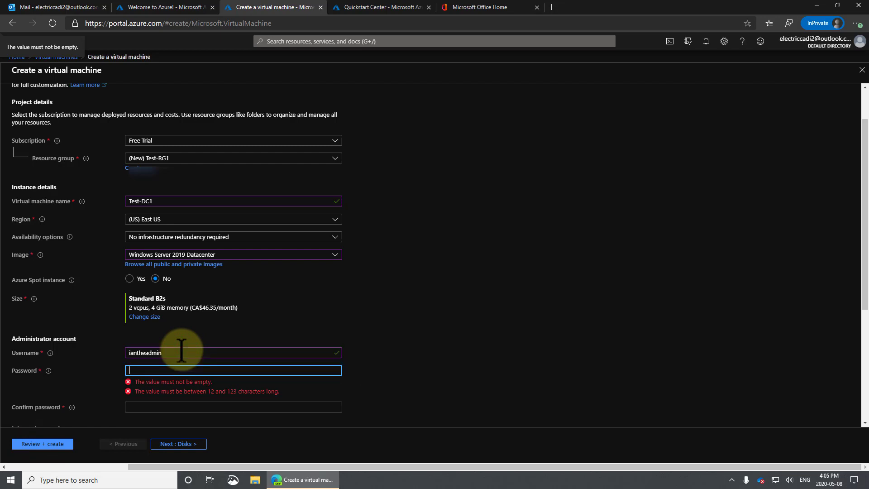
text(••••••••••••)
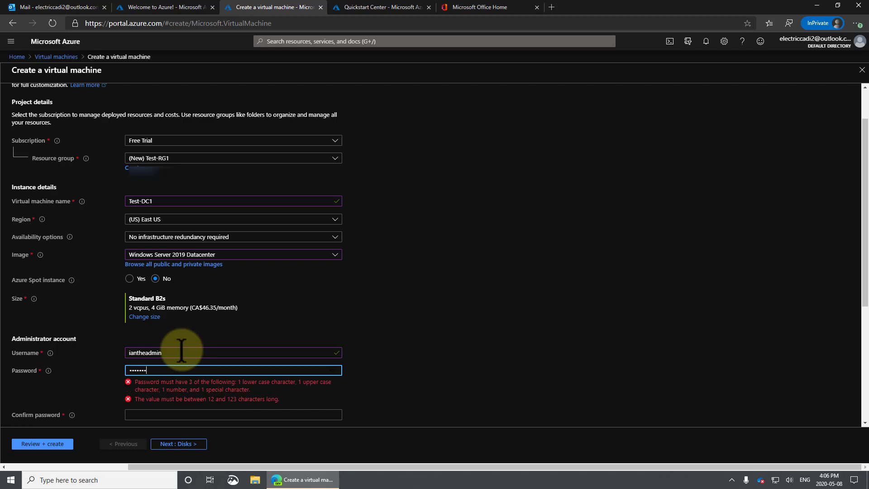
text(•)
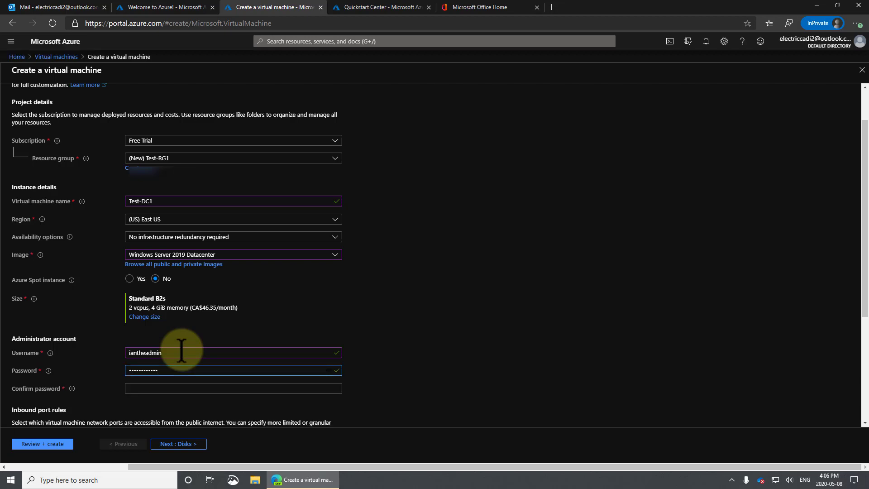
key(Tab)
text(••••••••••)
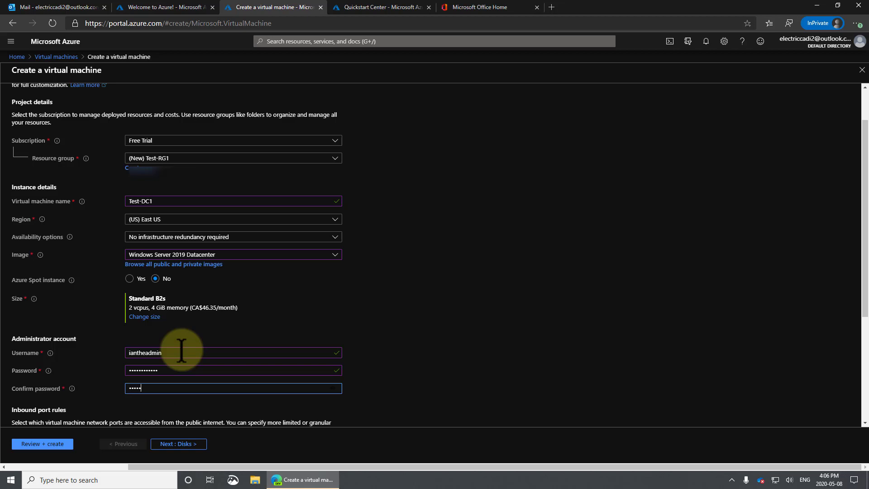
text(••)
scroll(181, 350, down, 4)
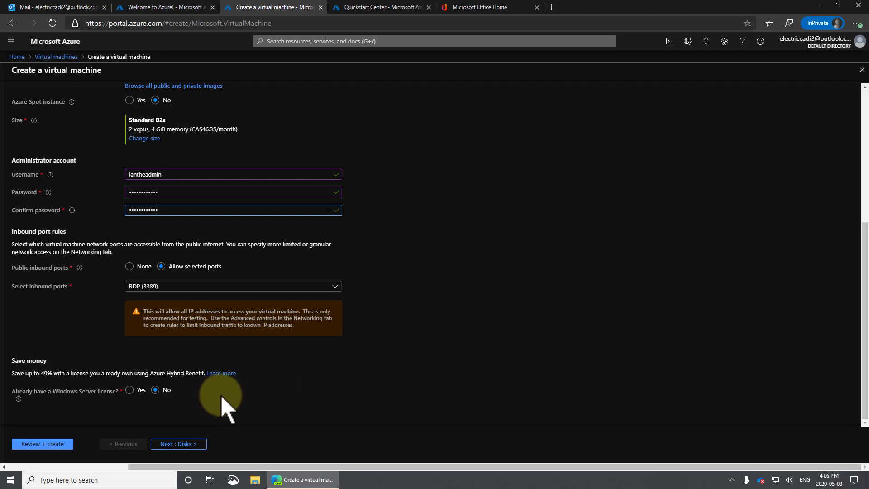
Step: Answer Yes to owning a Windows Server license and tick the Azure Hybrid Benefit eligibility confirmation
click(130, 389)
scroll(217, 391, down, 1)
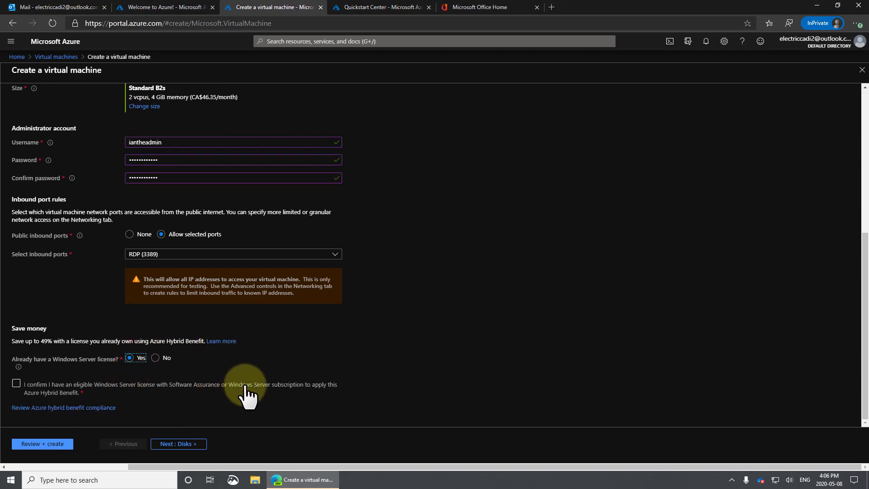
click(16, 383)
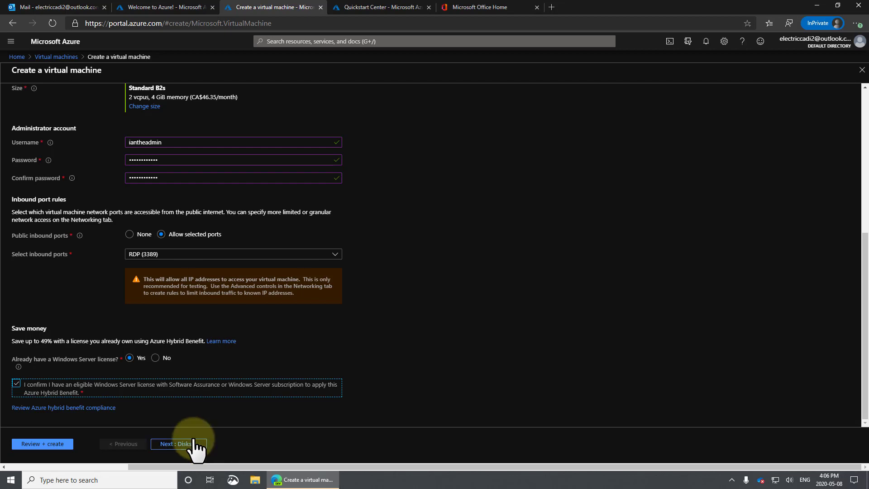
scroll(213, 317, up, 6)
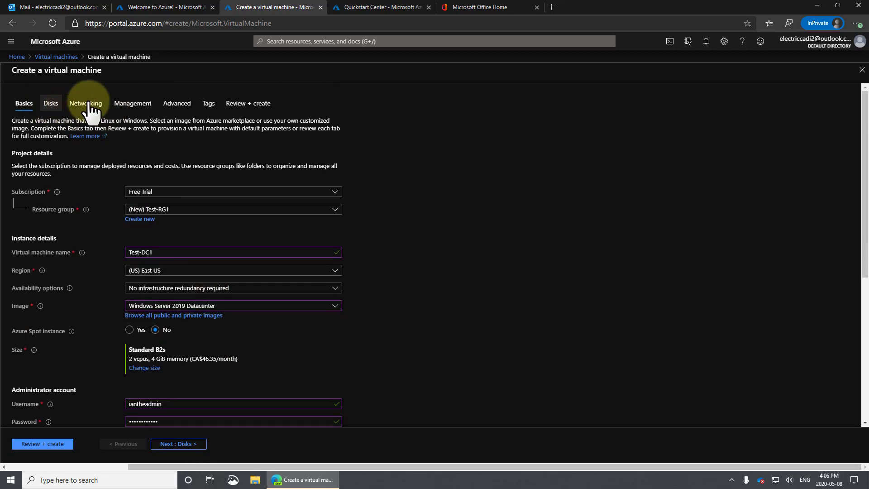
scroll(368, 337, down, 5)
scroll(368, 344, down, 2)
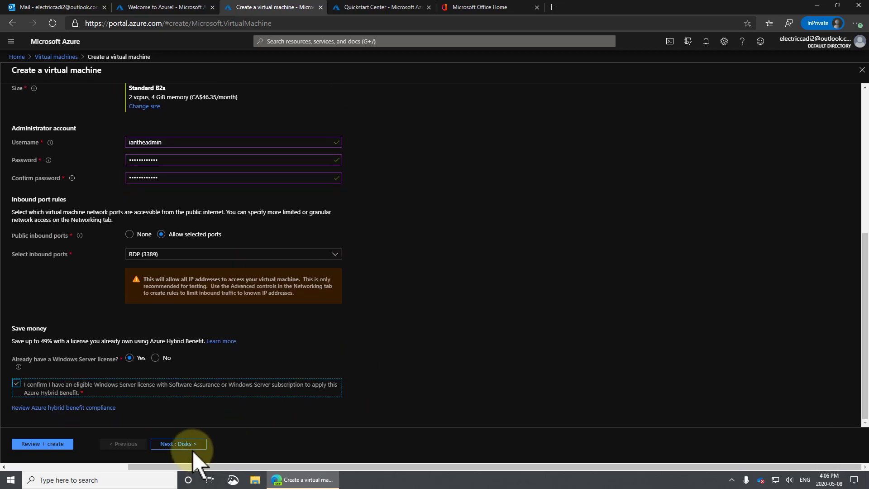
Step: On the Disks page, leave the OS disk type as Premium SSD and proceed to Networking
click(190, 444)
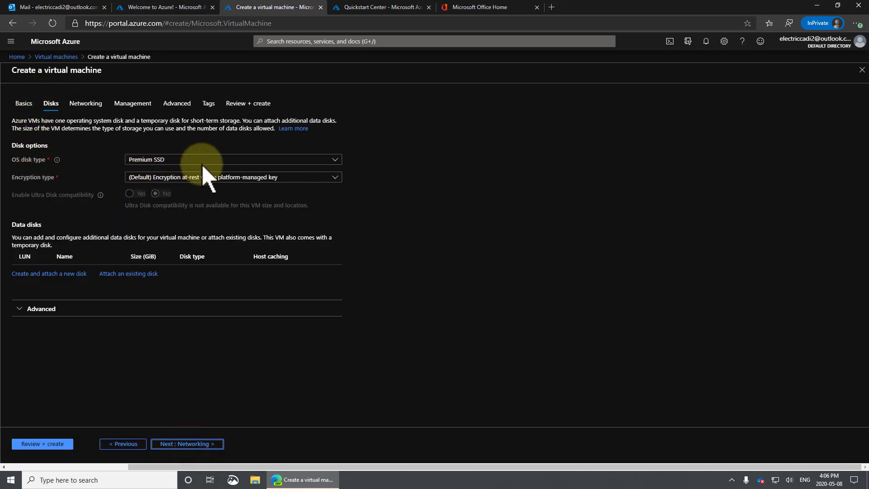
click(223, 162)
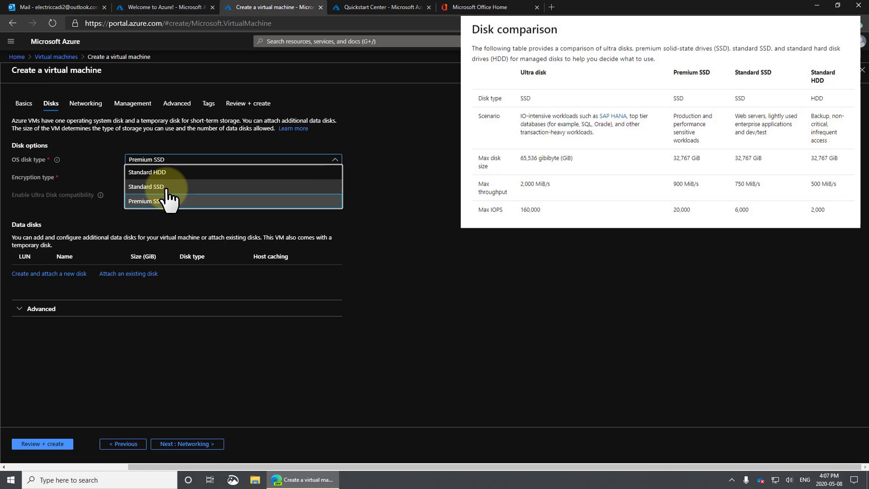
click(388, 208)
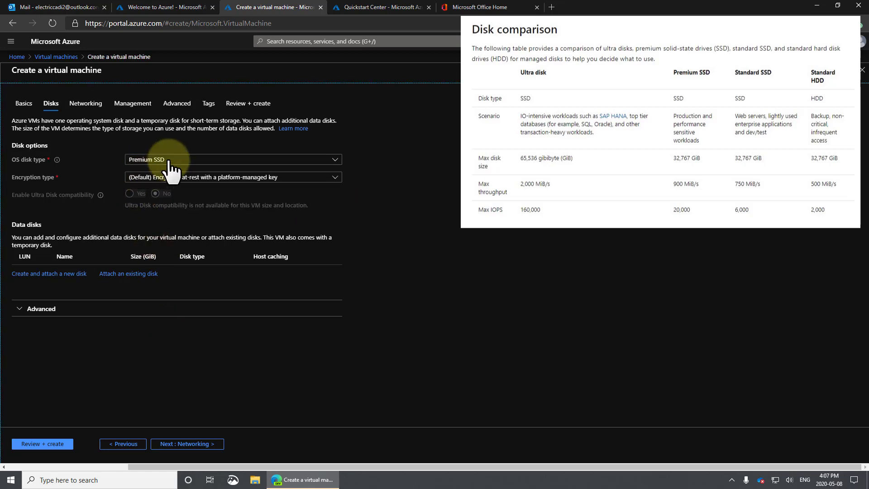
click(198, 445)
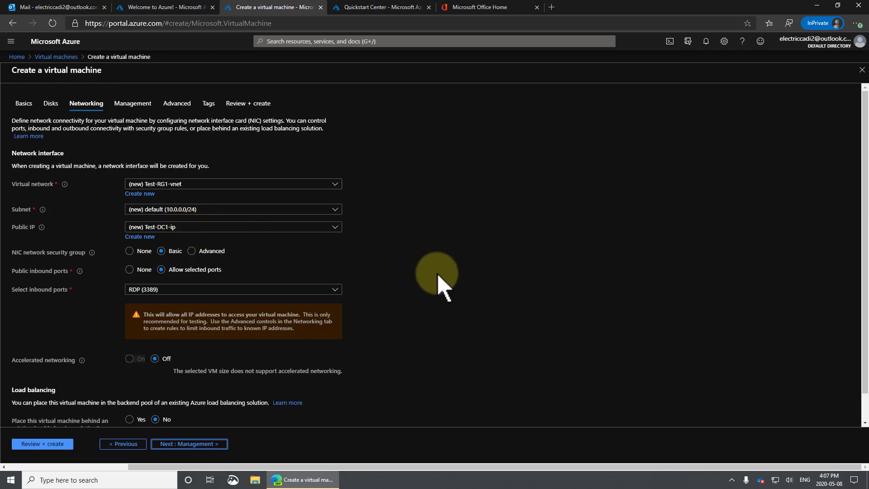
Step: Review the Test-RG1-vnet defaults (subnet 10.0.0.0/24, public IP Test-DC1-ip) and proceed to Management
scroll(433, 291, down, 1)
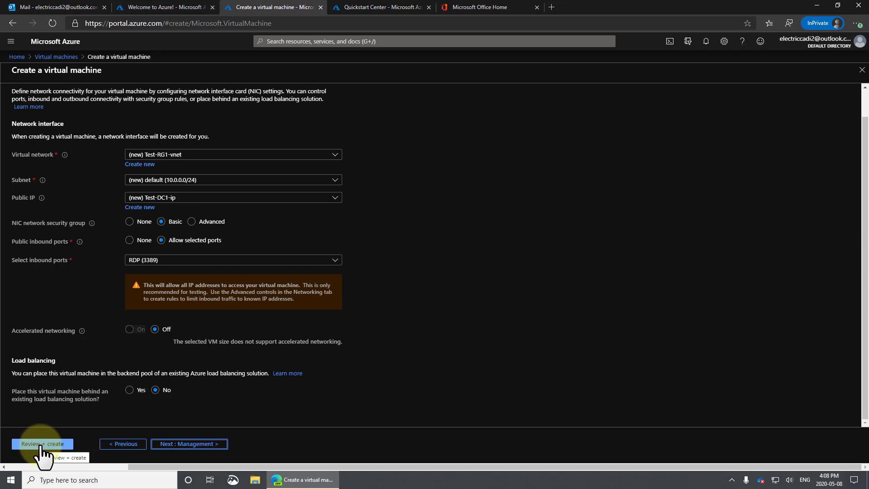
scroll(236, 371, up, 2)
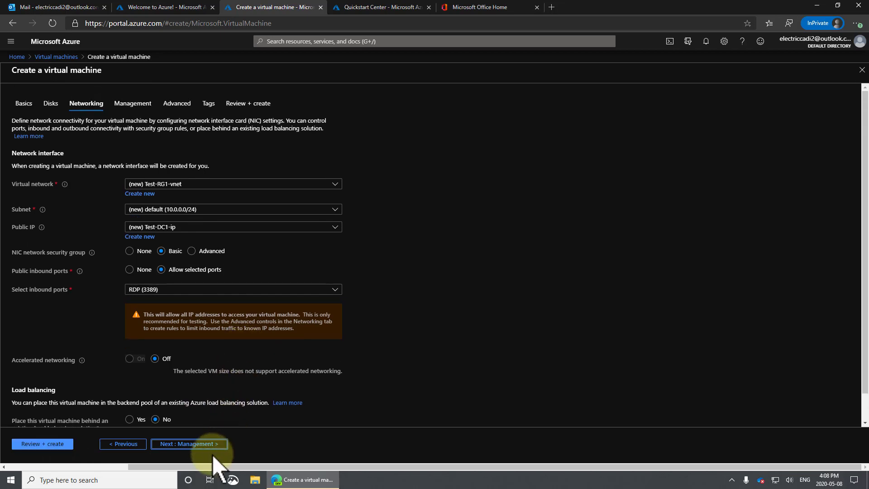
click(204, 444)
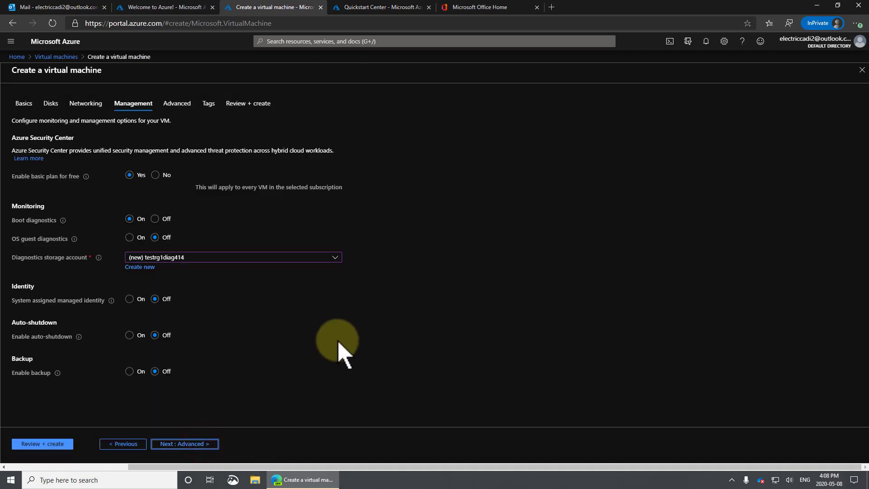
Step: Enable auto-shutdown at 7:00 PM (UTC-07:00) Mountain Time and proceed to Advanced
click(129, 335)
click(181, 373)
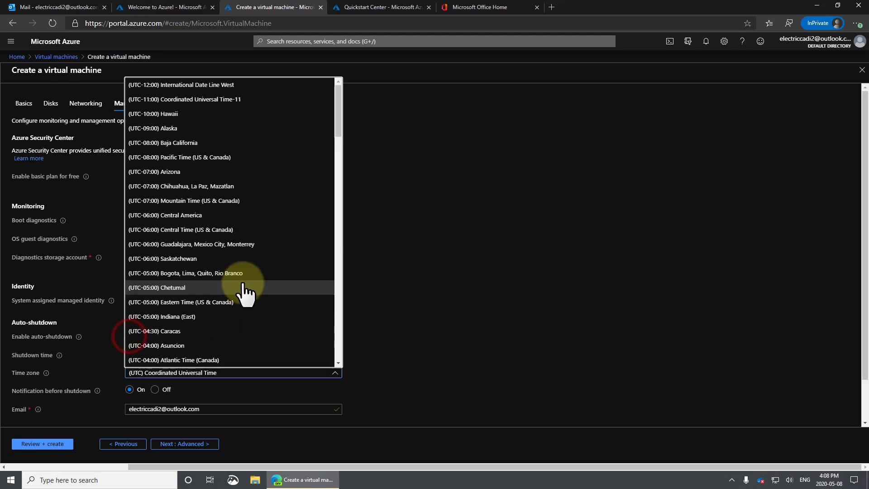
click(243, 202)
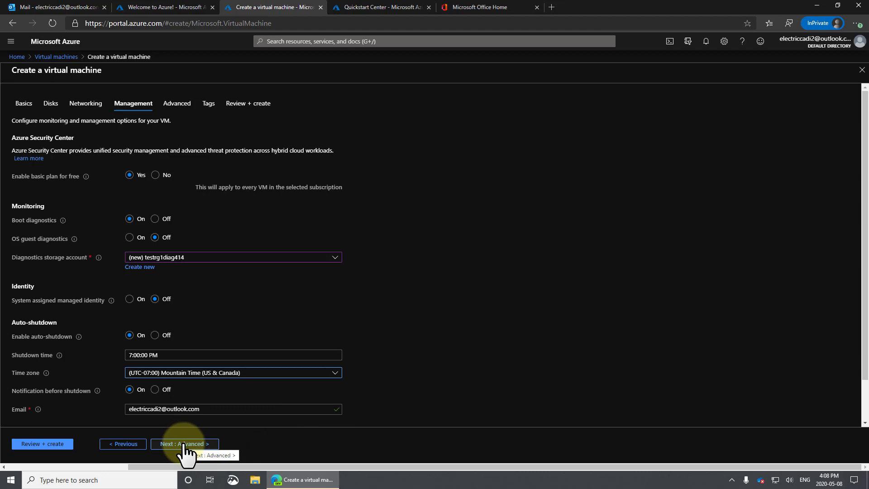
click(184, 445)
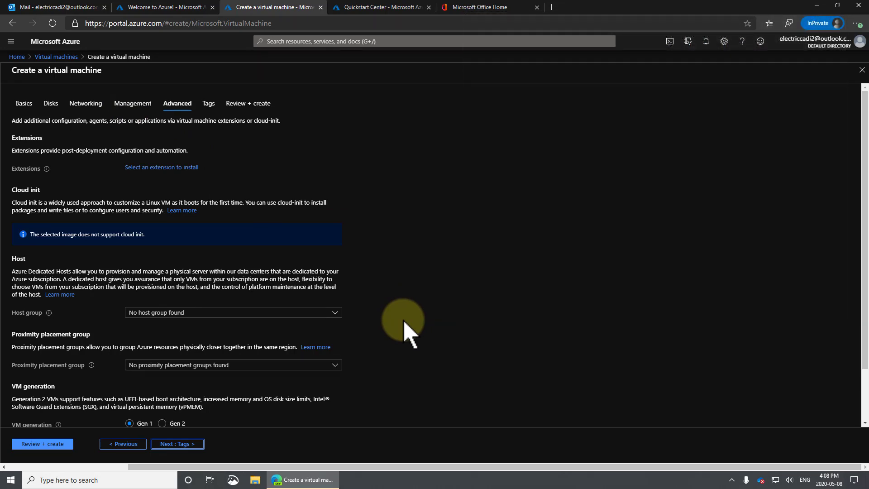
Step: Select Gen 2 as the VM generation and continue to the Tags page
scroll(404, 322, down, 2)
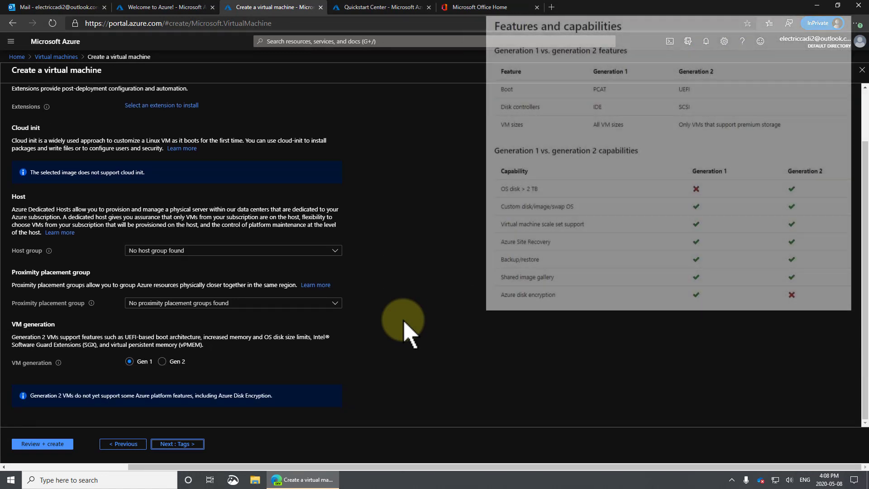
click(162, 361)
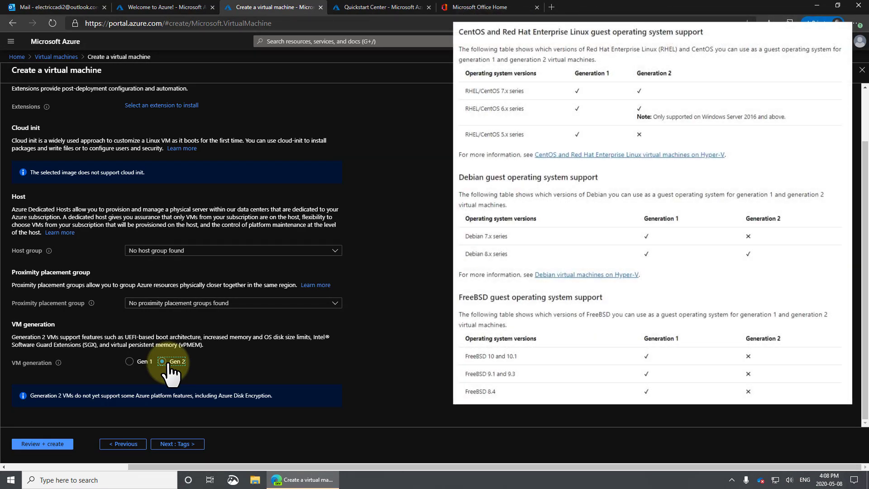
click(177, 443)
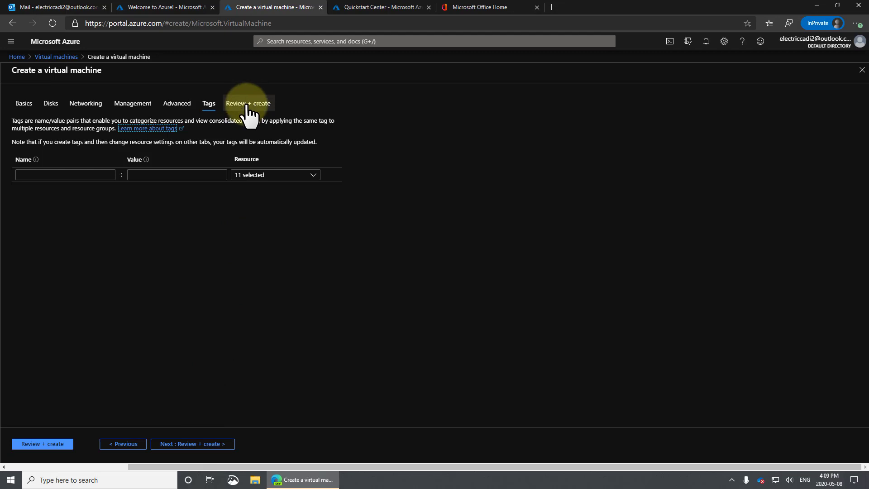
Step: Validate the Test-DC1 configuration (Standard B2s, 0.0532 CAD/hr), review the summary, and create the VM
click(200, 444)
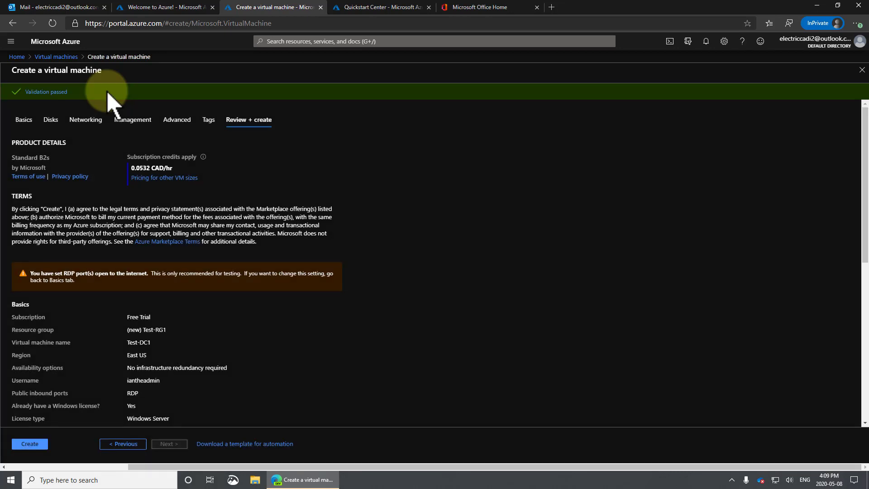
scroll(275, 312, down, 10)
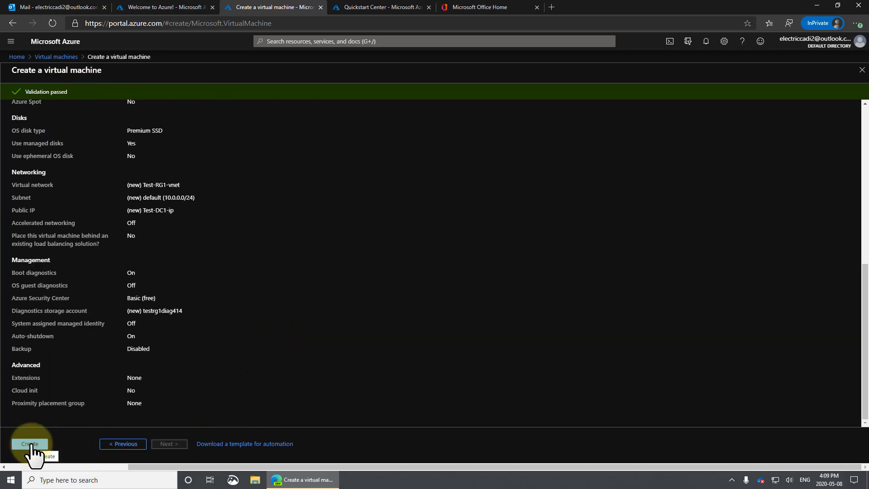
click(30, 444)
Step: Open the Test-DC1 deployment progress from notifications and inspect the Test-DC1-nsg security rules
click(706, 41)
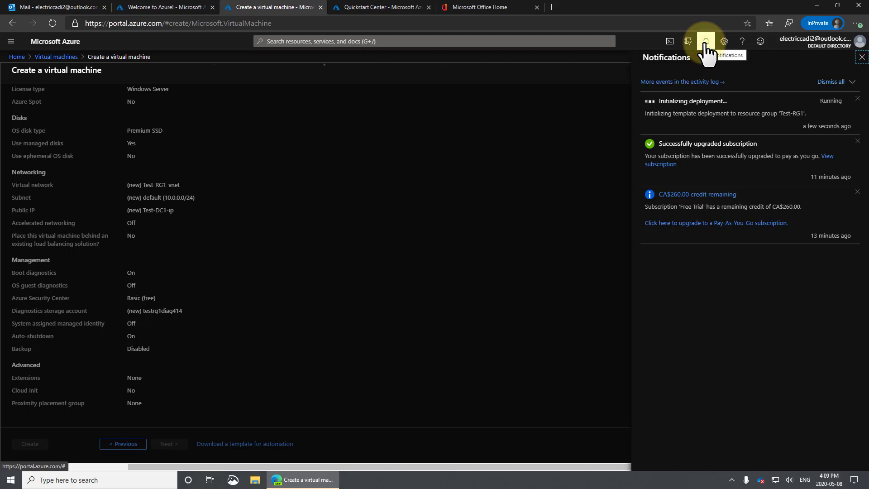
click(705, 43)
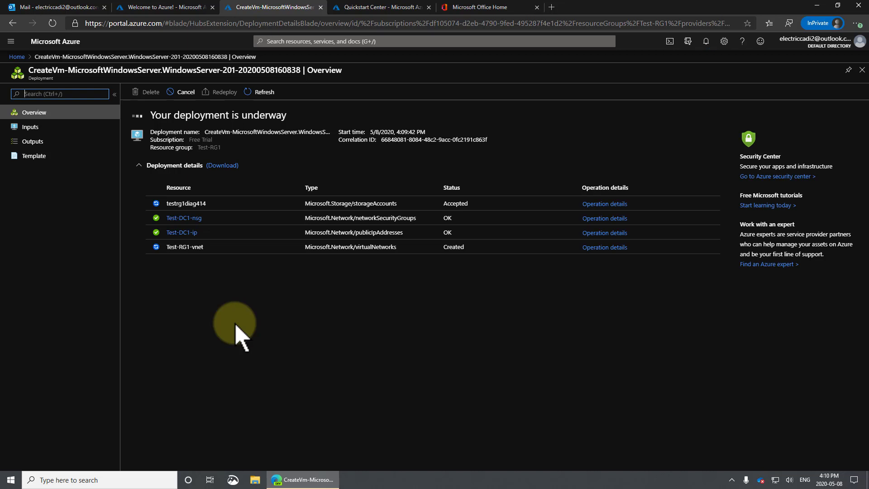
click(327, 248)
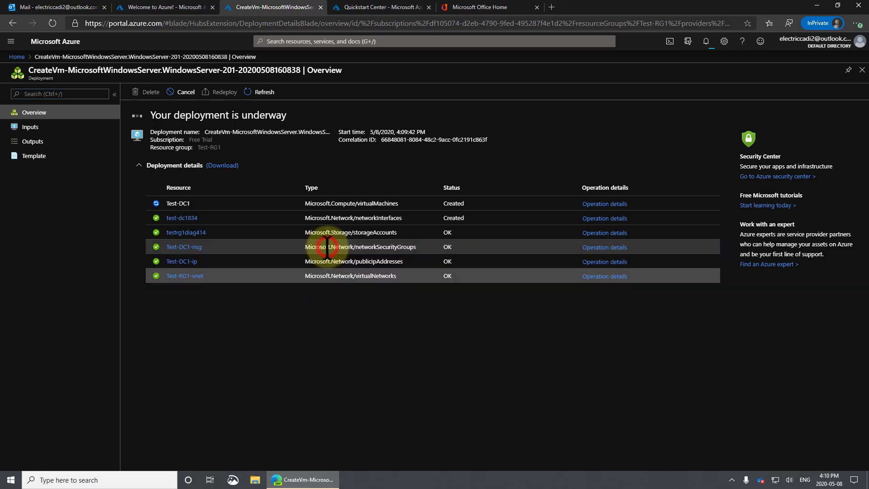
click(190, 248)
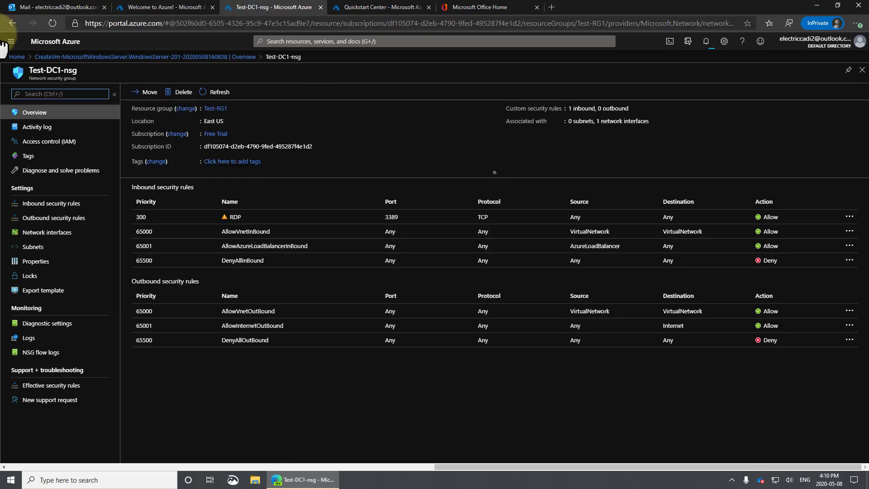
click(13, 23)
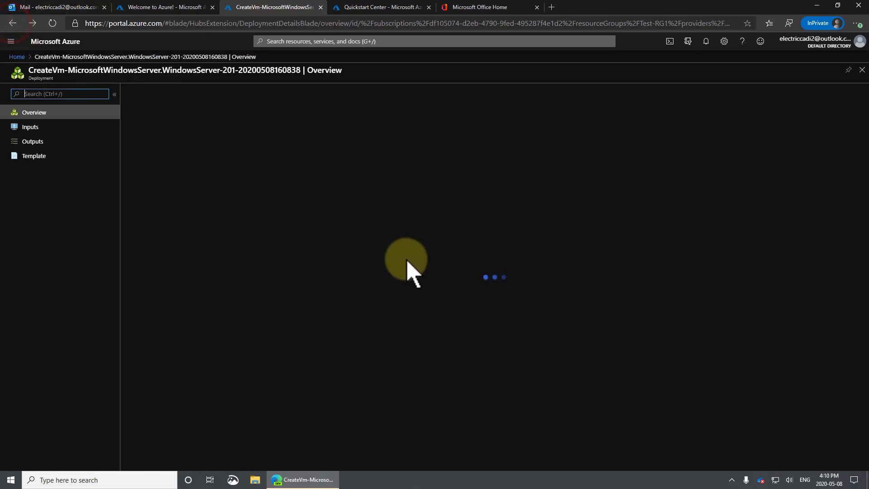
Step: Check operation details for Test-DC1, test-dc1834 and testrg1diag414 until the deployment succeeds, then close the panel
click(593, 204)
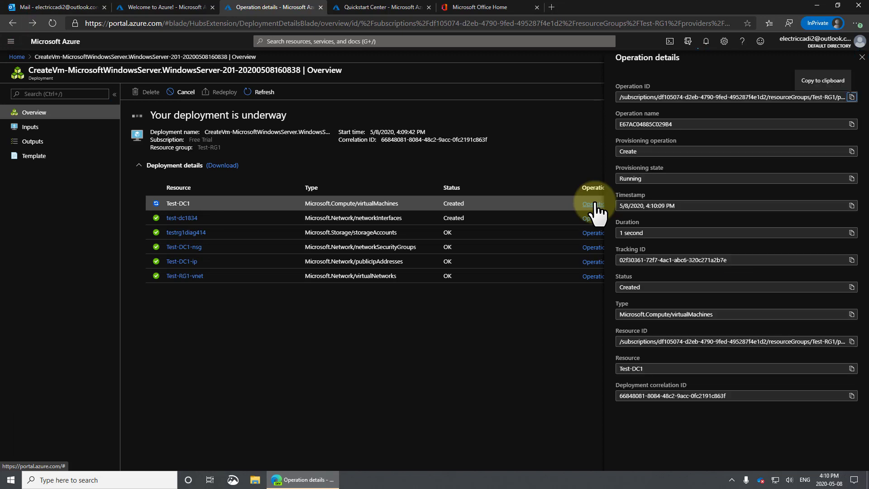
click(593, 218)
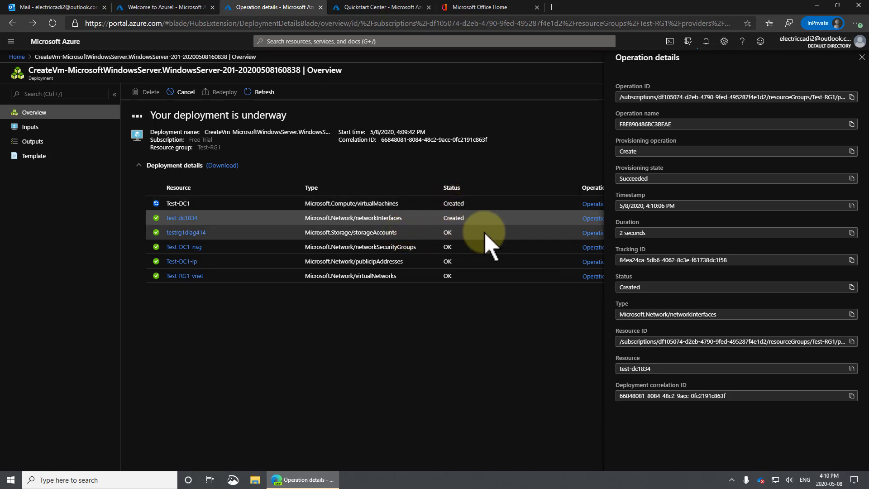
click(590, 234)
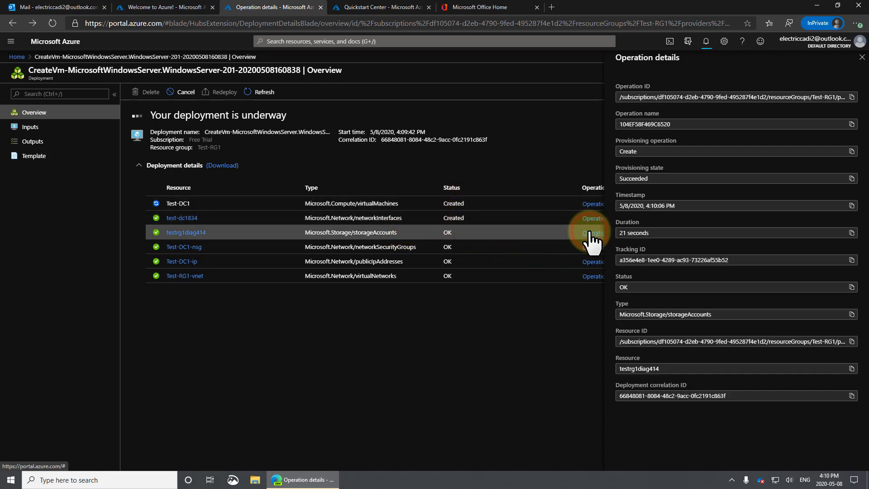
click(592, 205)
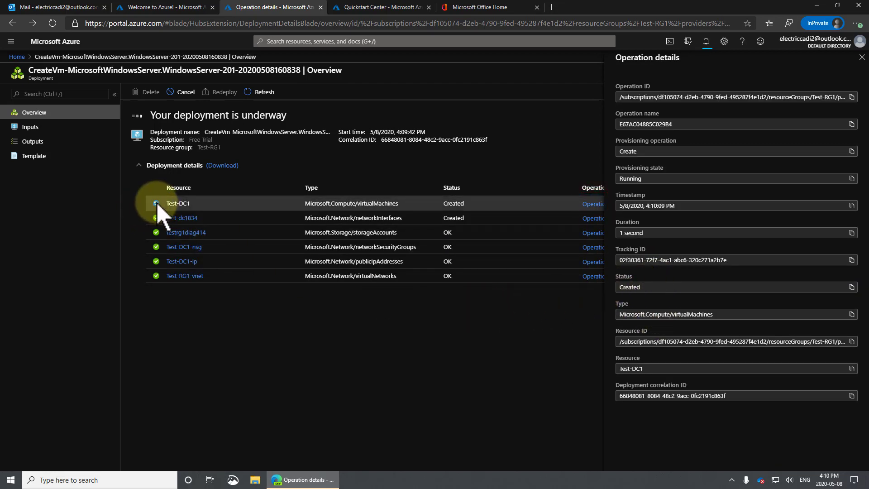
click(433, 340)
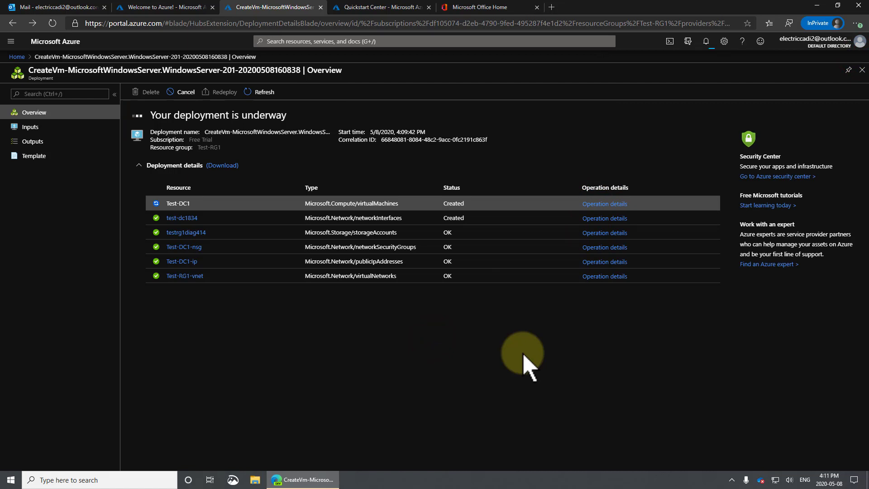
click(409, 354)
click(599, 204)
click(599, 204)
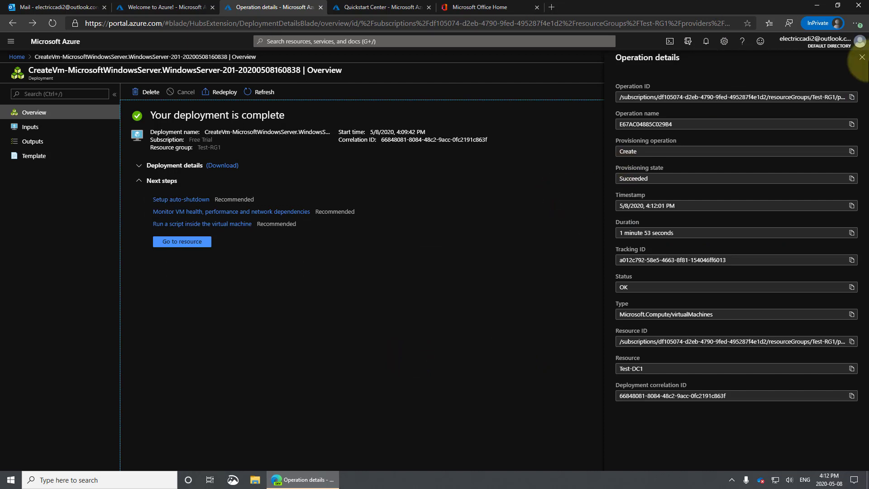
click(860, 58)
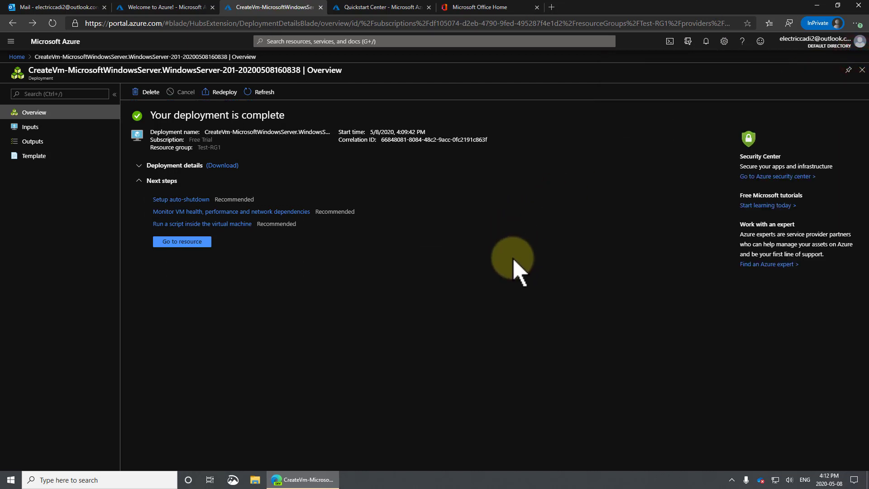
Step: Open the new Test-DC1 VM, go back Home, and reopen Test-DC1 from Virtual machines
click(178, 242)
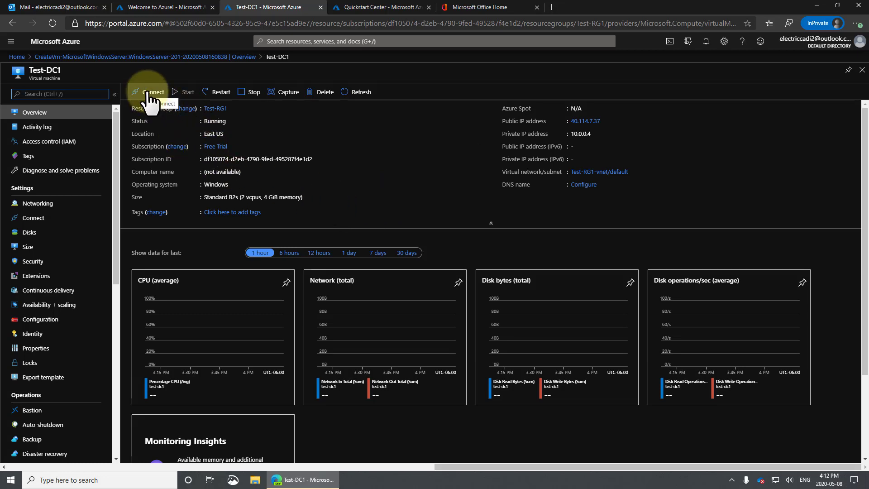
click(54, 45)
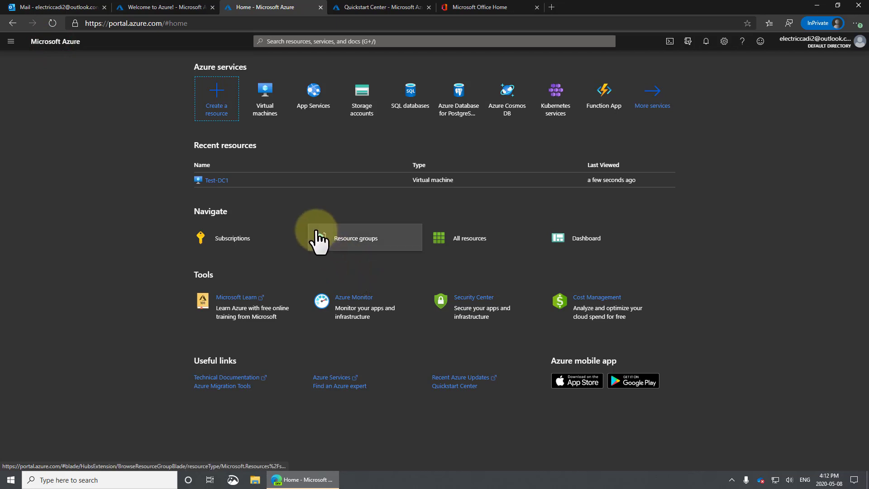
drag(205, 144, 330, 223)
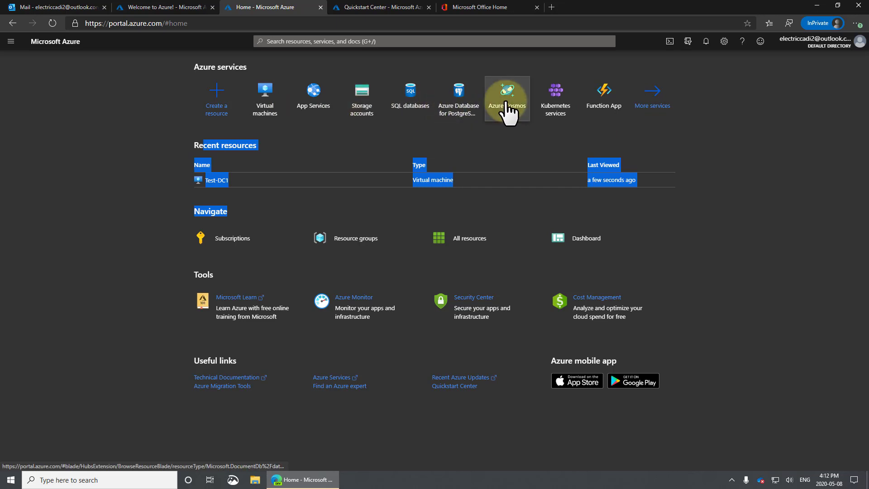
click(266, 96)
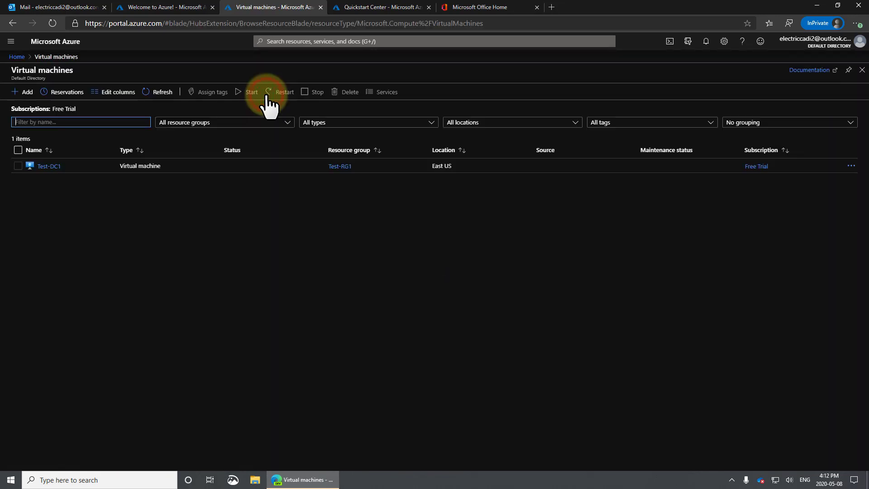
click(48, 166)
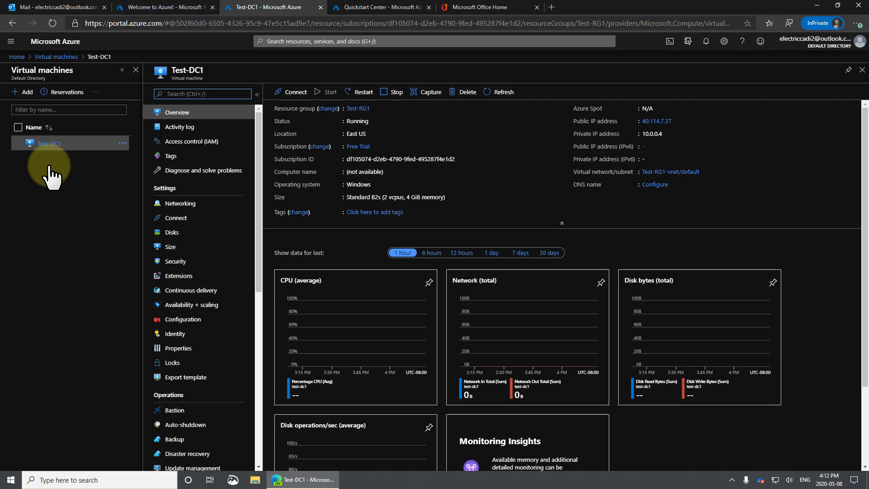
Step: Download Test-DC1's RDP file and open it, suppressing future publisher warnings for this computer
click(294, 92)
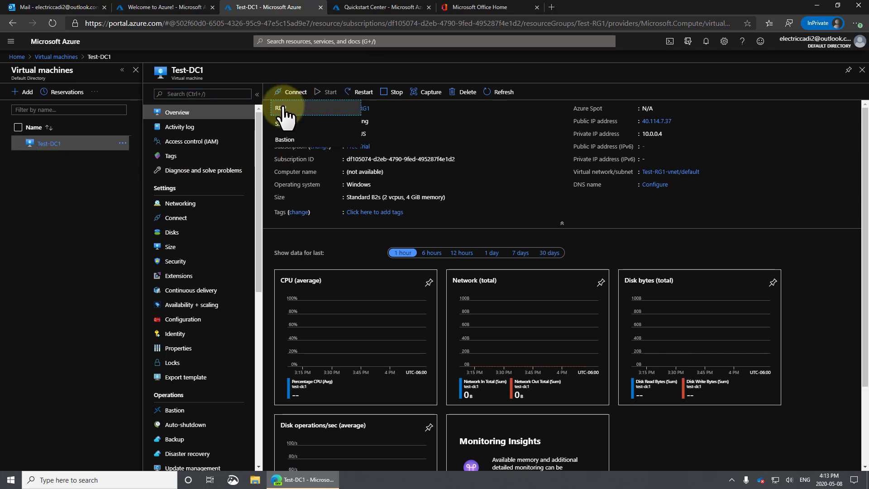
click(282, 109)
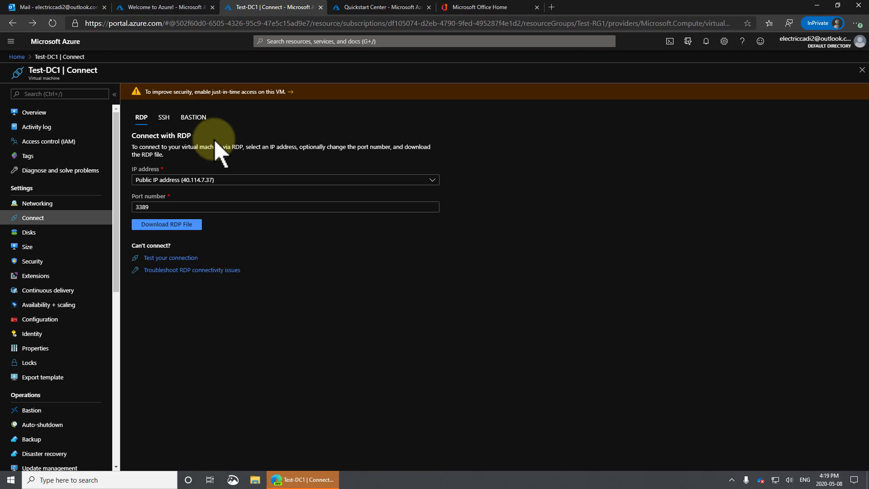
click(162, 225)
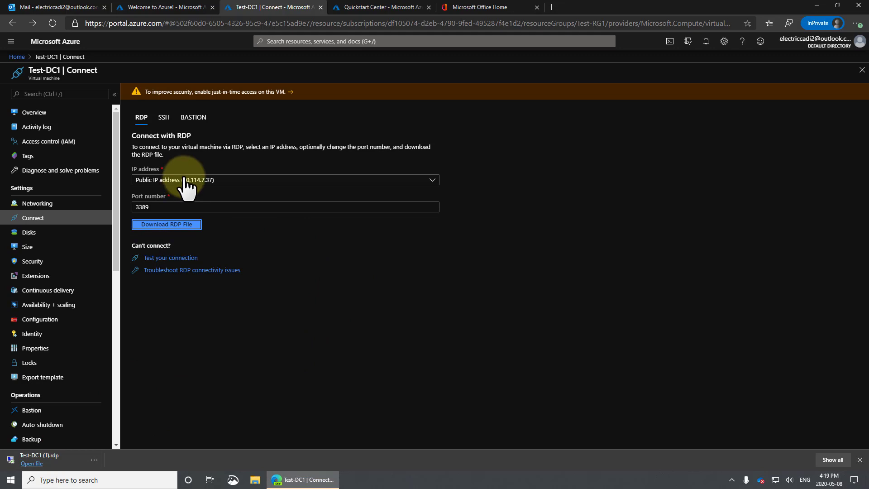
click(58, 460)
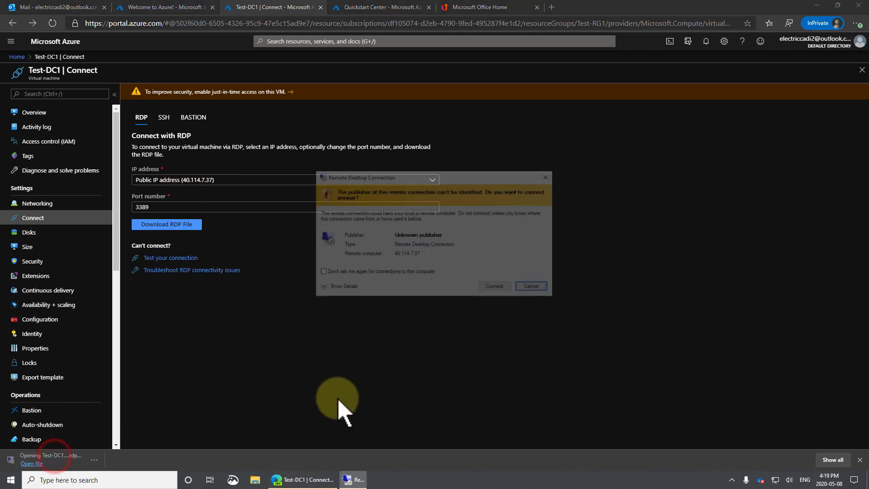
click(351, 272)
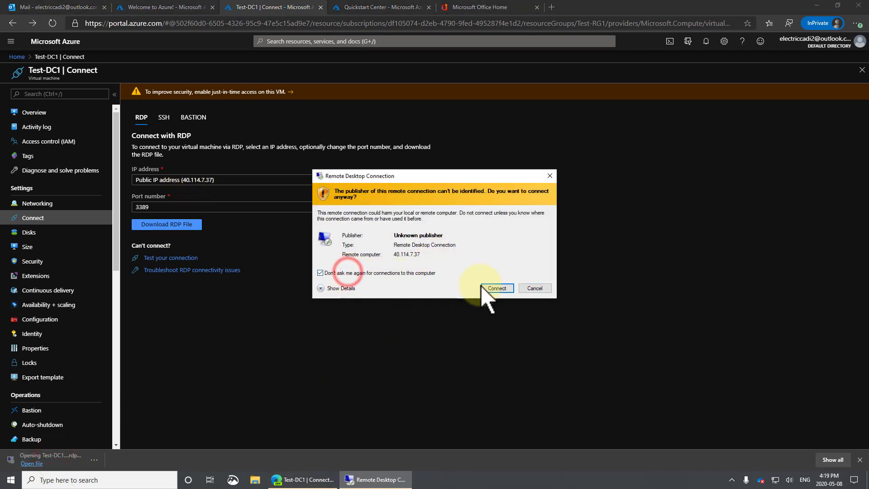
click(495, 288)
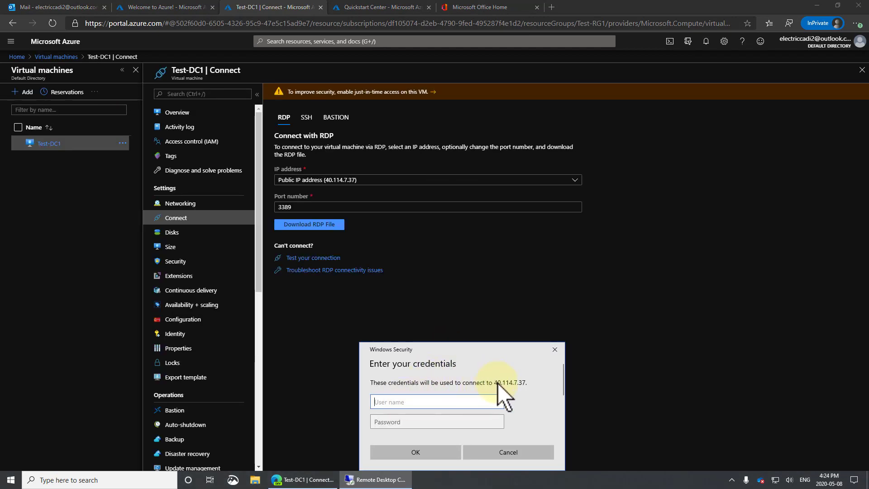
Step: Enter the administrator user name and password, then permanently accept the server's certificate
click(525, 383)
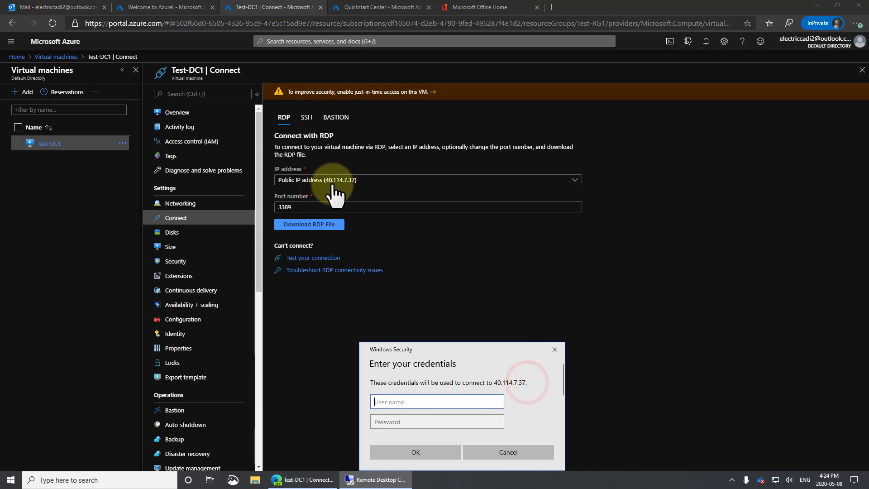
click(415, 401)
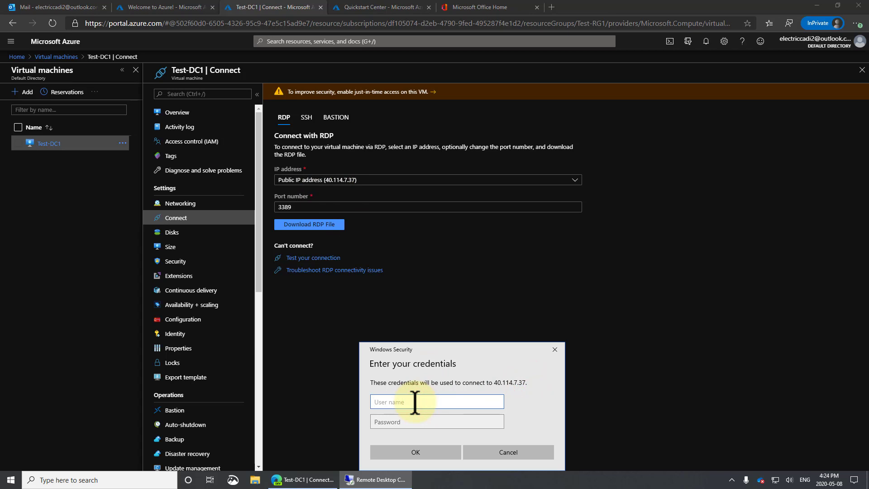
text(testad,)
text(in)
key(Tab)
text(•)
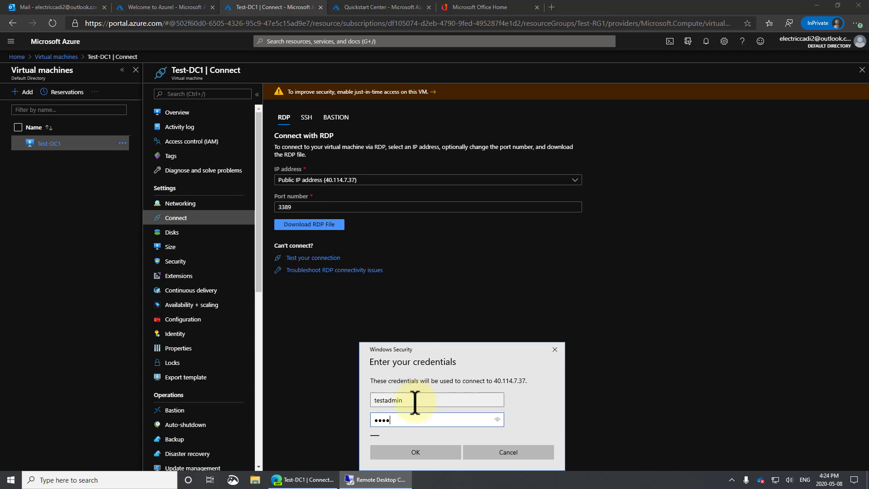
text(•••••••)
key(Return)
click(388, 296)
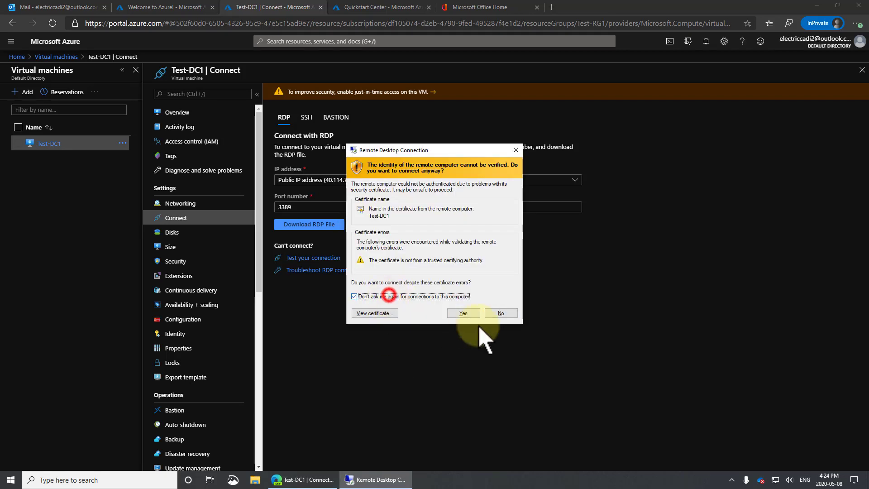
click(466, 313)
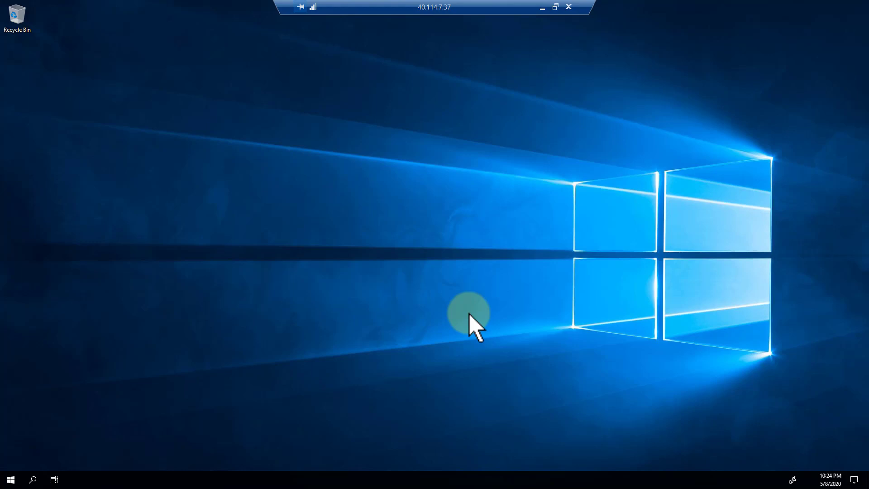
Step: Start installing the pending Windows updates from Settings' Update & Security page
click(12, 481)
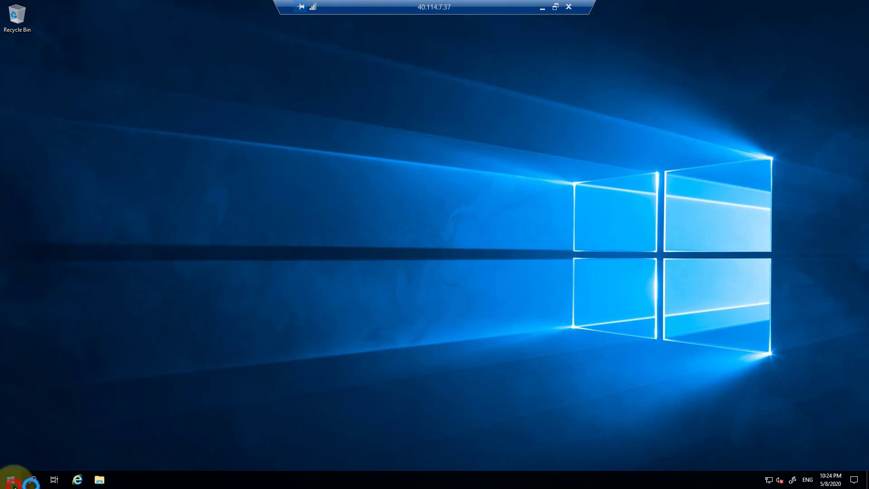
click(13, 439)
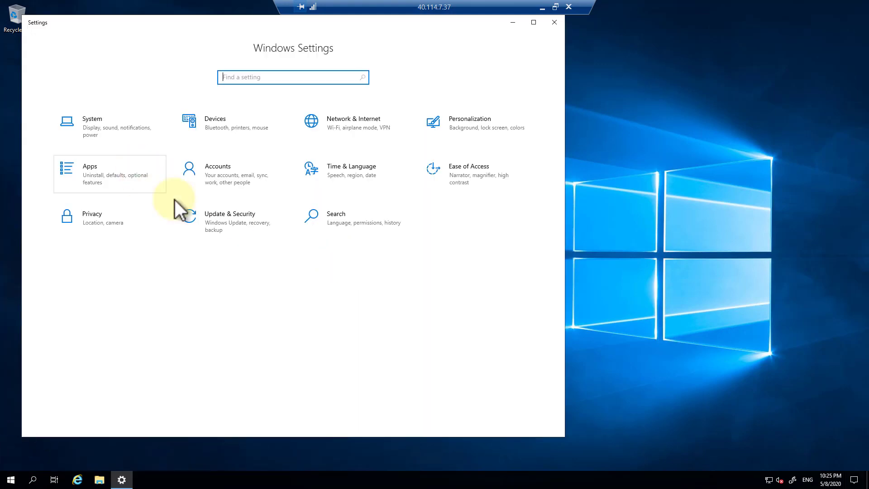
click(240, 224)
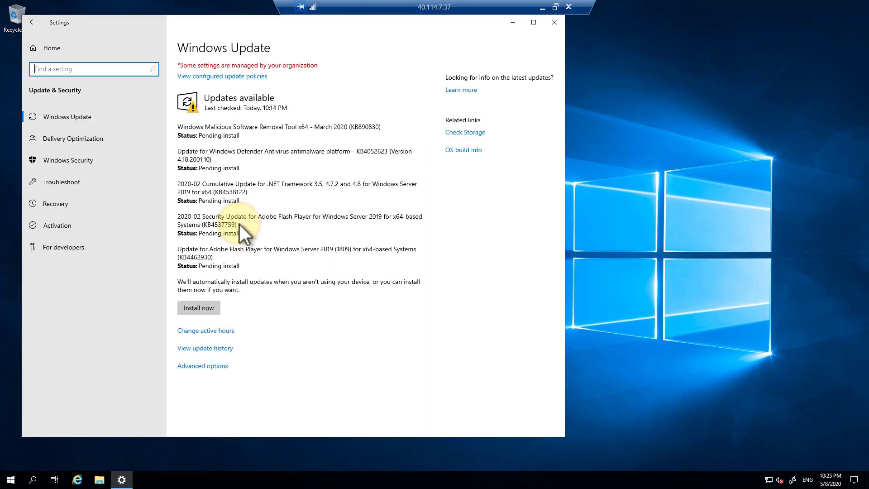
click(205, 309)
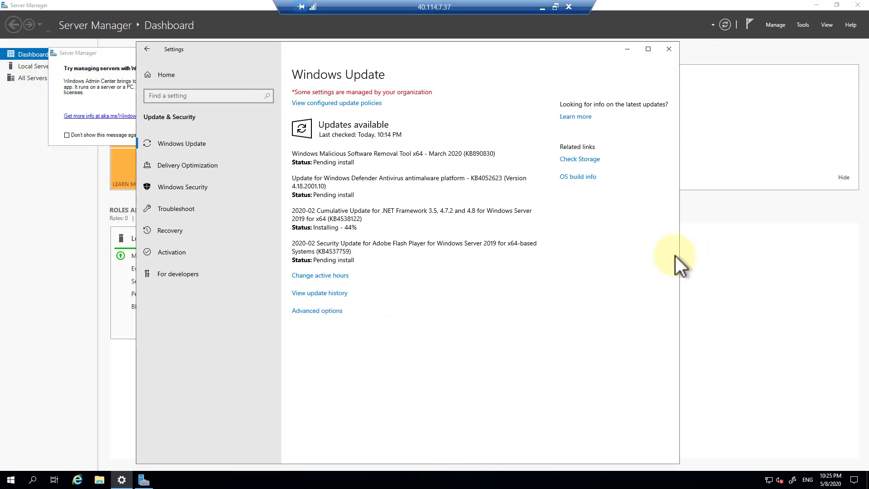
Step: Permanently dismiss Server Manager's Windows Admin Center notice and view the Local Server properties
click(90, 52)
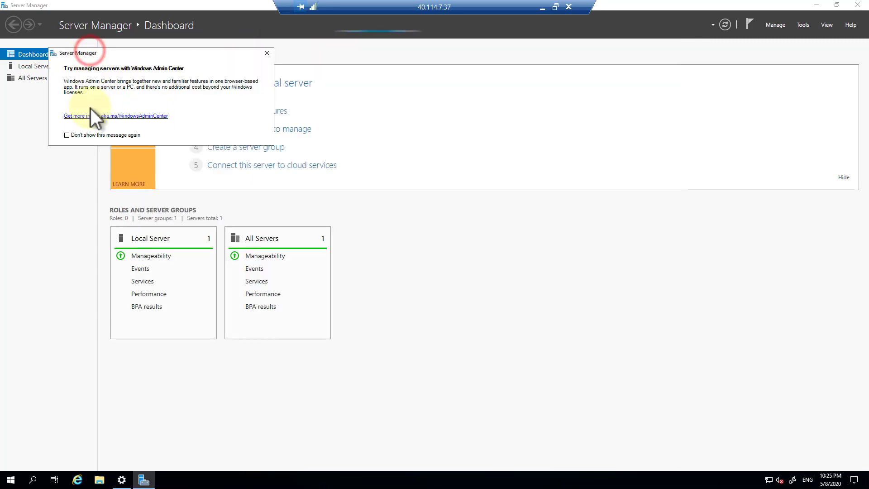
click(68, 135)
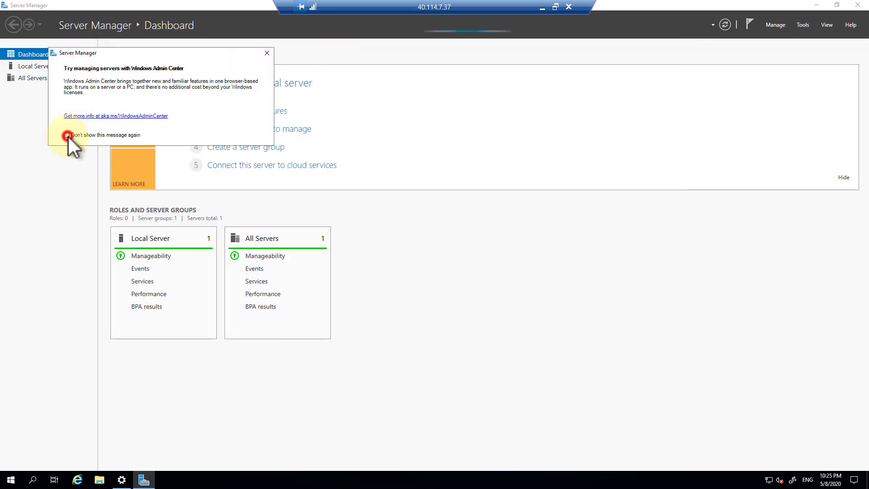
click(268, 54)
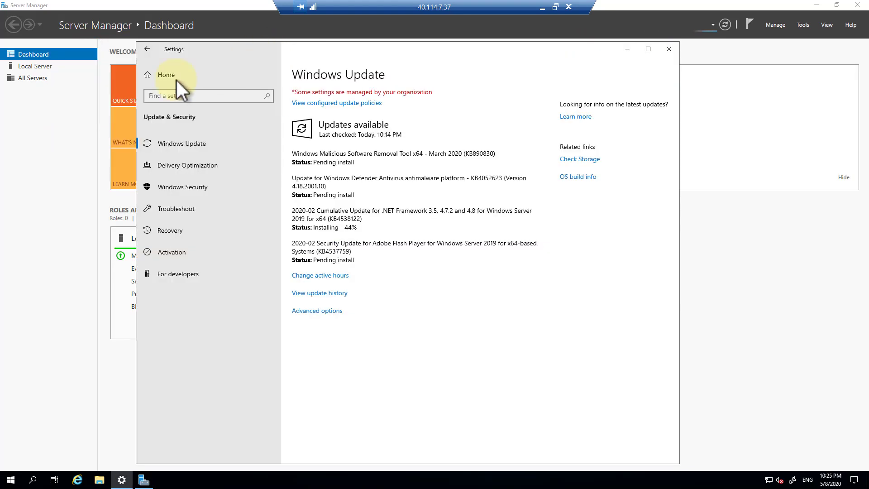
click(40, 67)
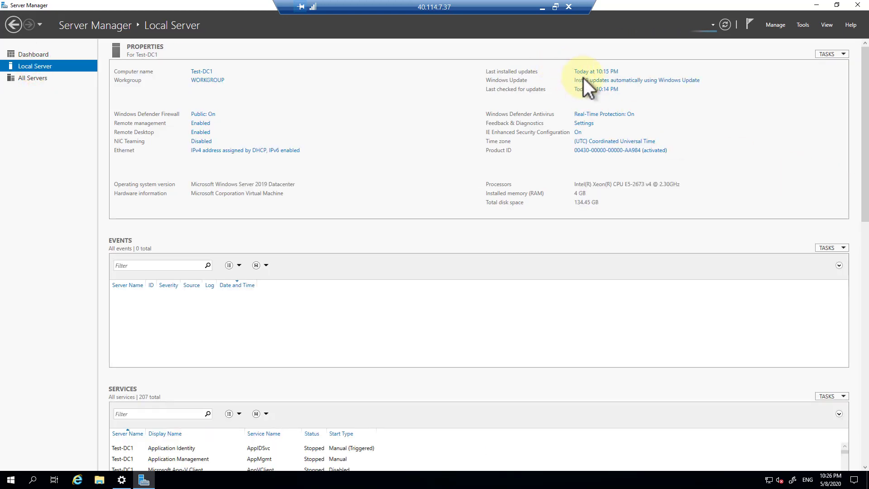
Step: Set diagnostic data to Full and turn IE Enhanced Security off for administrators
click(585, 125)
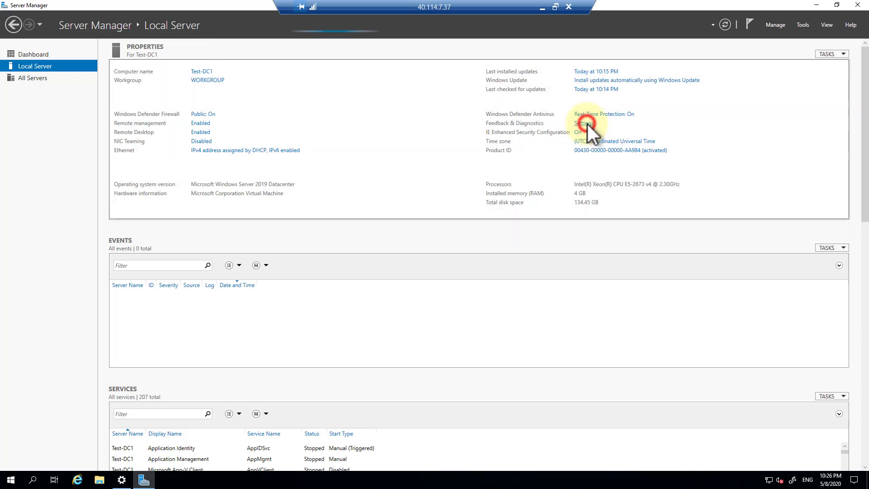
click(295, 235)
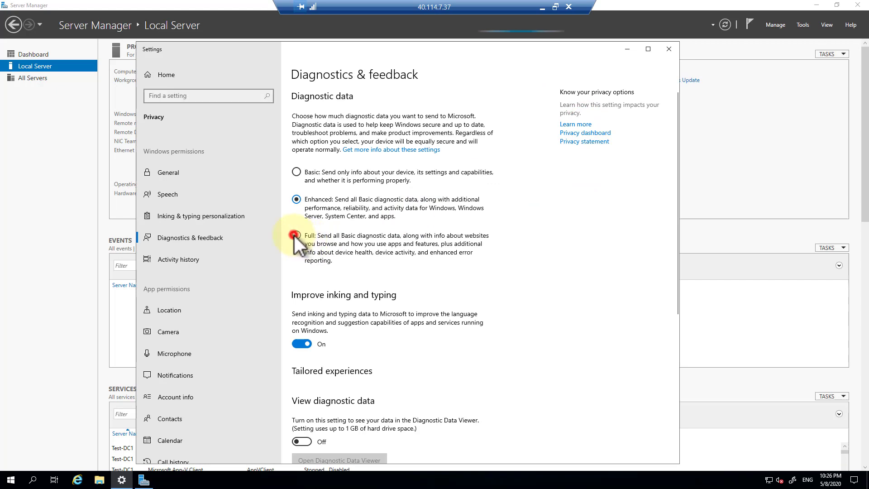
click(668, 49)
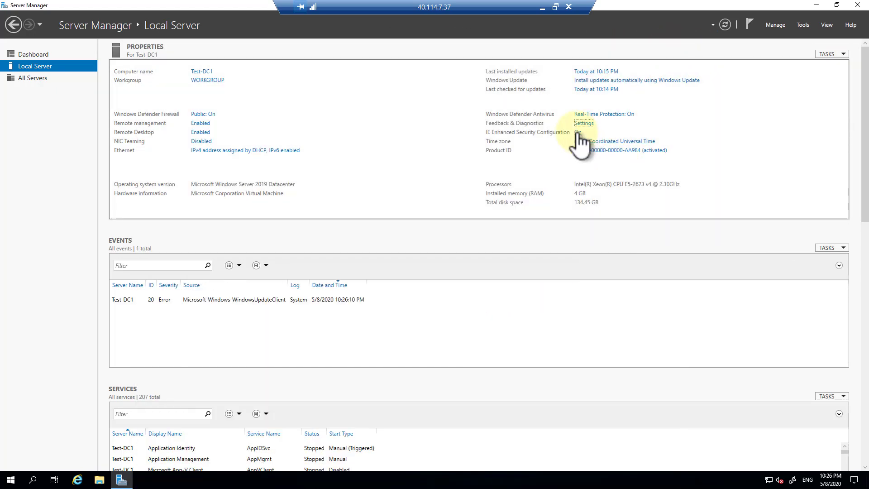
click(578, 133)
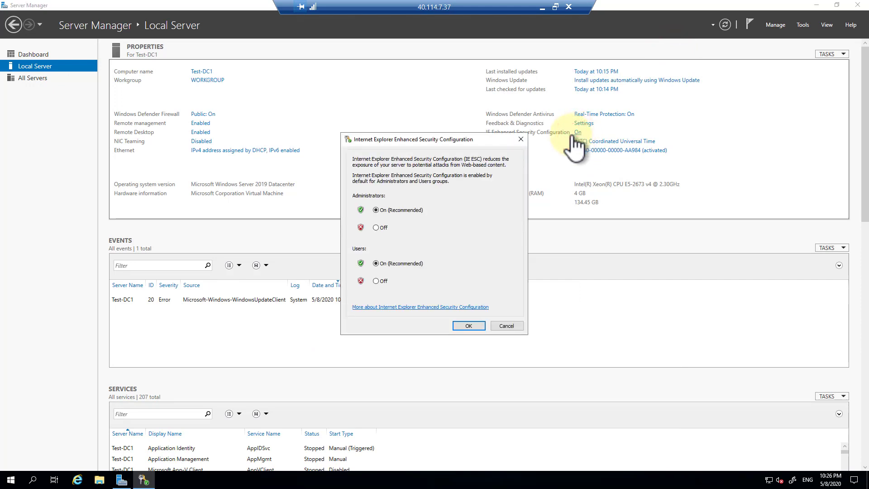
click(469, 326)
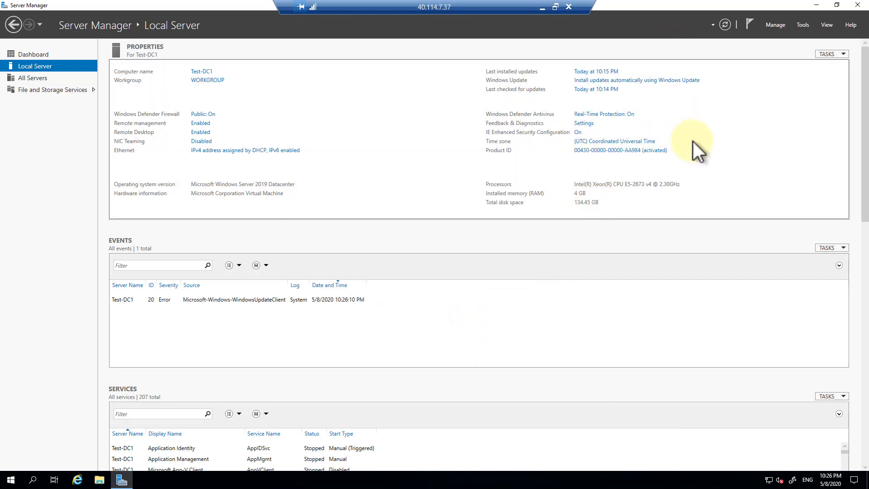
Step: Change the server's time zone to Mountain Time (US & Canada)
click(623, 142)
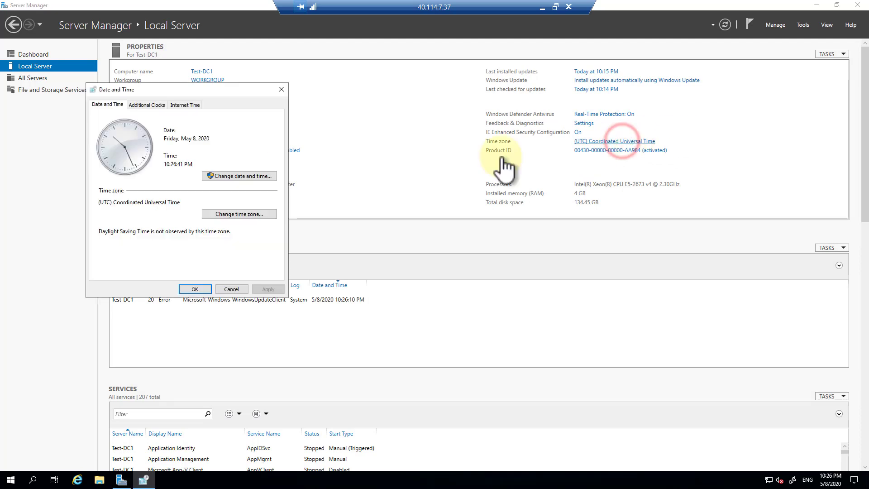
click(265, 176)
key(Escape)
click(260, 213)
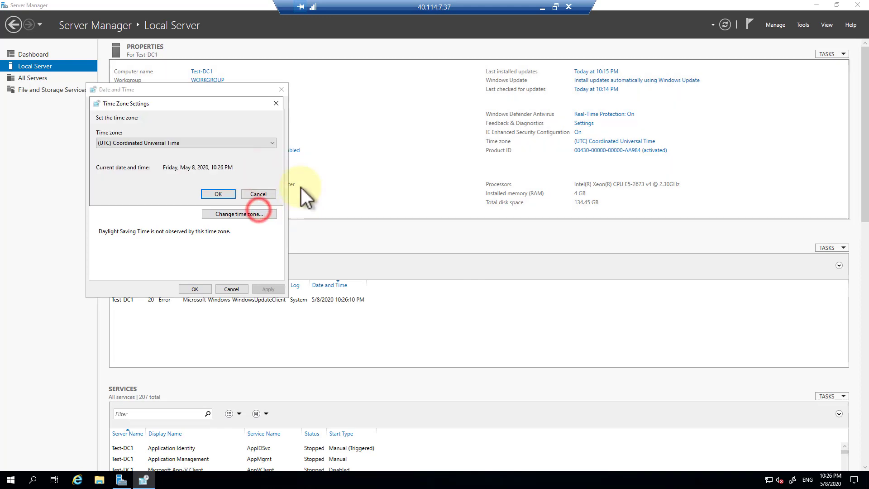
click(270, 143)
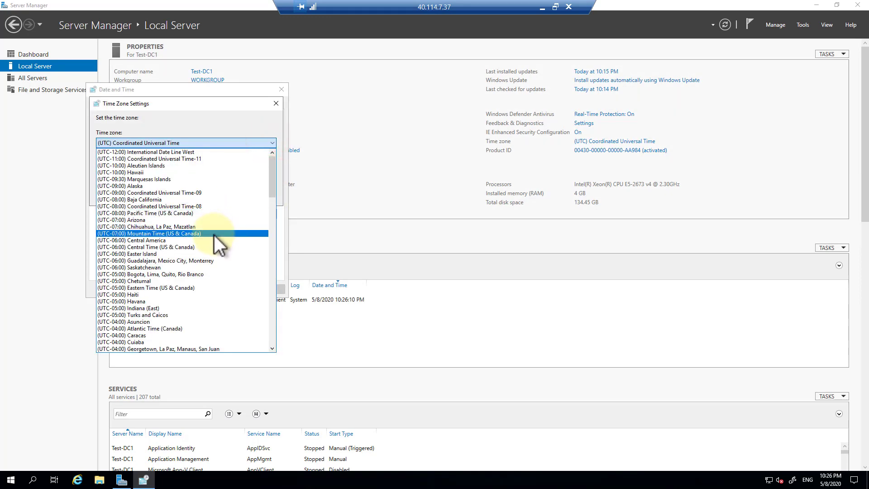
click(215, 235)
click(220, 195)
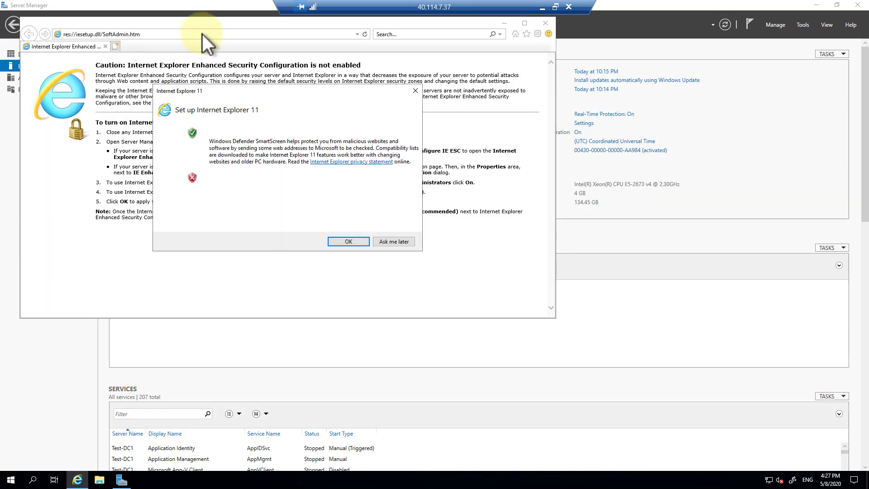
Step: Accept Internet Explorer 11's recommended settings and search the web for 'credge'
click(348, 241)
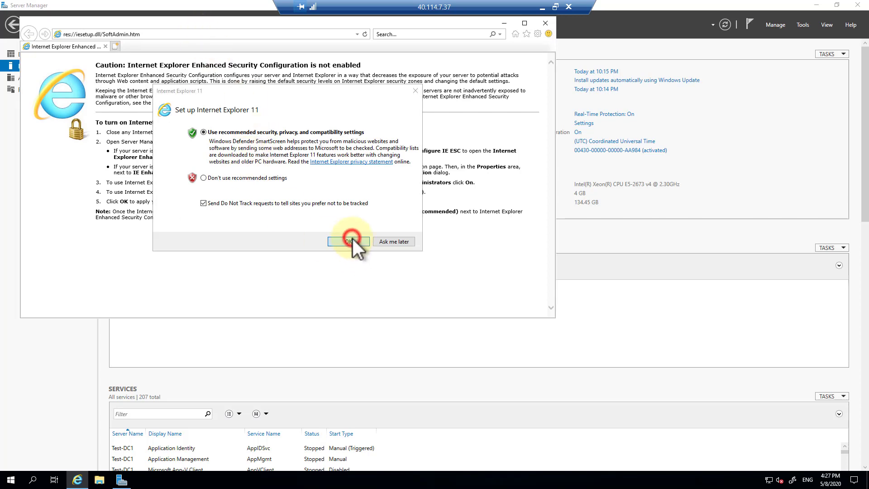
click(213, 35)
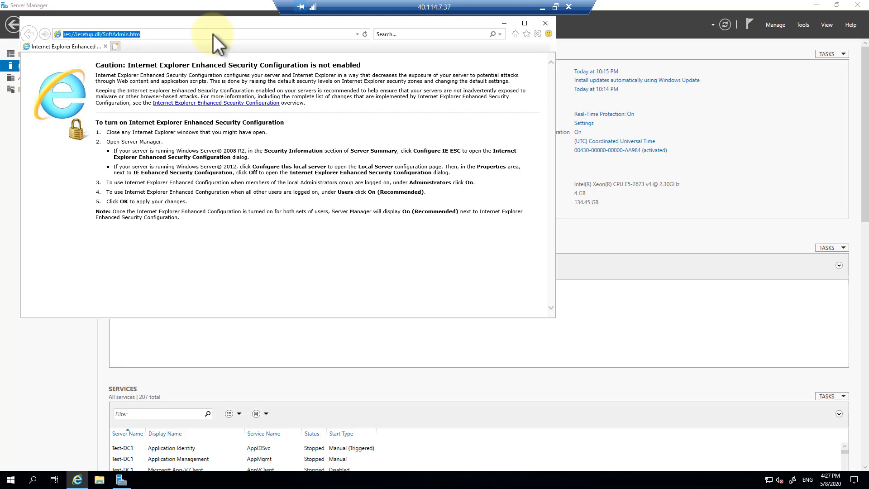
text(credge)
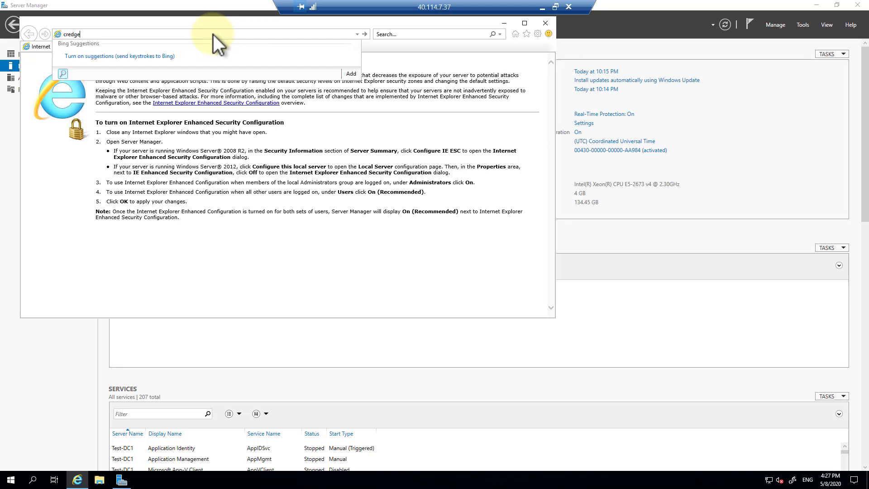
key(Return)
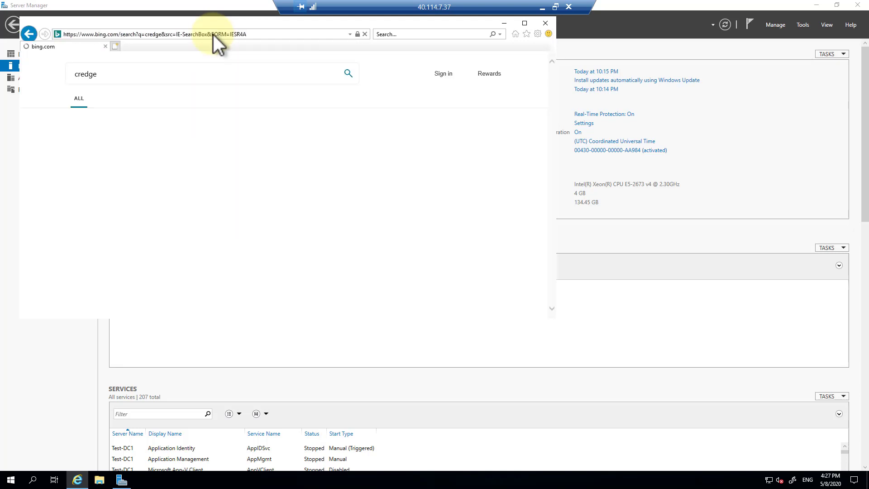
Step: Download MicrosoftEdgeSetup.exe from Microsoft's Edge page, run it, and return to Server Manager
click(147, 199)
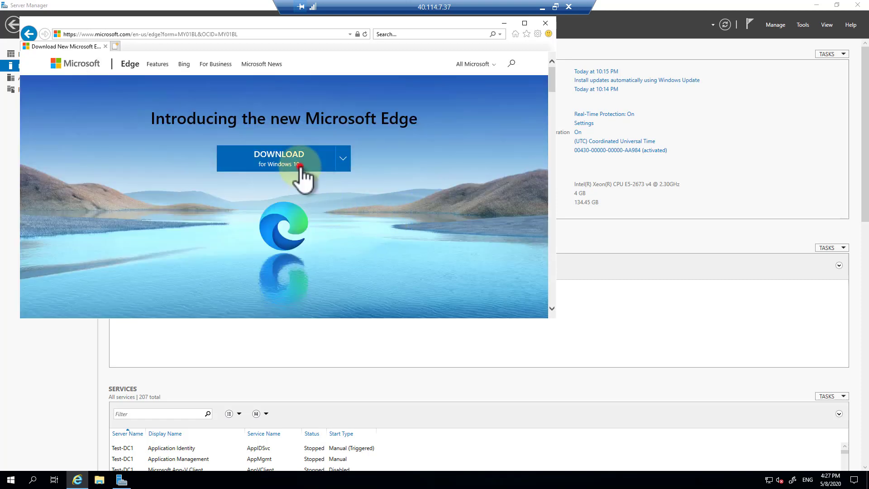
click(300, 165)
click(431, 265)
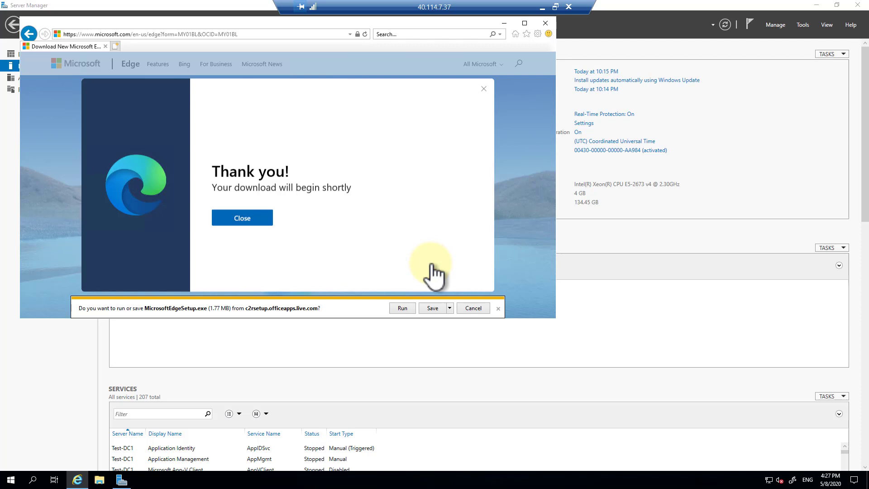
click(398, 308)
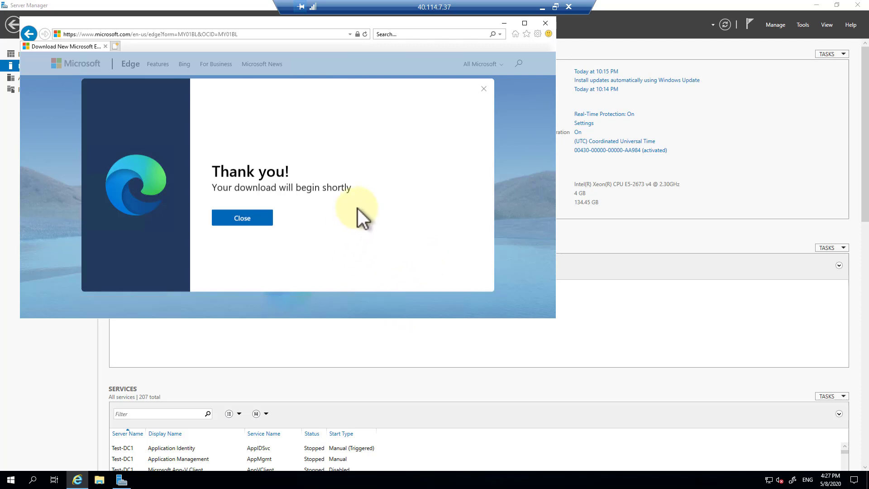
click(121, 479)
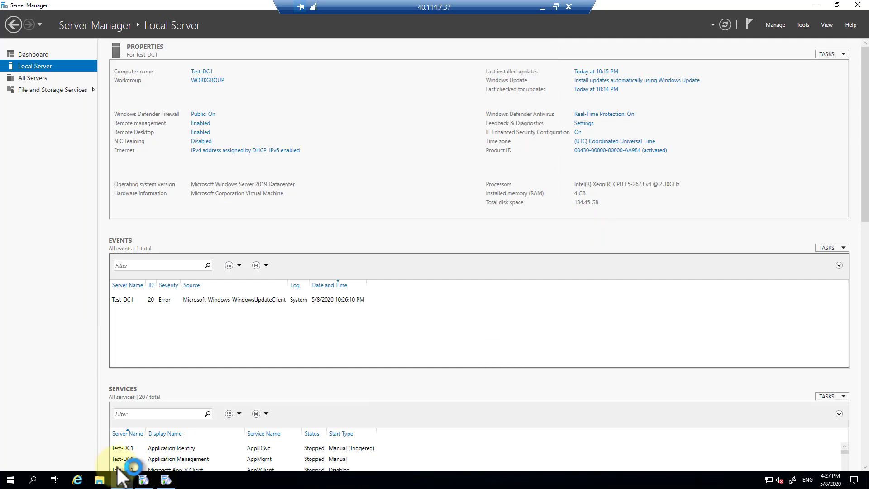
Step: Open the Windows Update page showing the KB4538122 .NET Framework update awaiting restart
click(10, 479)
click(10, 438)
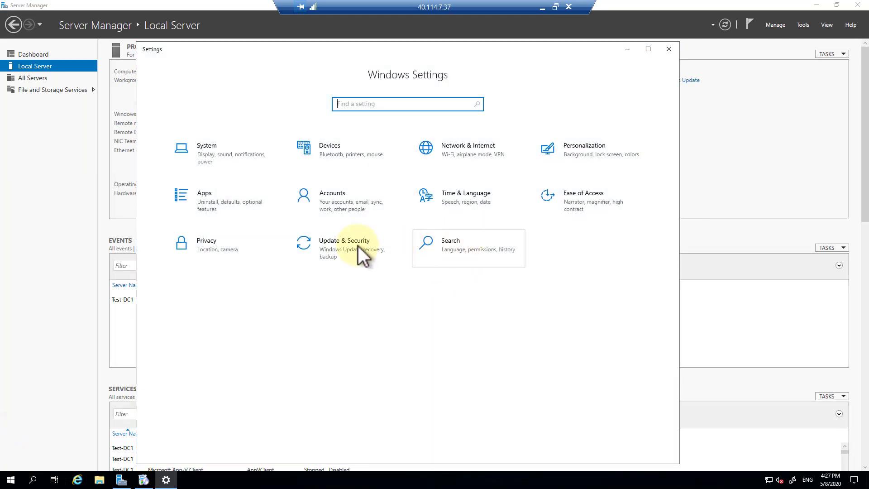
click(347, 245)
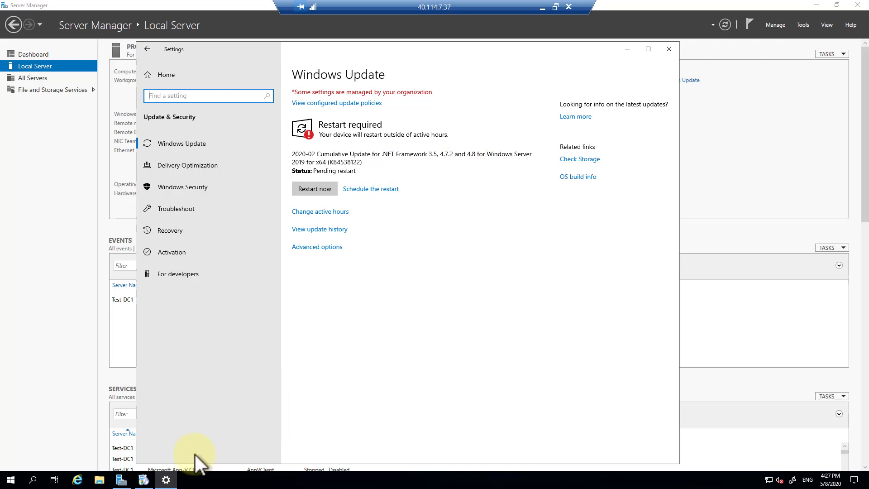
click(144, 480)
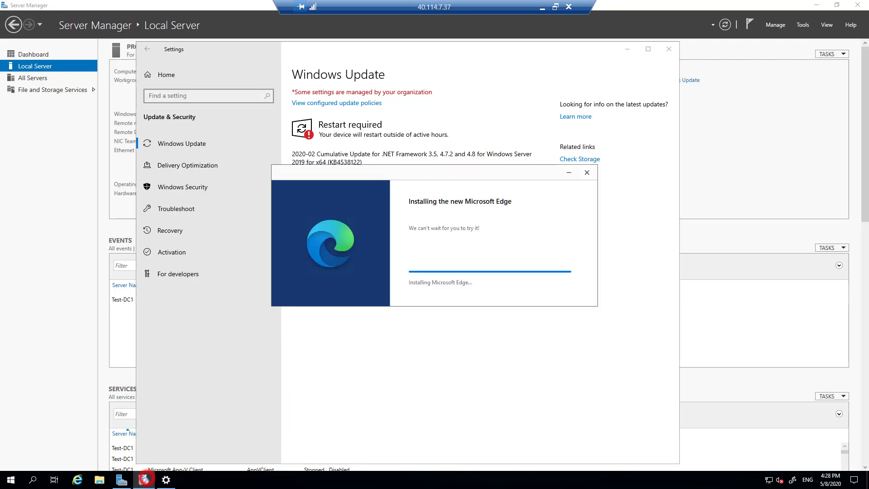
Step: Check CPU load per logical processor and memory usage in Task Manager, then close it
right_click(363, 481)
click(416, 436)
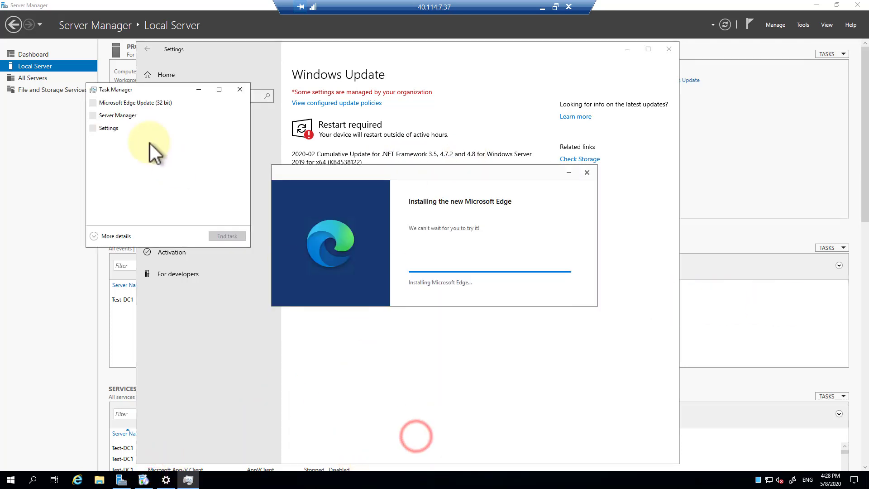
click(108, 235)
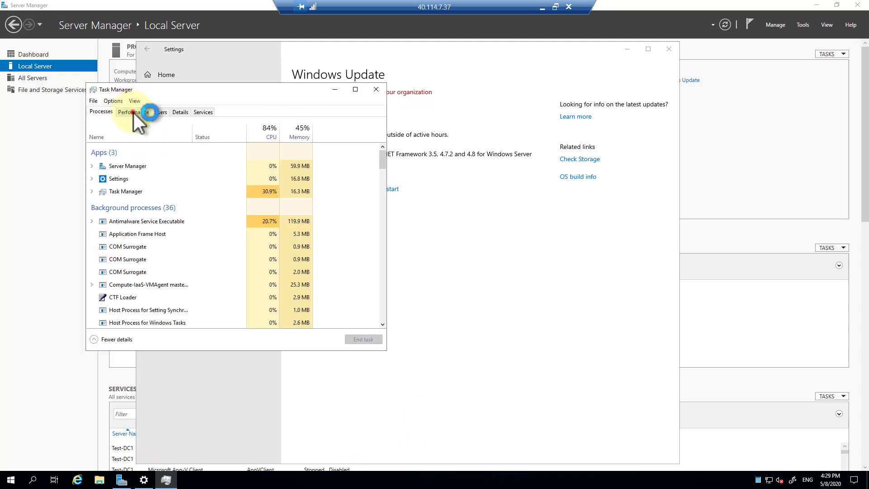
click(133, 113)
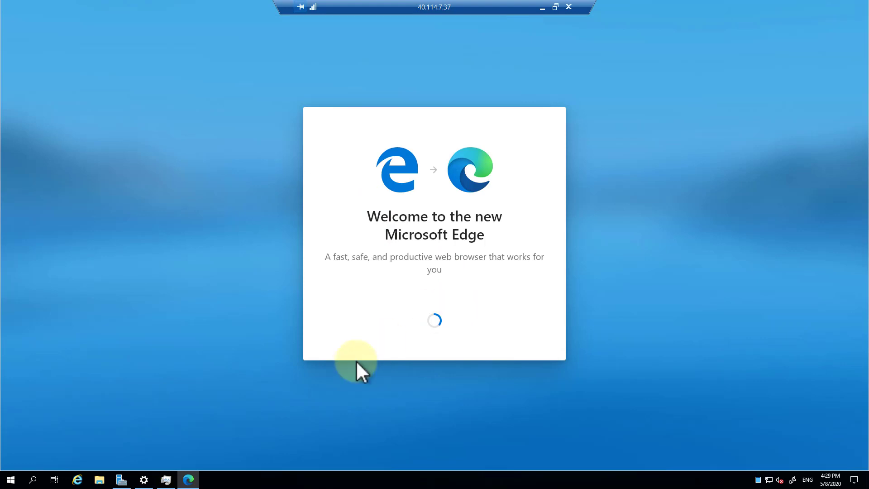
click(166, 479)
right_click(272, 188)
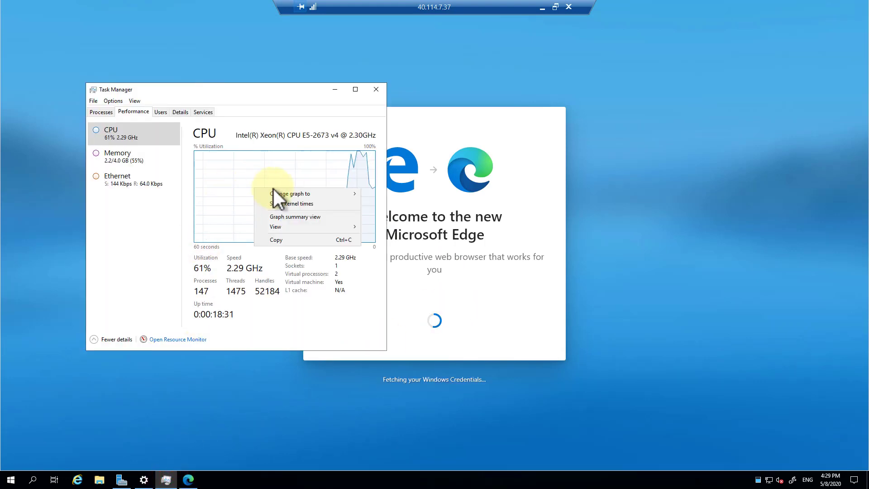
click(285, 192)
click(384, 204)
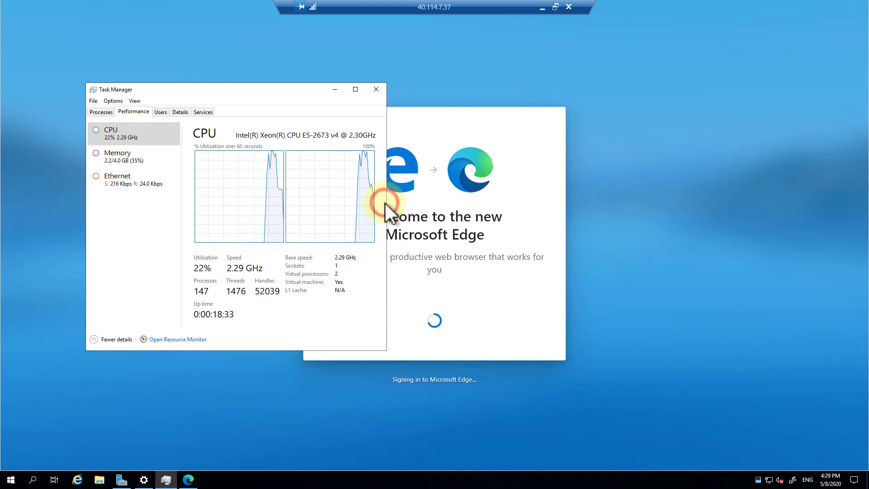
click(117, 164)
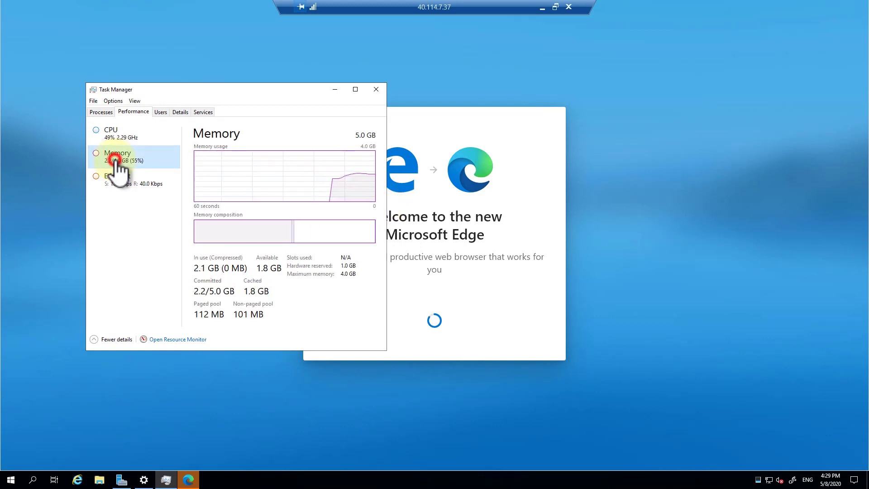
click(120, 137)
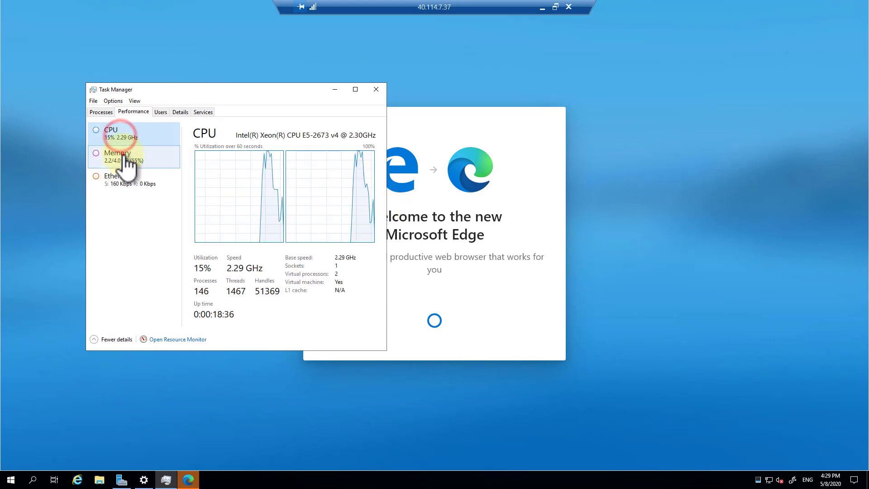
click(126, 157)
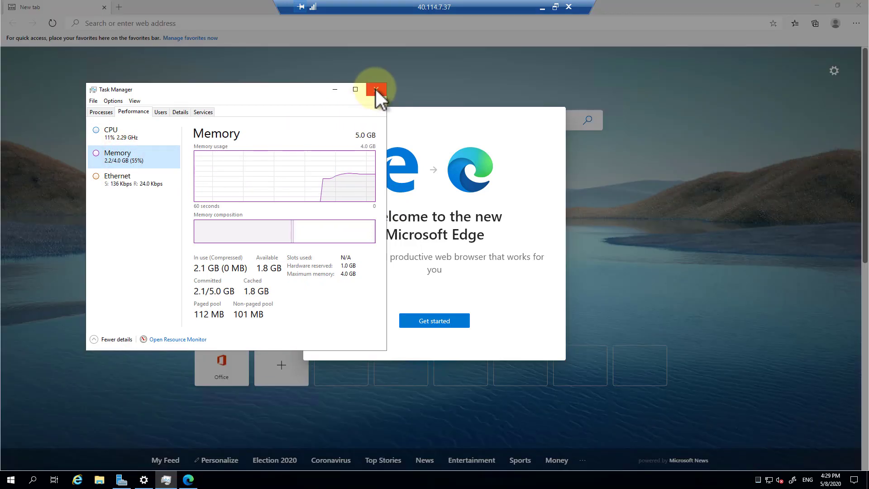
click(376, 89)
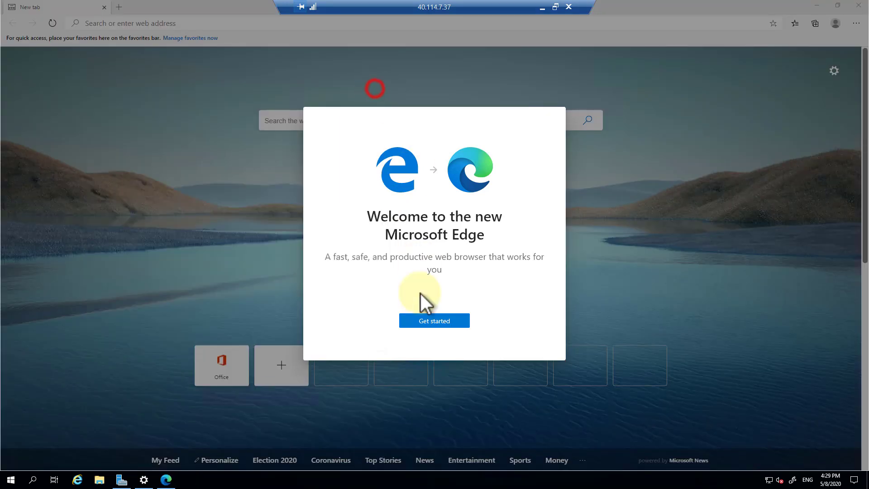
Step: Begin the new Edge first-run setup and restart the server to apply the update
click(442, 320)
click(524, 347)
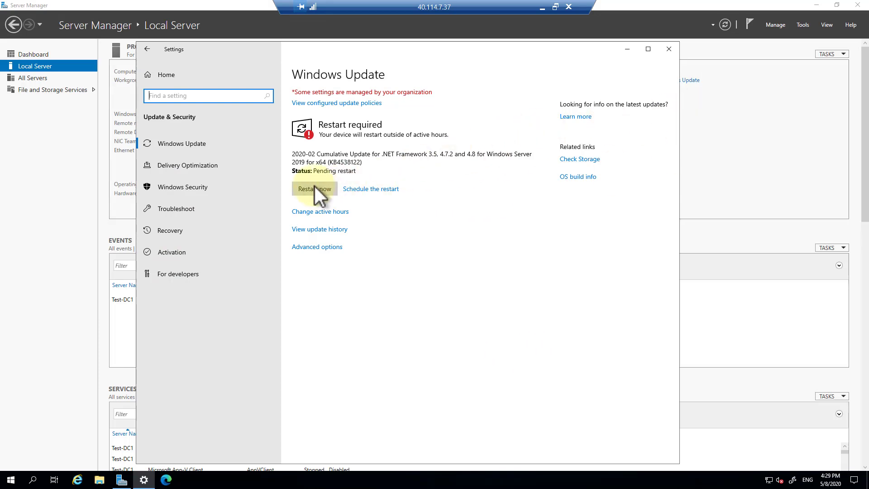
click(314, 188)
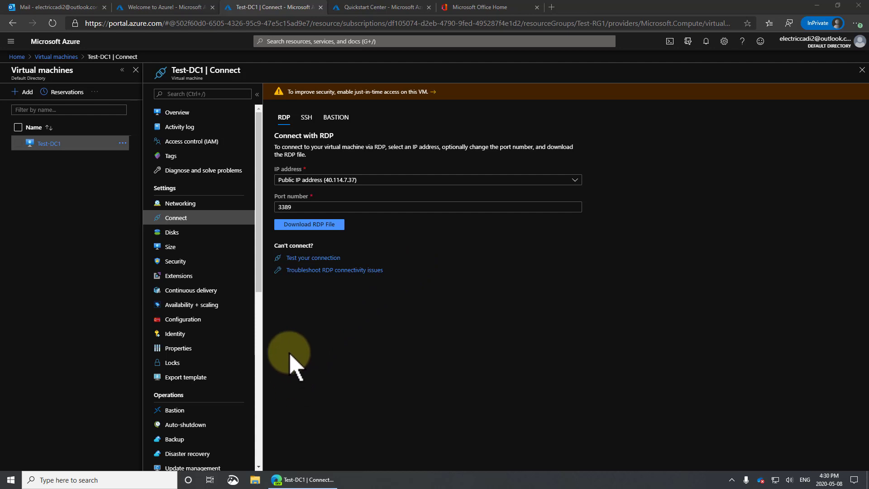
Step: Review the RDP inbound rule's source as IP Addresses, discard the edit, and reach Bastion
click(193, 205)
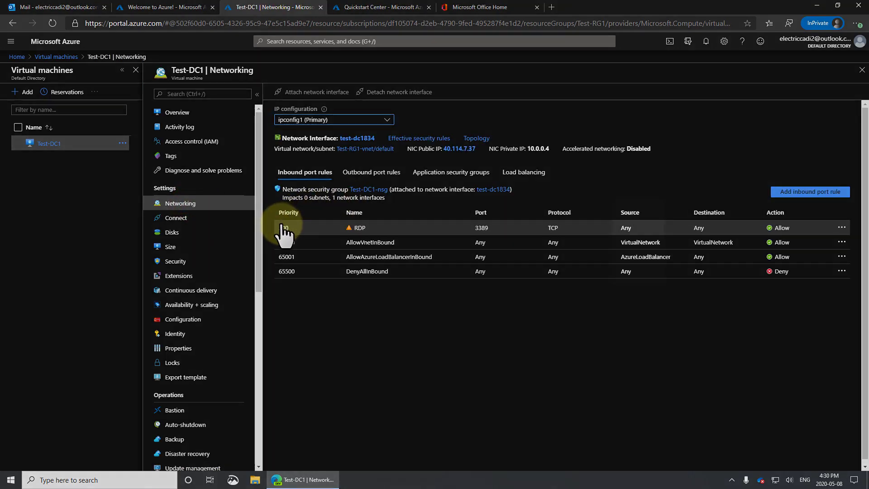
click(514, 228)
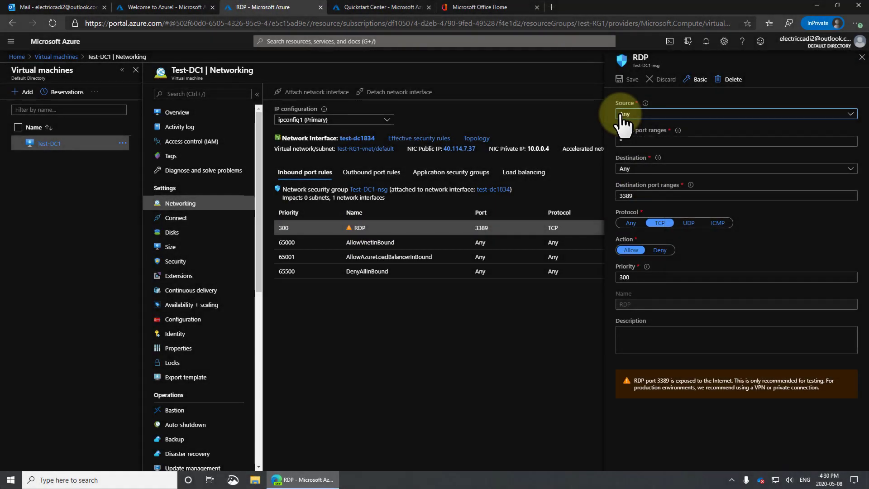
click(622, 114)
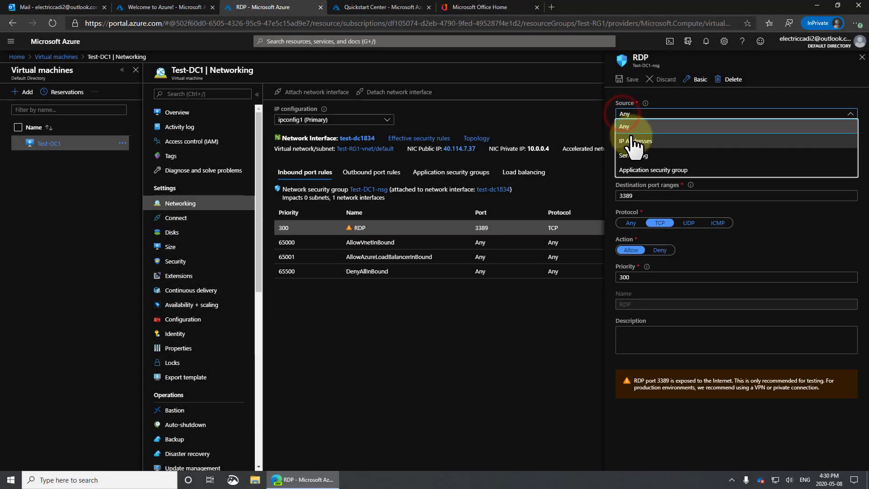
click(632, 136)
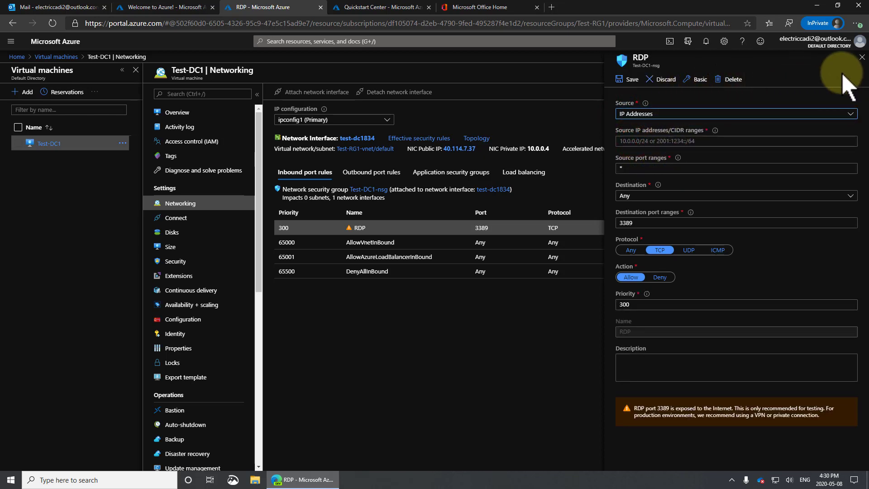
click(862, 59)
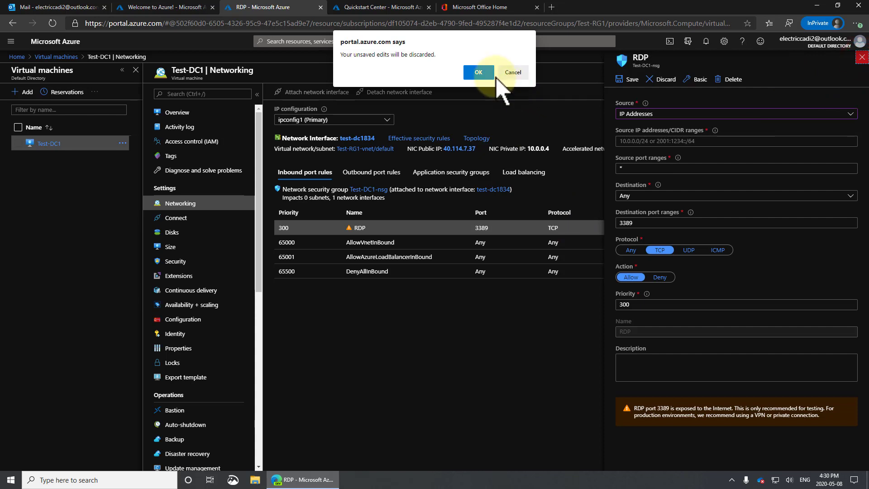
click(478, 73)
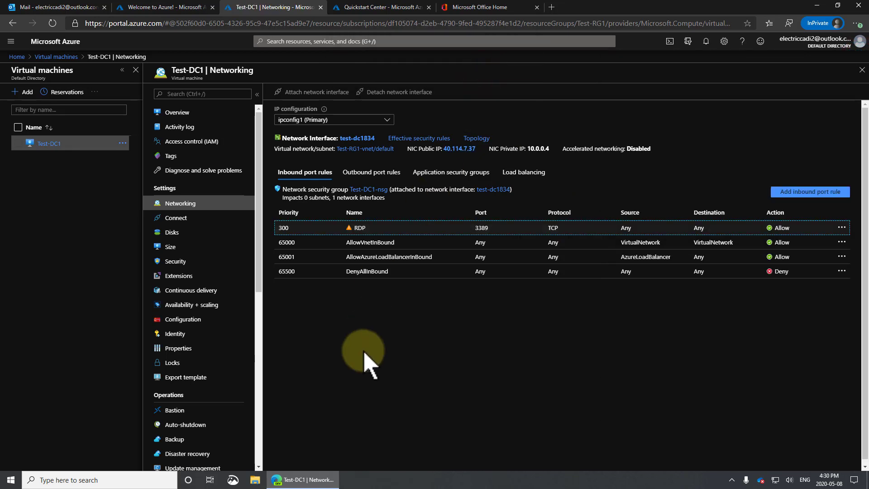
click(174, 409)
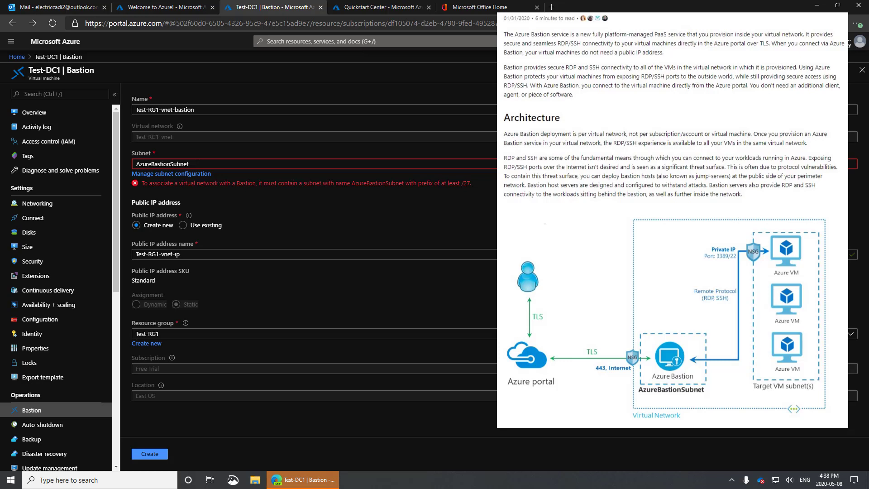
Step: Inspect the AzureBastionSubnet error requiring a /27 or larger subnet on the Bastion form
click(199, 162)
key(ctrl+c)
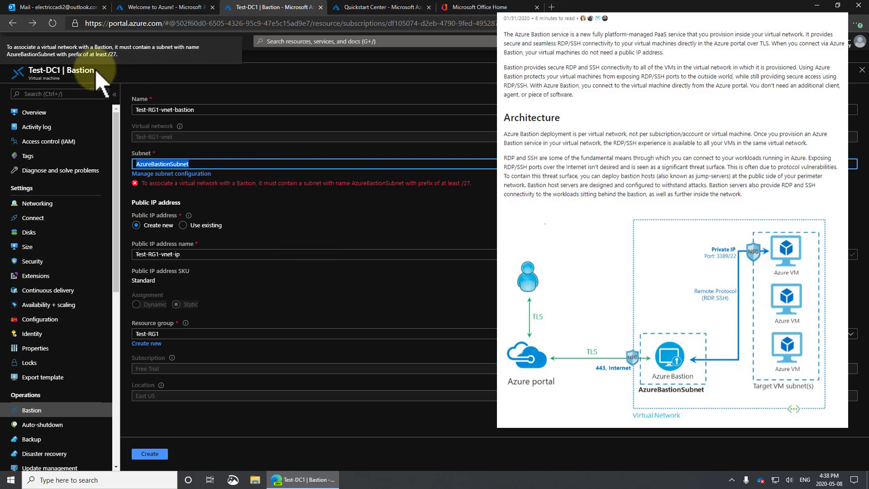
click(292, 41)
Step: Add the 10.10.0.0/24 range to Test-RG1-vnet's address space beside 10.0.0.0/24
text(viru)
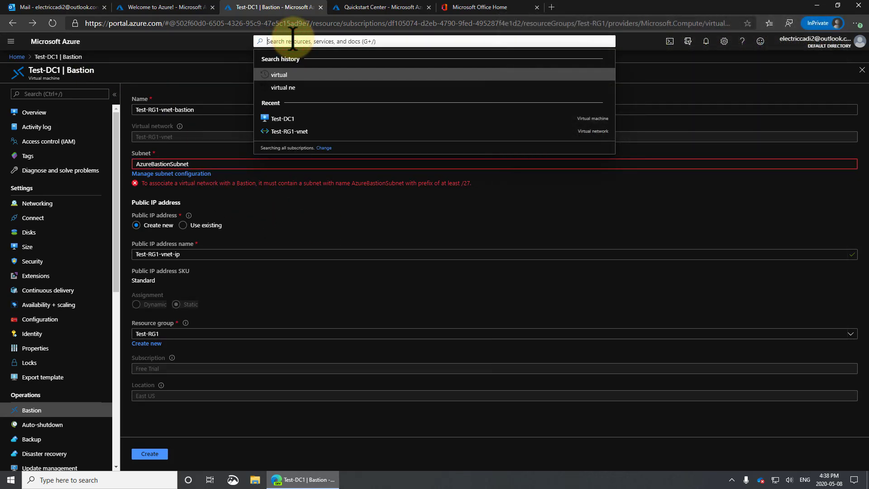
key(Down)
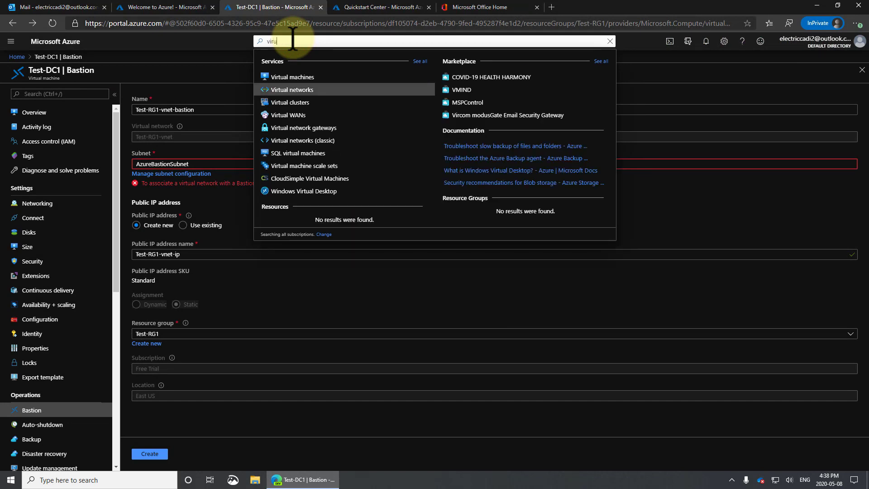
key(Return)
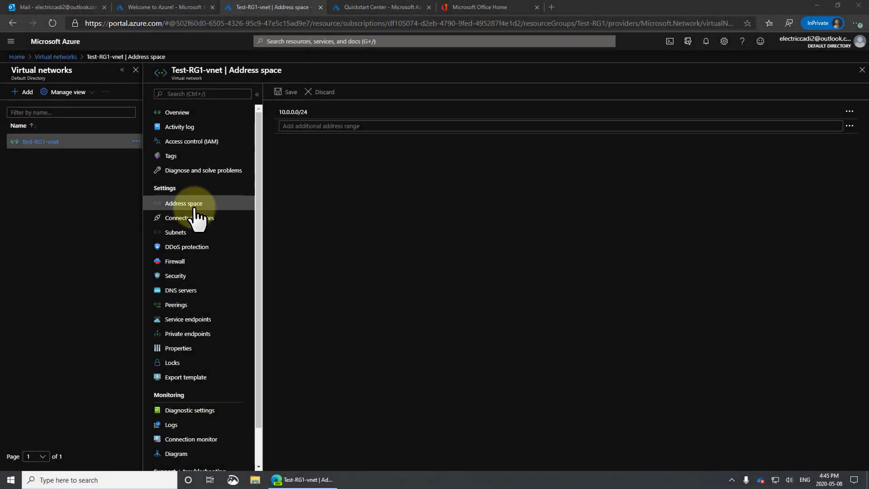
click(284, 126)
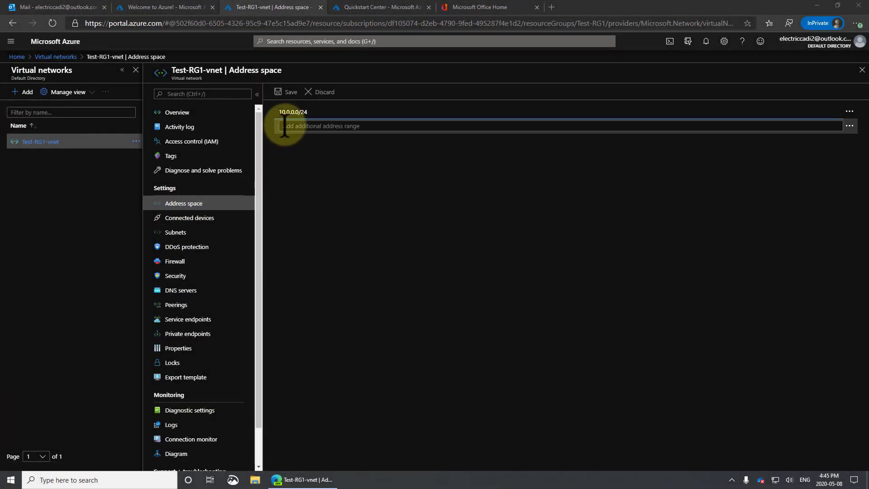
text(10)
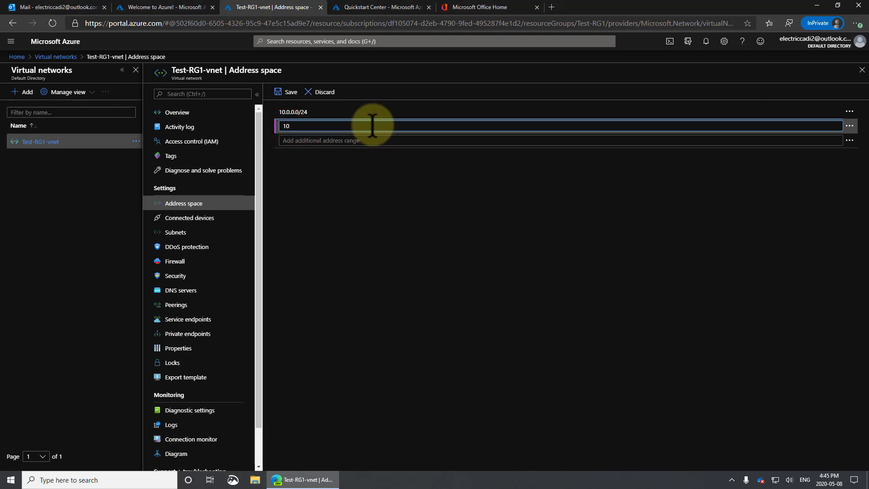
text(.10.0)
text(.0.)
text(24)
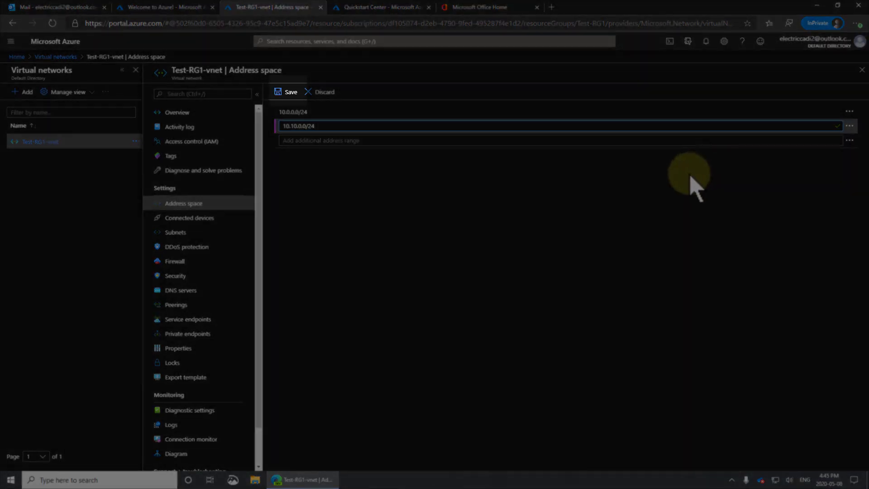
key(Tab)
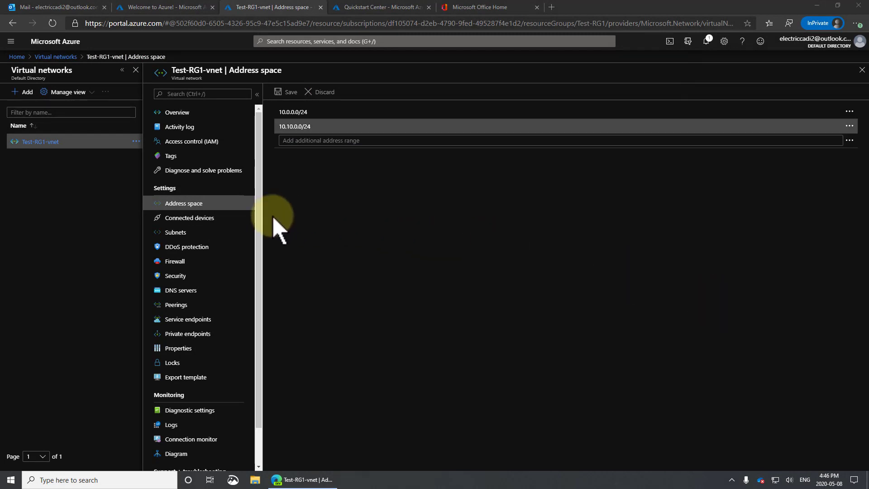
Step: Create the AzureBastionSubnet on 10.10.0.0/24, leaving service endpoints and delegation at their defaults
click(179, 233)
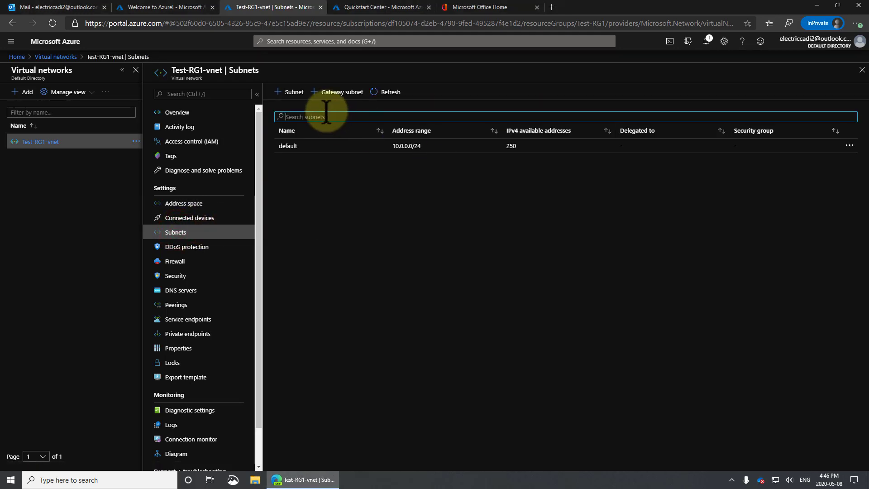
click(295, 92)
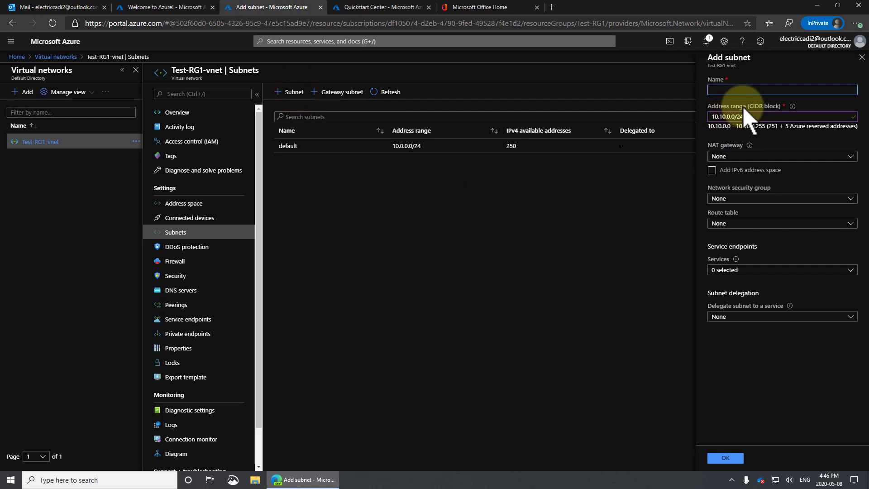
key(ctrl+v)
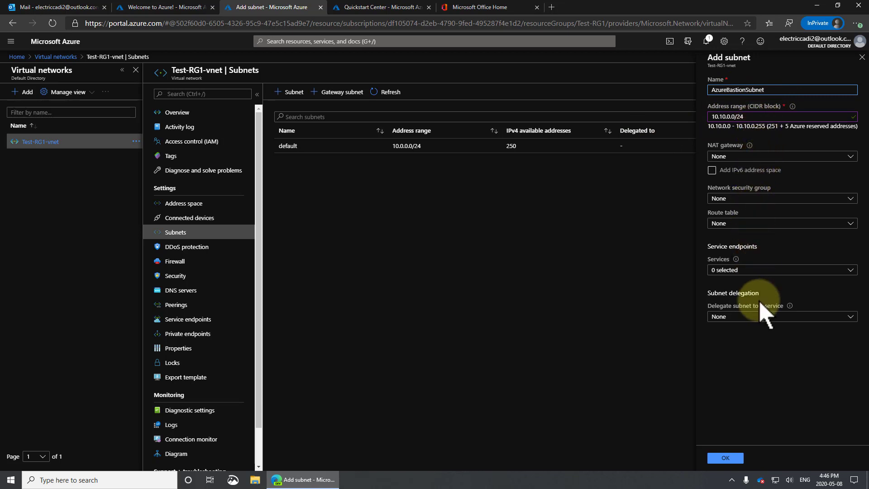
click(851, 270)
click(851, 270)
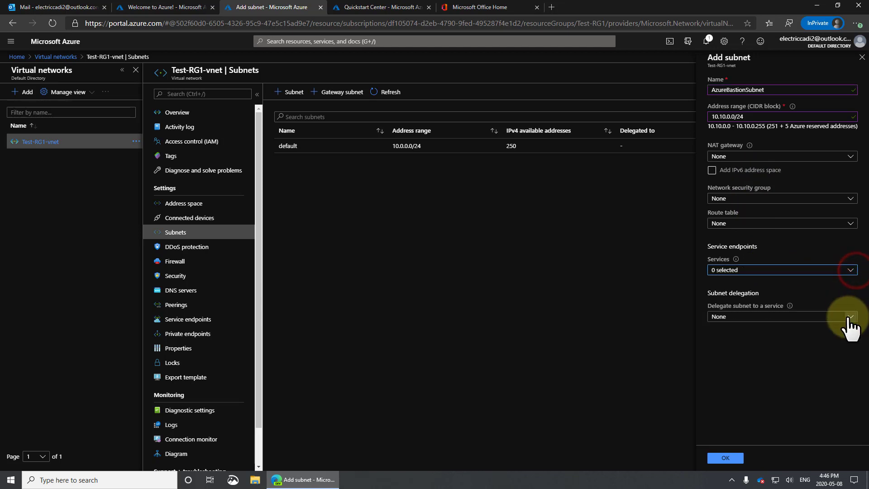
click(851, 316)
click(851, 316)
click(630, 326)
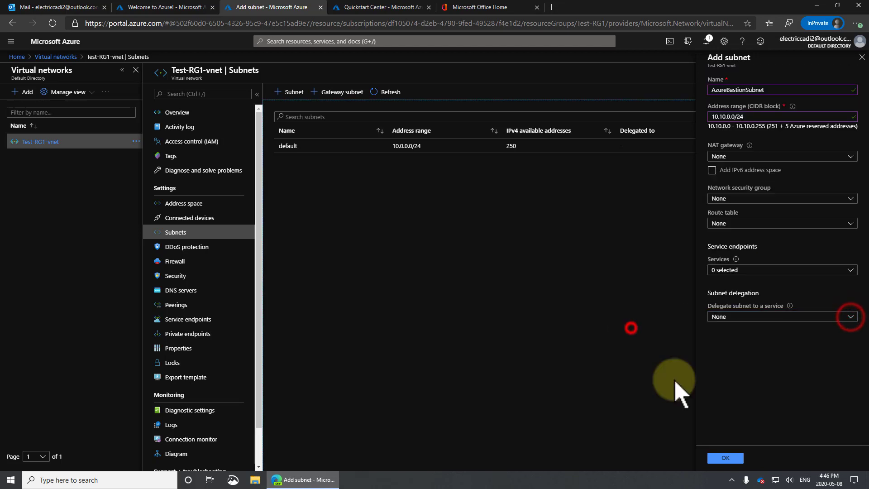
click(725, 457)
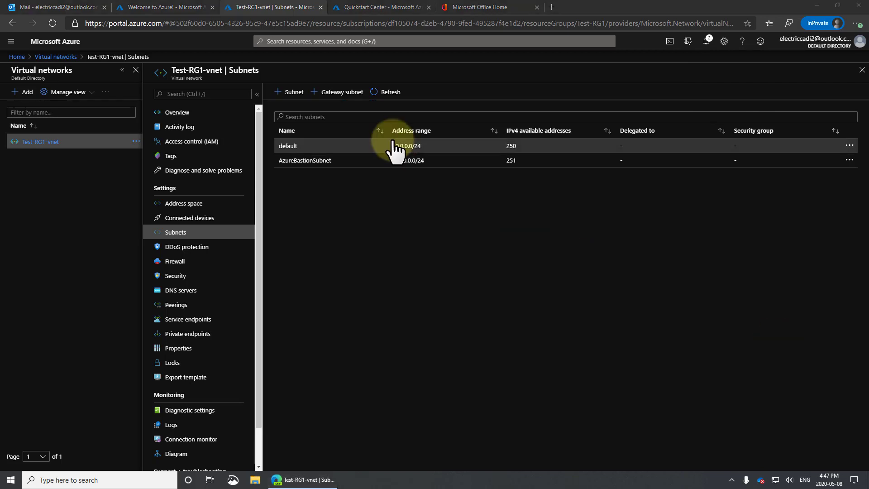
Step: From Test-DC1's Bastion connect page, create host Test-RG1-vnet-bastion with new public IP Test-RG1-vnet-ip
click(303, 41)
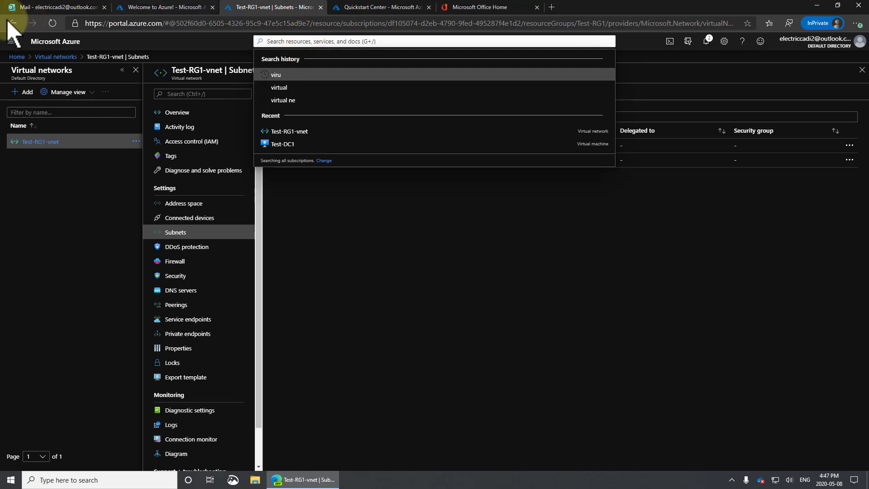
click(16, 56)
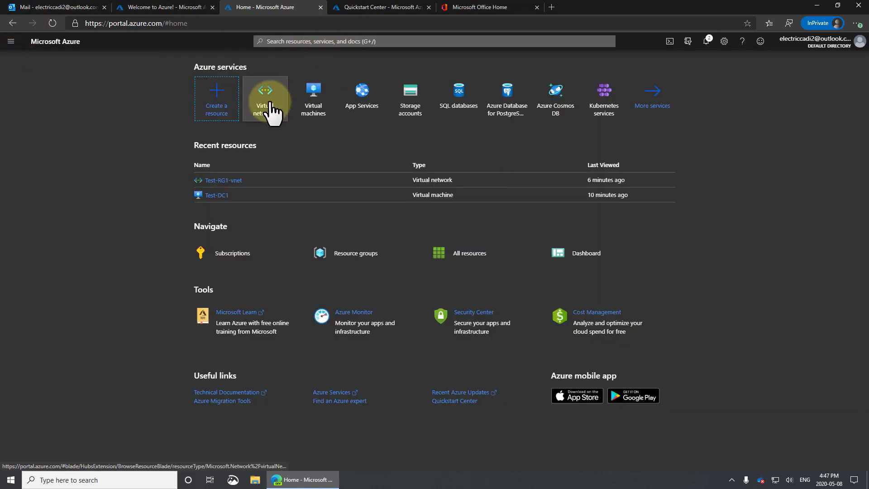
click(315, 99)
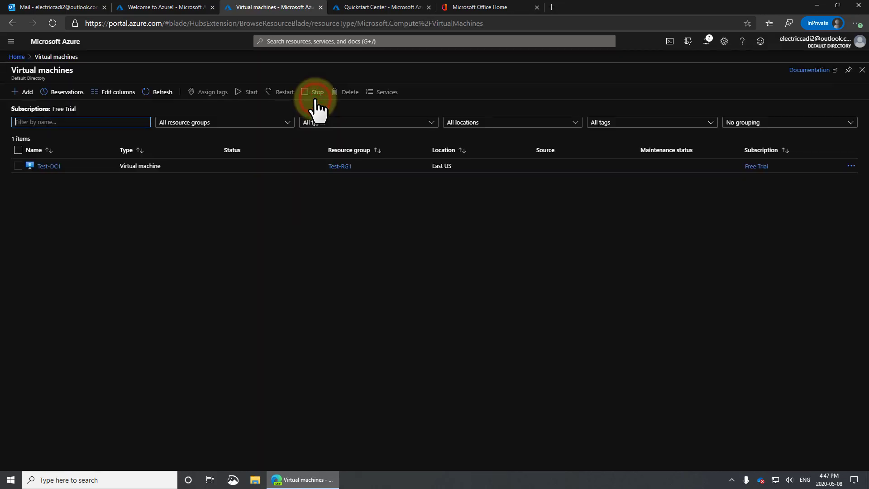
click(44, 164)
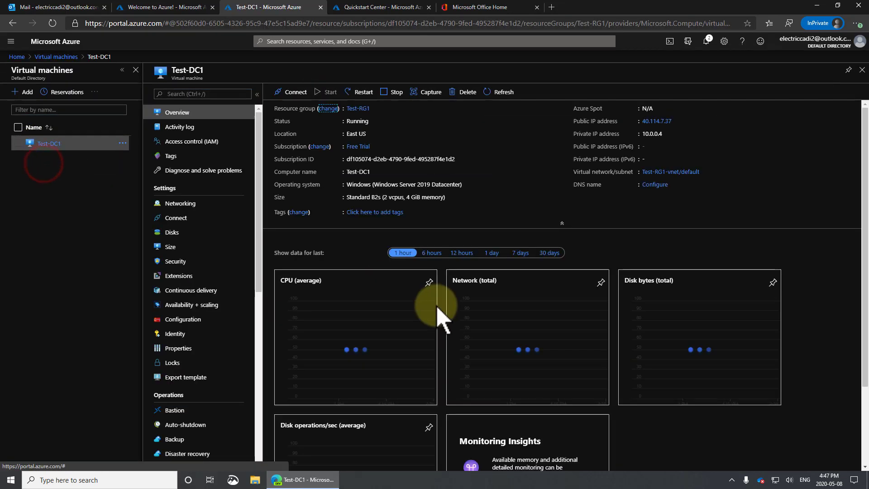
click(295, 93)
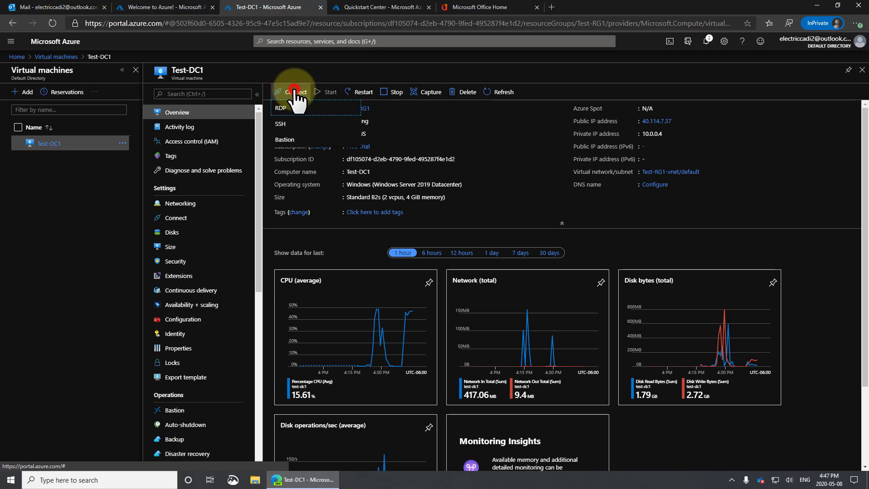
click(285, 141)
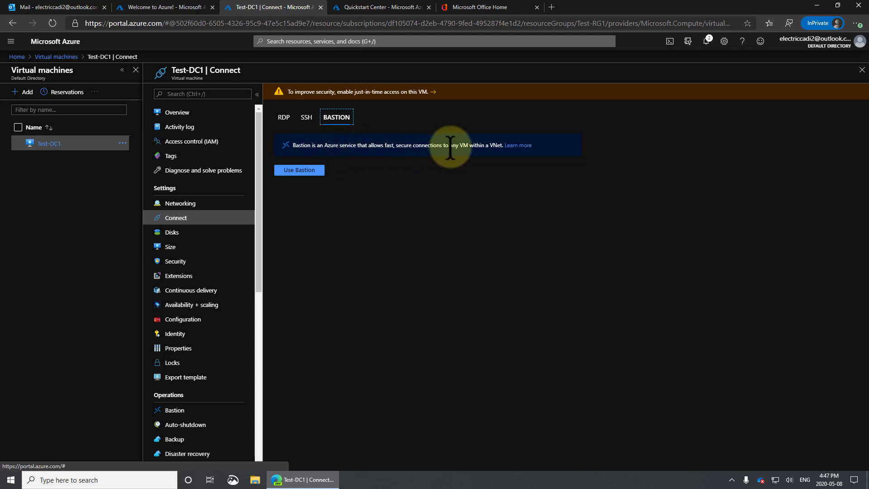
click(302, 171)
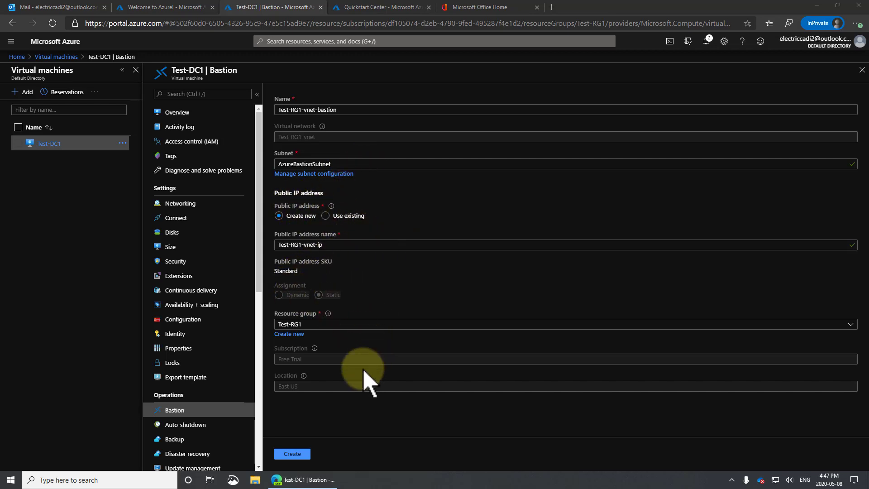
click(293, 454)
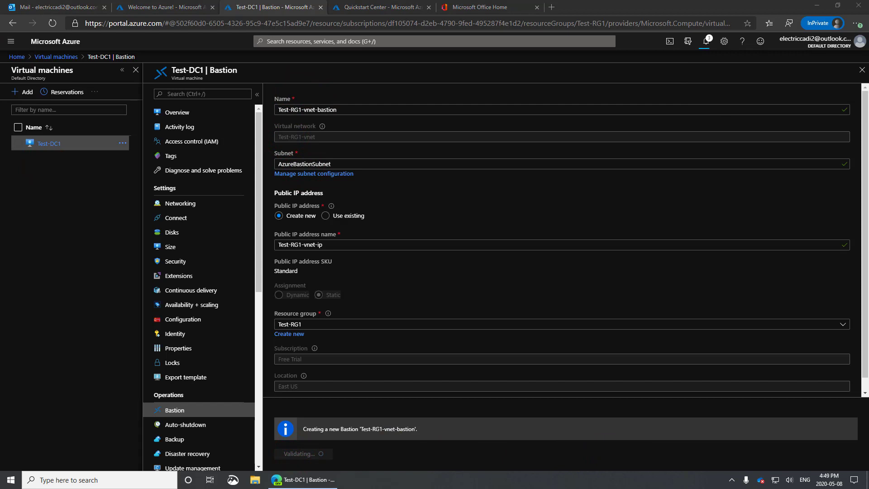
Step: Check that Bastion provisioning finished, then reopen Test-DC1's Bastion connection page
click(705, 41)
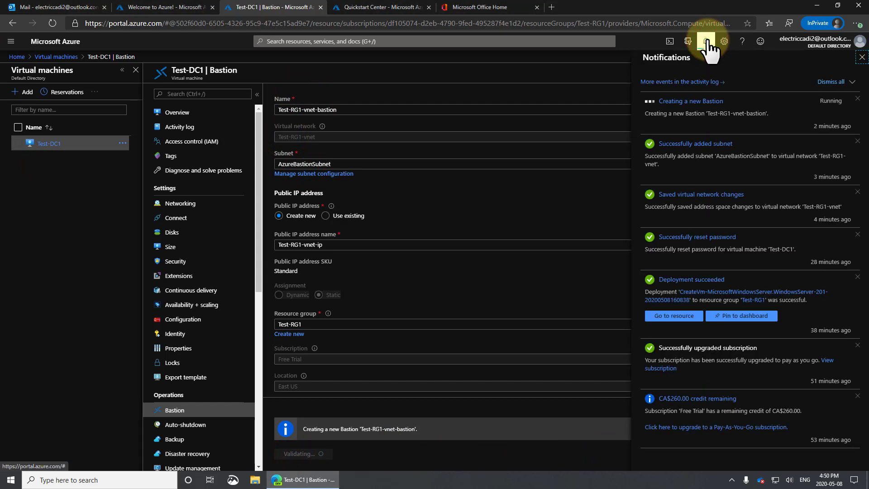
click(707, 42)
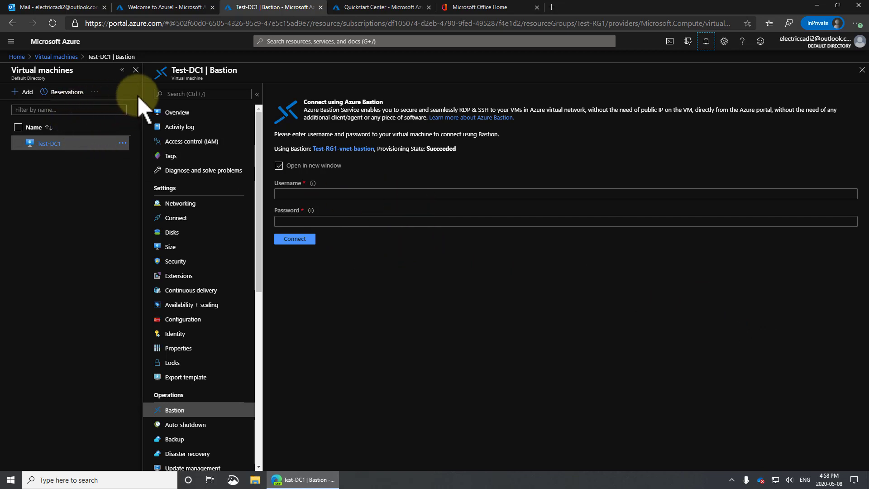
click(56, 56)
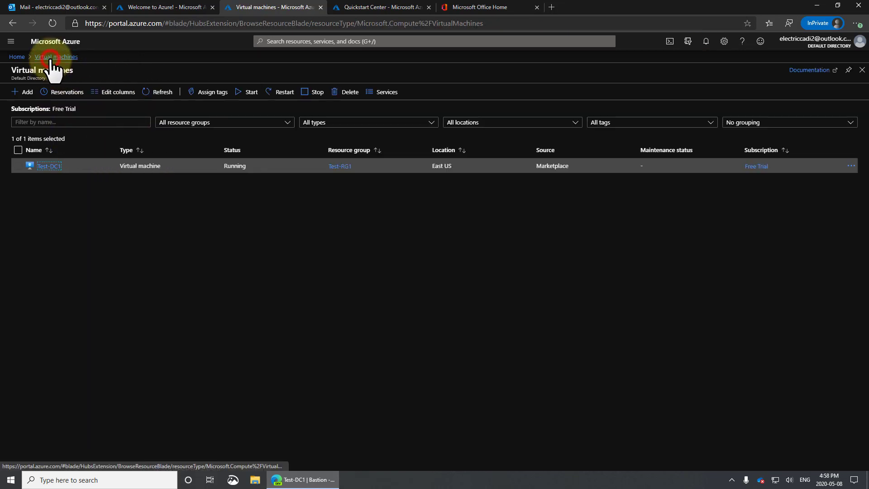
click(55, 166)
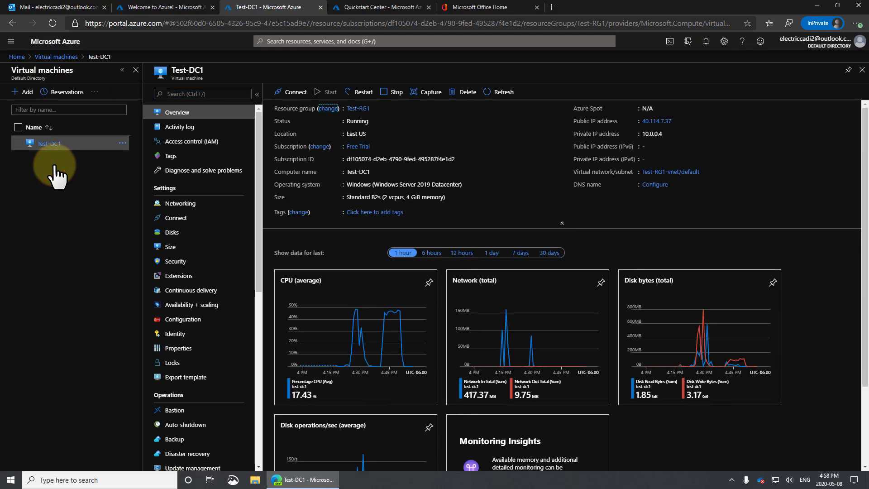
click(289, 92)
click(286, 139)
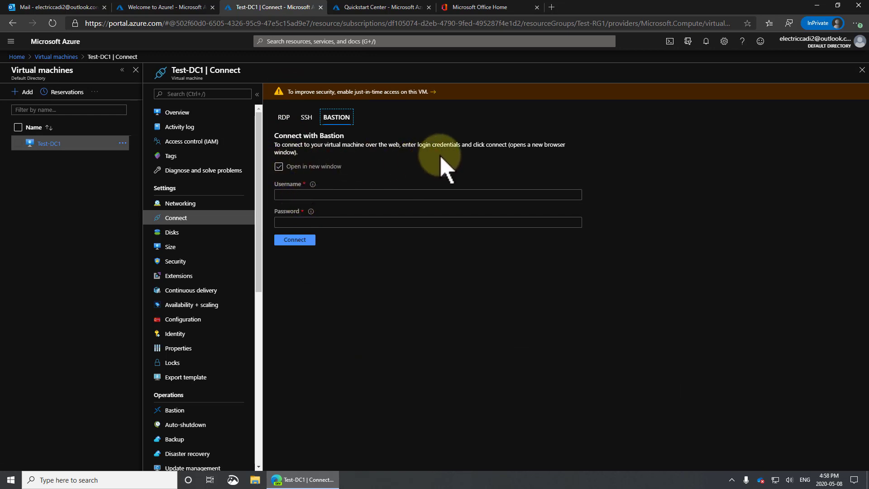
Step: Enter Test-DC1's admin username and password and submit the Bastion connection
click(286, 194)
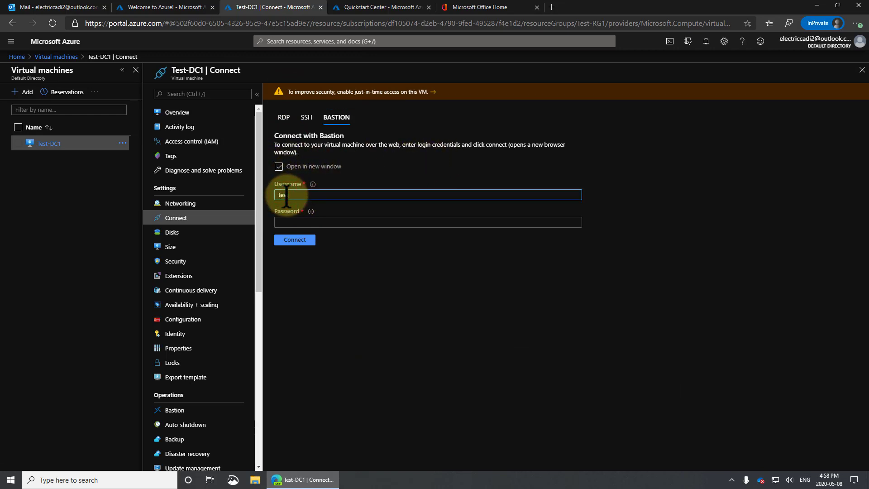
text(testadmin)
key(Tab)
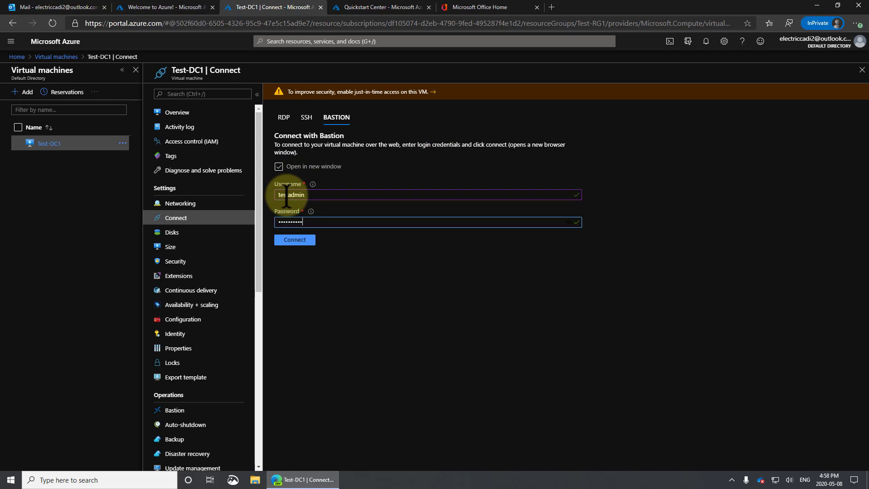
key(Return)
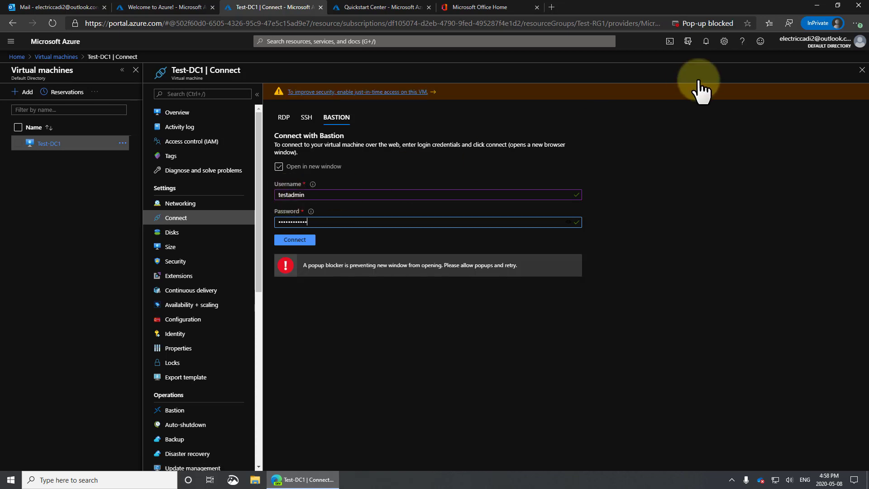
Step: Always allow pop-ups from the portal and connect to Test-DC1 through Bastion
click(730, 23)
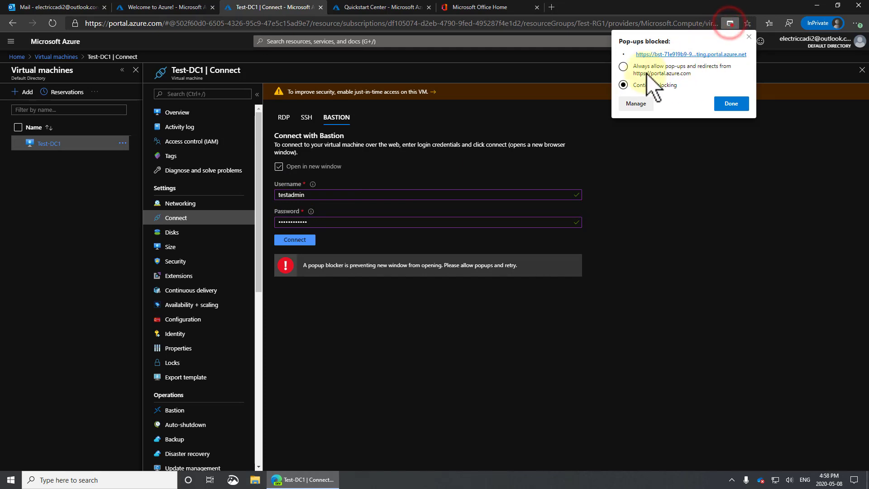
click(633, 66)
click(728, 103)
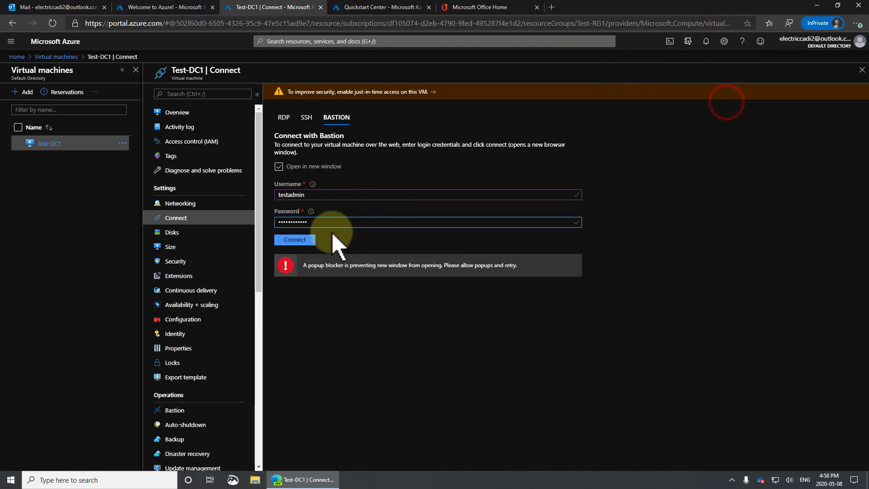
click(294, 240)
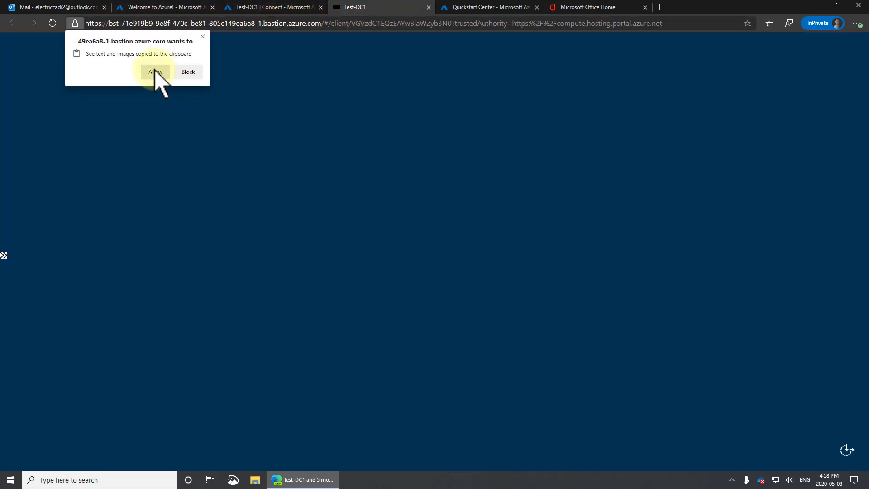
Step: Grant the Bastion session clipboard access, then switch back to the Test-DC1 portal tab
click(154, 71)
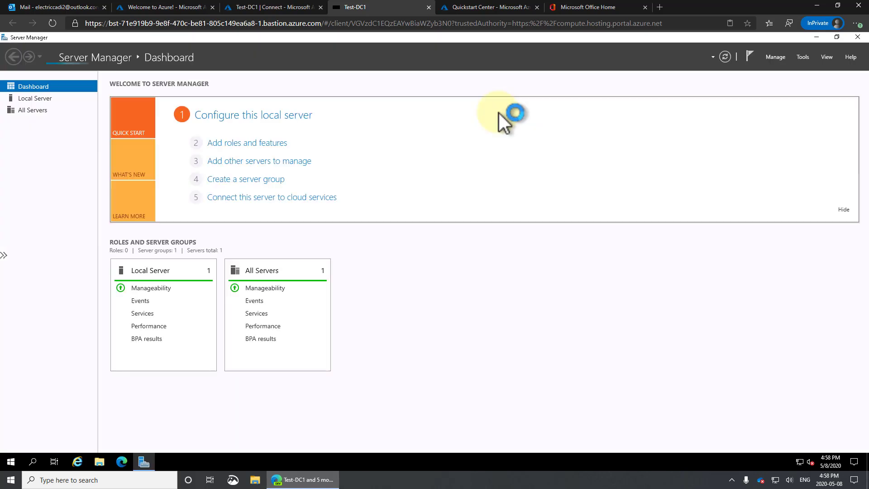
click(270, 8)
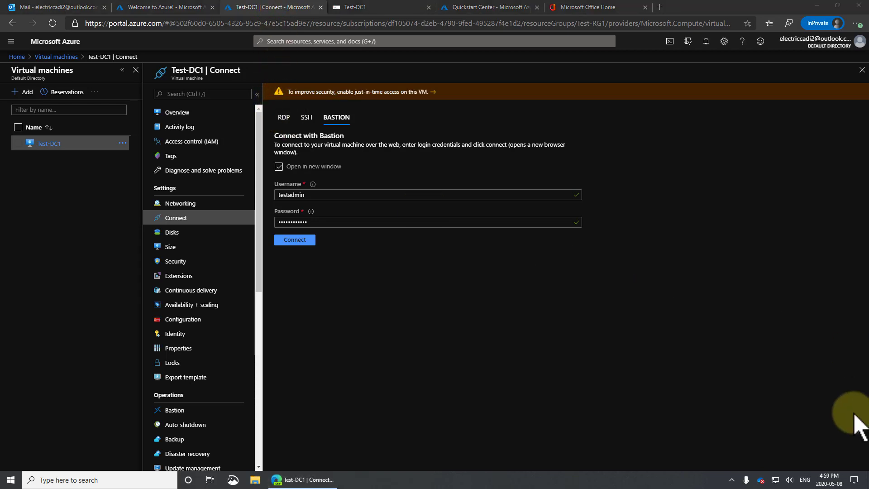
Step: Delete the RDP port 3389 inbound rule from Test-DC1's network security group
click(199, 204)
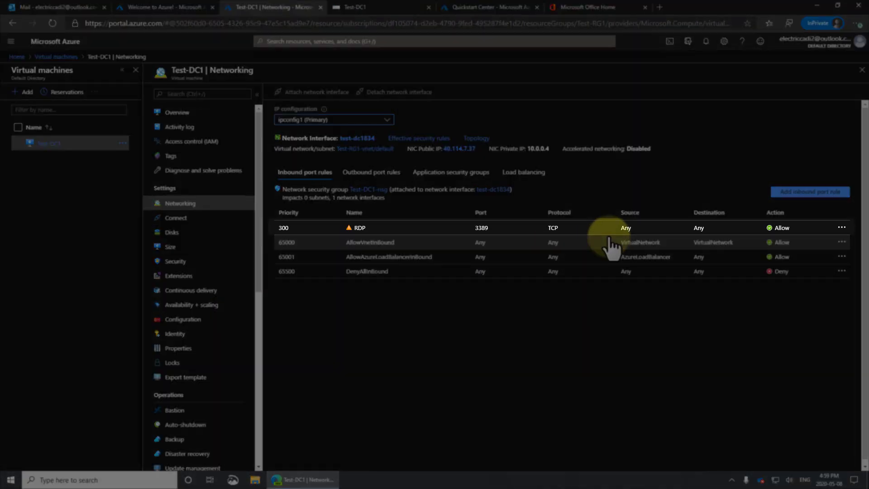
click(842, 230)
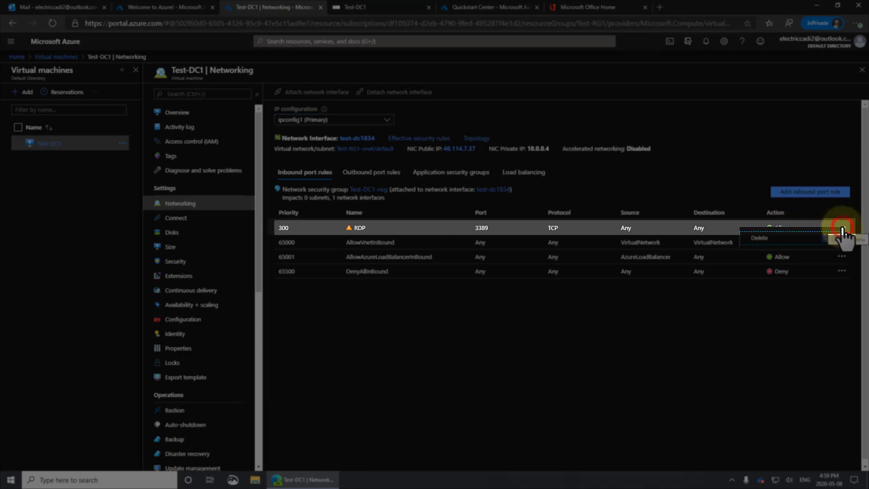
click(759, 239)
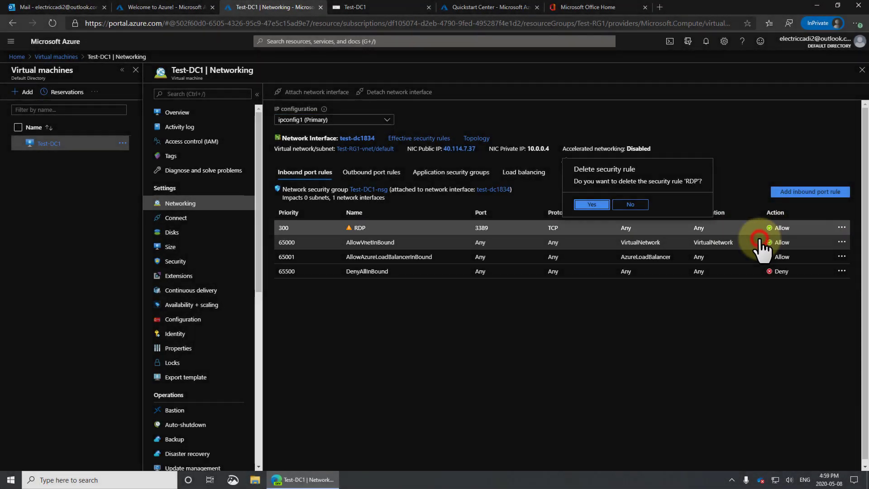
click(593, 205)
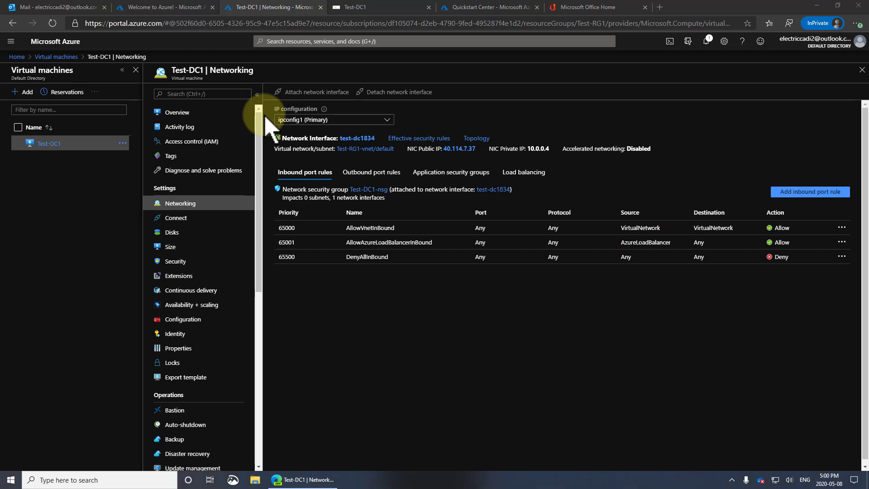
Step: On the remote server, review Windows Update status and history showing KB4538122, then close Settings
click(373, 6)
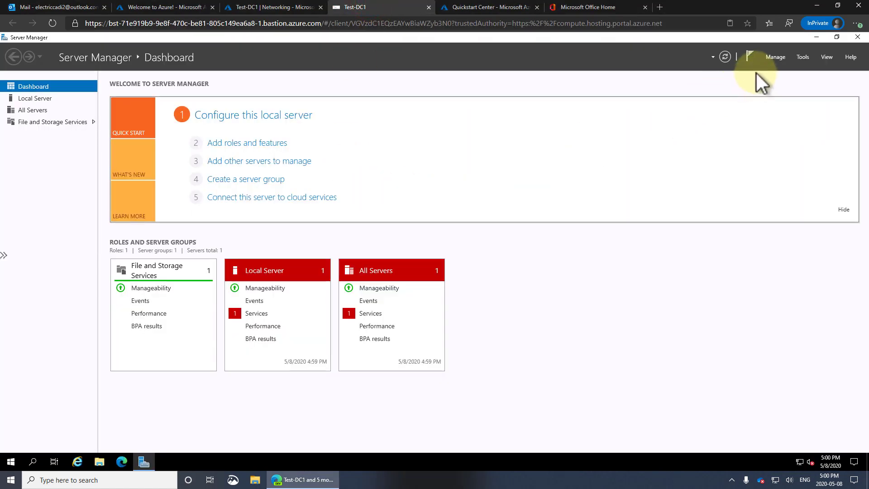
click(13, 457)
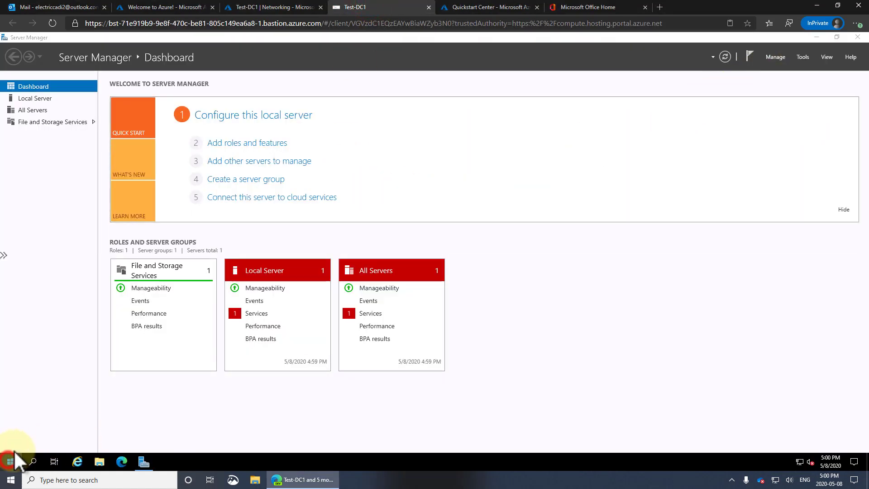
click(15, 416)
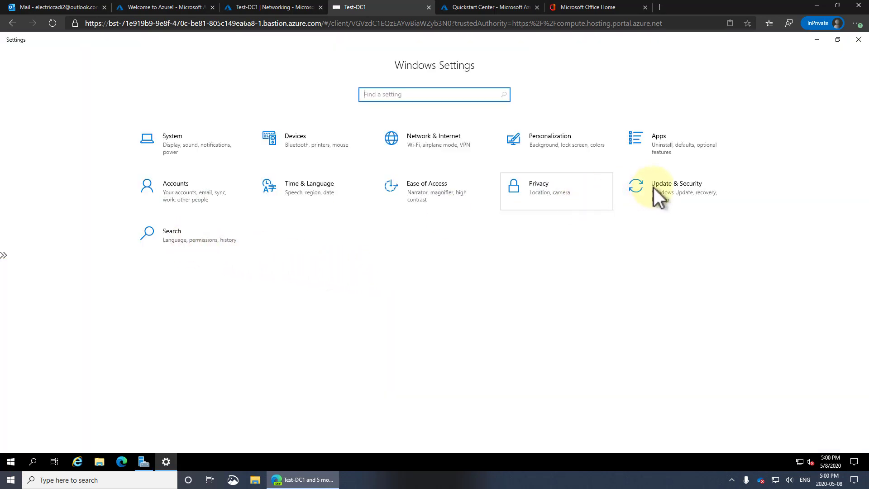
click(653, 187)
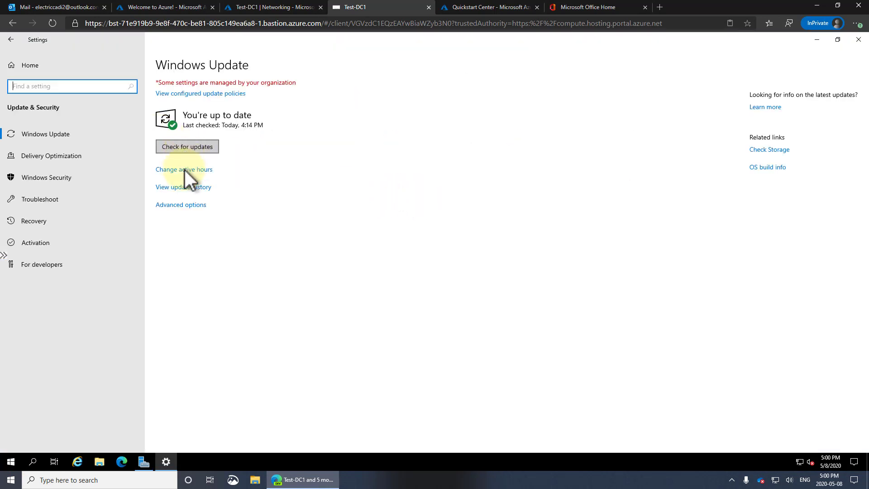
click(193, 187)
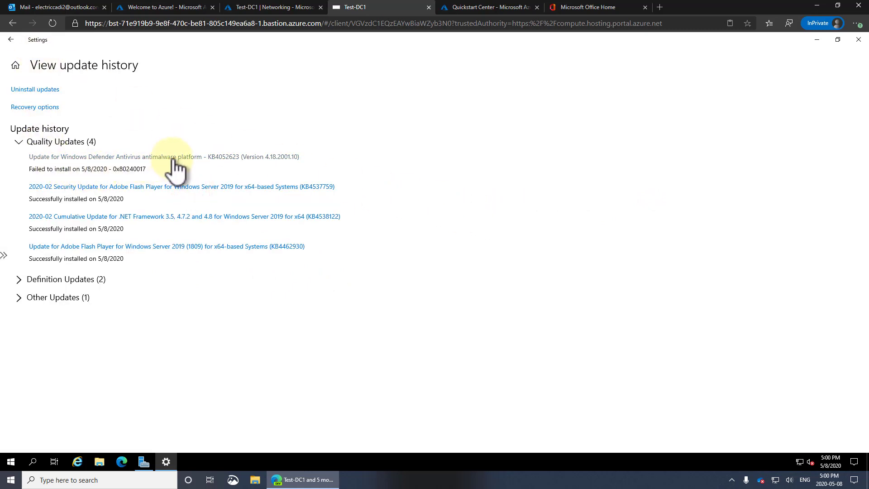
click(11, 39)
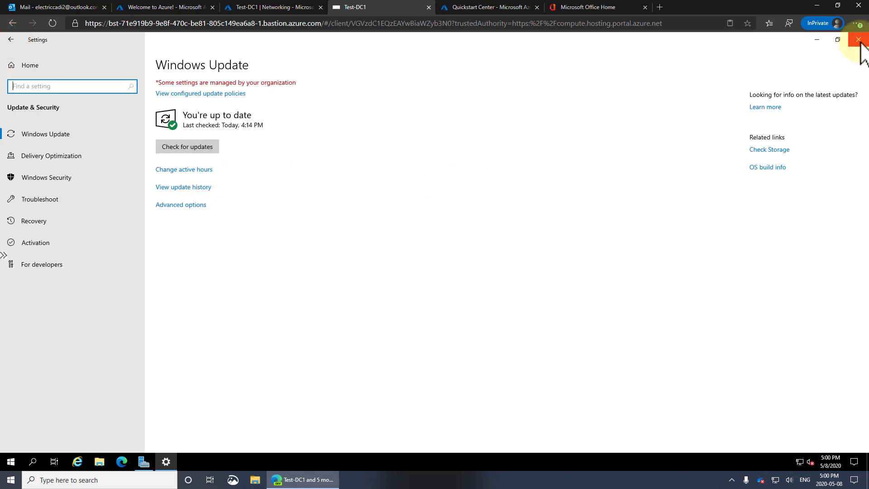
click(858, 40)
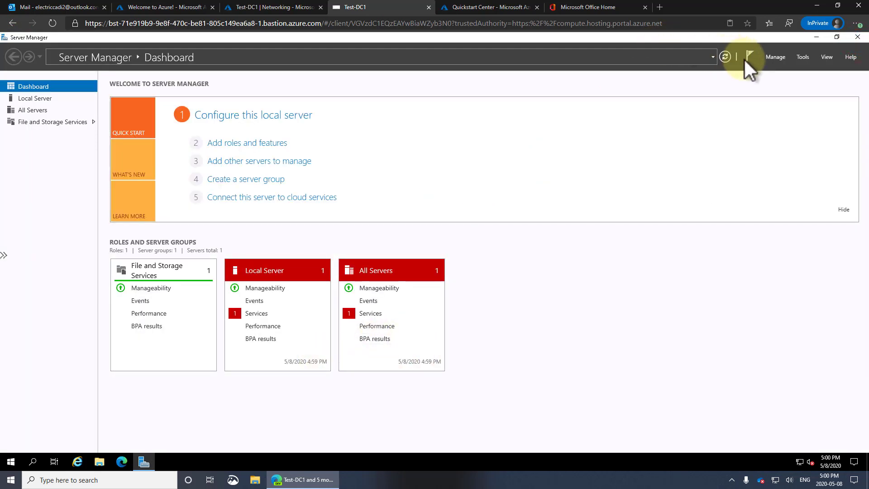
Step: Use Add Roles and Features to install Active Directory Domain Services plus its management tools on Test-DC1
click(778, 56)
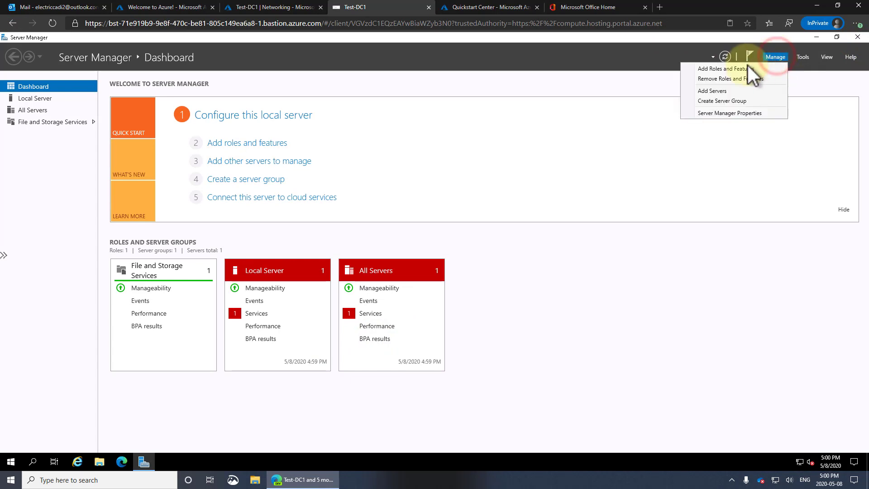
click(745, 68)
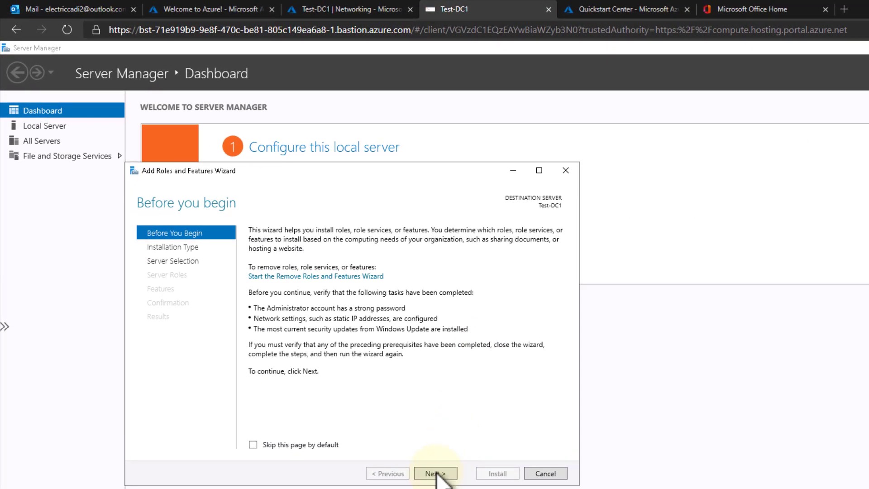
click(362, 392)
click(436, 473)
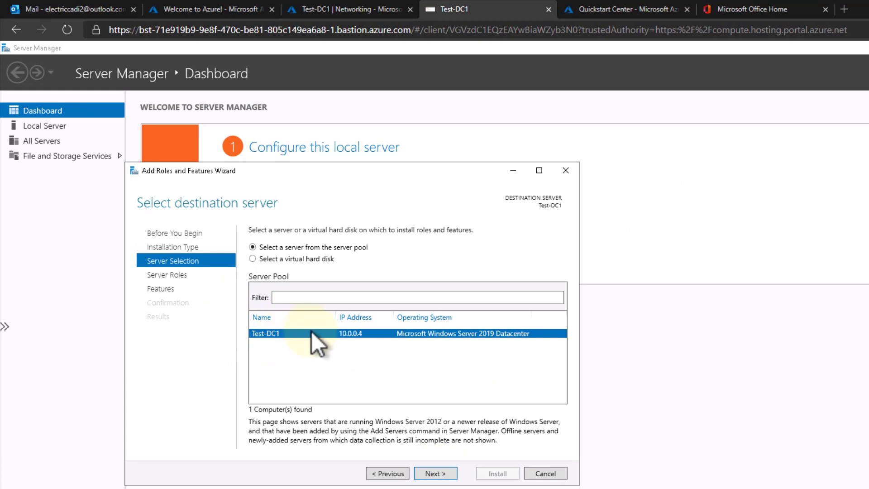
click(441, 473)
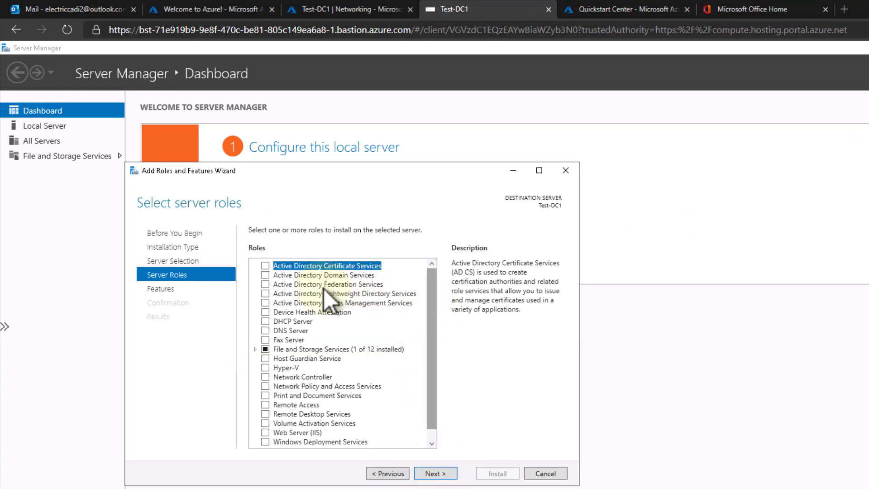
click(264, 275)
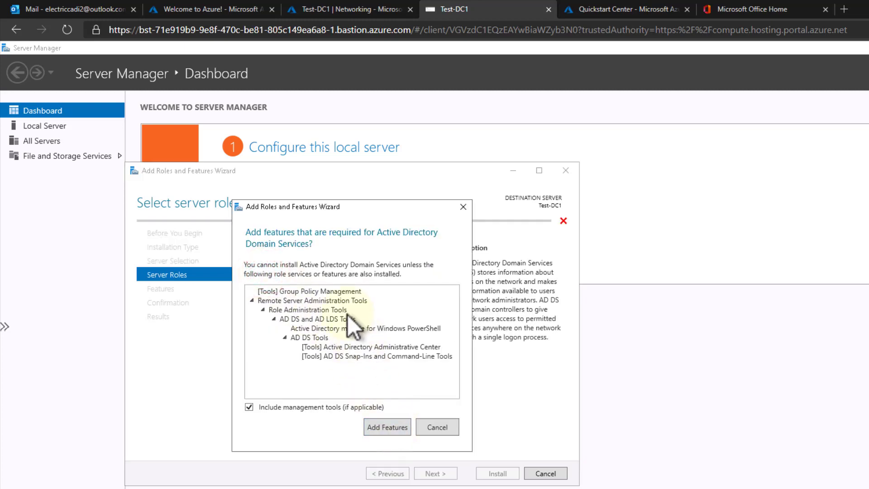
click(389, 427)
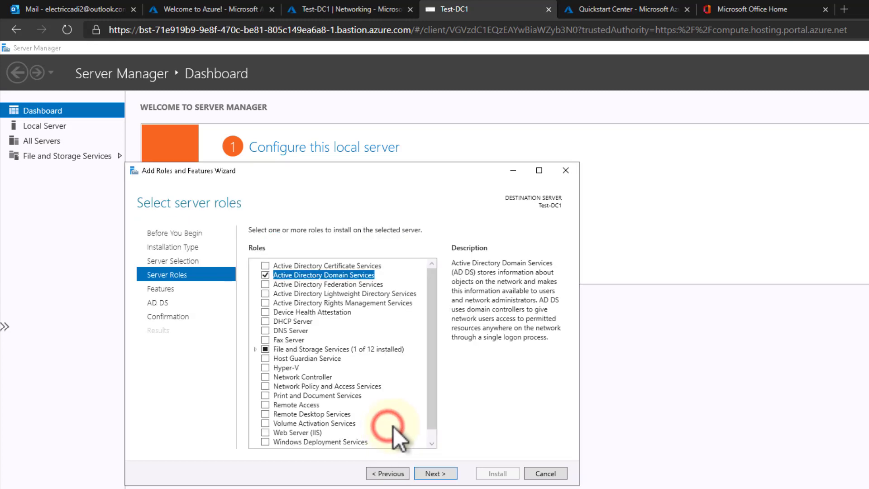
click(436, 473)
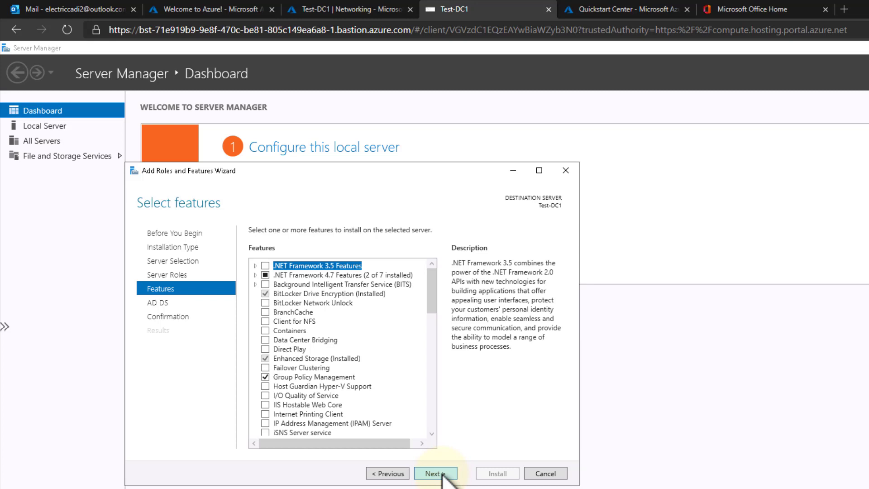
click(443, 473)
click(443, 474)
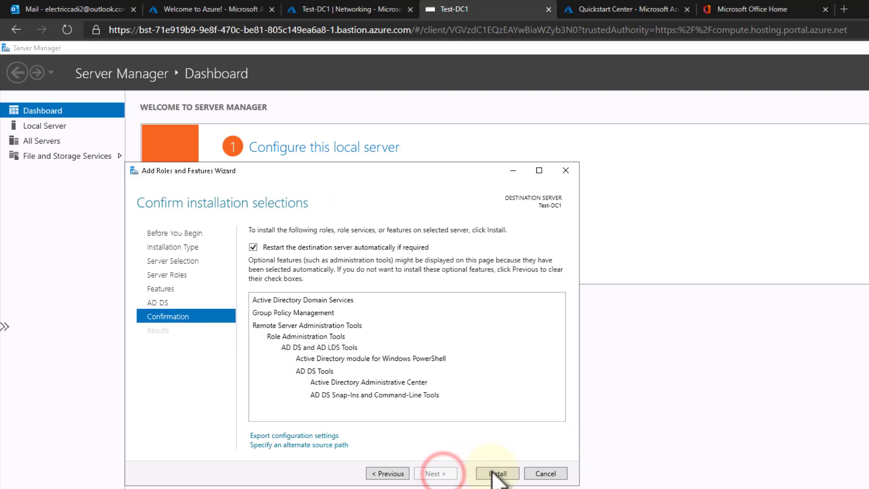
click(496, 473)
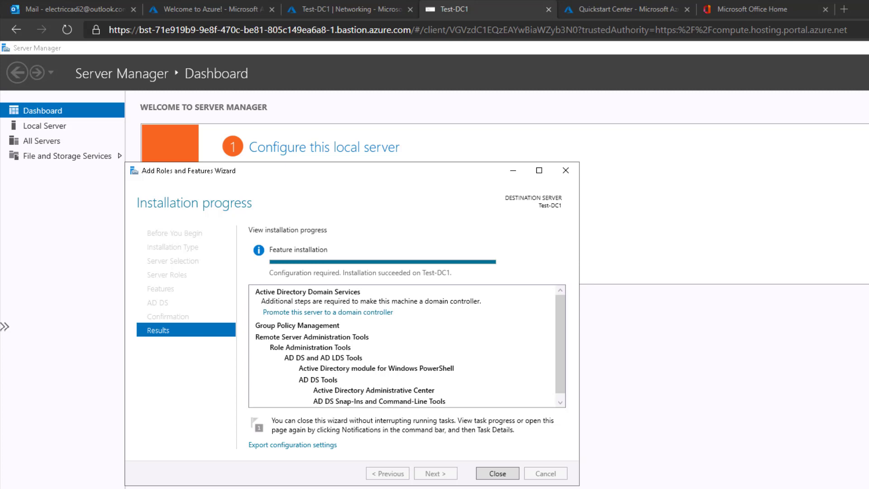
click(496, 475)
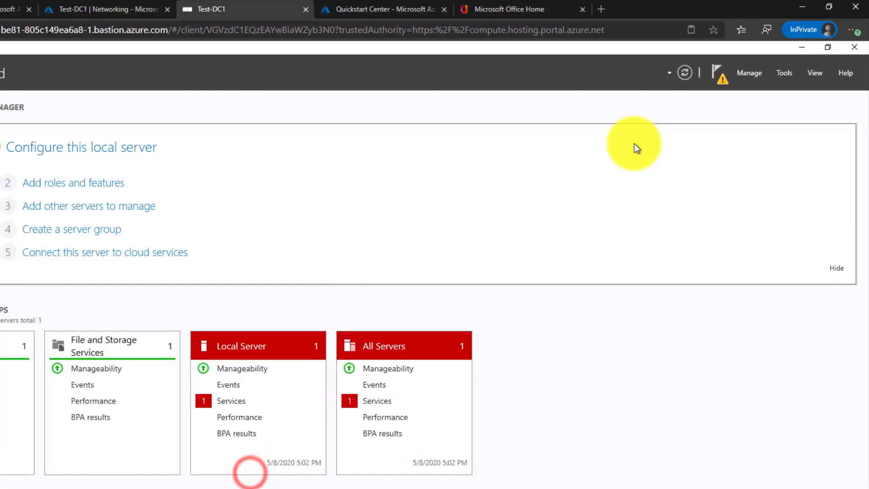
Step: Launch domain controller promotion and choose Add a new forest with a placeholder root domain name
click(718, 69)
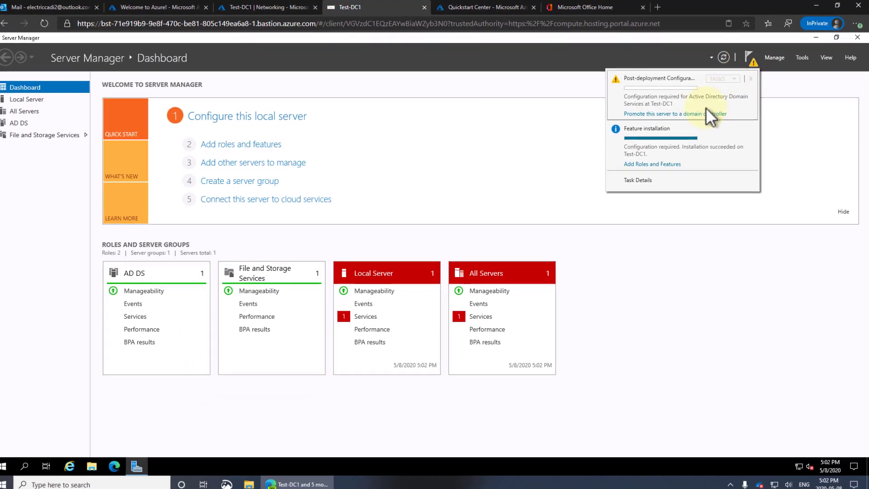
click(655, 114)
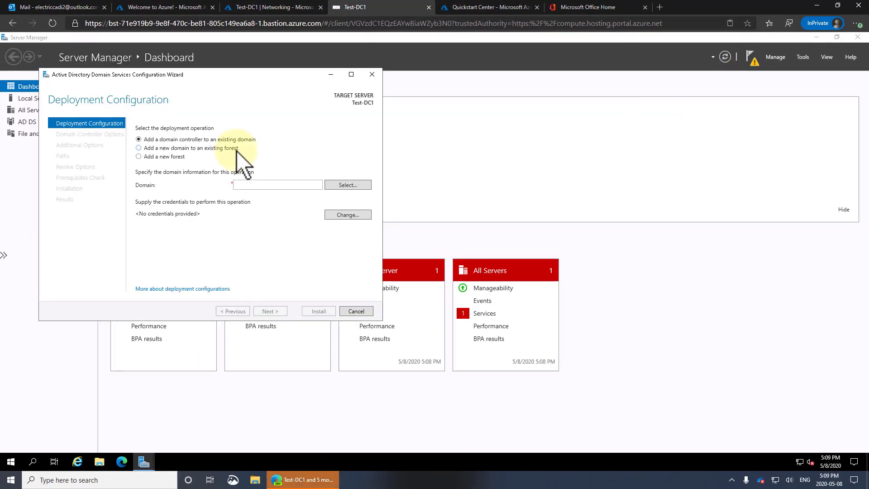
click(152, 140)
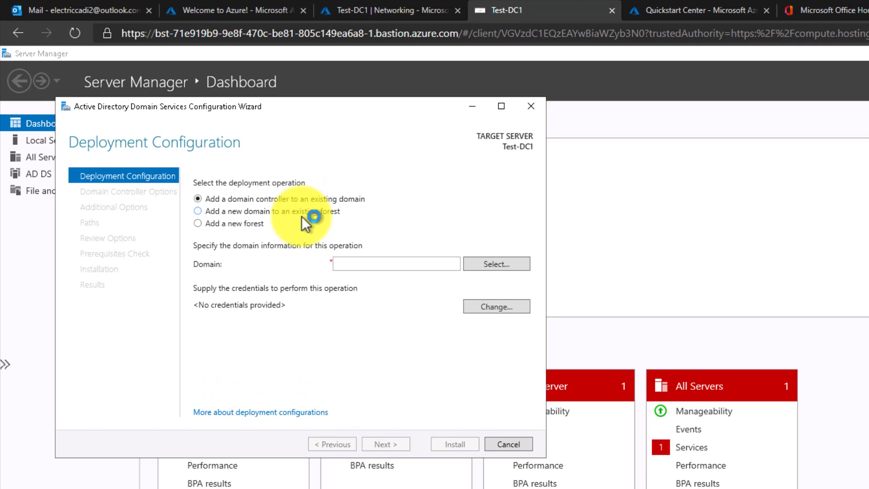
click(221, 224)
click(349, 259)
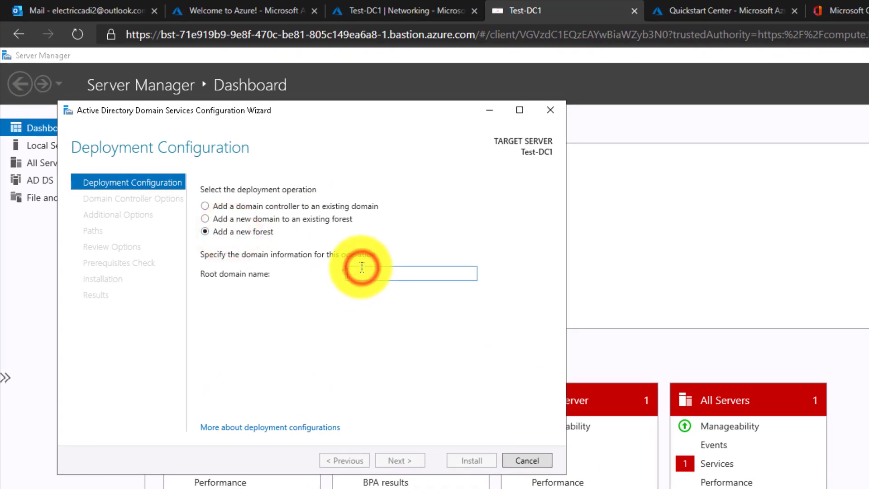
text(uuuuu)
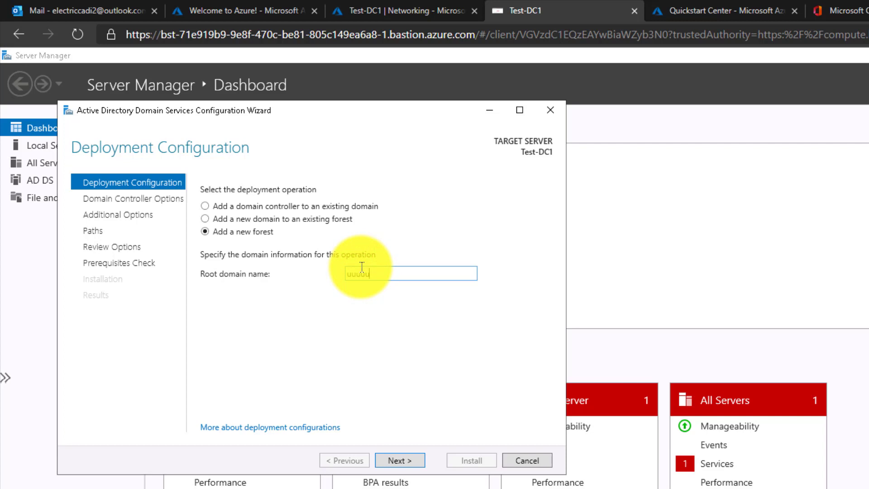
key(Return)
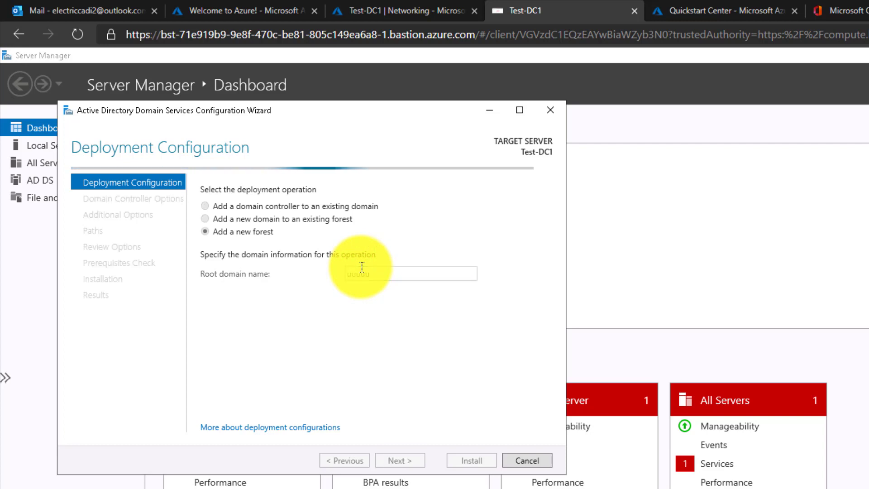
Step: Replace the invalid root domain with corp.electriccadi.com and keep Windows Server 2016 functional levels
click(510, 181)
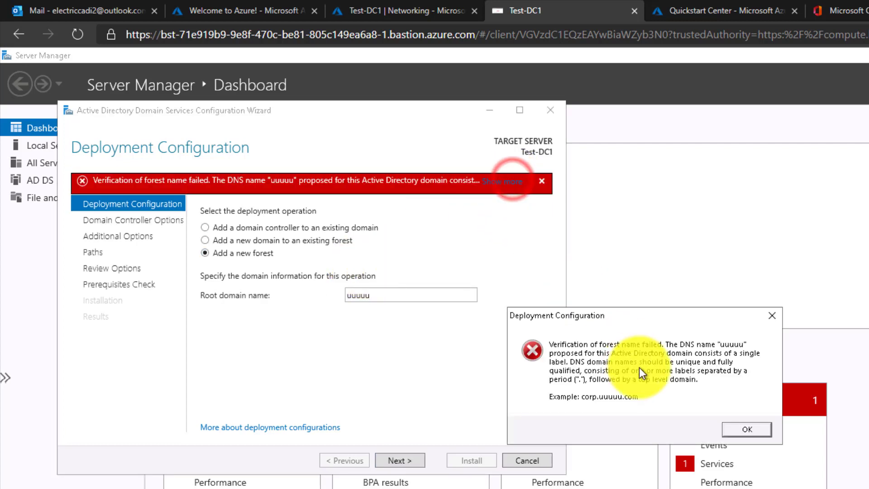
click(773, 315)
double_click(407, 295)
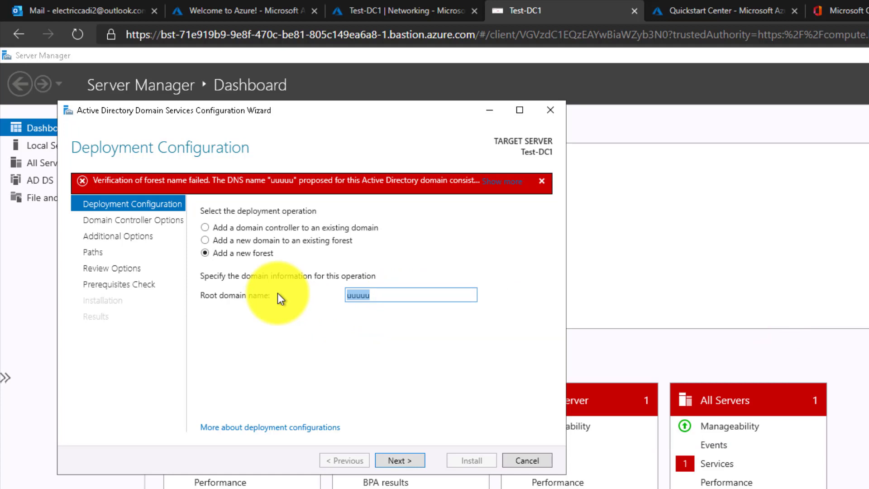
text(corp.electriccadi.com)
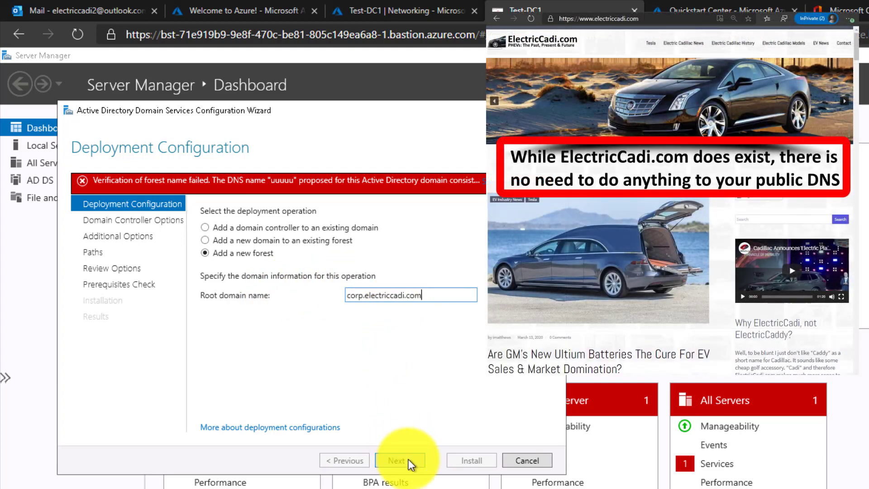
click(408, 458)
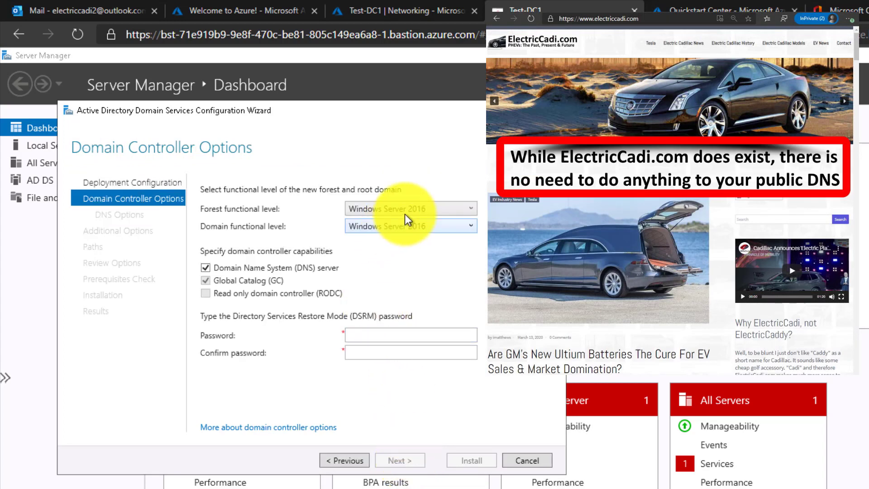
click(398, 206)
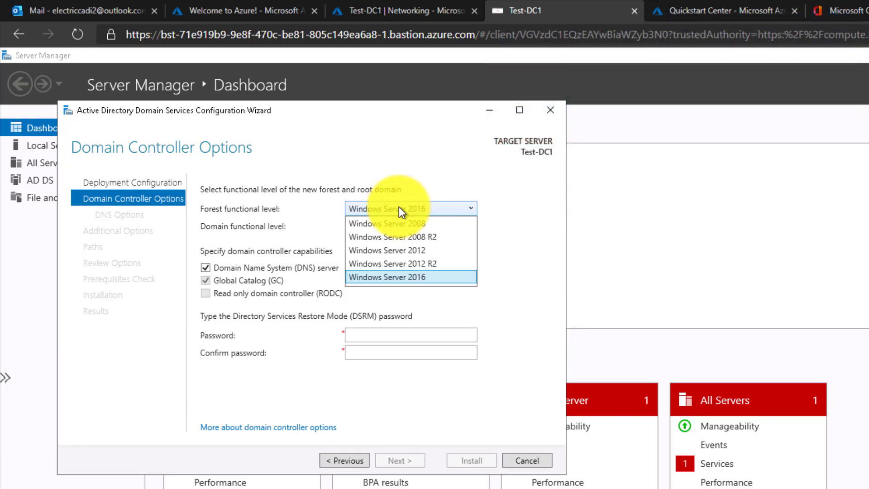
click(398, 209)
click(362, 336)
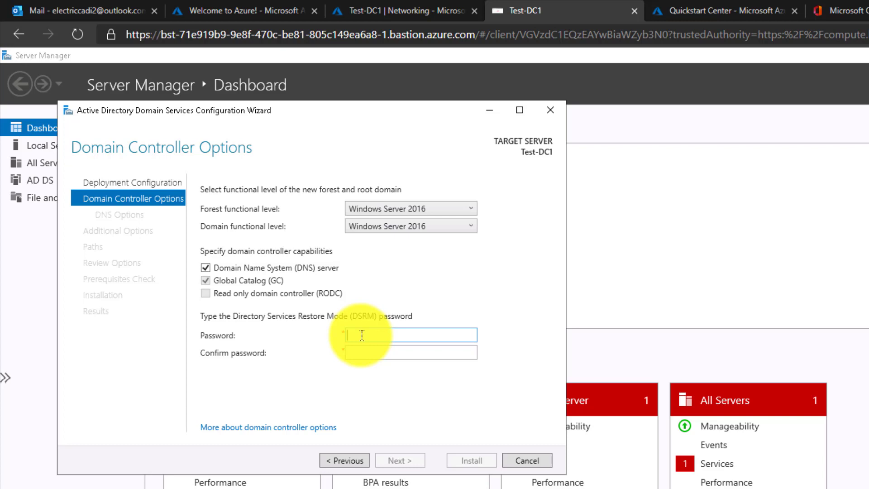
Step: Enter and confirm the Directory Services Restore Mode password
text(***********)
key(Tab)
text(****)
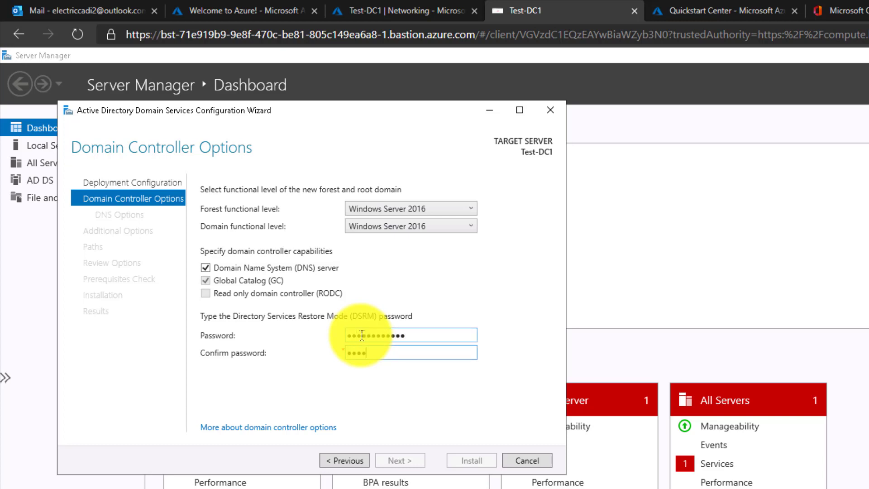
text(*******)
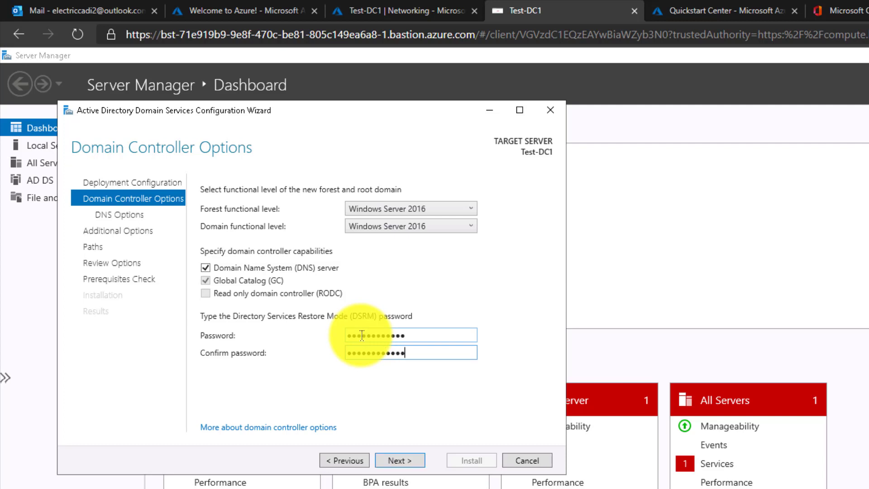
Step: Advance past DNS Options and Additional Options, keeping NetBIOS name CORP, to Paths
click(394, 460)
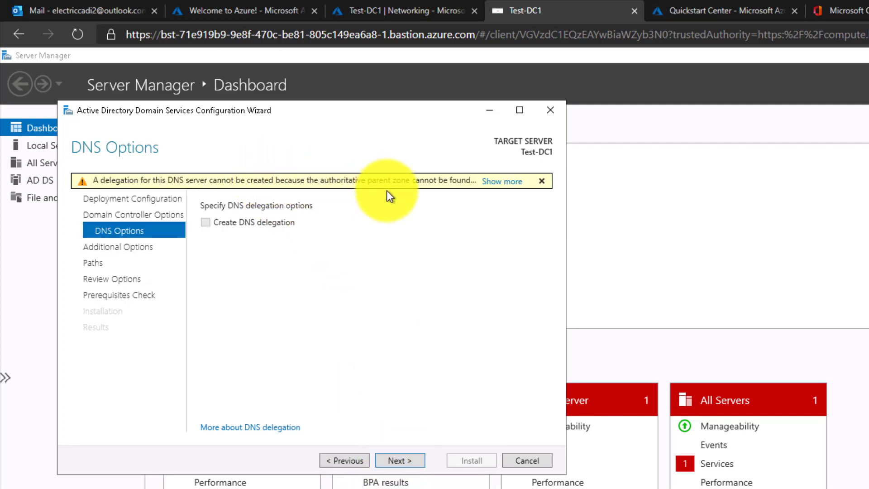
click(403, 460)
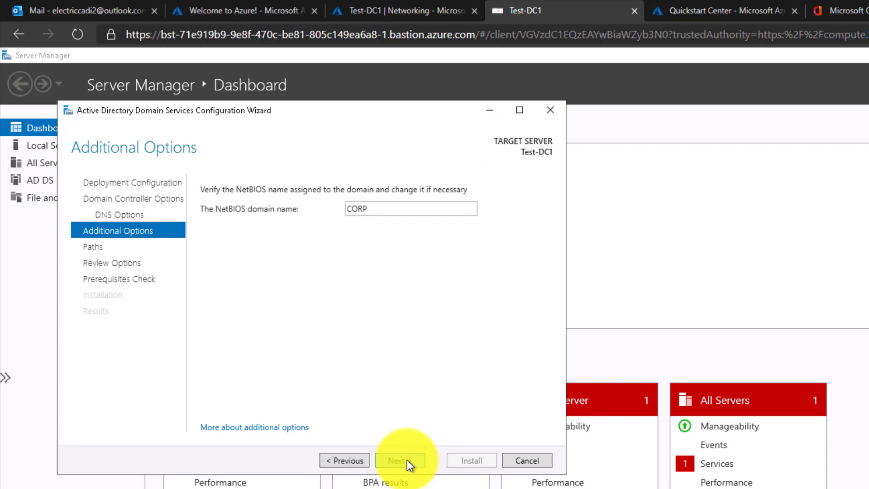
click(406, 460)
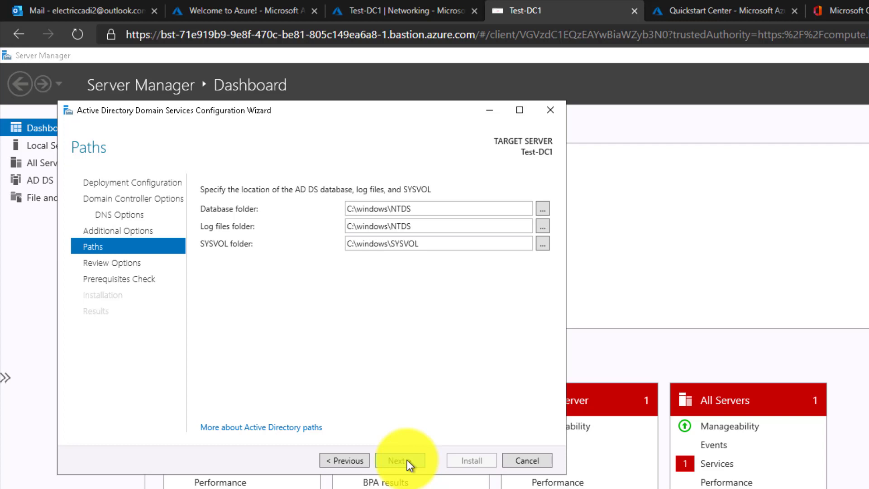
Step: Accept default paths, review options, pass the prerequisites check, and install AD DS
click(407, 460)
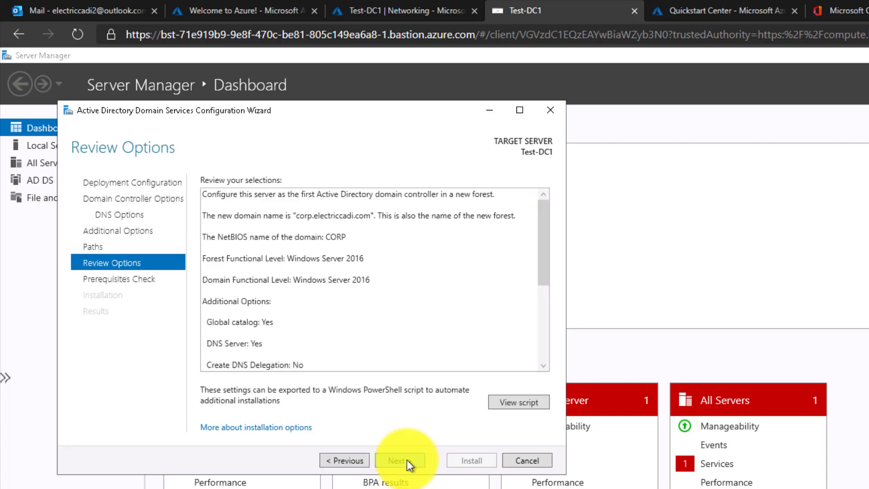
click(407, 460)
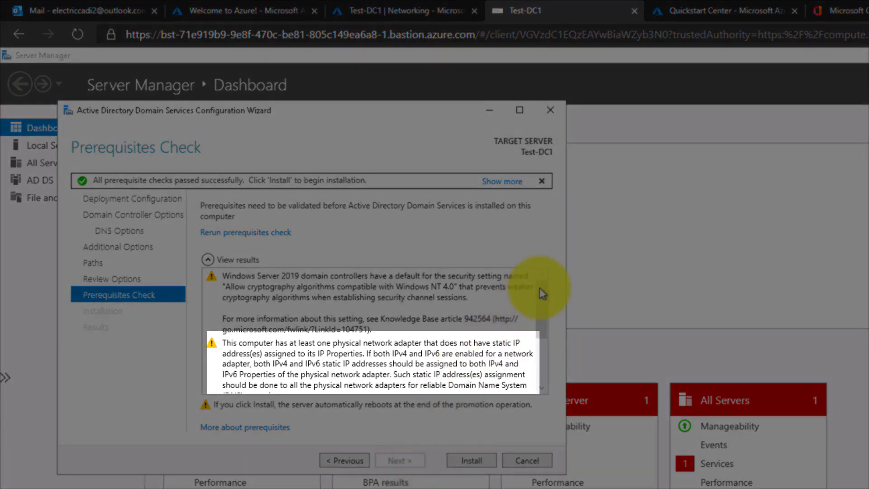
drag(541, 287, 545, 374)
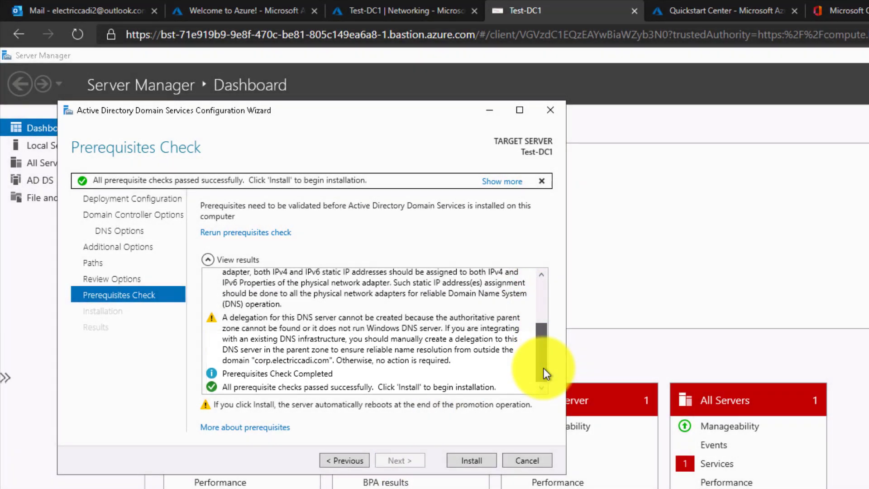
click(460, 457)
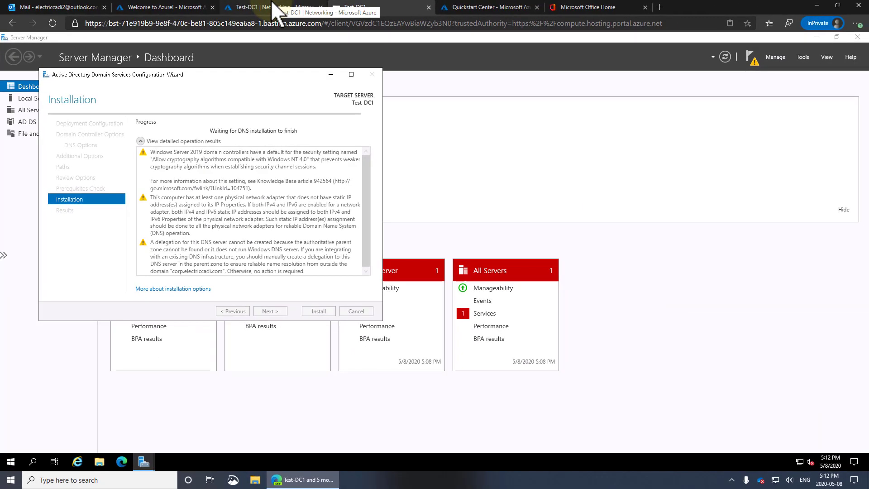
Step: Return to the portal's 'Test-DC1 | Networking' browser tab
click(273, 7)
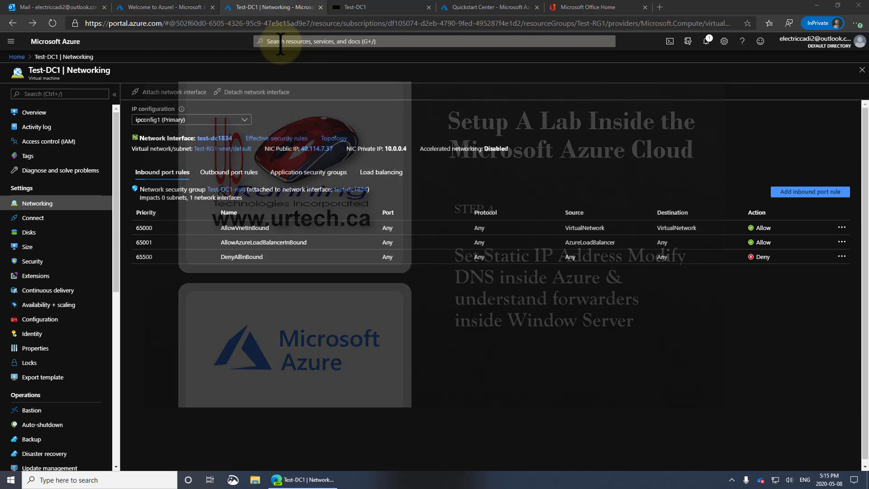
Step: Find Test-RG1-vnet via search and show interface test-dc1834's IP configurations
click(280, 41)
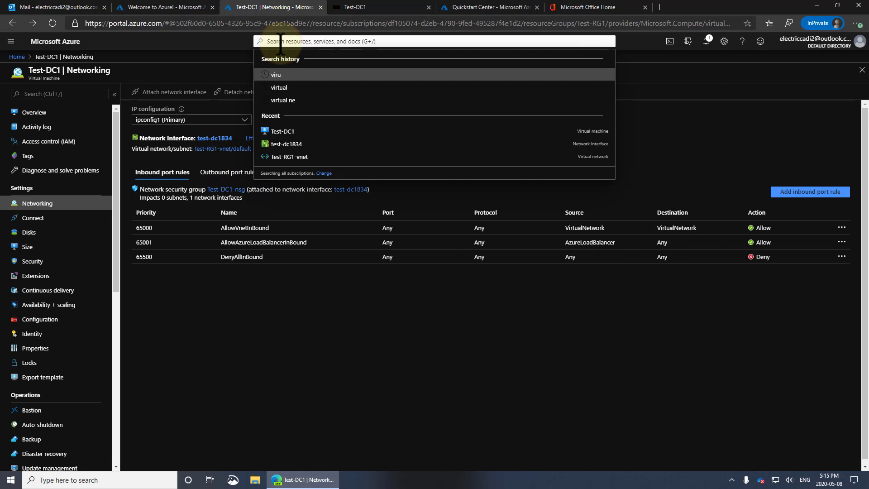
text(virtu)
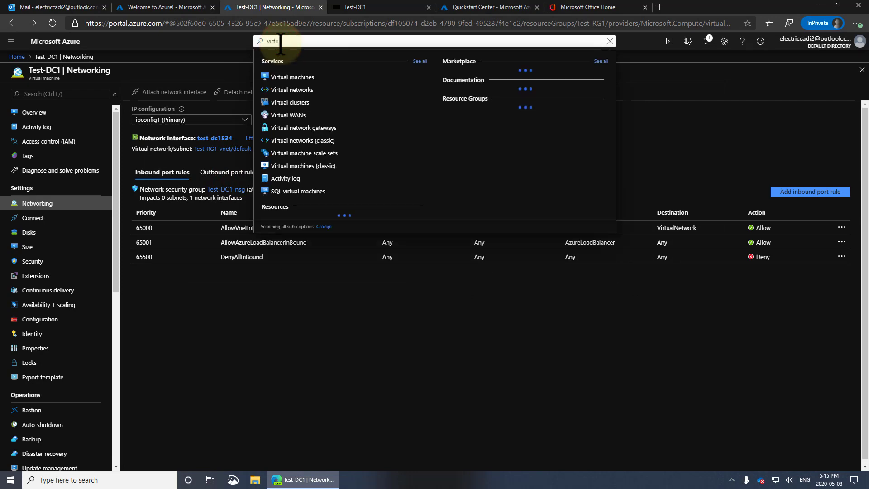
click(309, 90)
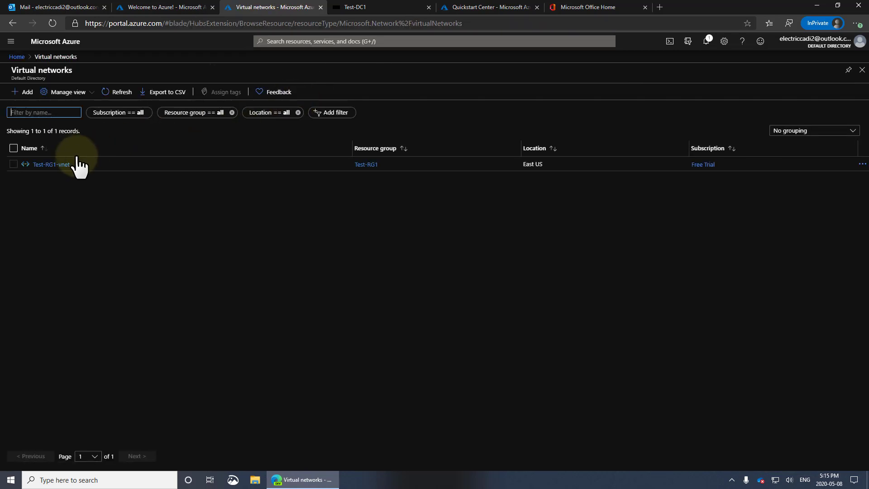
click(62, 164)
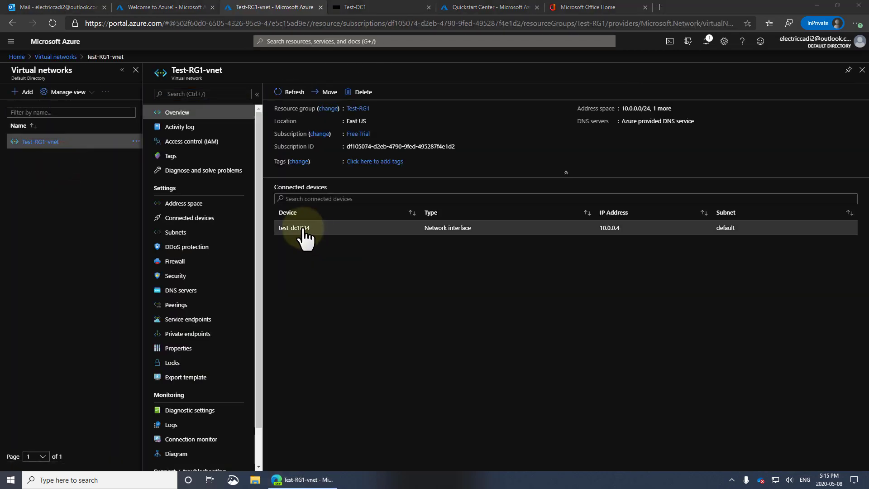
click(301, 227)
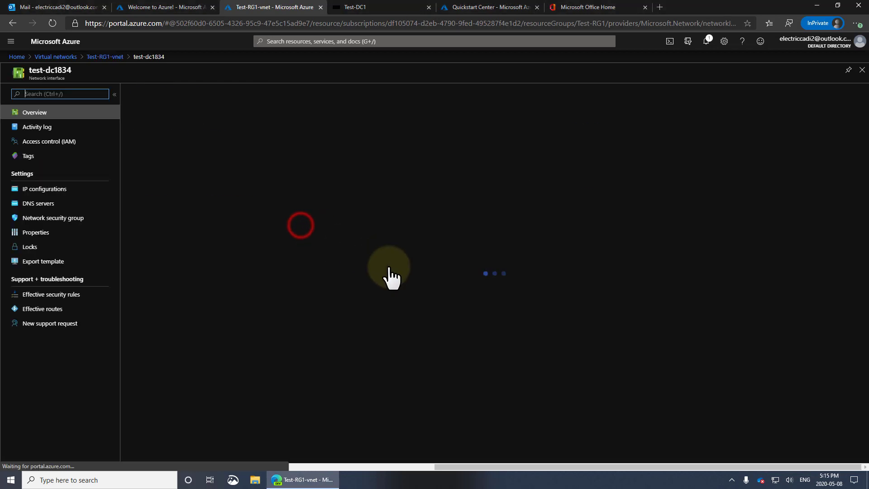
click(55, 193)
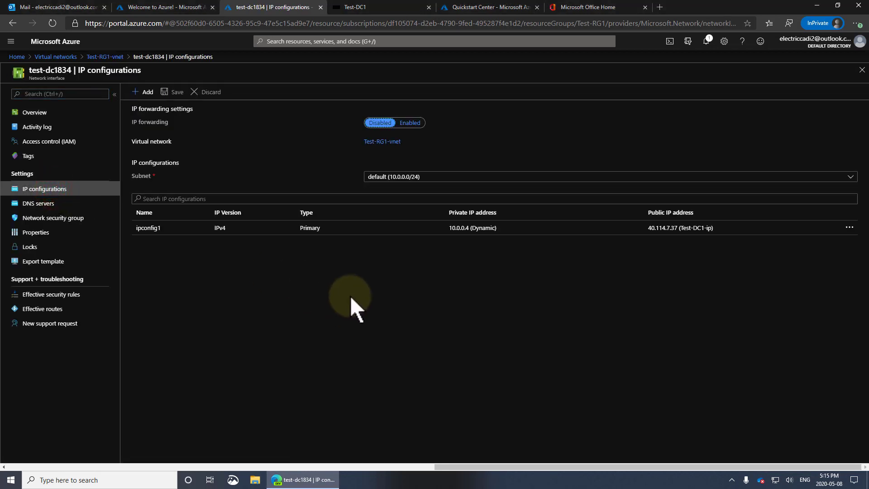
Step: Make ipconfig1's private IP 10.0.0.4 Static and save it
click(485, 231)
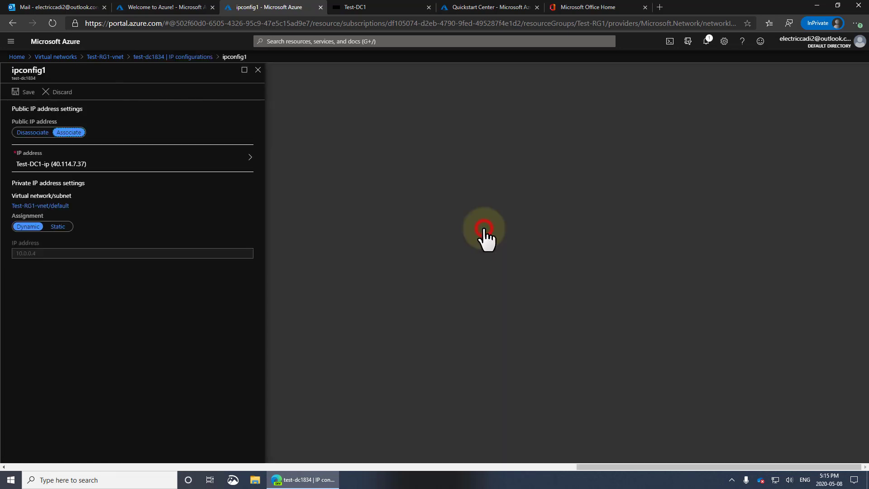
click(57, 227)
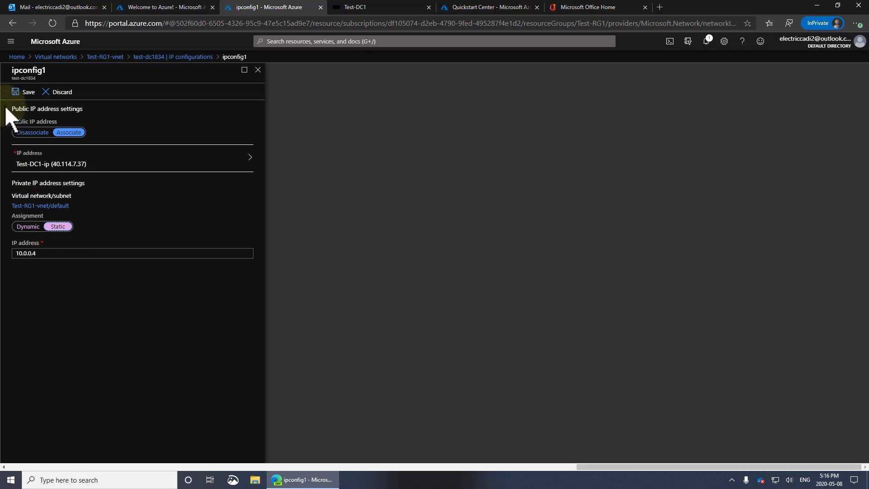
click(24, 91)
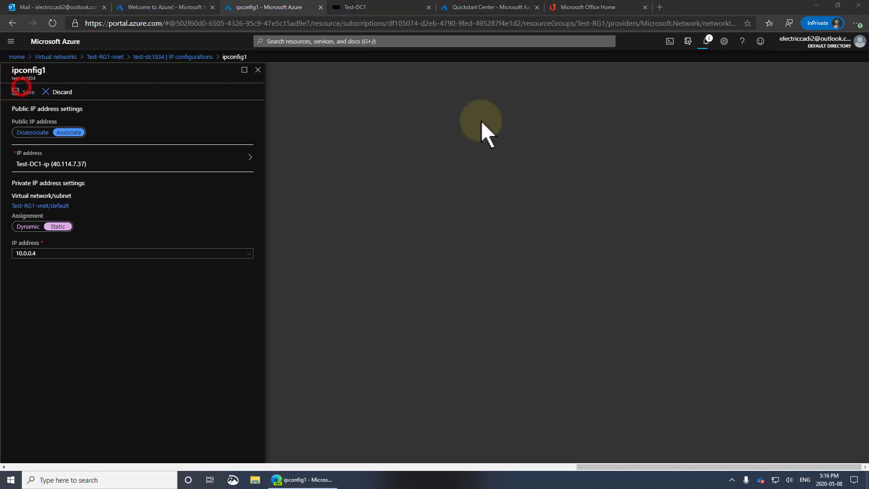
Step: Close the disconnected Test-DC1 Bastion session and return to the Test-RG1-vnet overview
click(374, 8)
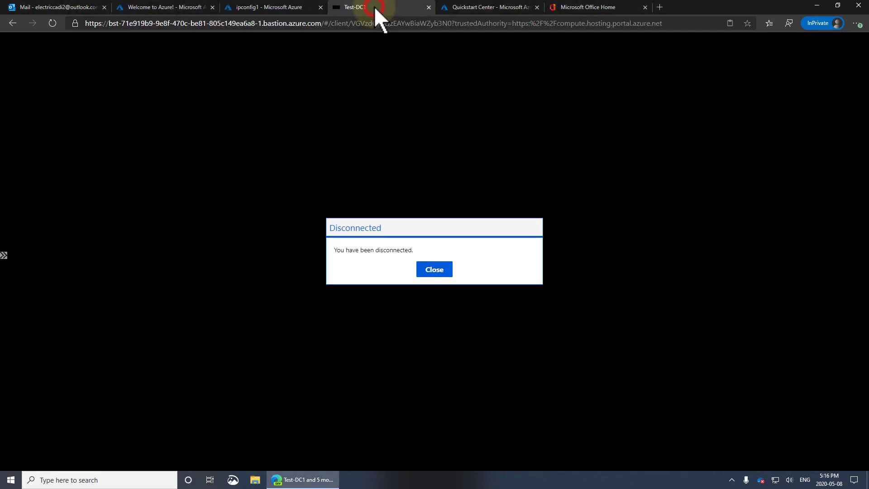
click(436, 270)
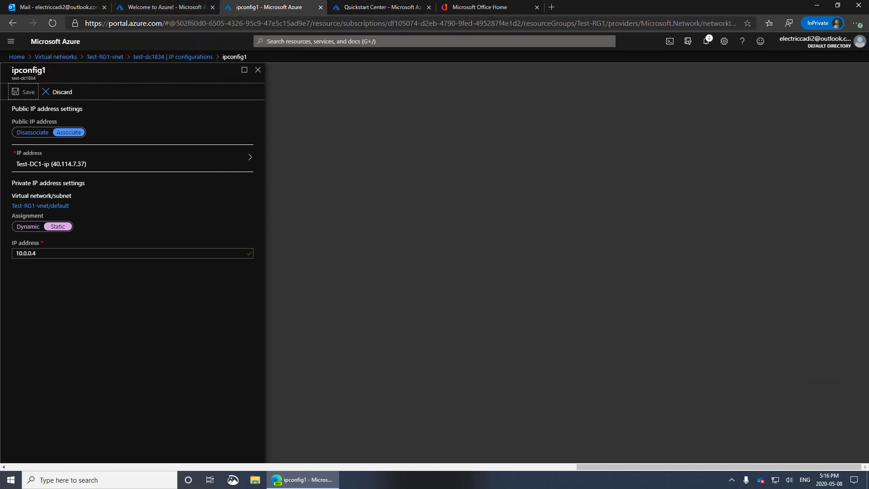
click(105, 57)
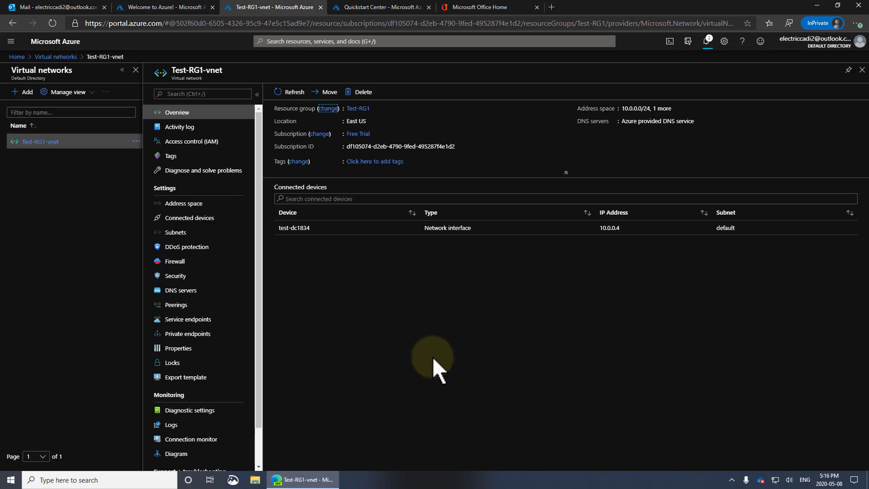
Step: Set Test-RG1-vnet's DNS servers to Custom 10.0.0.4, save, then go to Home
click(188, 293)
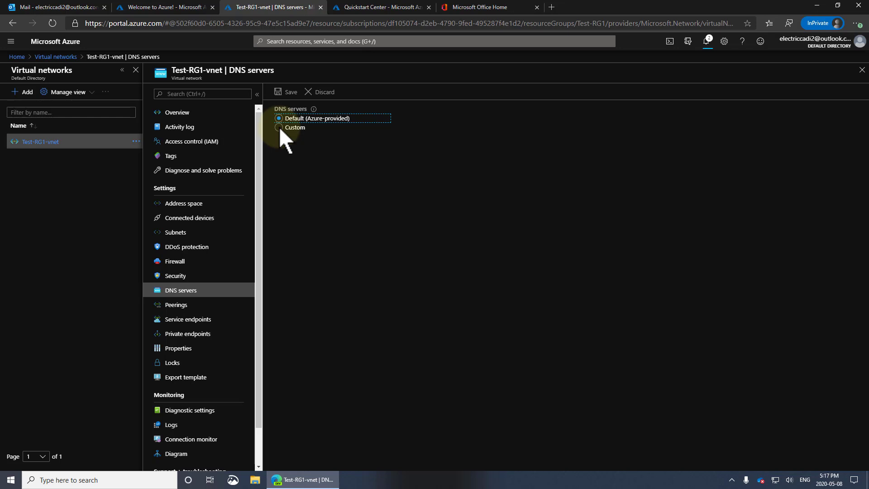
click(279, 127)
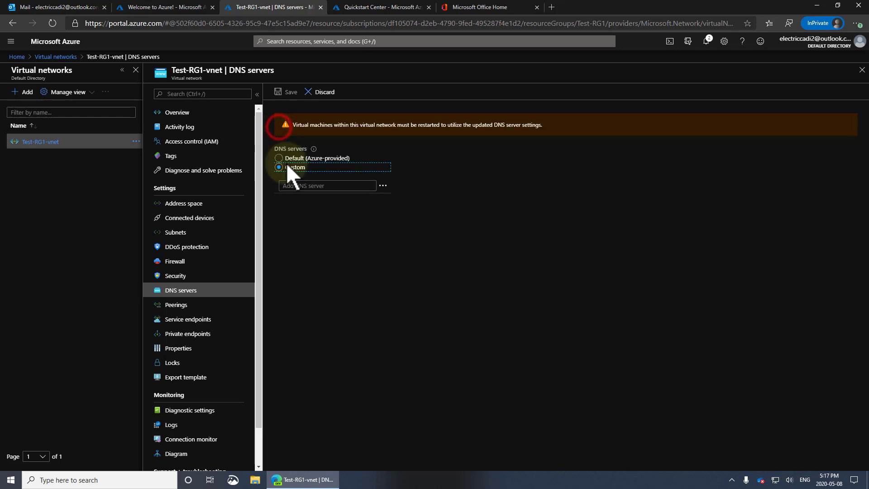
click(284, 186)
text(10)
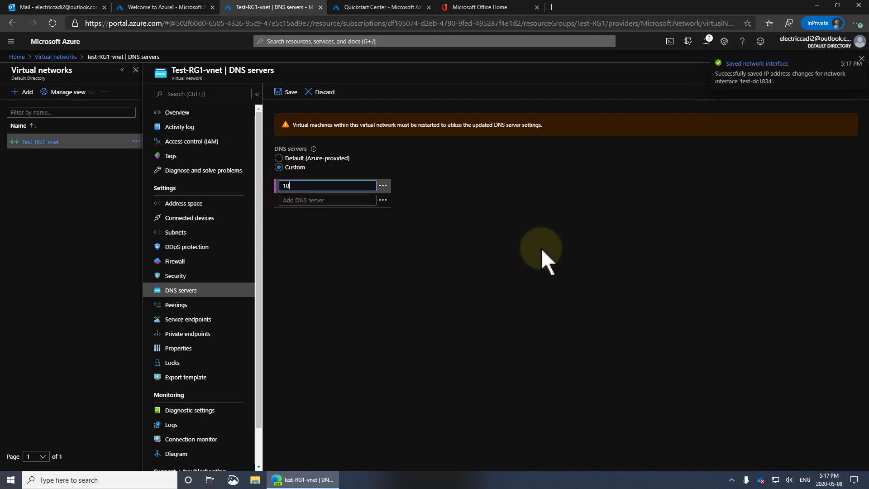
text(.0.0.4)
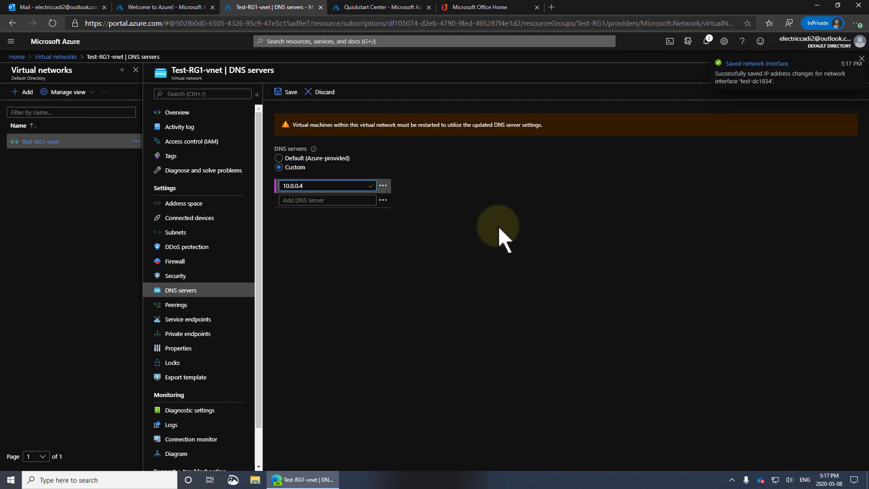
click(297, 96)
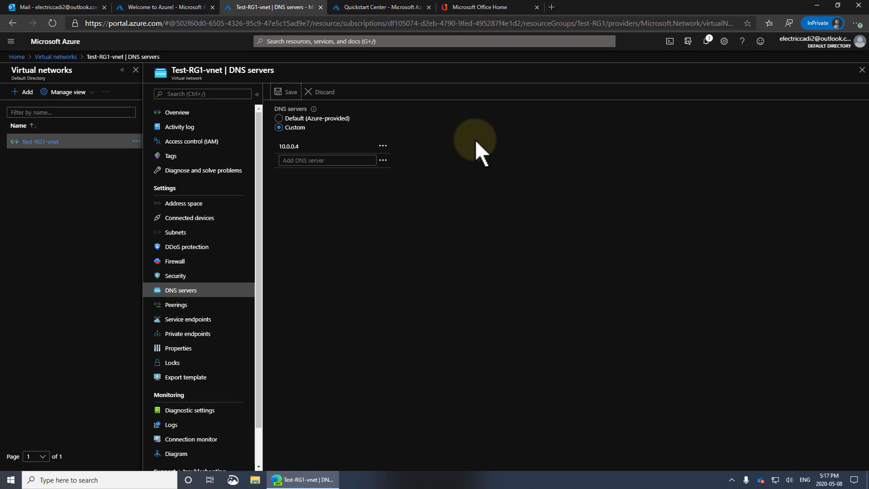
click(15, 57)
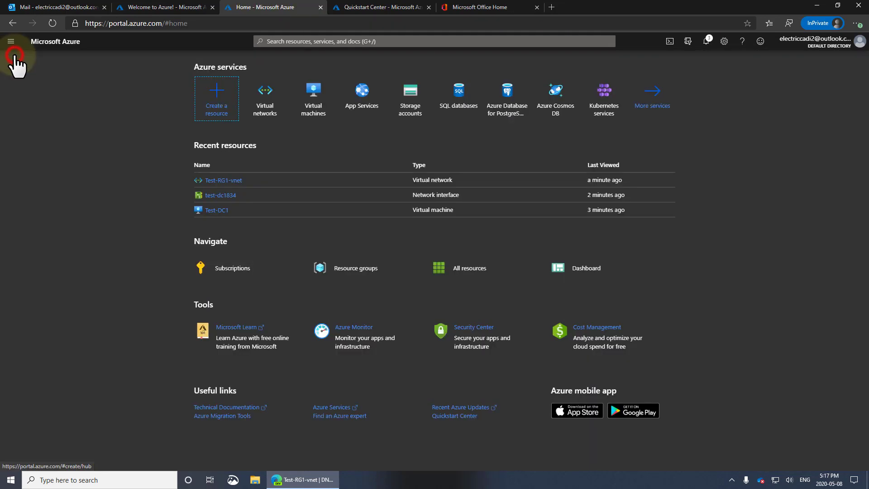
Step: Open the Test-DC1 virtual machine and show its Boot diagnostics page
click(311, 105)
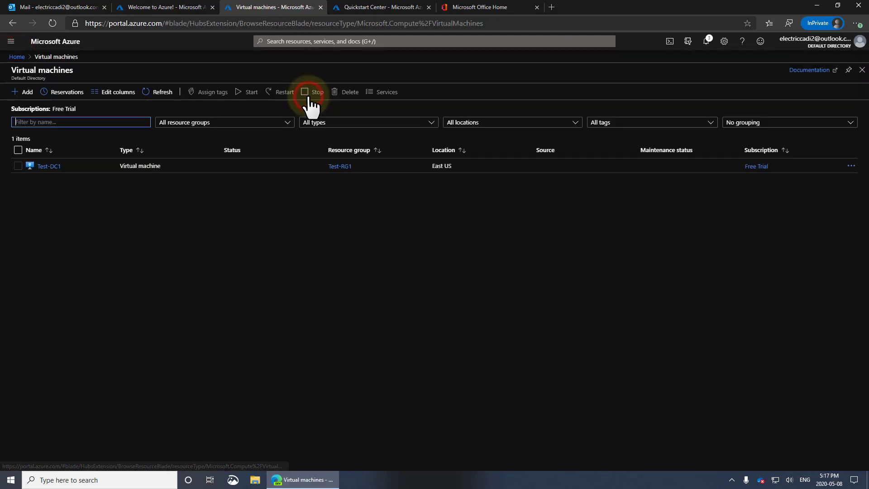
click(48, 167)
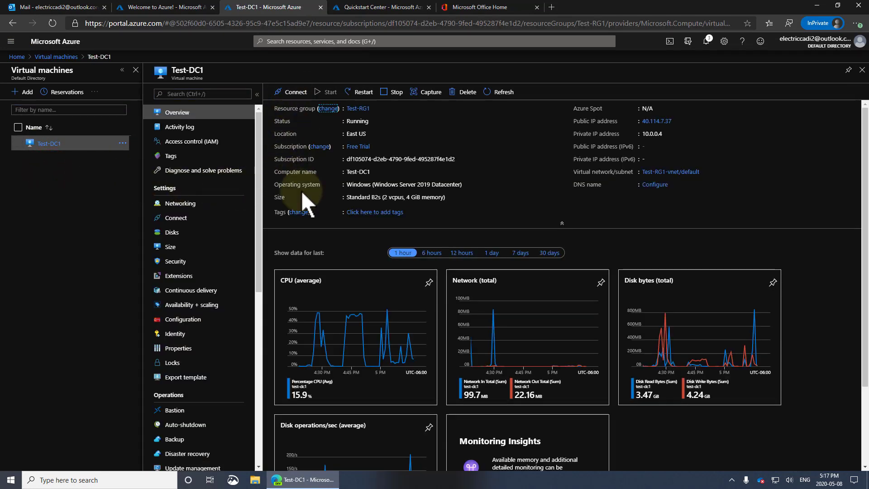
drag(259, 234, 252, 437)
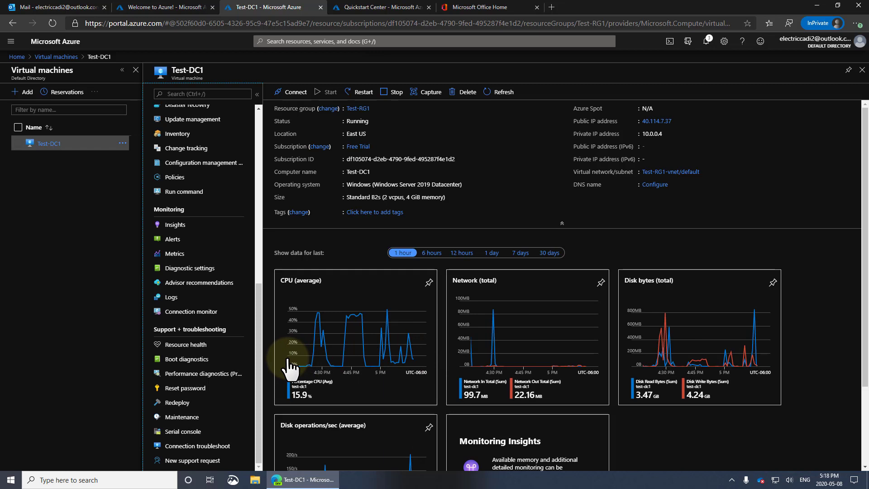
click(200, 362)
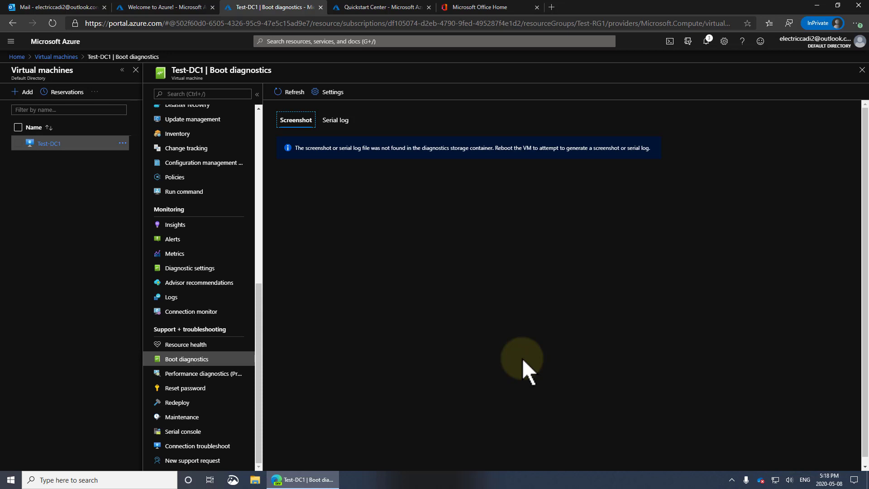
Step: Refresh Test-DC1's boot screenshot, try the serial console, then read the Serial log
click(290, 92)
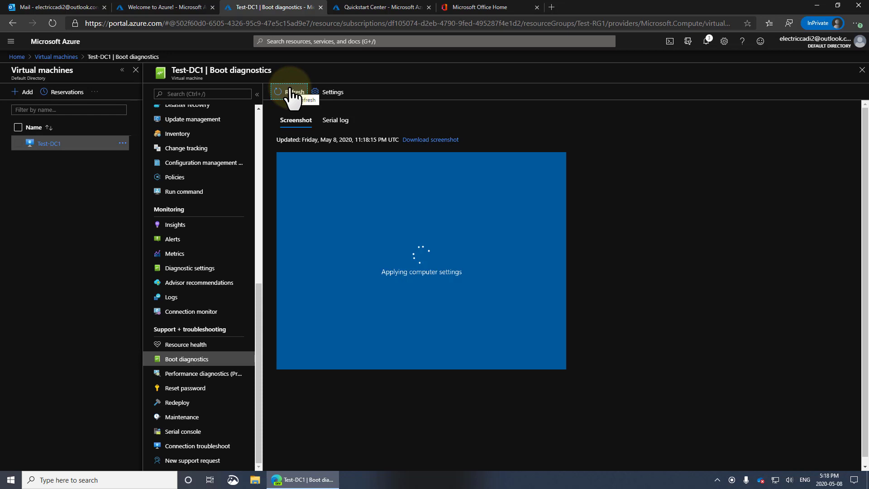
click(291, 95)
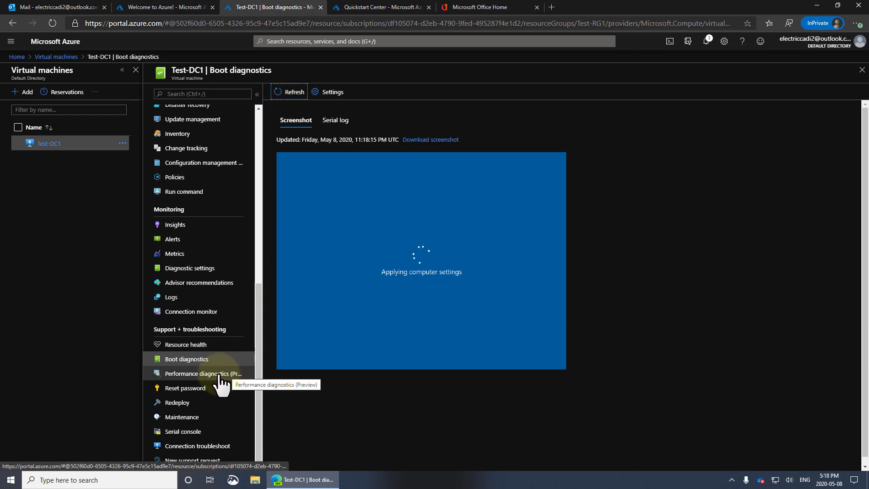
click(192, 431)
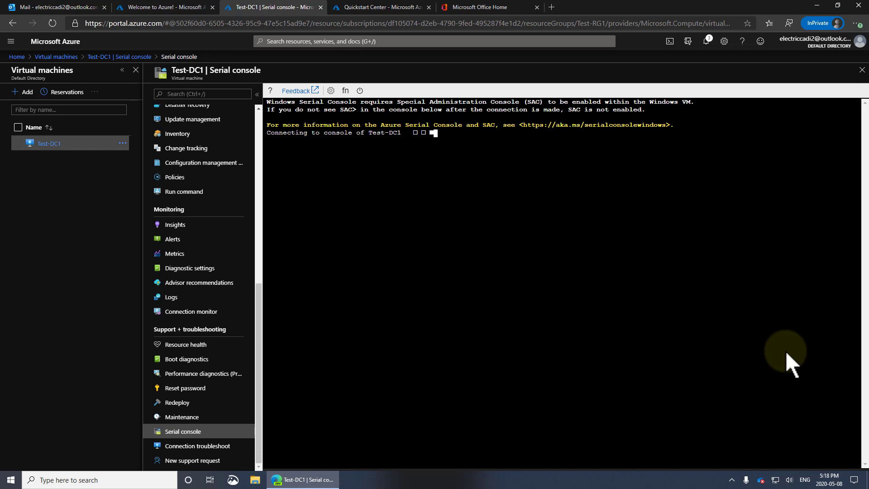
click(678, 200)
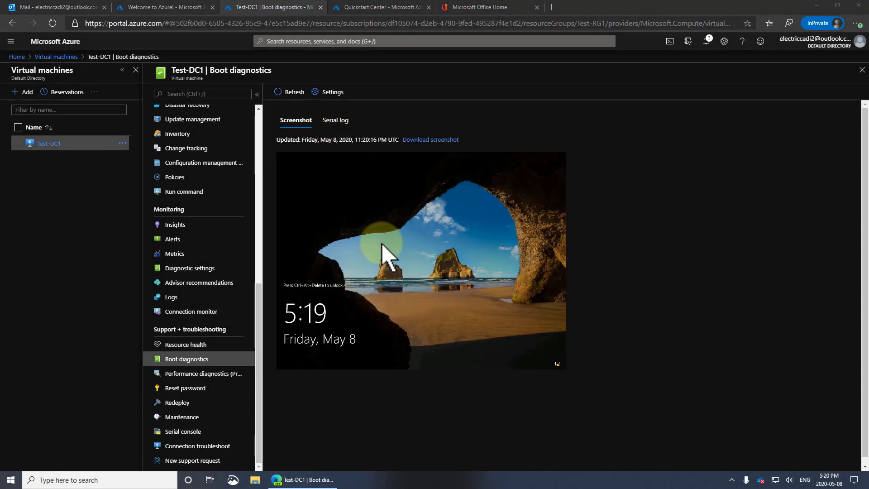
click(340, 122)
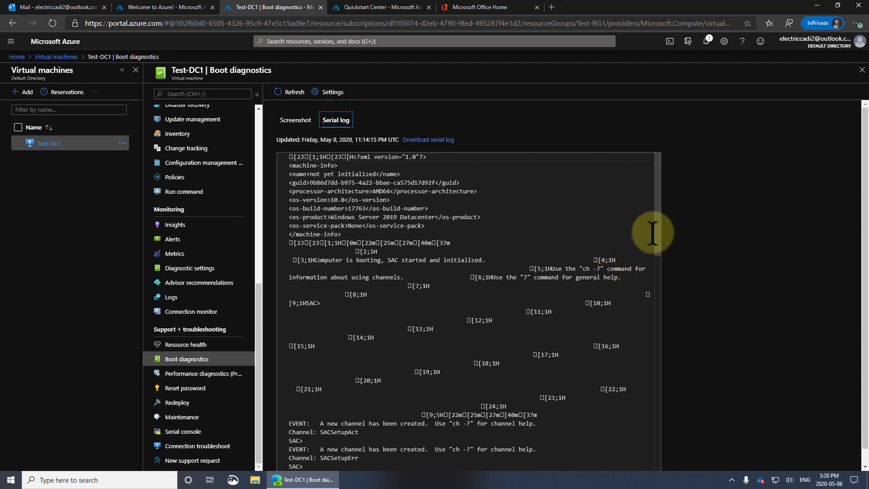
drag(656, 222, 672, 247)
scroll(407, 388, down, 2)
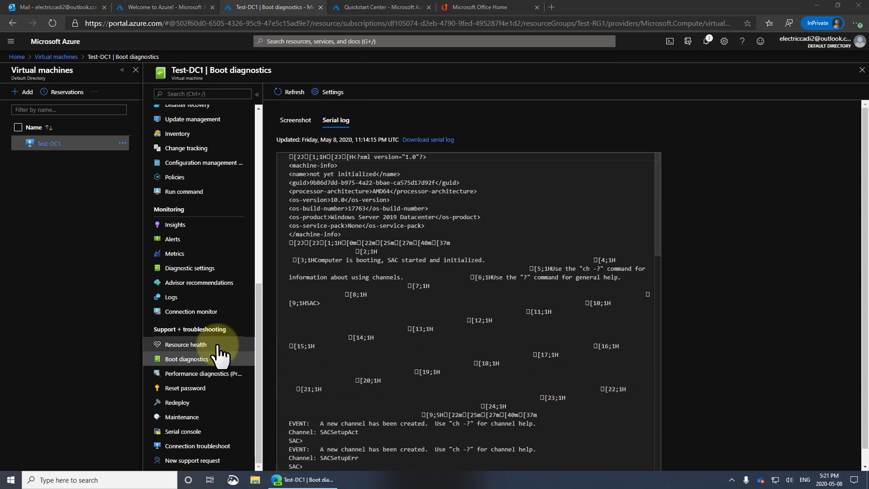
Step: Review Test-DC1's 05/08/2020 reboot in Resource health, then refresh the boot screenshot
click(202, 348)
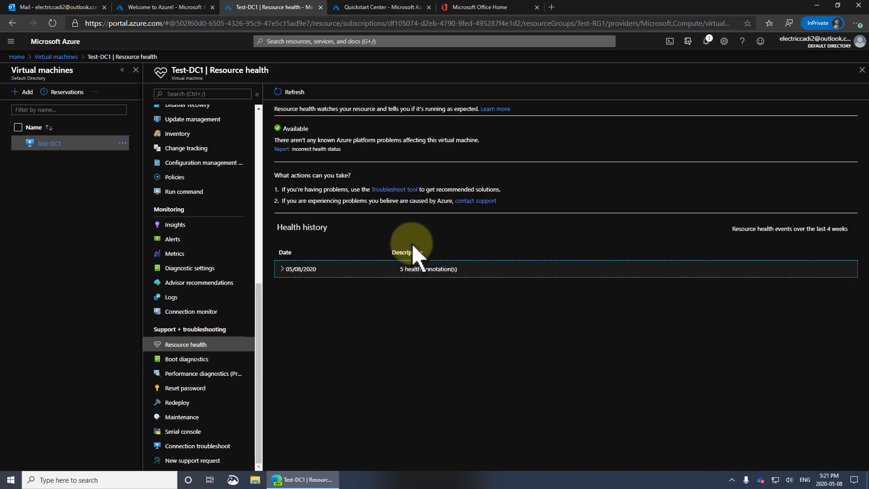
click(284, 271)
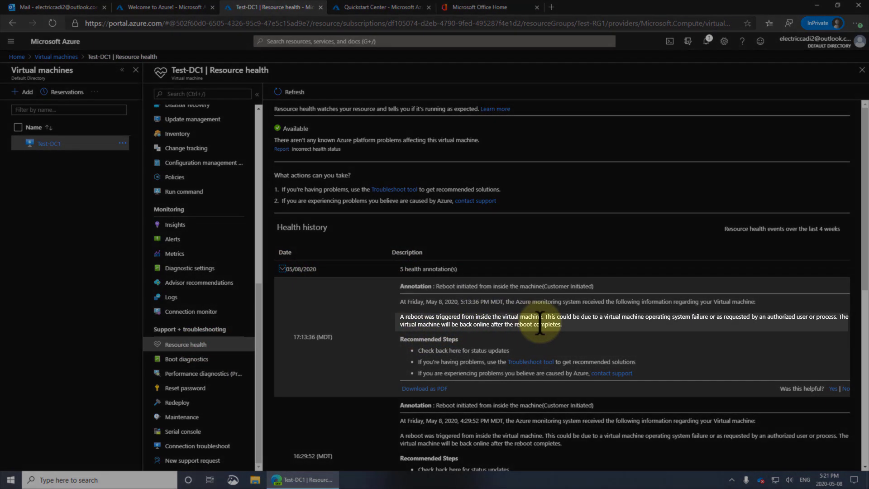
mouse_move(540, 324)
mouse_down()
mouse_move(403, 316)
mouse_move(408, 313)
mouse_up()
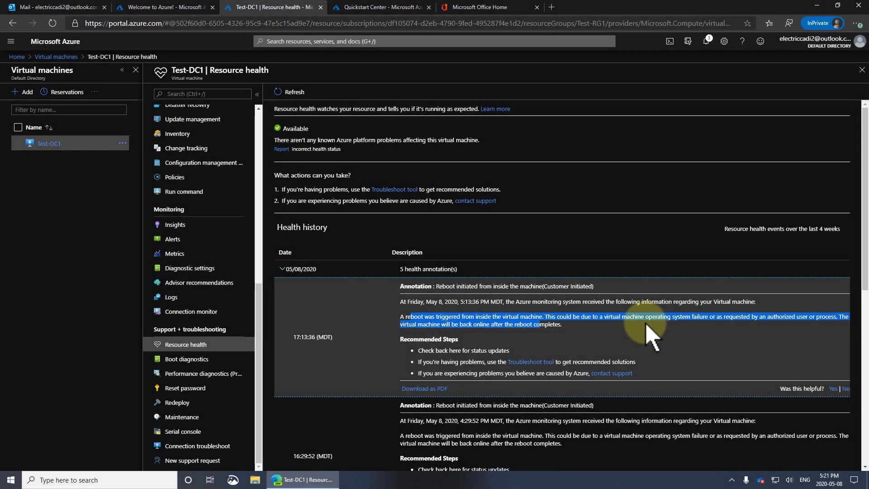
click(192, 361)
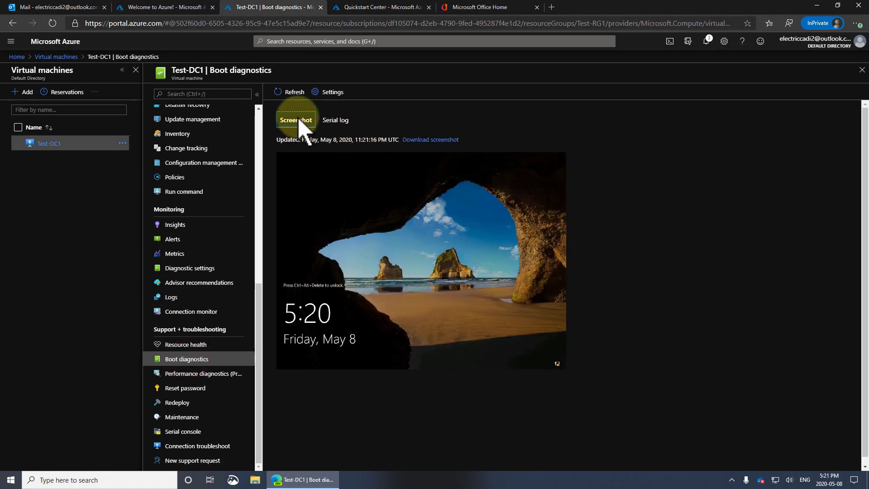
click(293, 92)
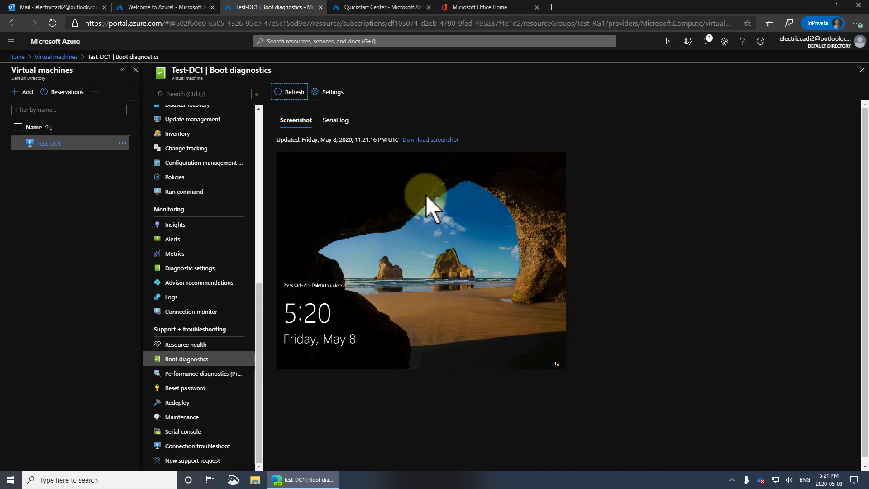
Step: Connect to Test-DC1 through Bastion with the admin username and password
click(258, 113)
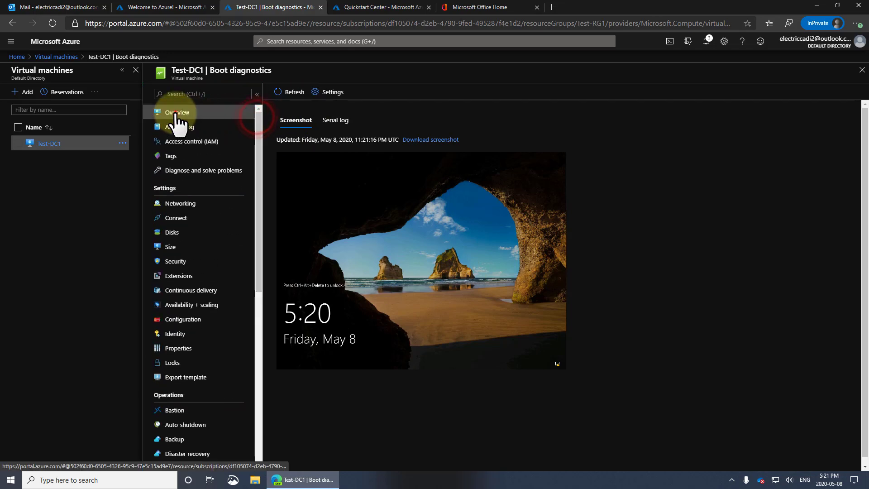
click(175, 113)
click(285, 92)
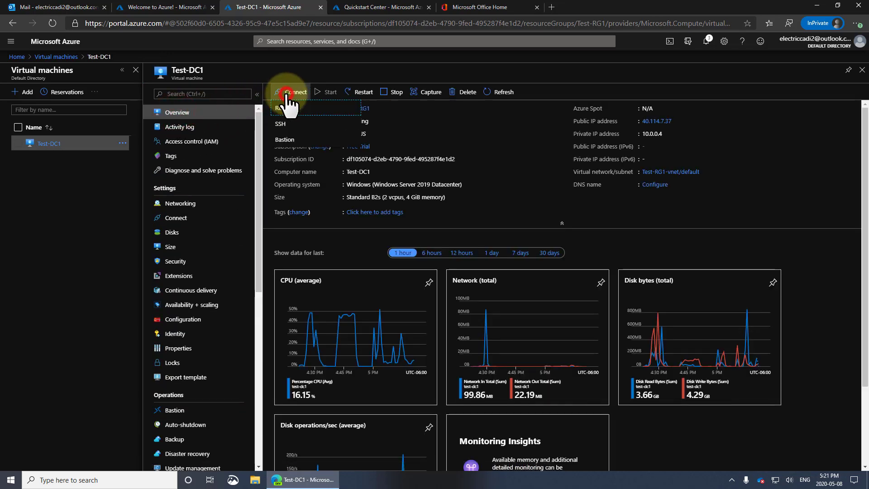
click(284, 139)
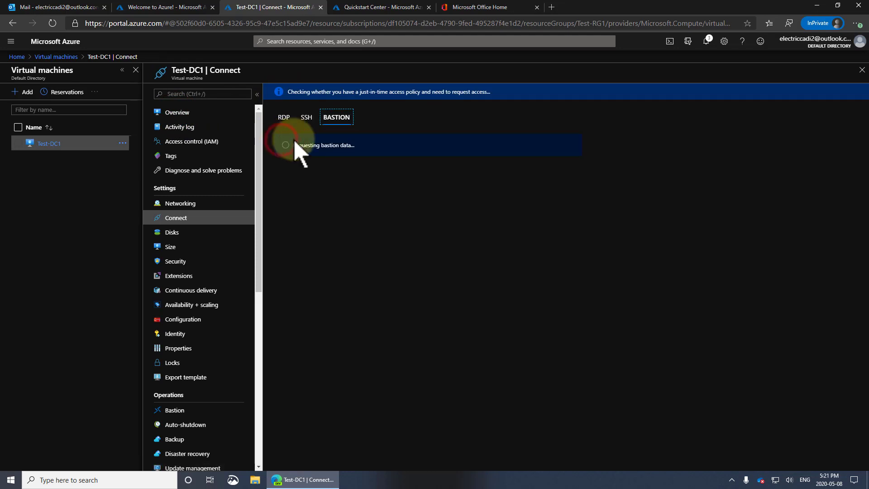
click(294, 193)
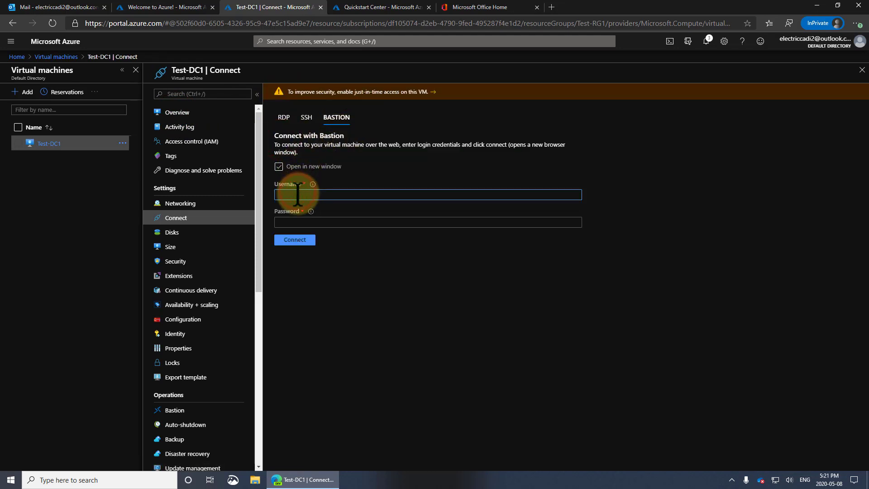
text(testadmin)
key(Tab)
text(•)
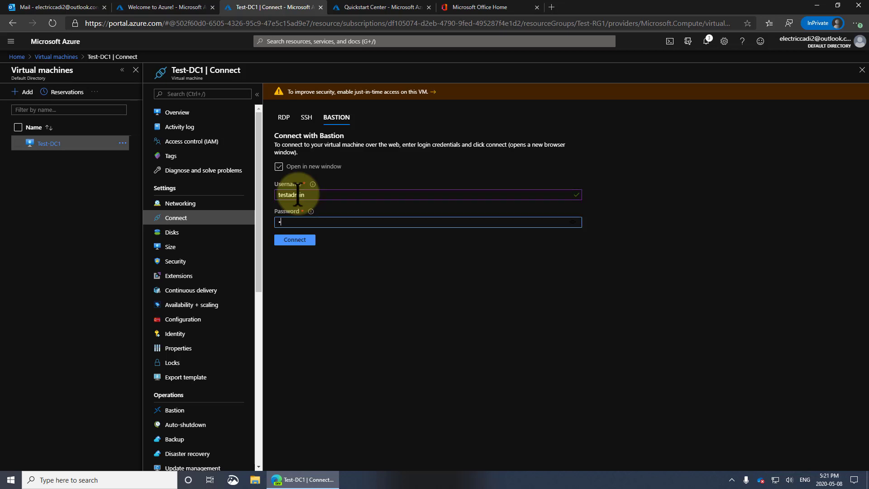
text(•••••••••••)
key(Return)
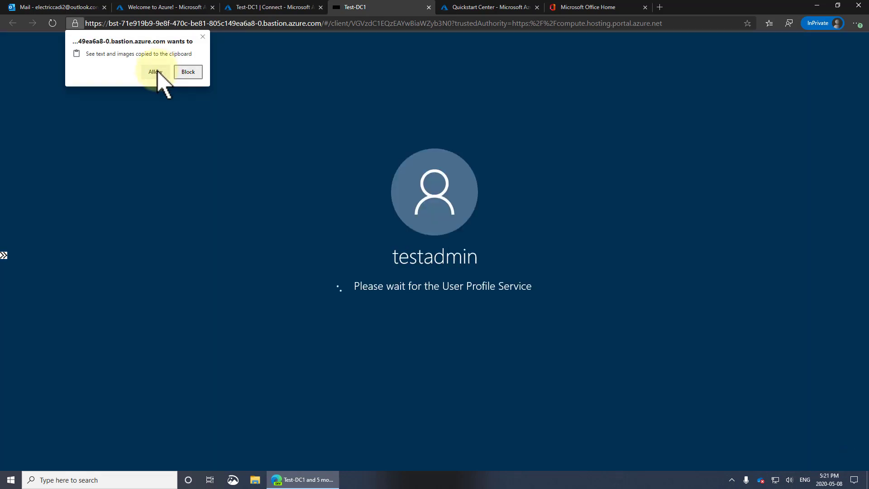
Step: Allow clipboard access, then open Network & Internet settings from the taskbar network icon
click(156, 70)
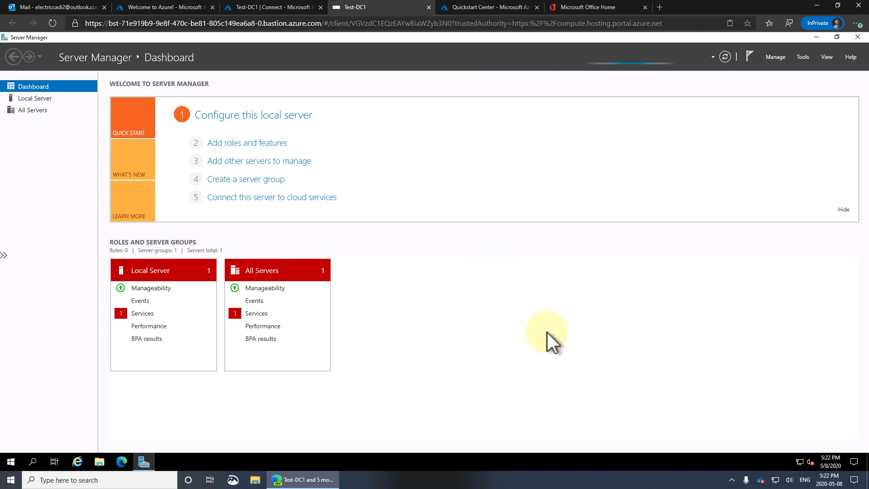
right_click(799, 461)
click(795, 448)
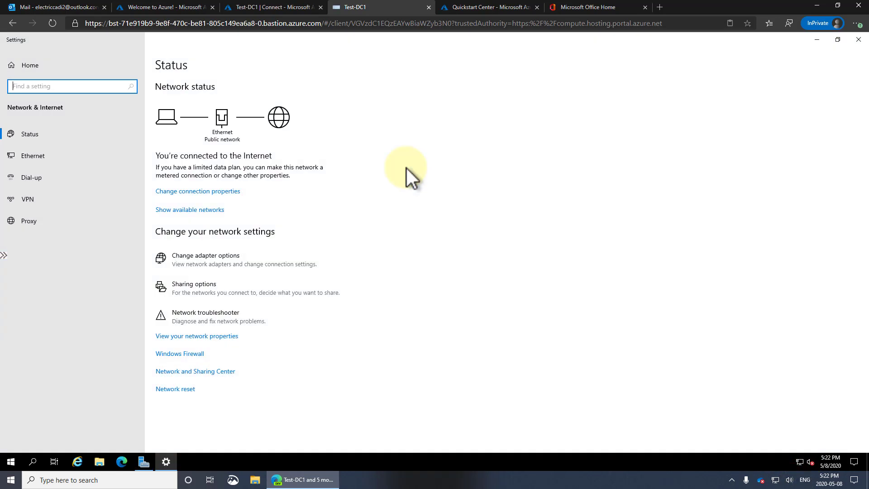
click(219, 262)
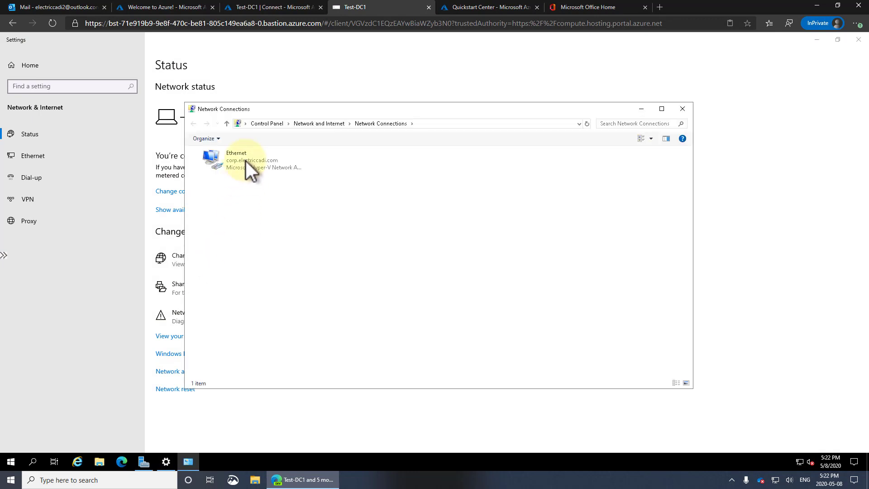
right_click(246, 161)
click(219, 248)
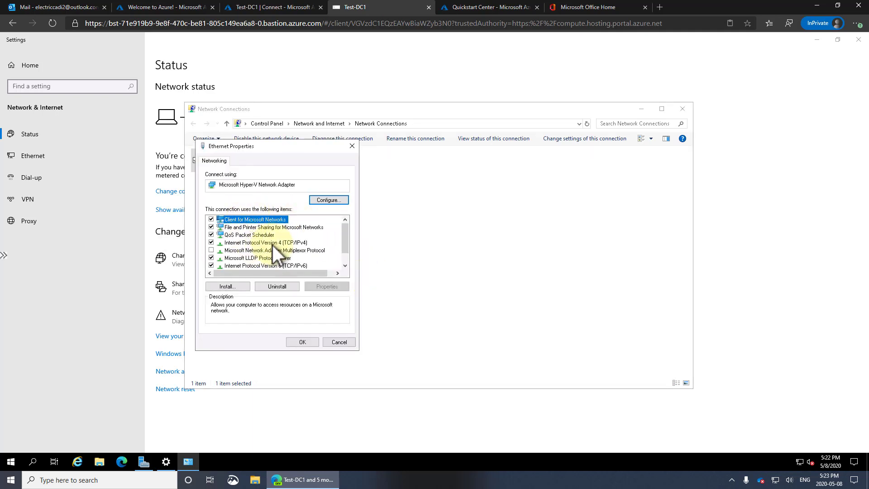
double_click(279, 241)
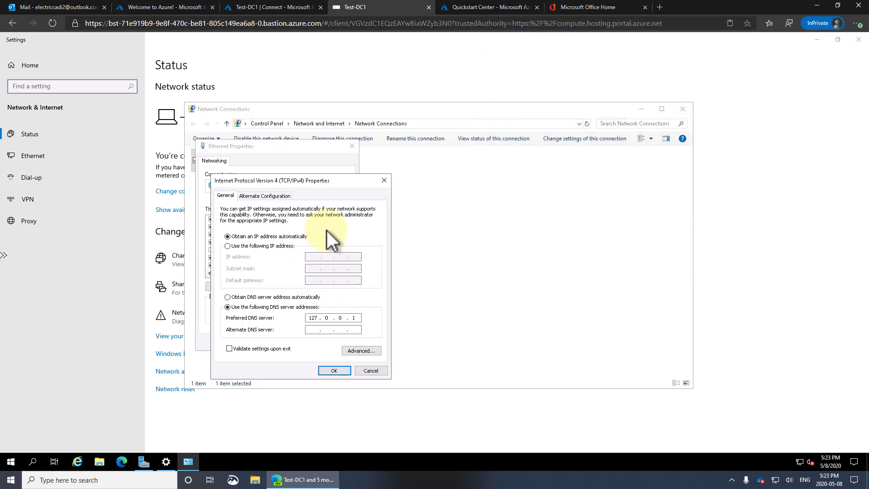
click(369, 370)
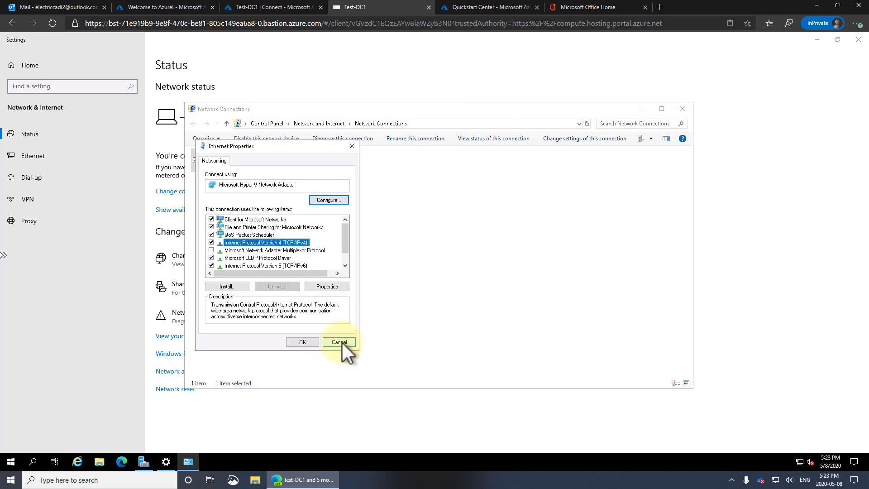
click(342, 343)
click(682, 108)
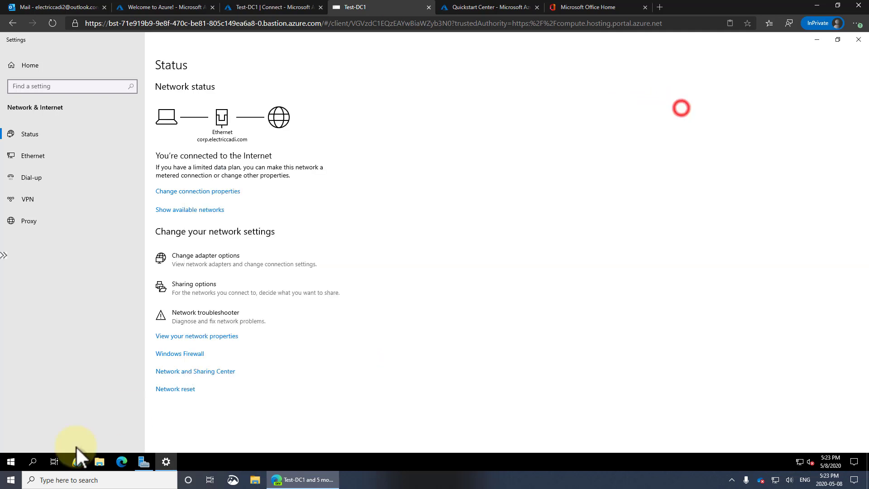
Step: Launch DNS Manager from a Start search for 'dns' and reposition its window
click(11, 461)
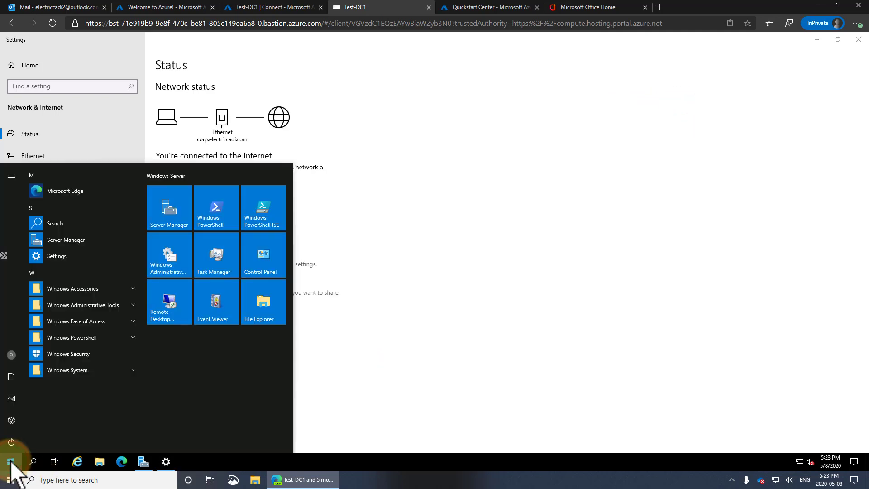
text(dns)
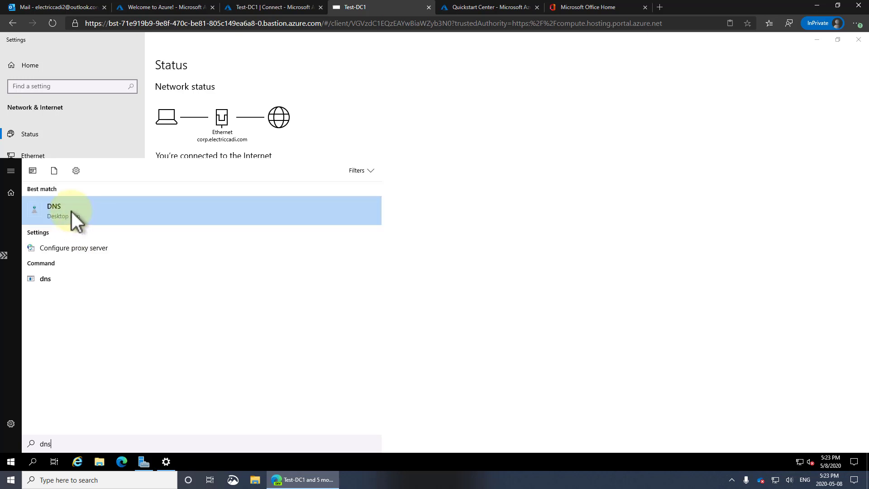
click(71, 211)
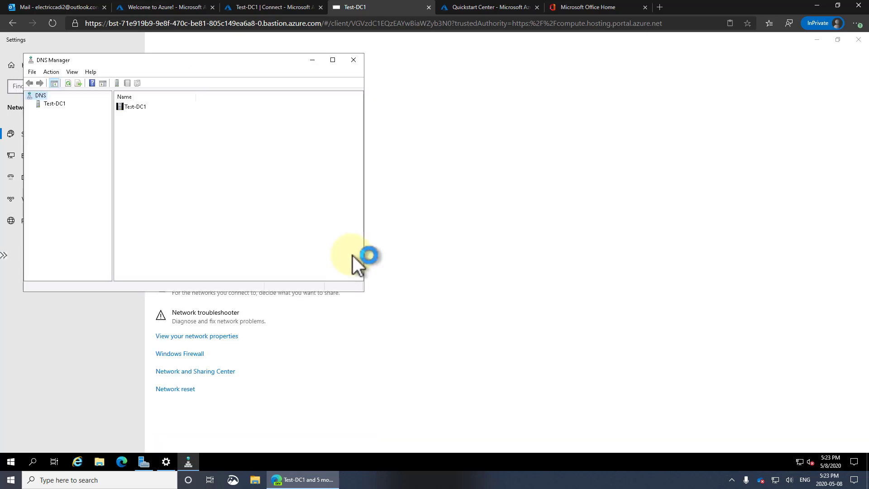
drag(219, 63, 659, 63)
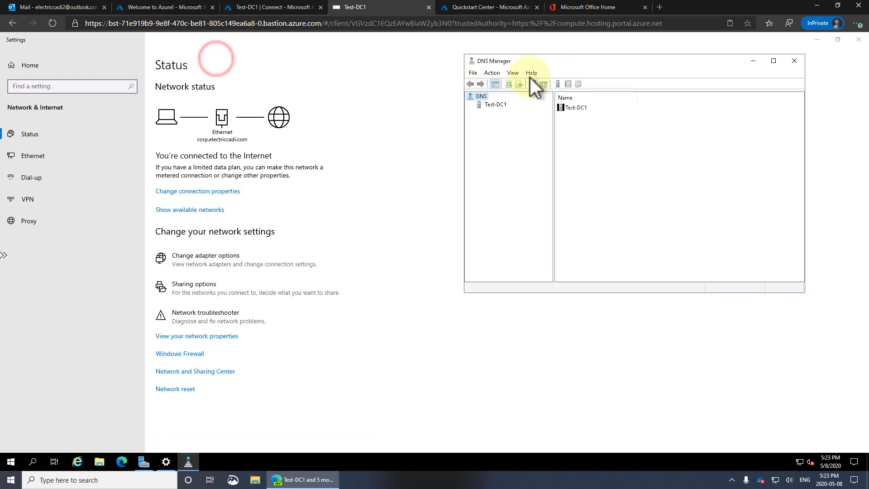
drag(571, 62, 445, 67)
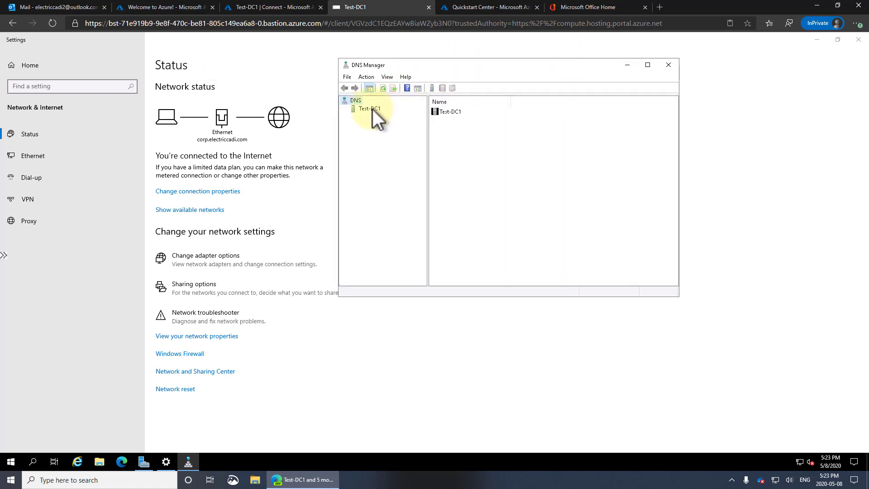
Step: Review Test-DC1's DNS forwarder 168.63.129.16 in server properties, then launch Microsoft Edge
right_click(373, 109)
mouse_move(405, 188)
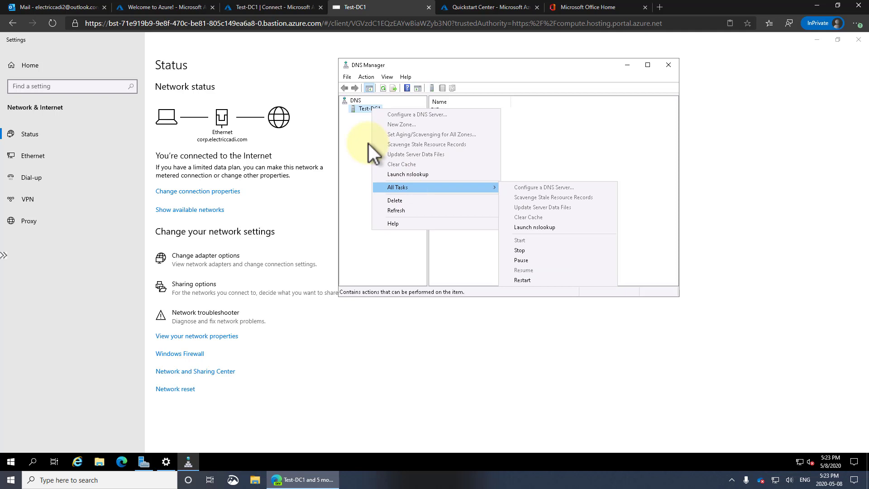
click(360, 109)
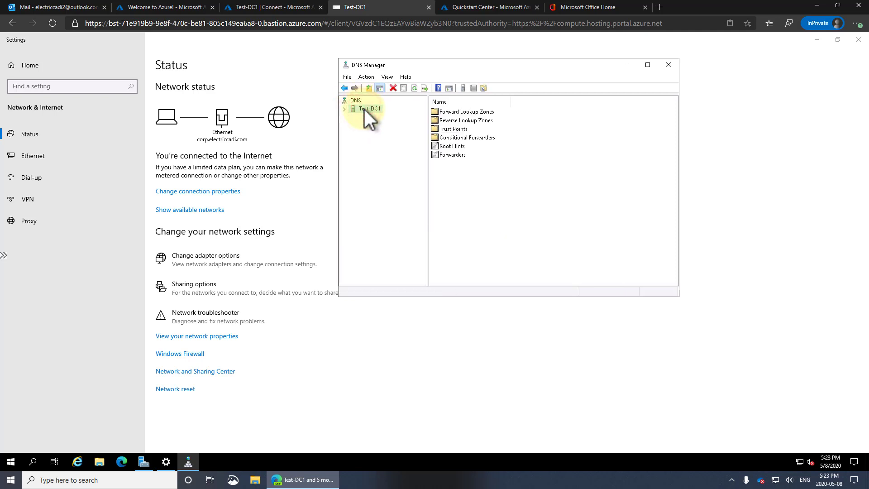
right_click(365, 109)
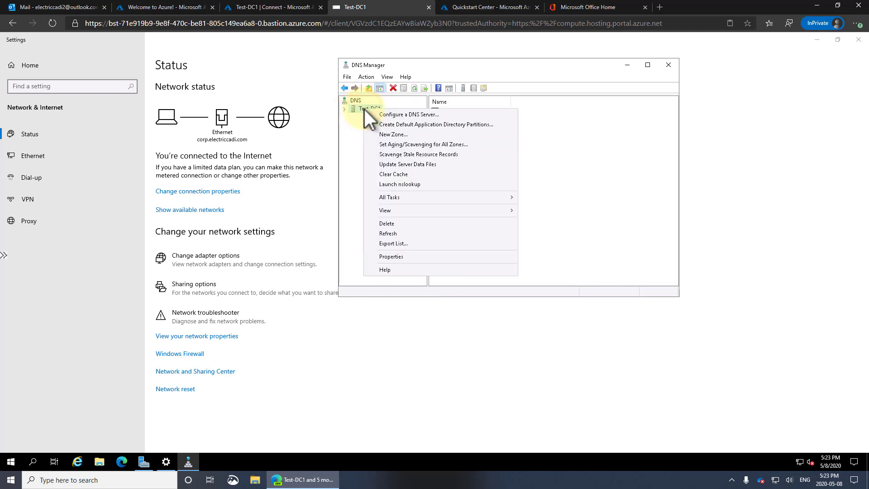
click(413, 256)
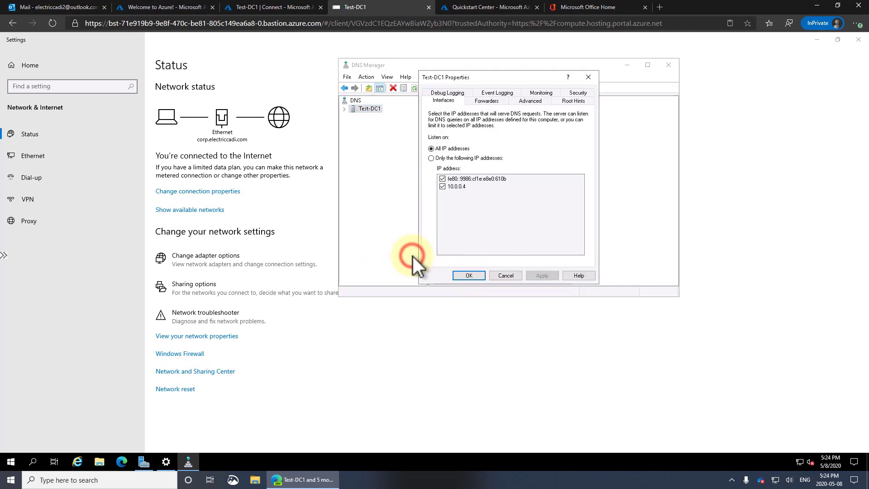
click(488, 101)
click(448, 154)
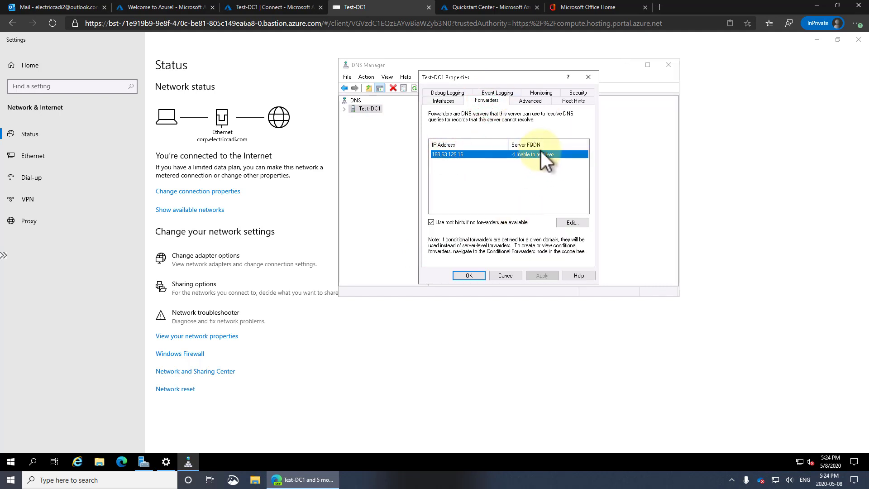
click(589, 78)
click(122, 462)
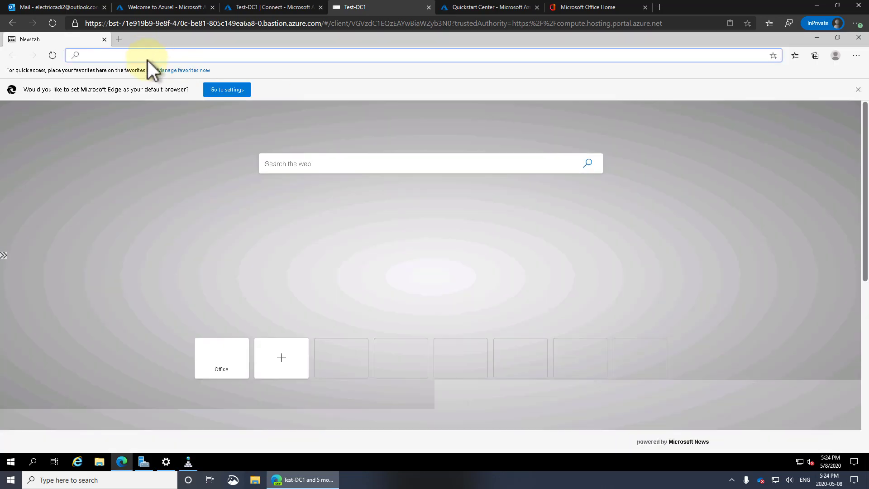
Step: Test Edge with a Bing search for 'fgljadflgsadfg', open a result, and close the browser
click(152, 56)
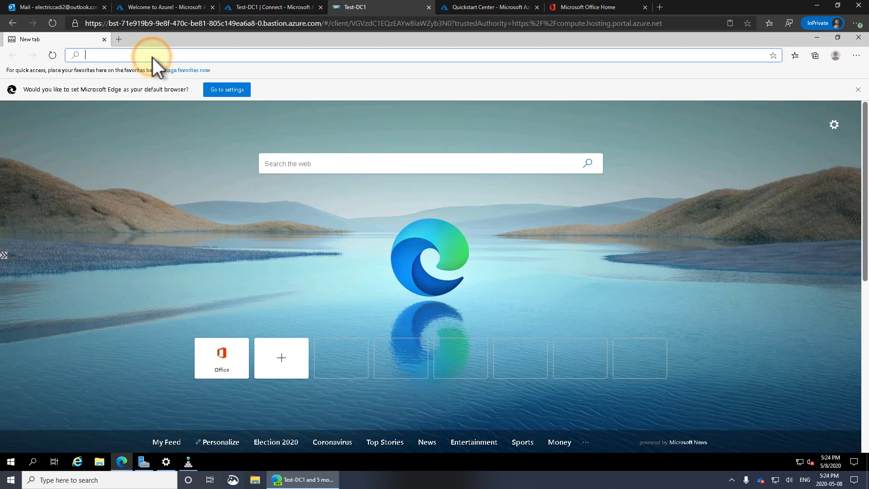
text(fgljadflgsadfg)
key(Return)
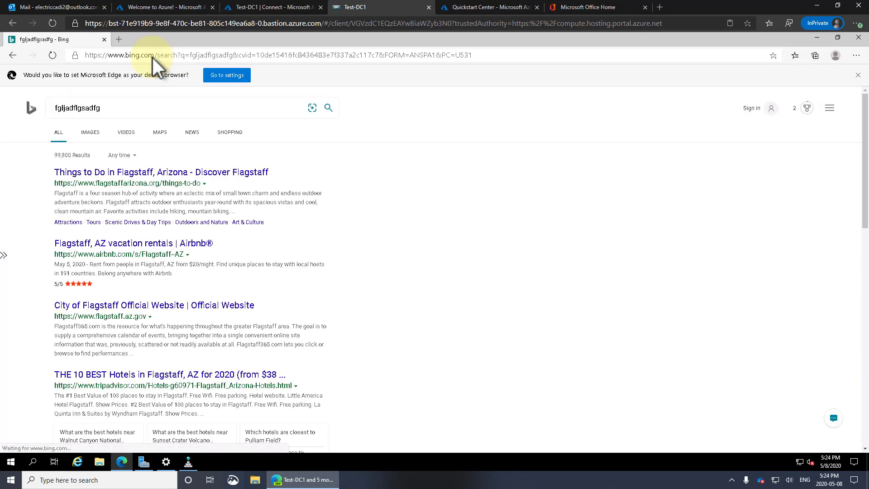
click(127, 172)
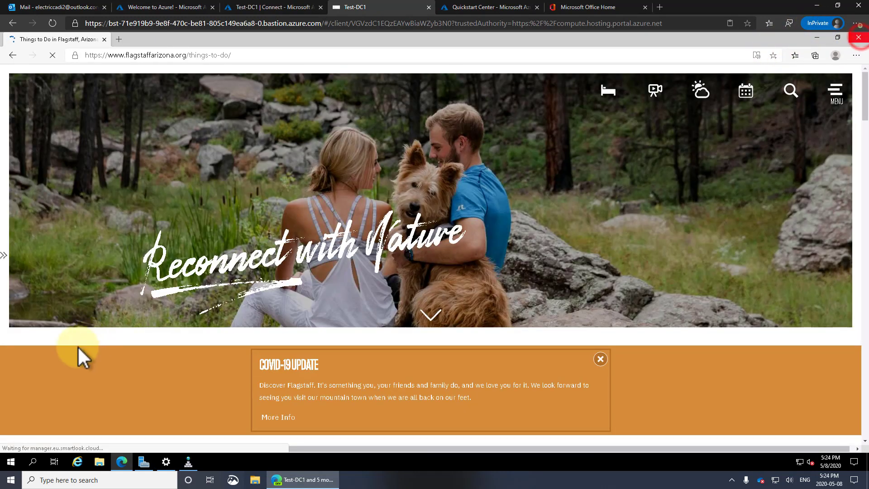
click(858, 37)
Step: Set Microsoft Edge as the default web browser in Default apps and close Settings
click(11, 461)
text(defr)
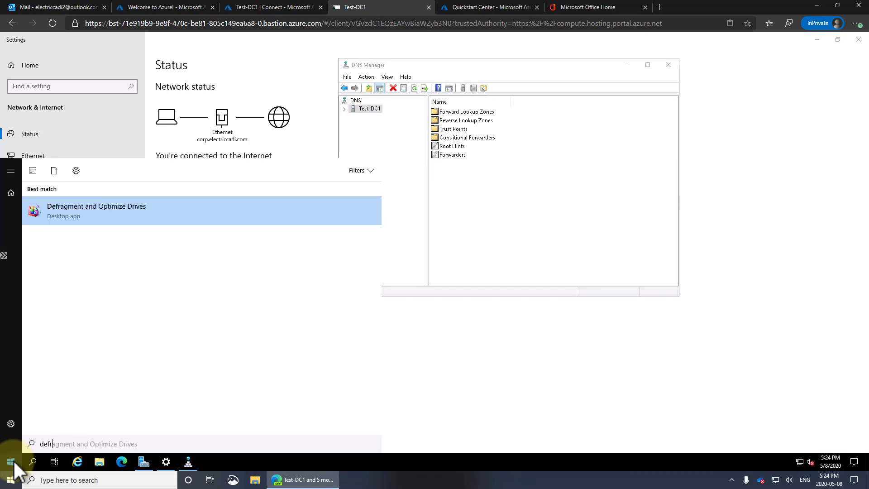
key(BackSpace)
text(a)
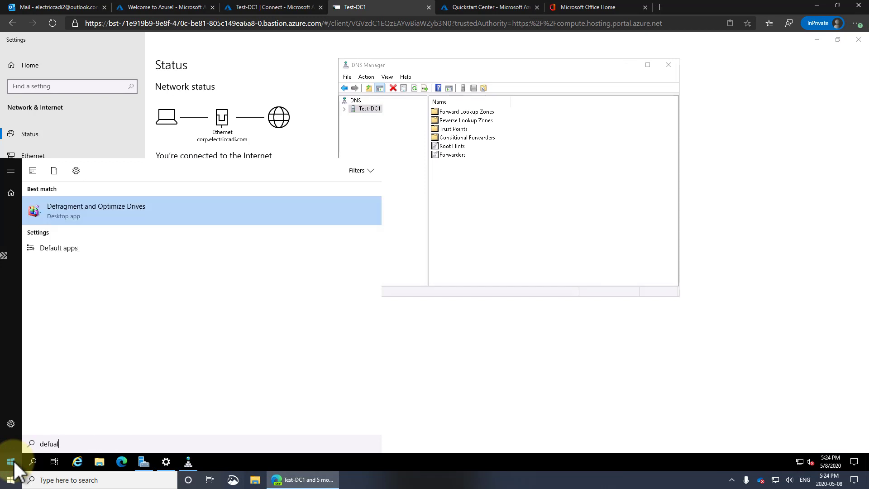
click(88, 207)
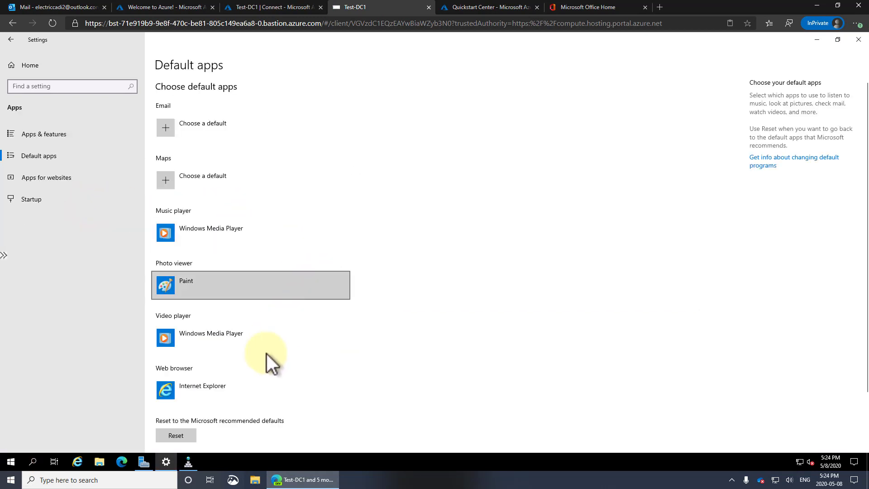
scroll(261, 368, down, 3)
click(193, 323)
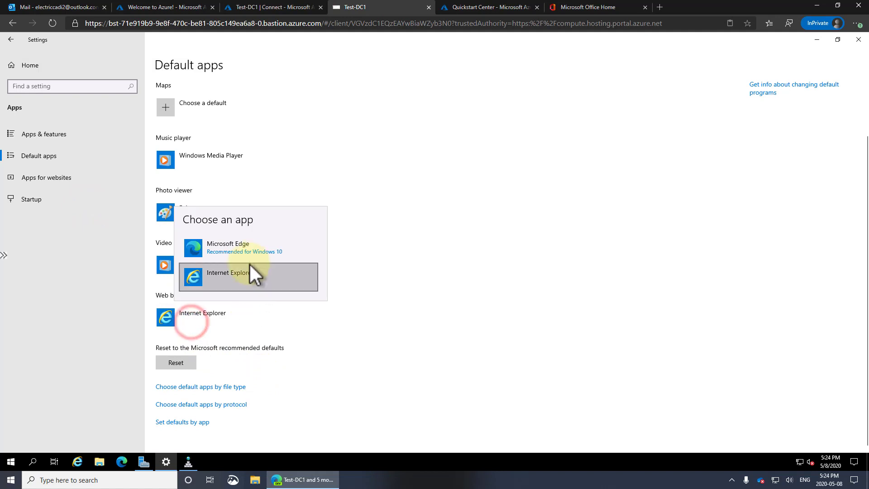
click(249, 255)
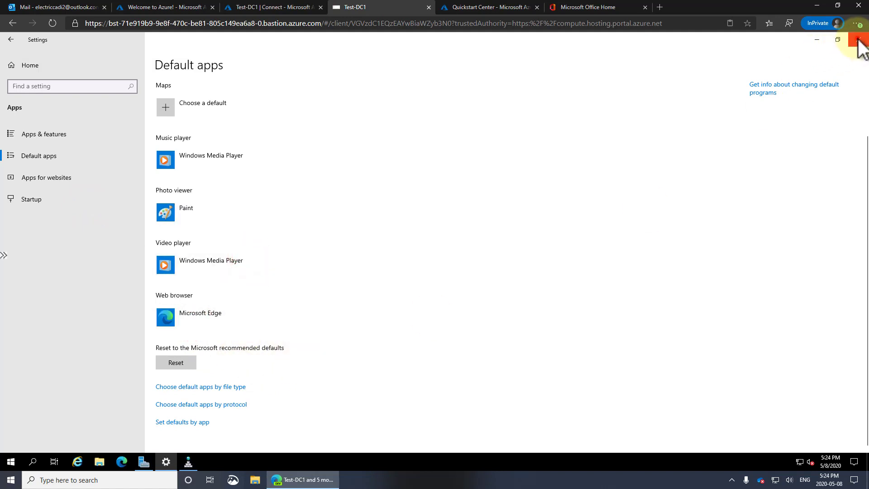
click(858, 39)
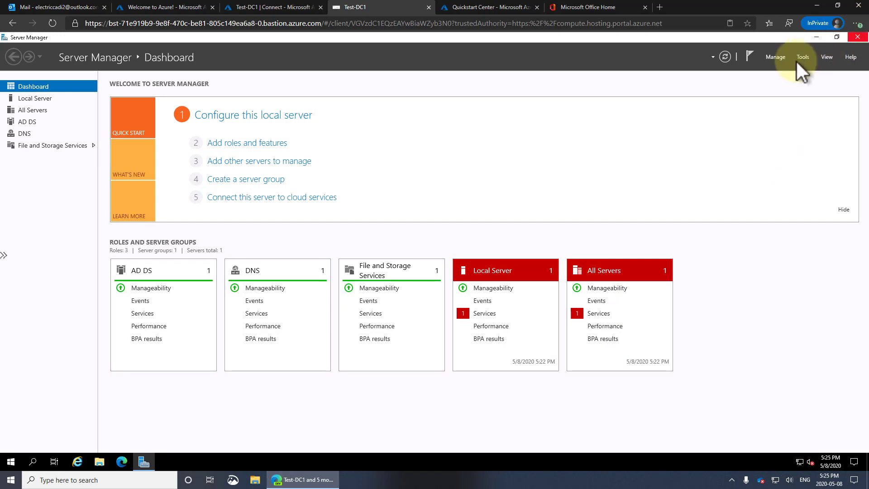
Step: Turn on 'Do not start Server Manager automatically at logon' and close Server Manager
click(775, 58)
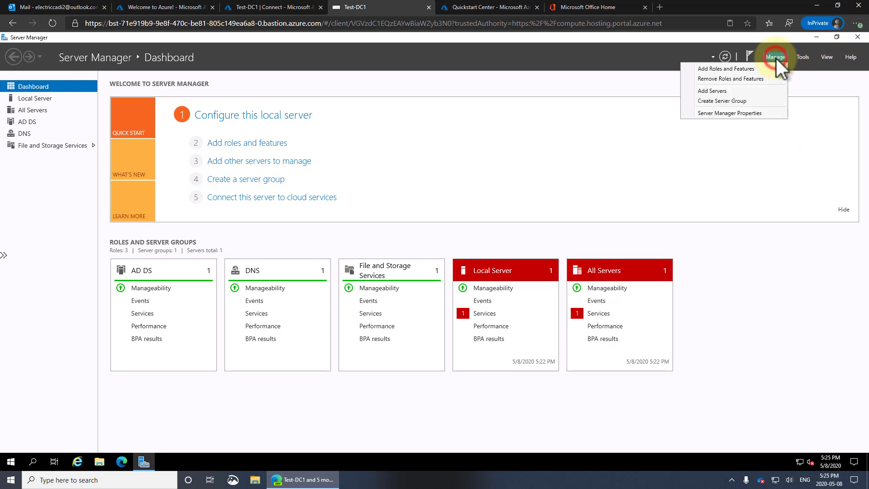
click(746, 114)
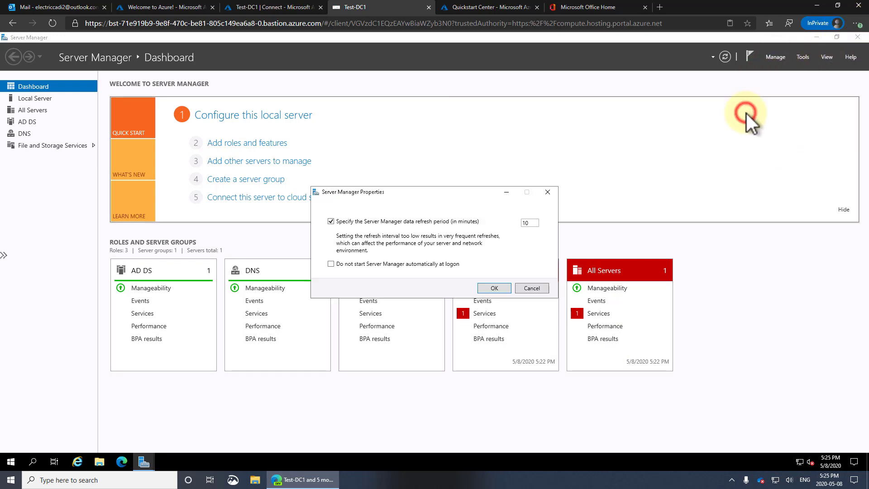
click(348, 264)
click(494, 288)
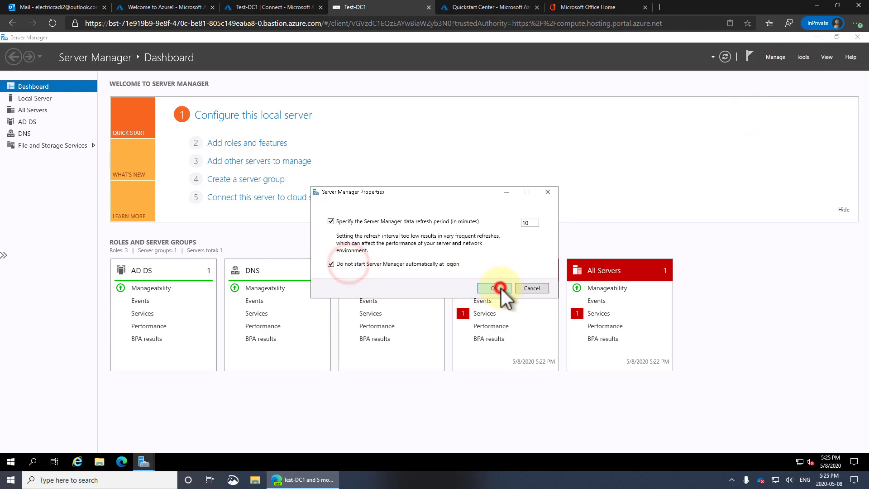
click(857, 37)
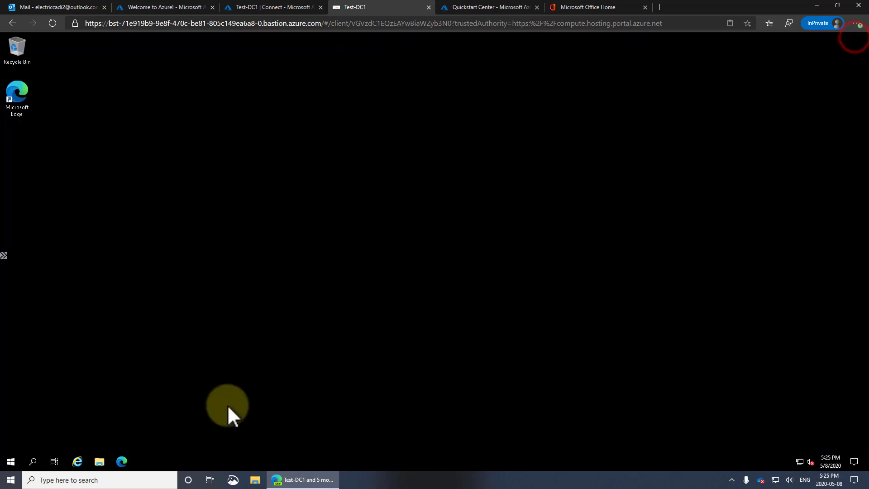
Step: Pin Active Directory Users and Computers and Sites and Services to Start, then open Users and Computers
click(10, 461)
text(act)
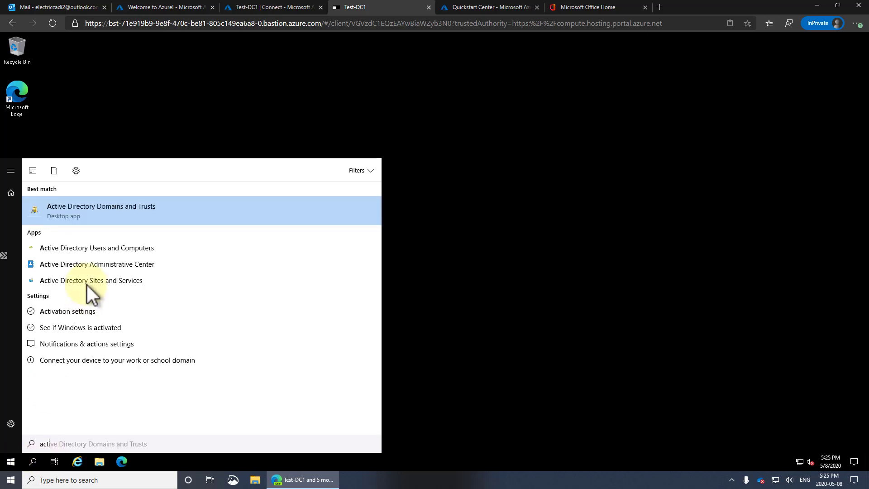
right_click(132, 250)
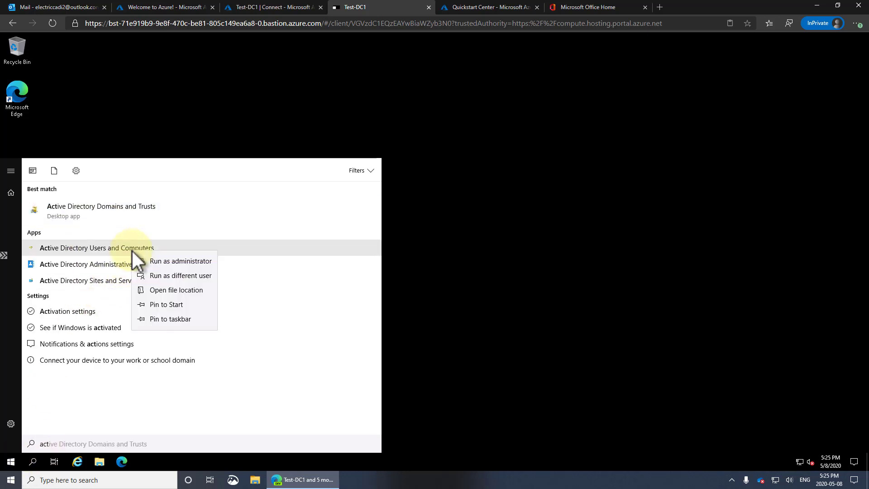
click(173, 302)
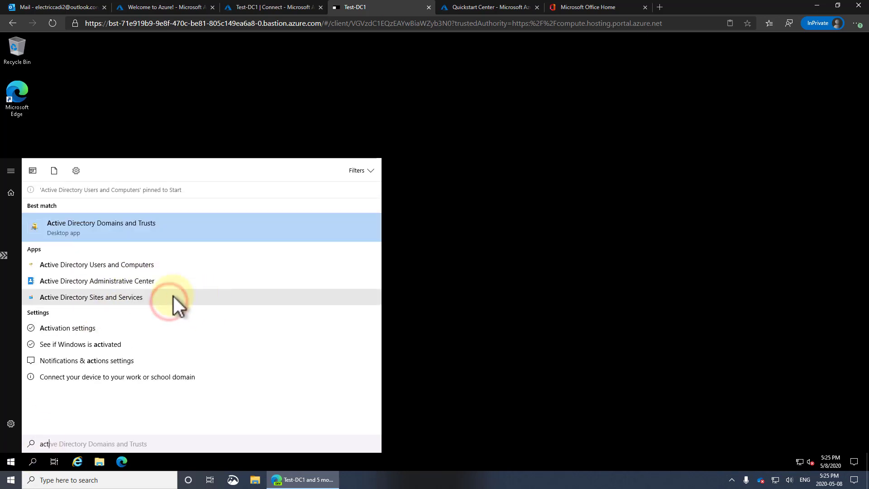
right_click(116, 297)
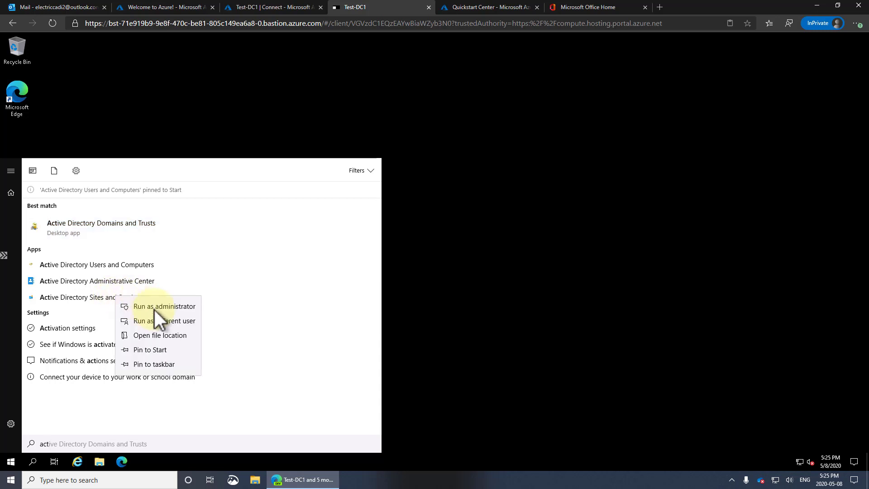
click(165, 348)
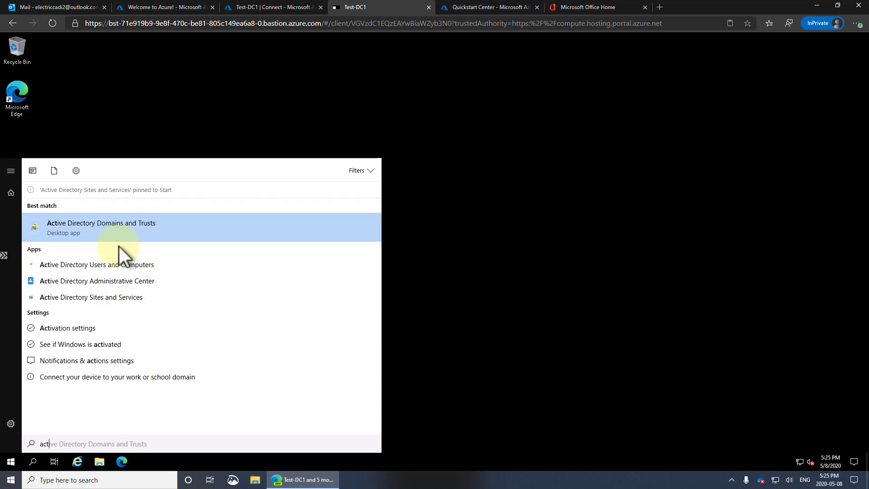
click(118, 264)
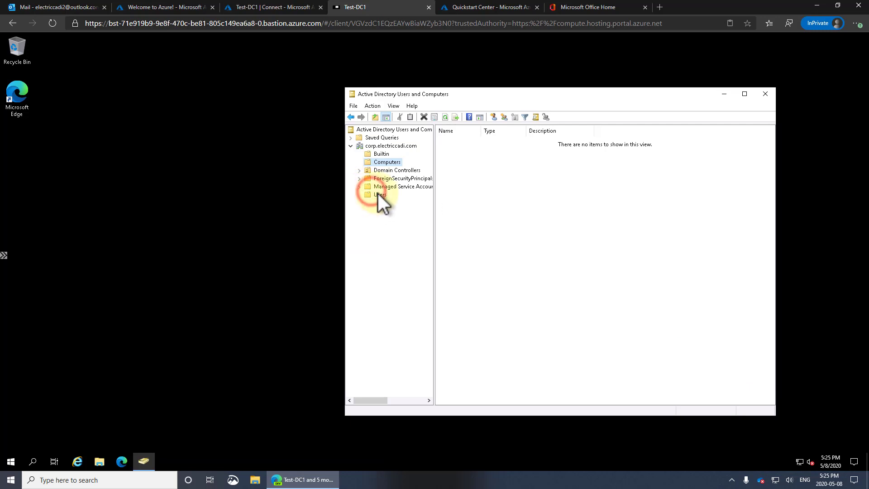
Step: Browse the Users, Computers, Domain Controllers and Builtin containers, then corp.electriccadi.com
click(379, 195)
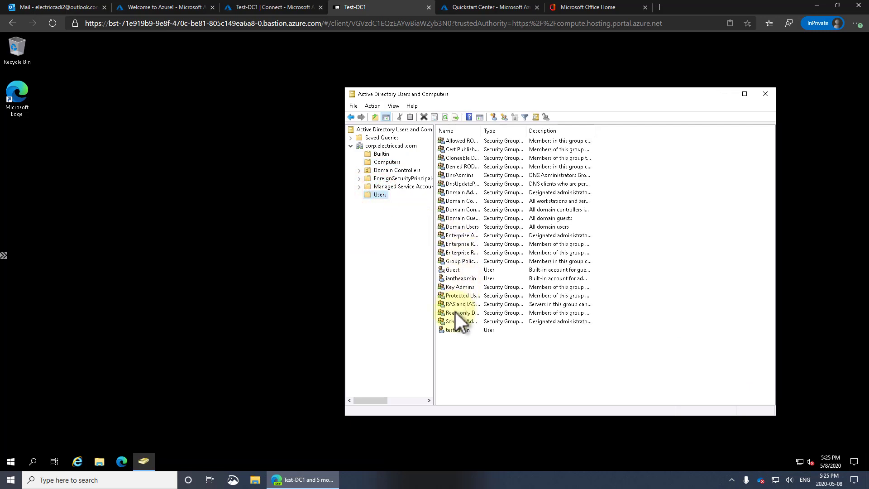
click(460, 331)
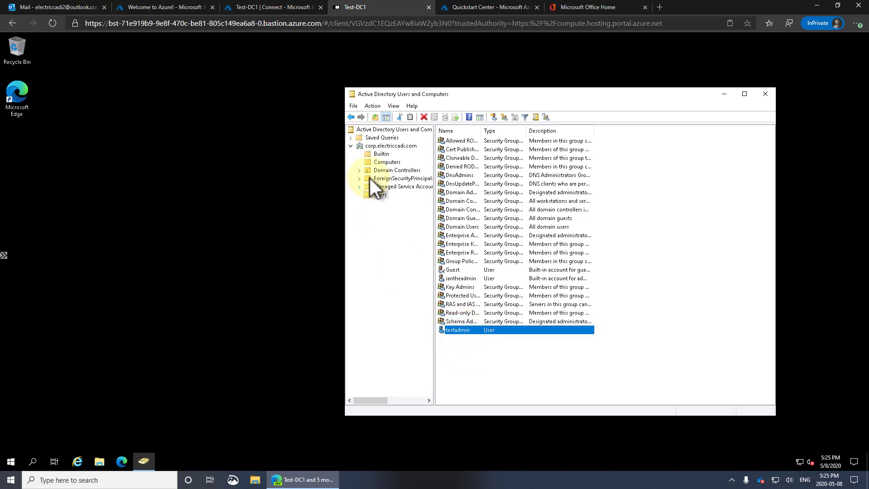
click(383, 163)
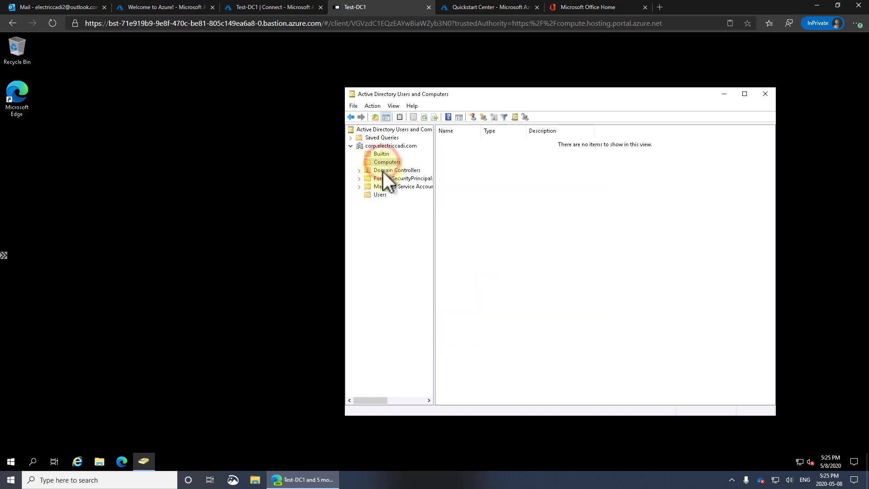
click(383, 172)
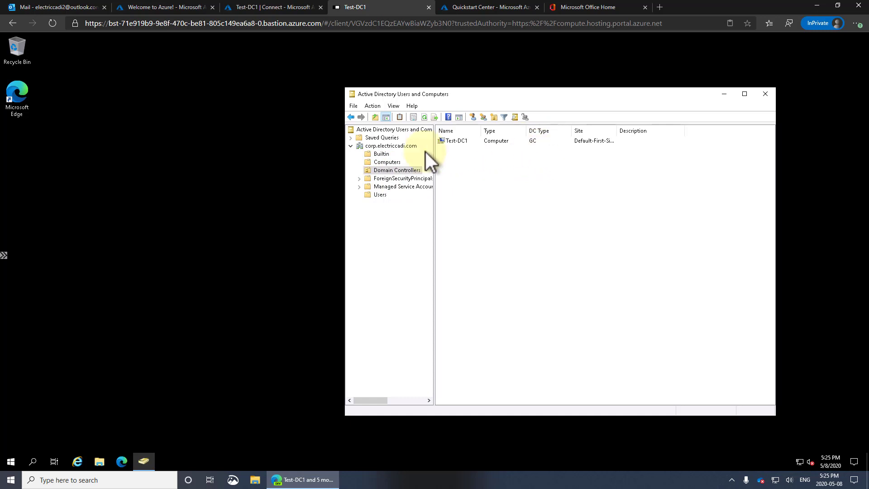
click(386, 154)
click(390, 146)
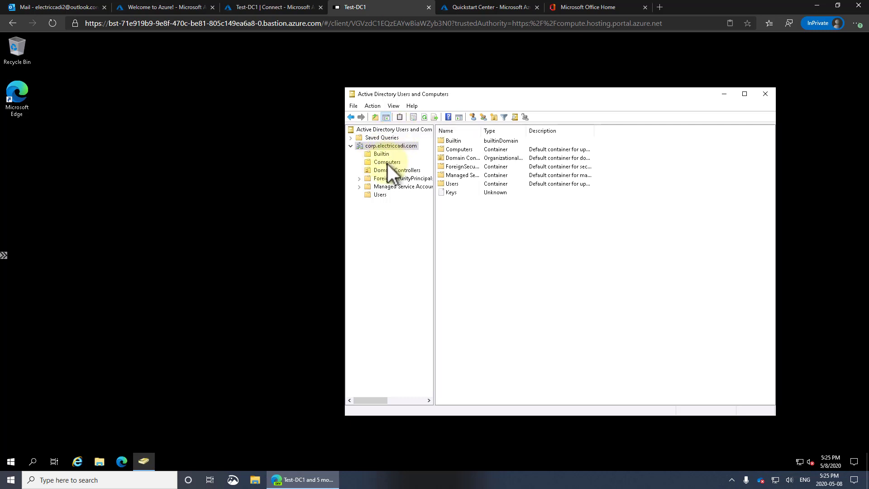
Step: Move the Active Directory window left and return to the Azure portal Home page
drag(547, 95, 403, 88)
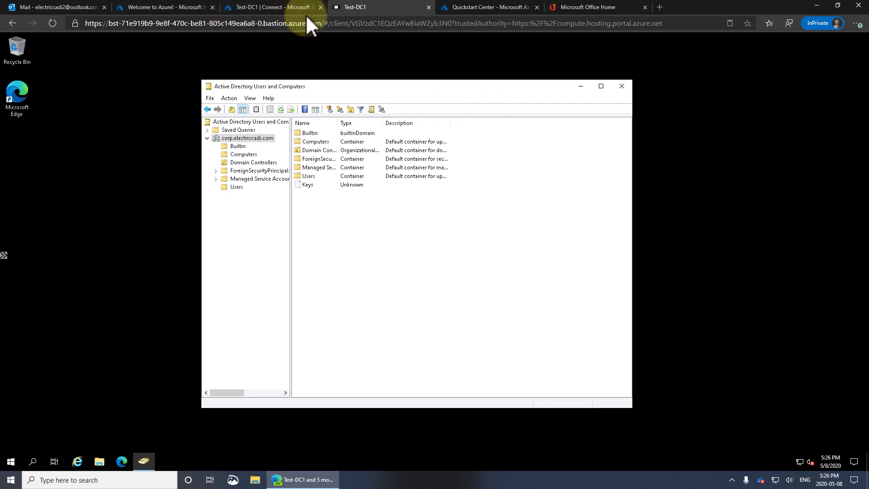
click(272, 10)
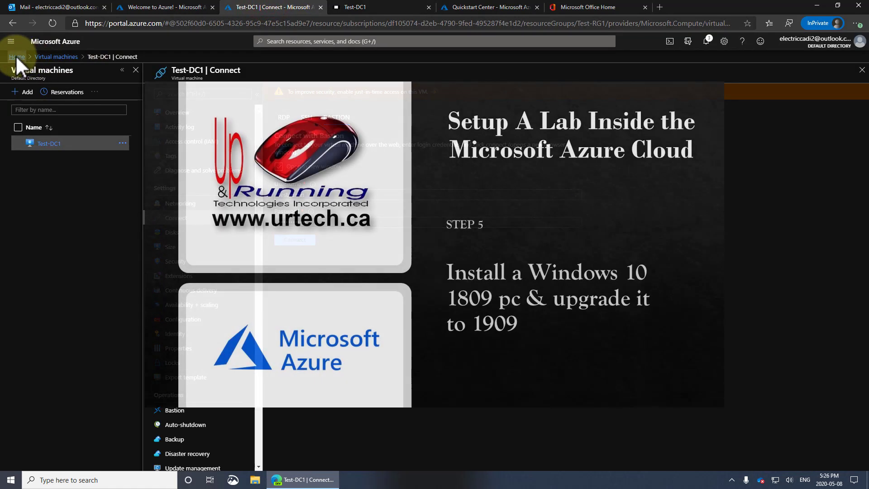
click(17, 55)
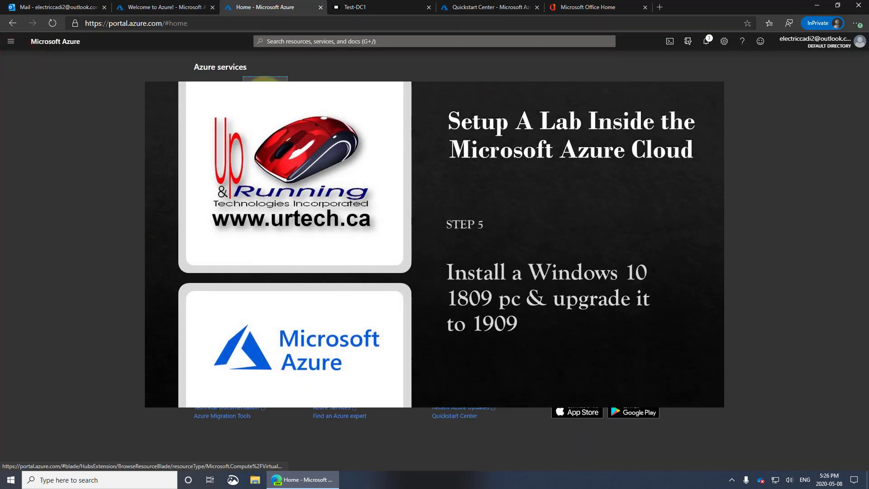
Step: Go to Virtual machines and start adding a new VM
click(265, 91)
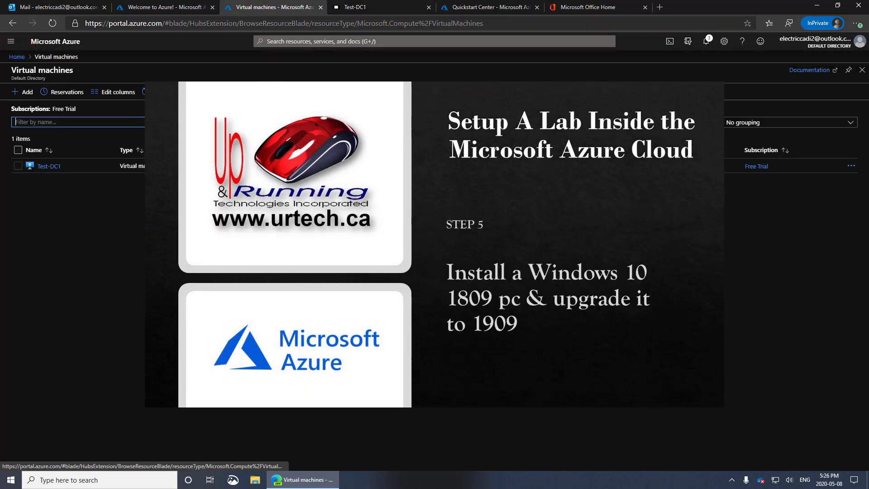
click(26, 92)
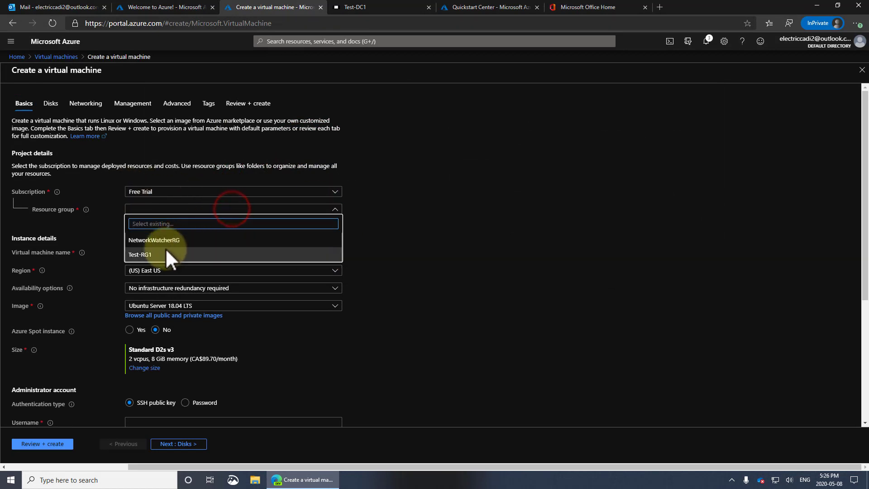
Step: Set resource group Test-RG1, name Test-PC1, region West US 2, and the Windows 10 Pro 1809 image
click(143, 252)
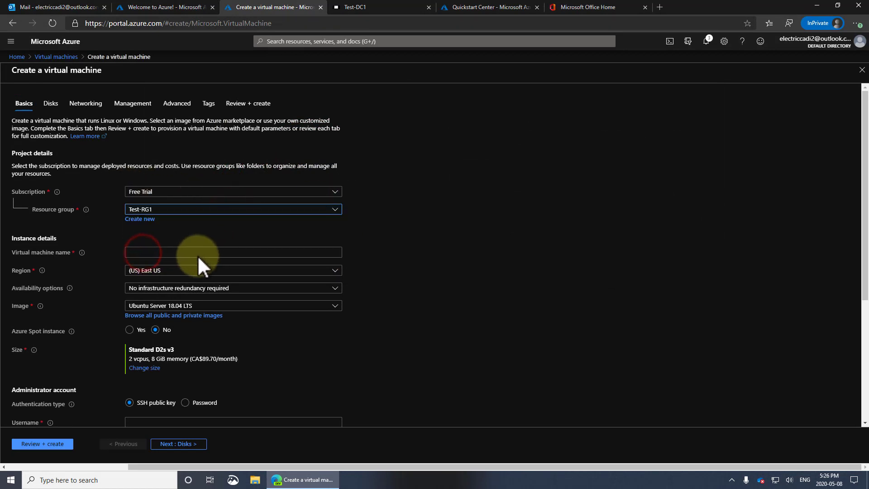
click(198, 255)
text(T)
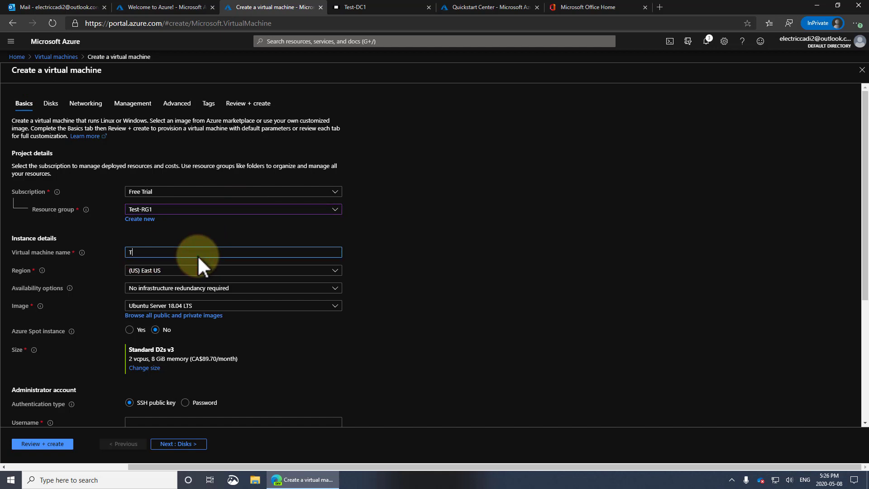
text(est-PC1)
click(235, 270)
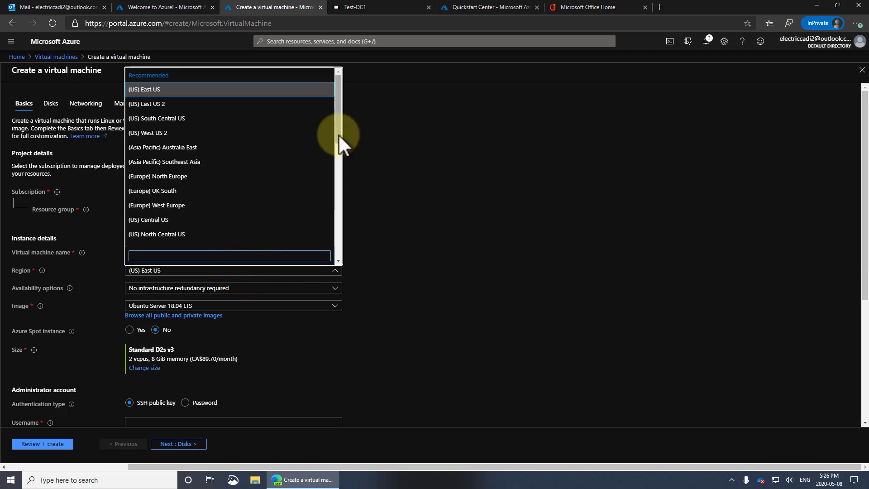
click(232, 130)
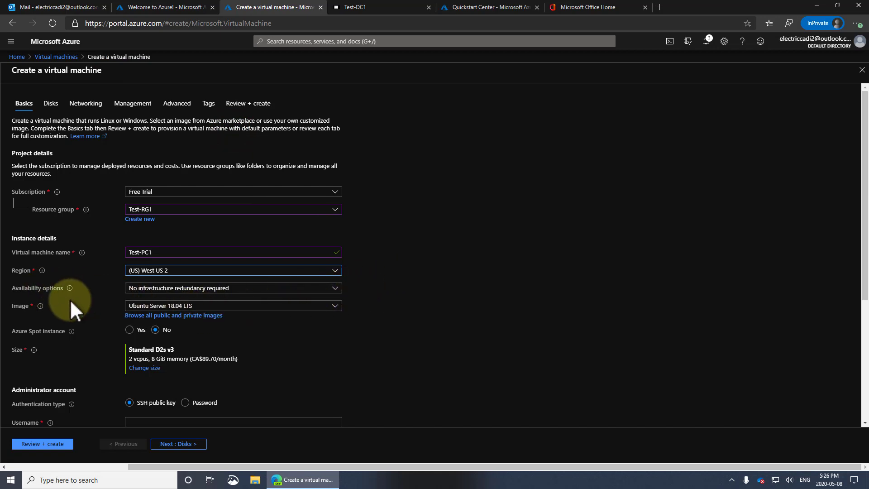
click(184, 306)
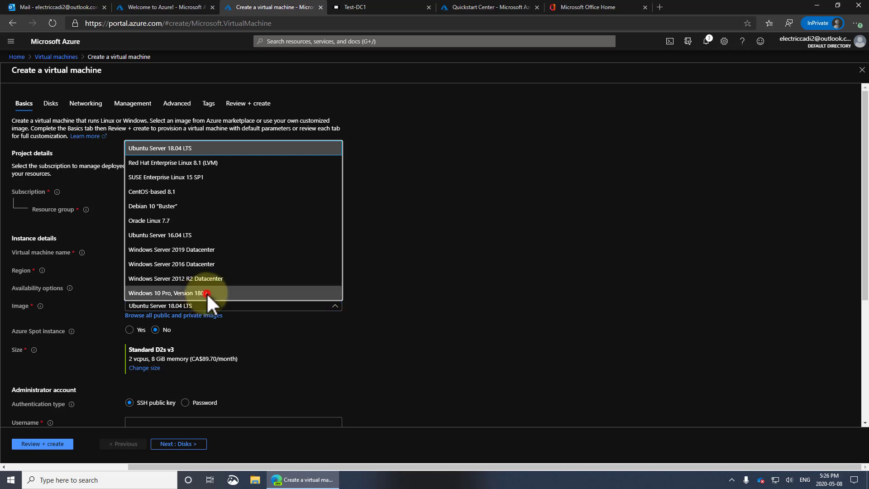
click(206, 293)
scroll(412, 337, down, 3)
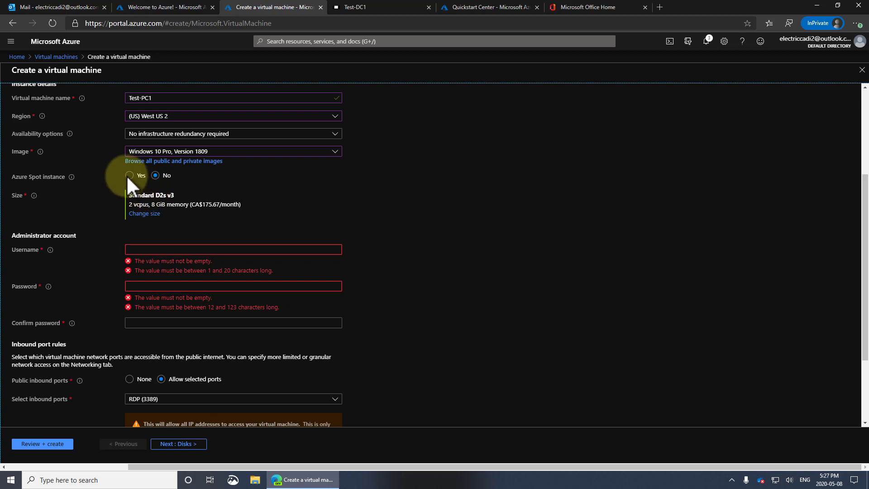
click(144, 212)
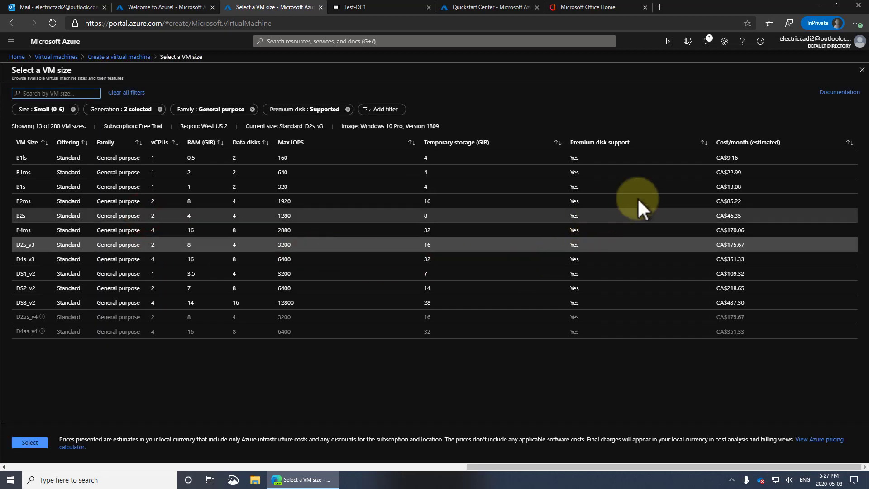
Step: Sort sizes by Cost/month and apply Standard B2s to the VM
click(747, 142)
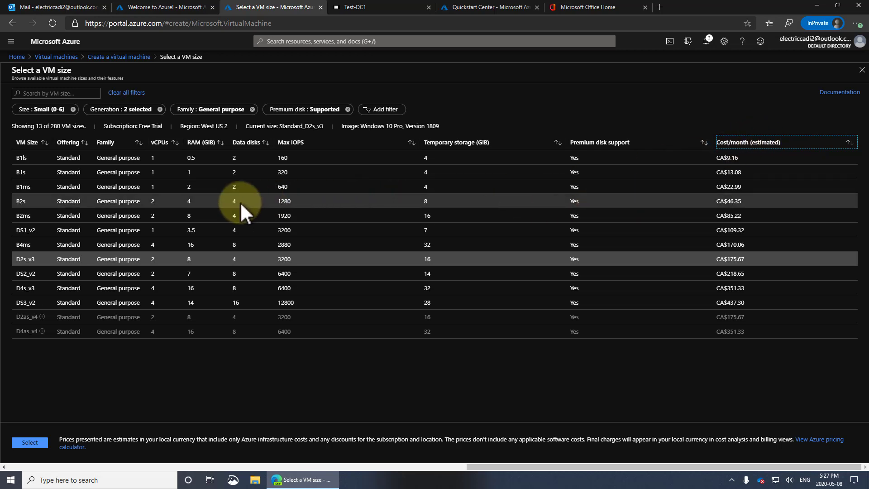
click(190, 201)
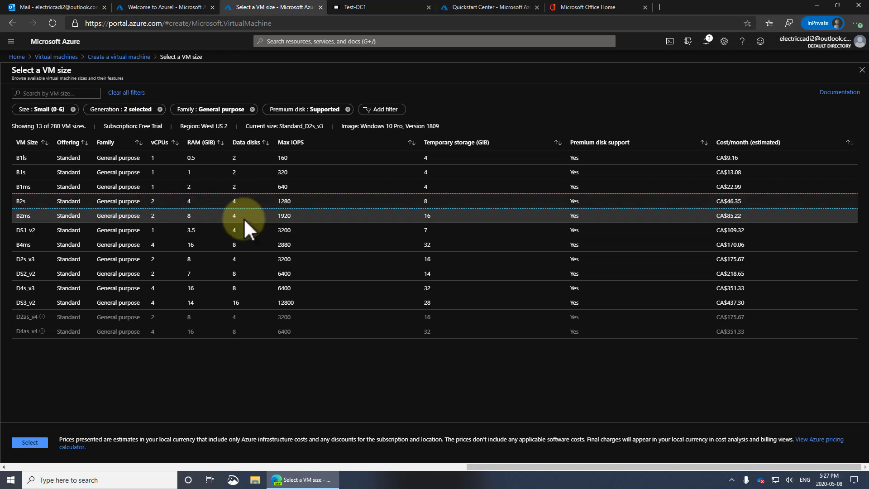
click(30, 442)
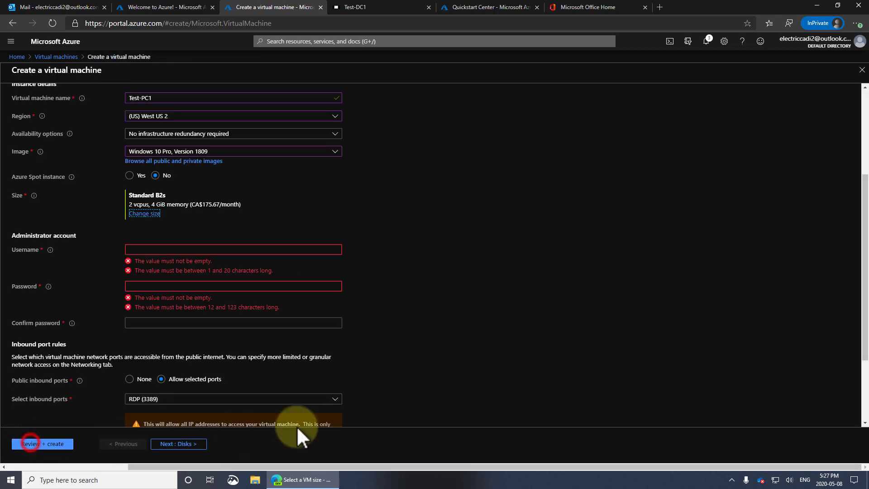
Step: Enter the administrator username and password, and re-enter the password to confirm it
click(158, 251)
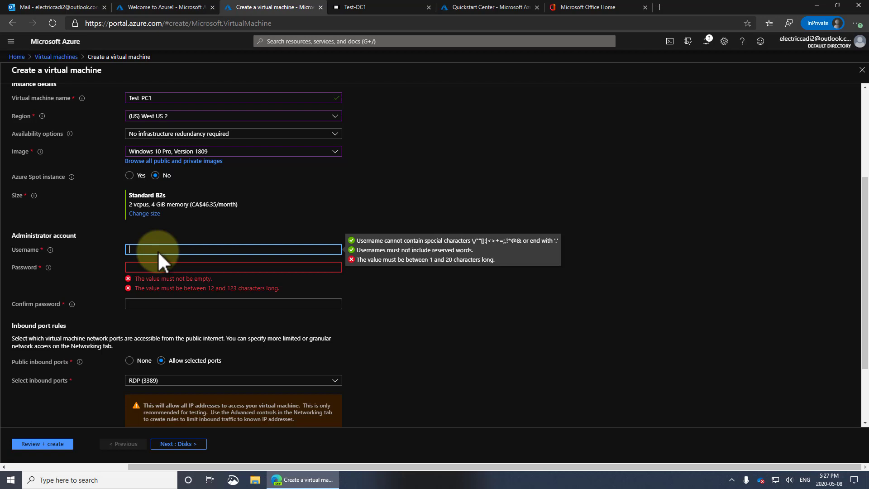
text(user1)
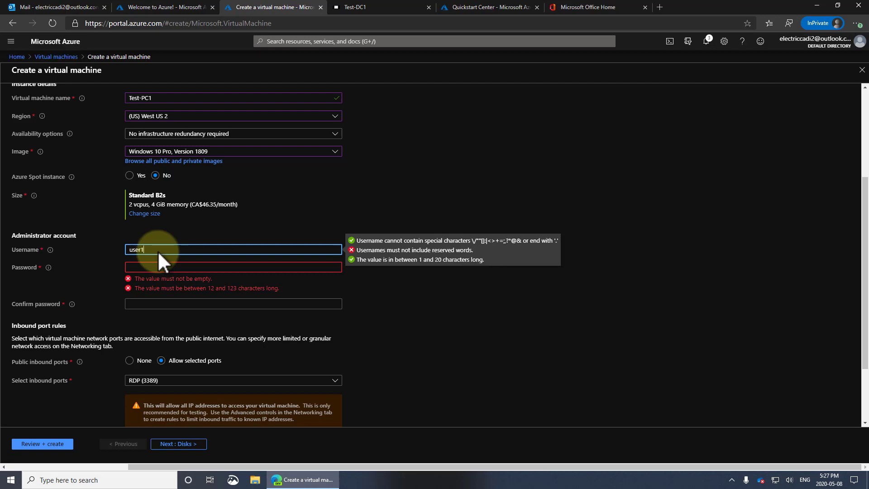
key(Tab)
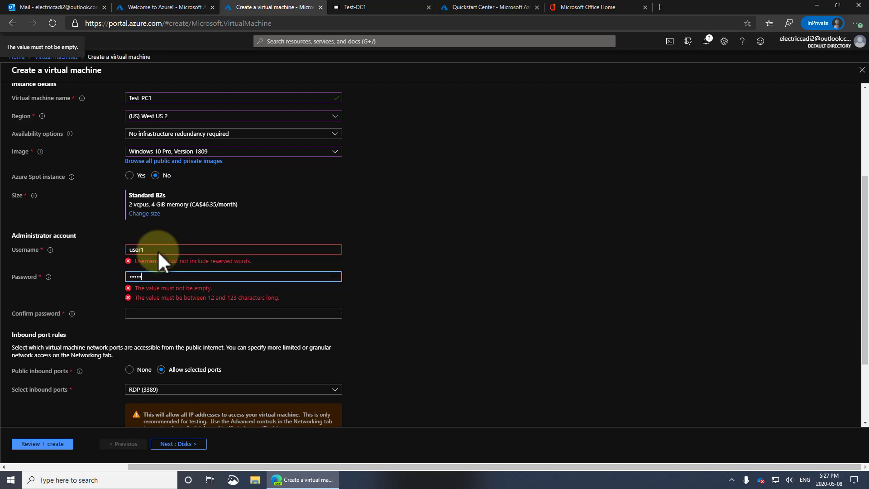
text(••••••••••••)
key(Tab)
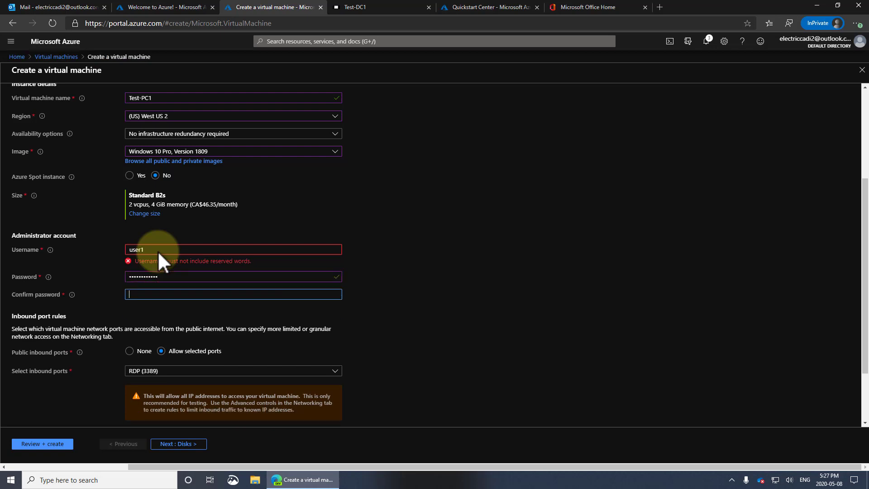
text(••••••)
key(BackSpace)
key(BackSpace)
key(BackSpace)
key(BackSpace)
key(BackSpace)
text(•••••••)
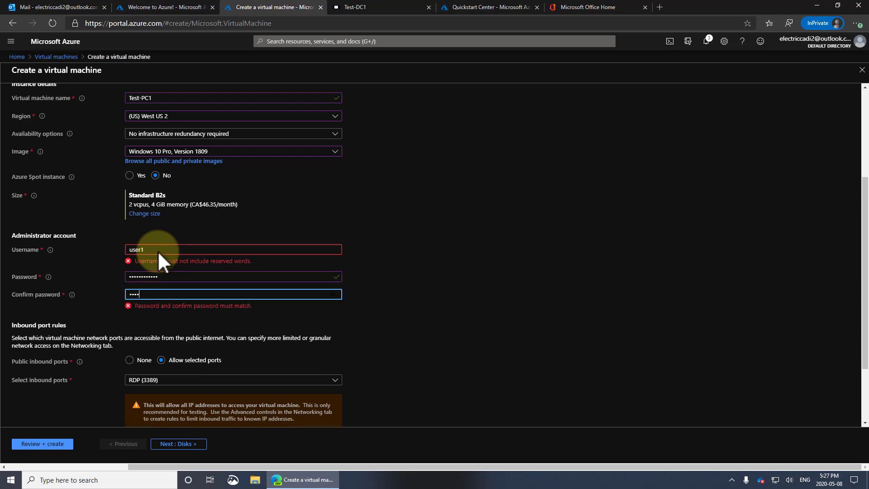
text(••••)
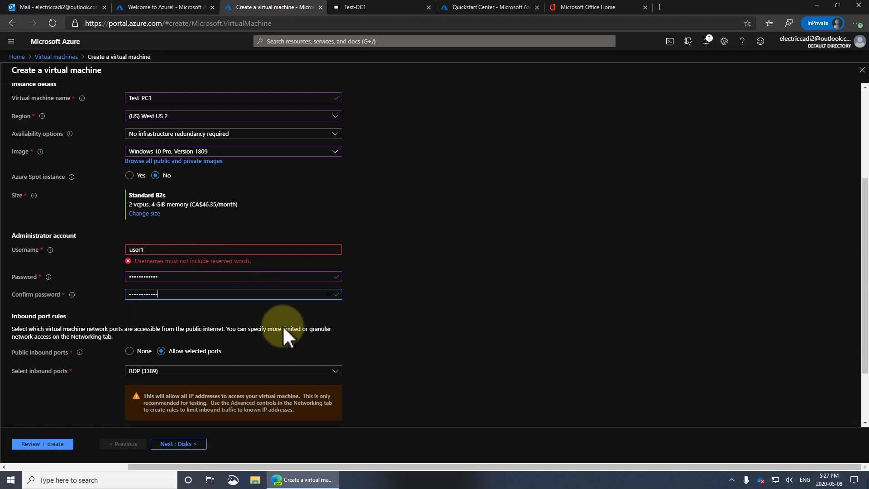
Step: Set public inbound ports to None and confirm an eligible existing Windows 10 license
scroll(282, 325, down, 3)
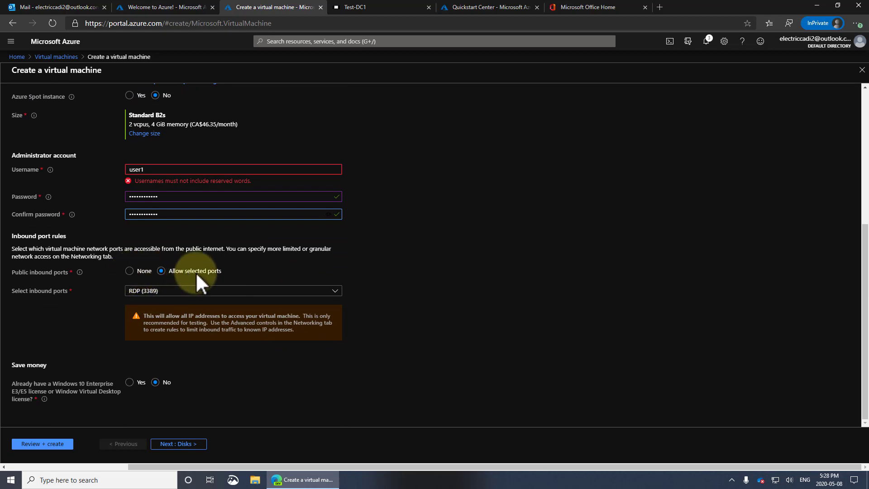
click(129, 271)
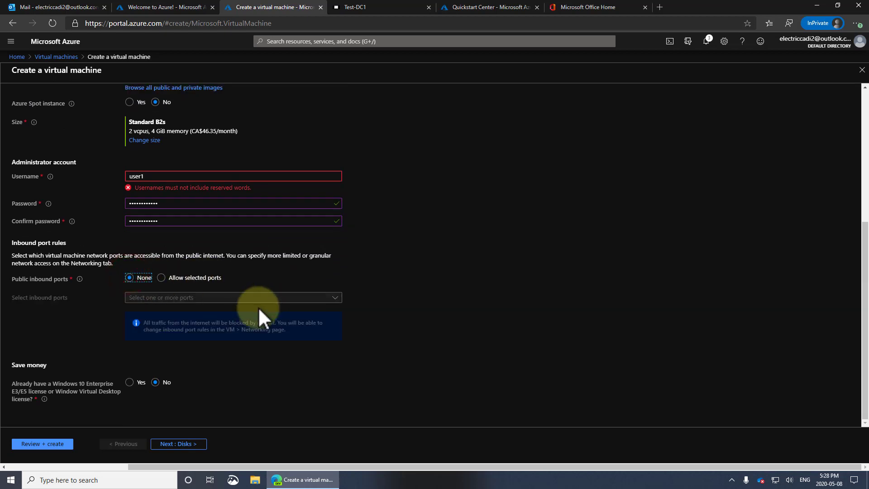
click(132, 381)
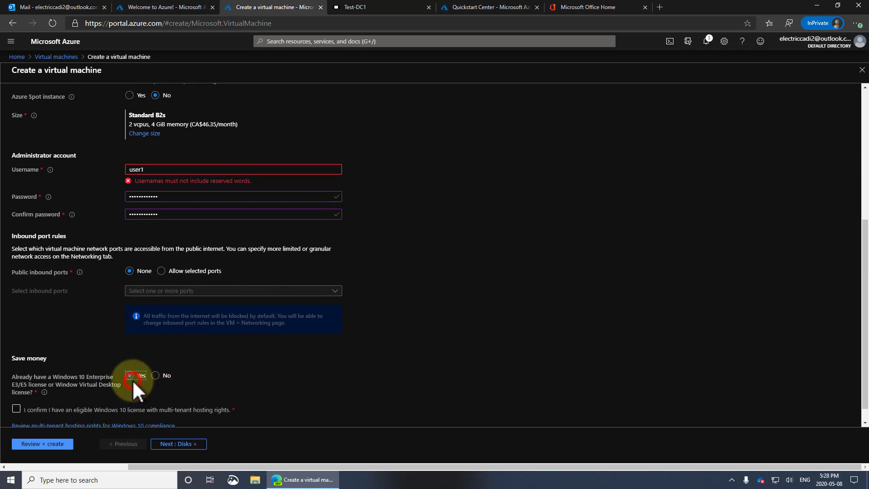
click(15, 408)
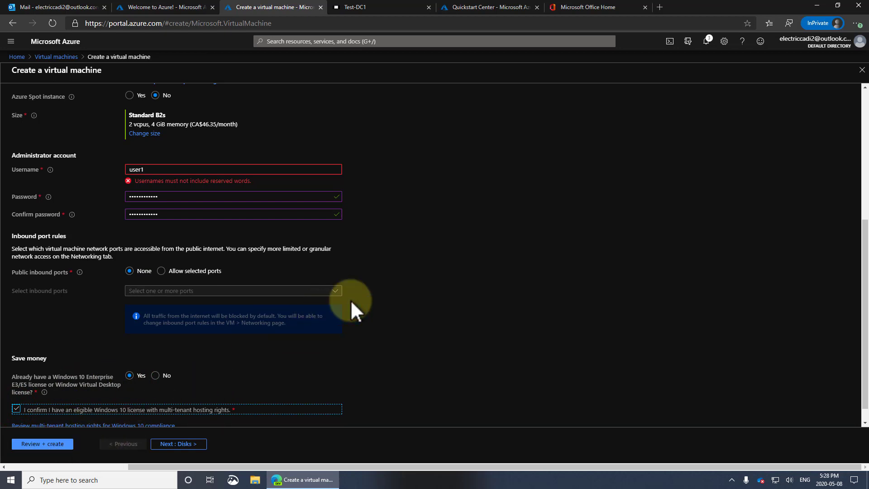
scroll(350, 300, up, 5)
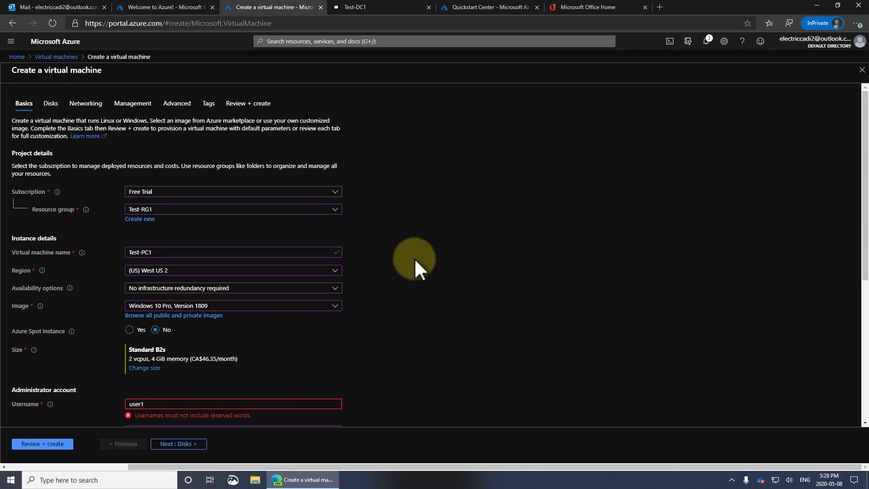
Step: Set the OS disk type to Standard HDD on the Disks tab
click(51, 104)
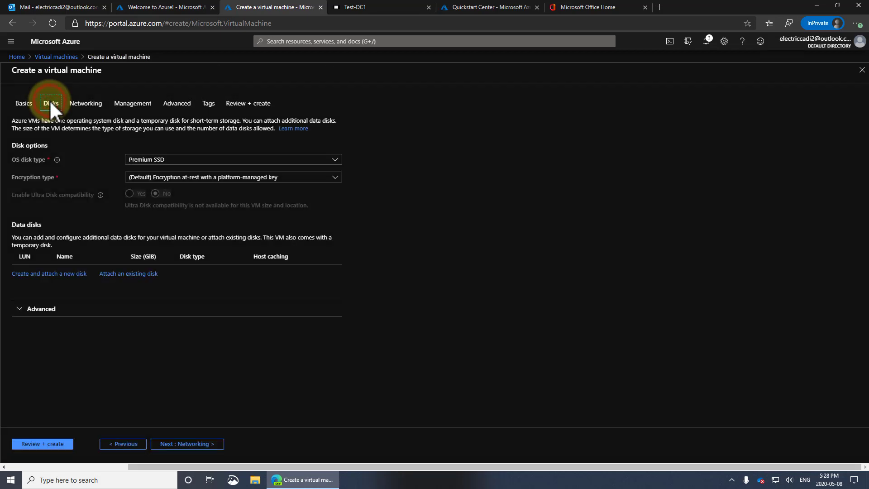
click(196, 159)
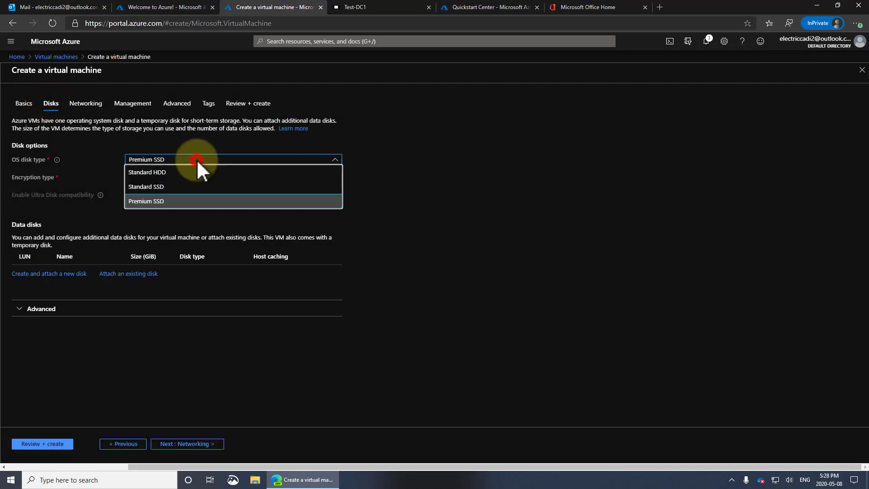
click(164, 172)
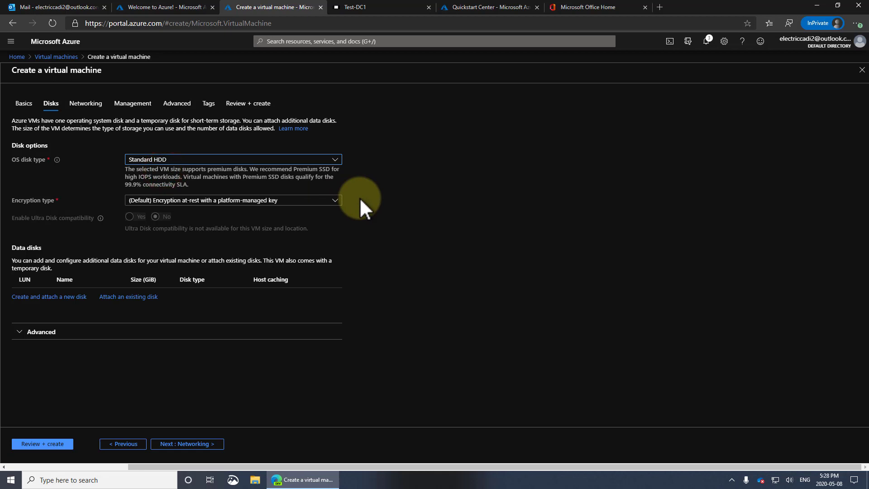
Step: Enable auto-shutdown at 7:00:00 PM in (UTC-07:00) Mountain Time
click(140, 105)
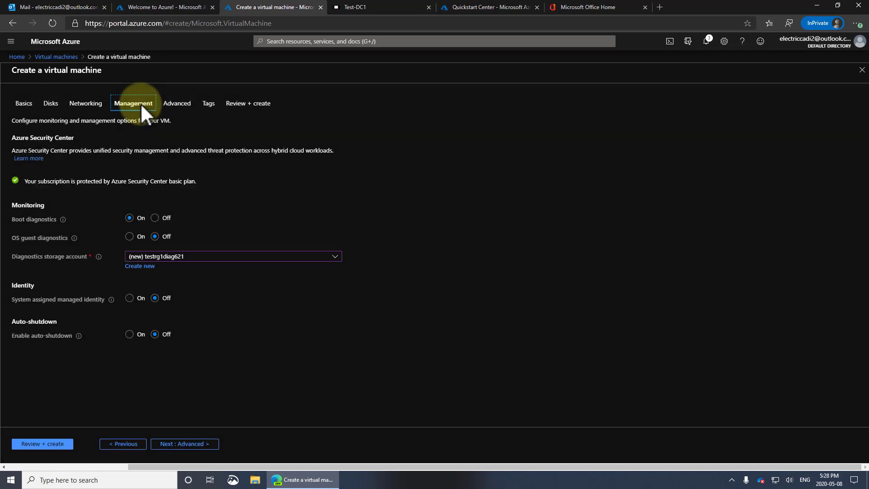
click(130, 335)
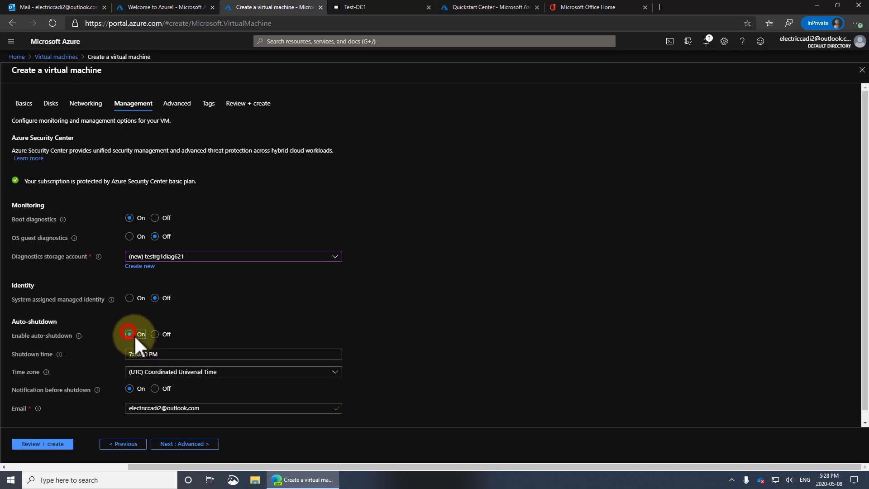
click(335, 372)
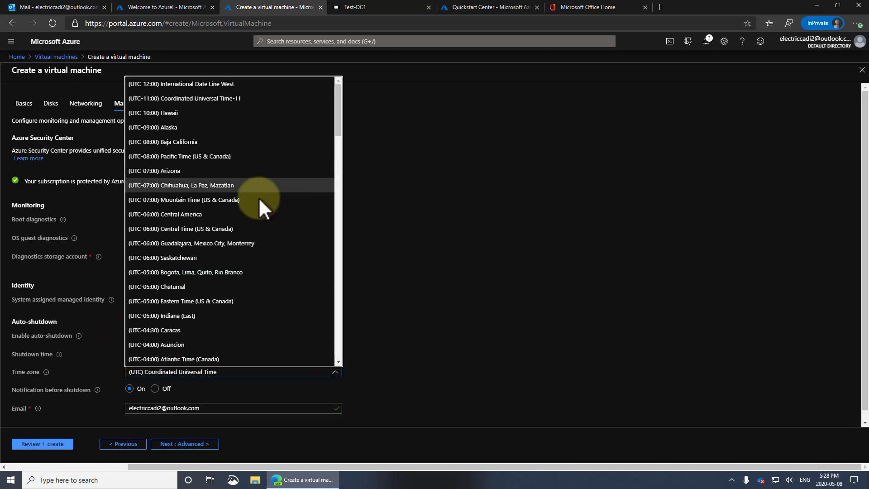
click(238, 200)
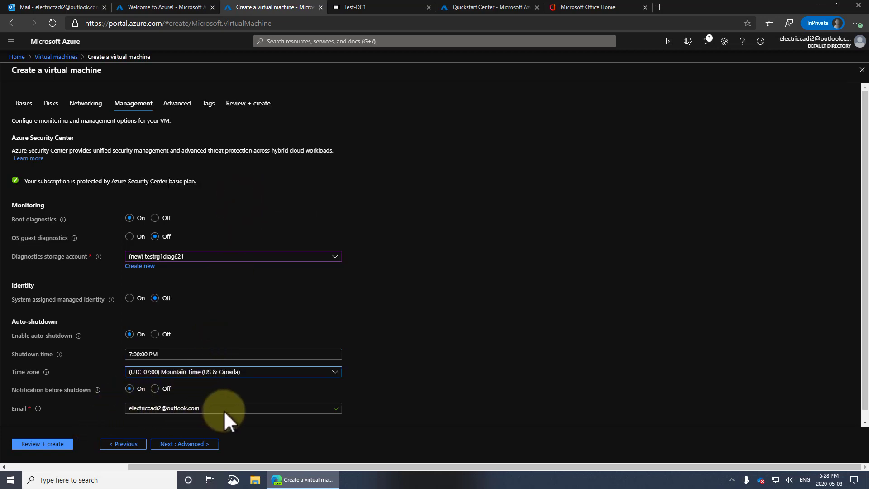
click(183, 105)
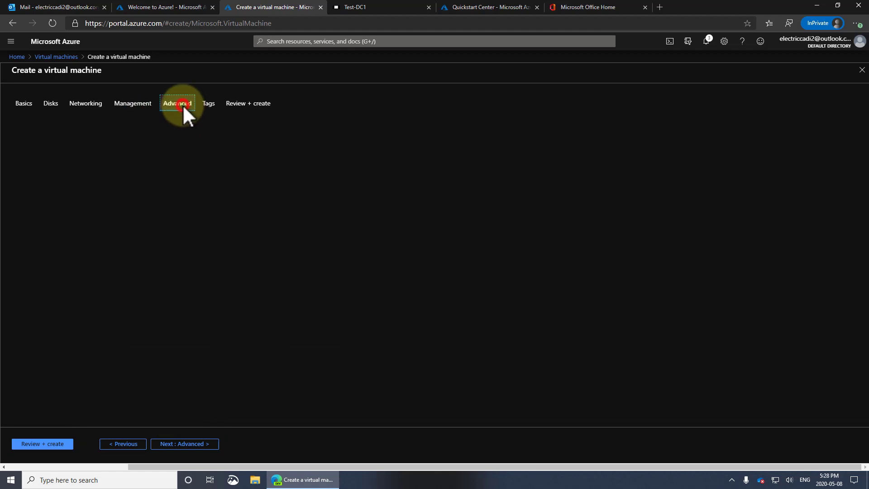
Step: Choose VM generation Gen 2, then view Review + create showing validation failed on Basics
scroll(272, 217, down, 2)
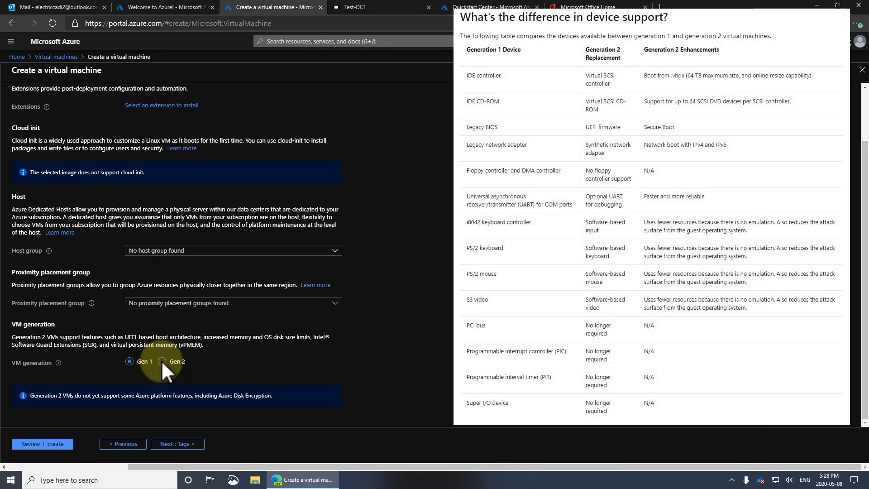
click(162, 361)
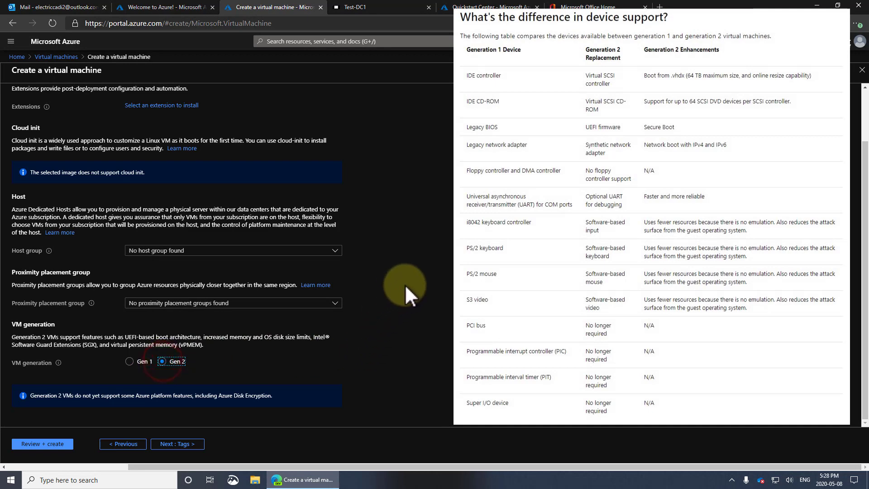
scroll(421, 276, up, 2)
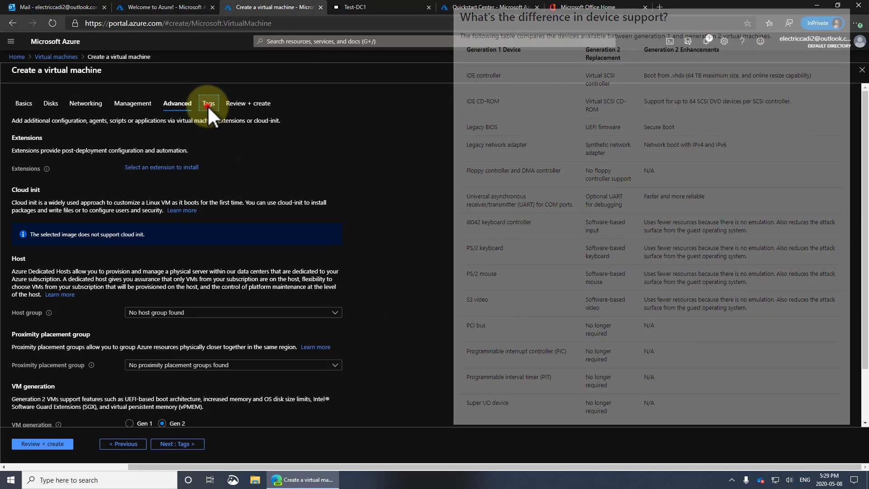
click(209, 104)
click(249, 104)
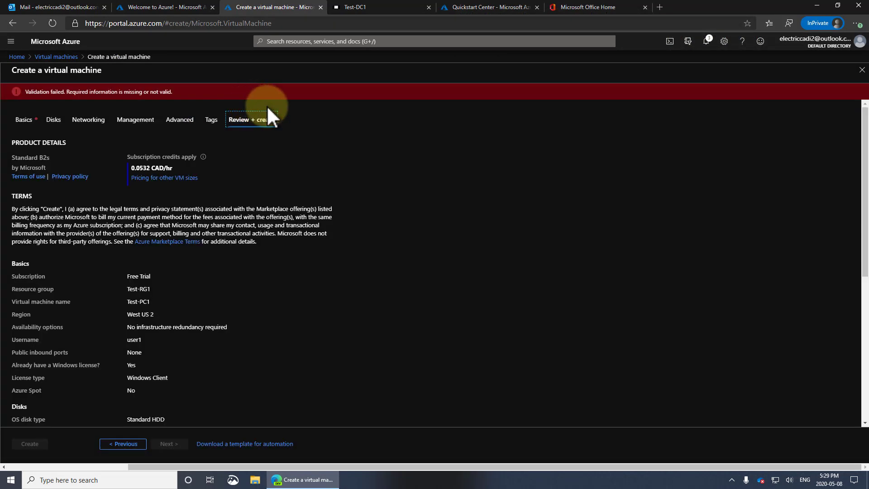
scroll(344, 276, down, 5)
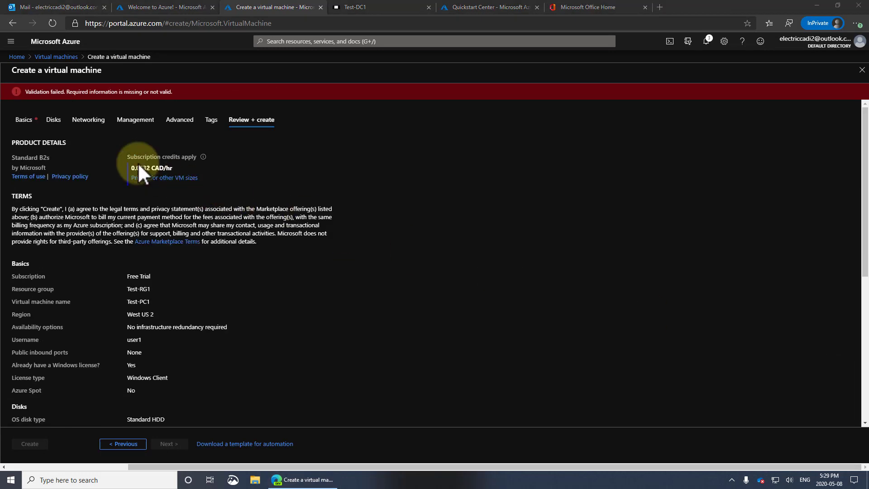
Step: Replace the Basics username user1 with testuser1, then review and create the Test-PC1 VM
click(30, 120)
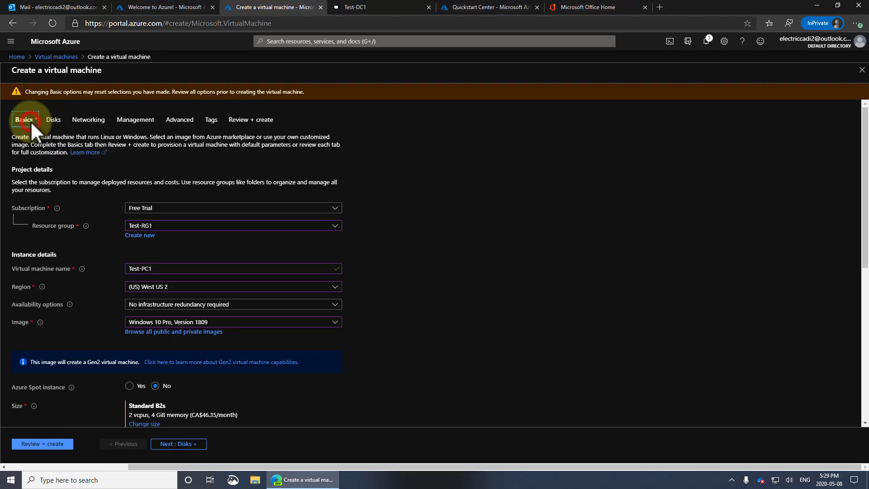
scroll(483, 281, down, 5)
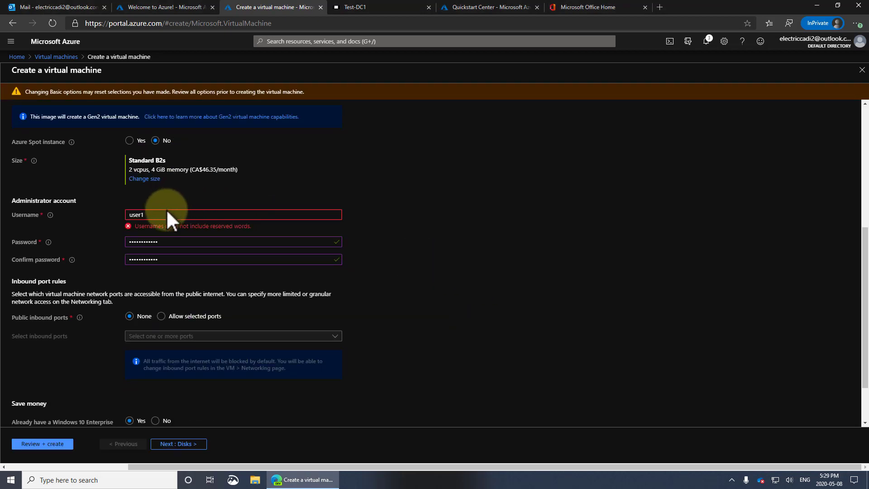
drag(166, 212, 77, 211)
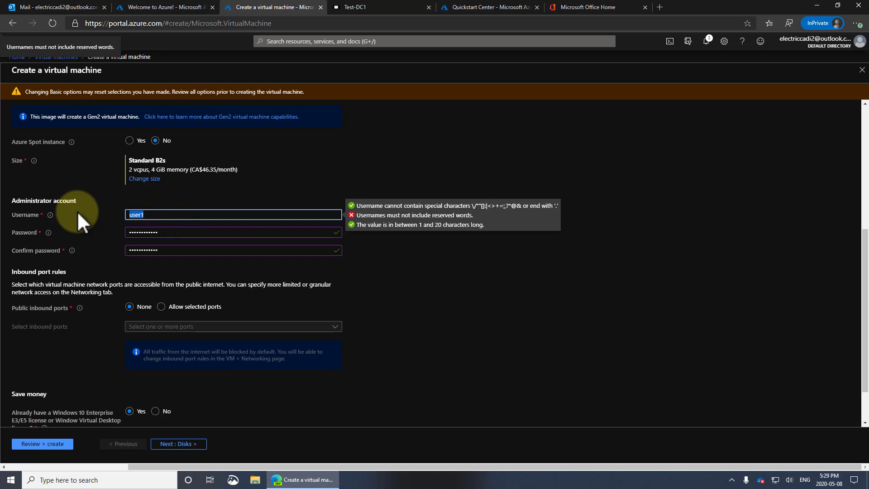
text(testuser1)
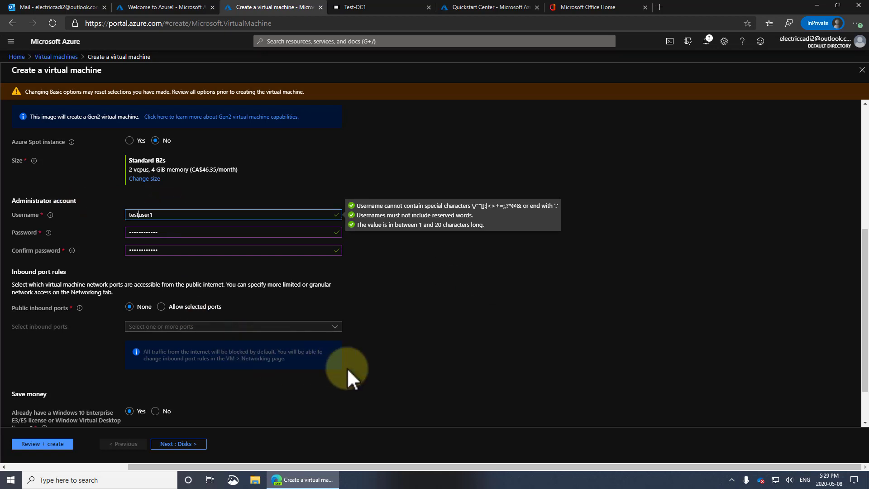
key(Tab)
click(28, 440)
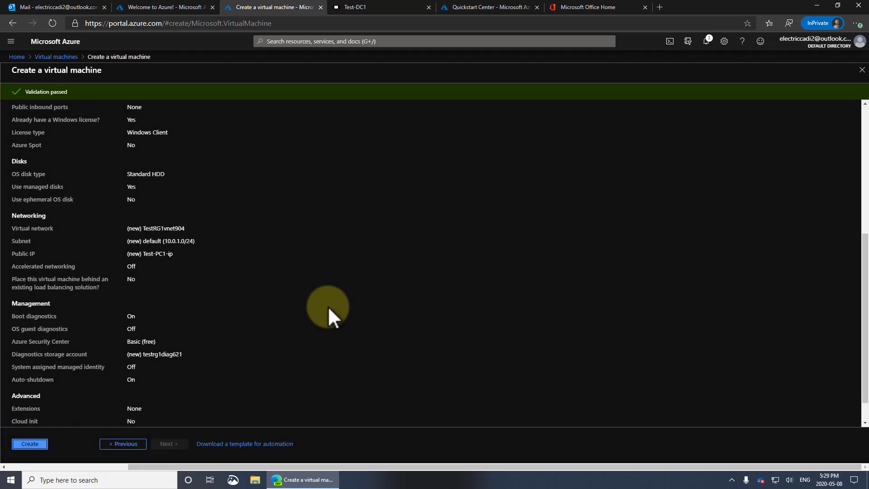
click(38, 441)
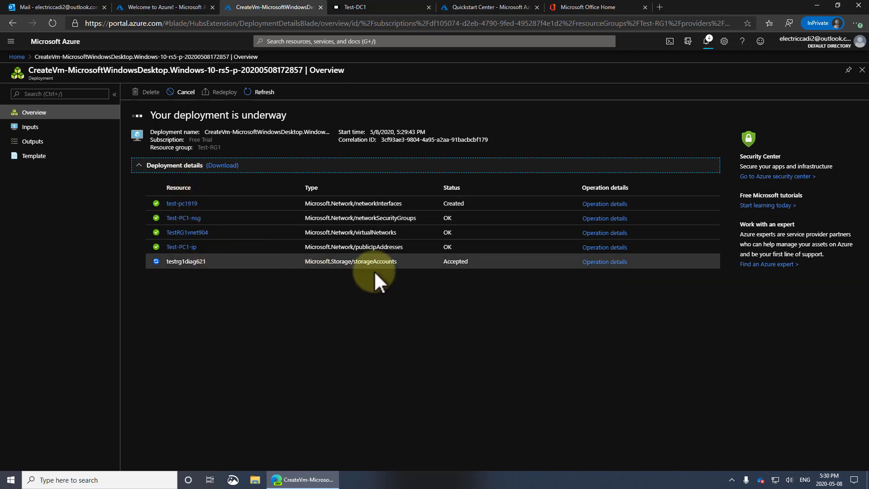
Step: Check the storage account and network interface operation details, then inspect the Test-PC1 entry
click(609, 262)
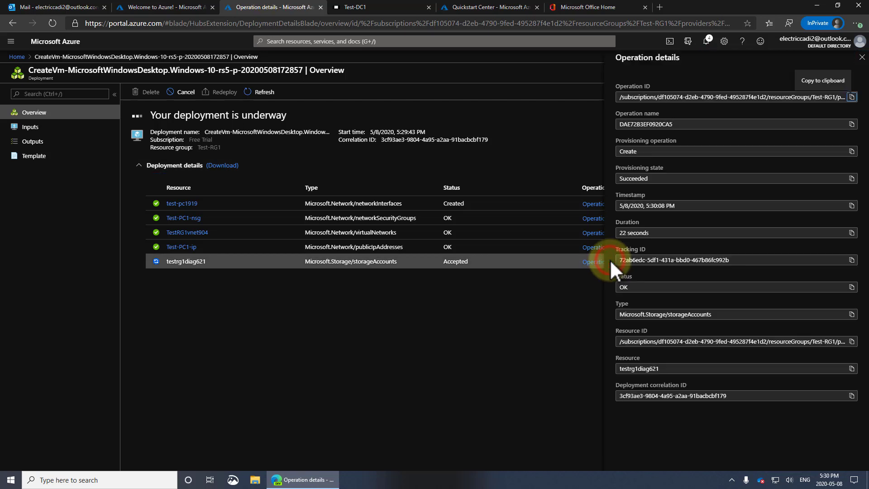
click(861, 57)
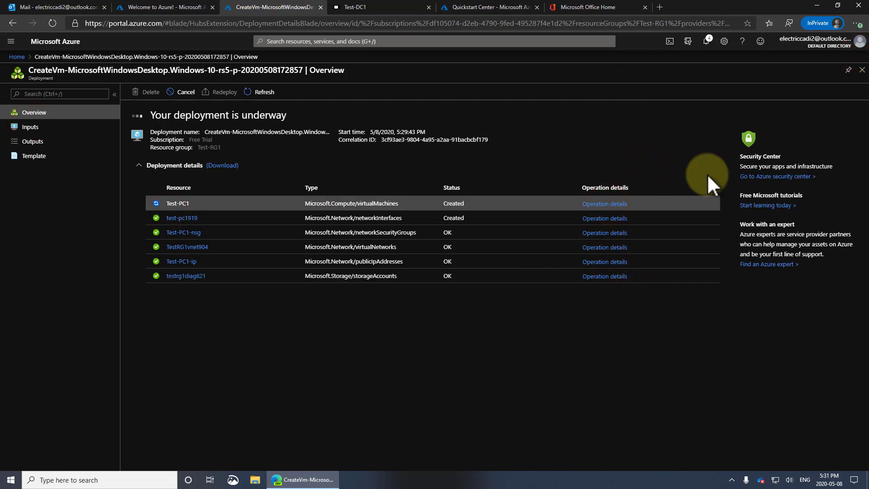
click(605, 218)
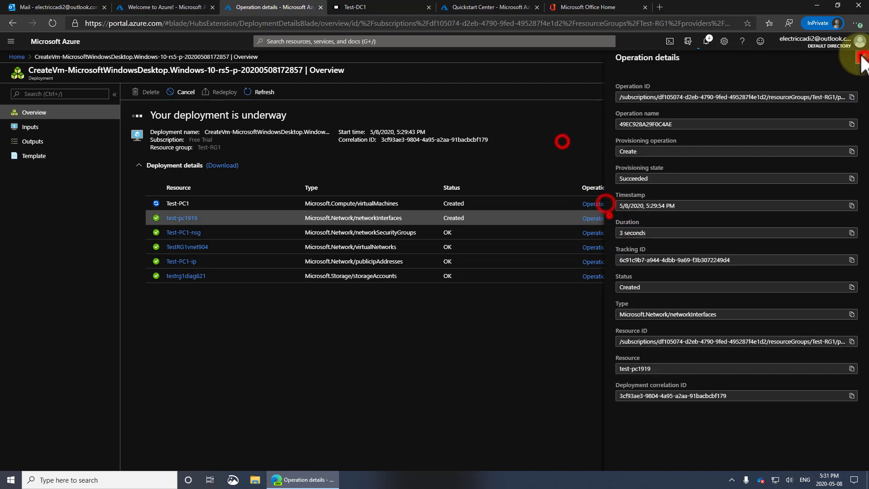
click(861, 54)
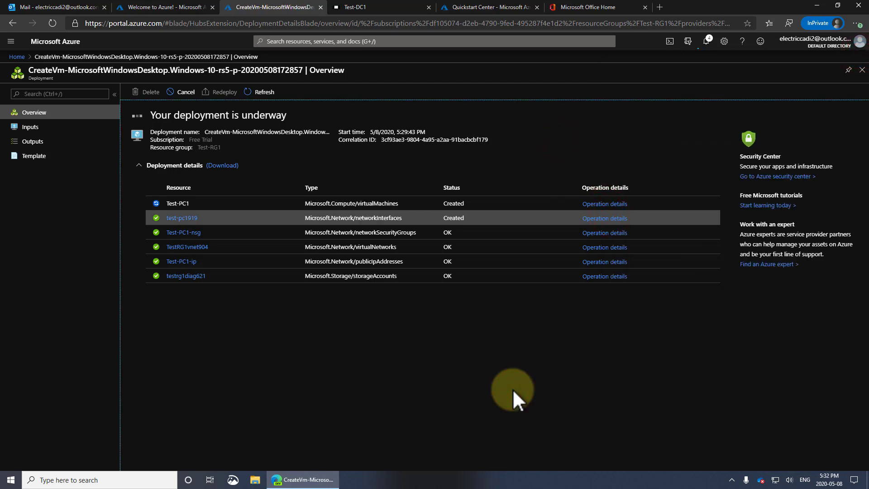
click(593, 204)
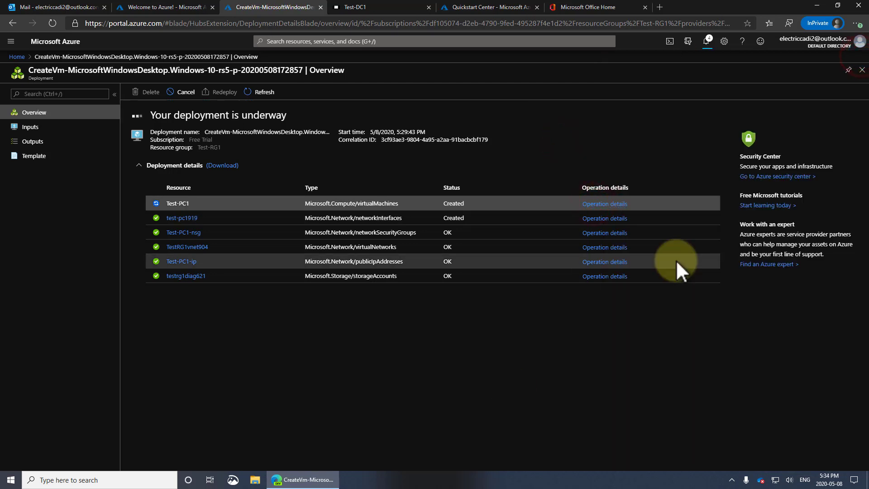
Step: Open Test-PC1 from Home > Virtual machines and bring up its Connect options
click(604, 204)
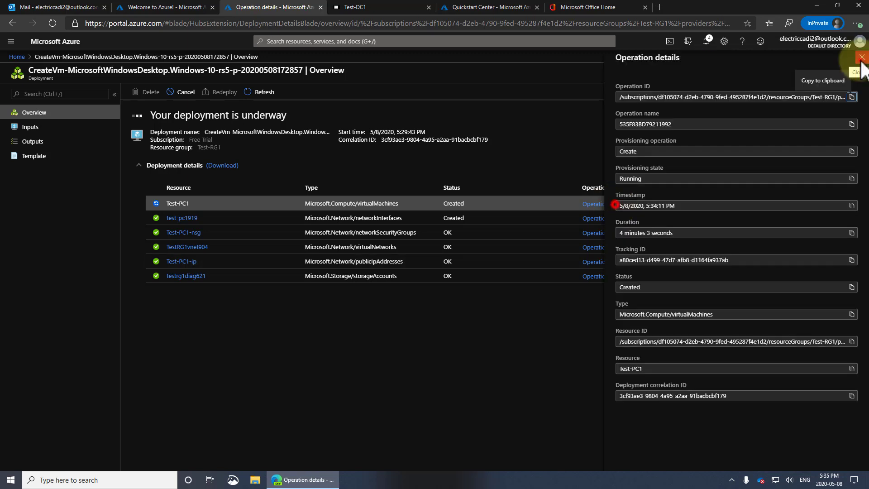
click(860, 59)
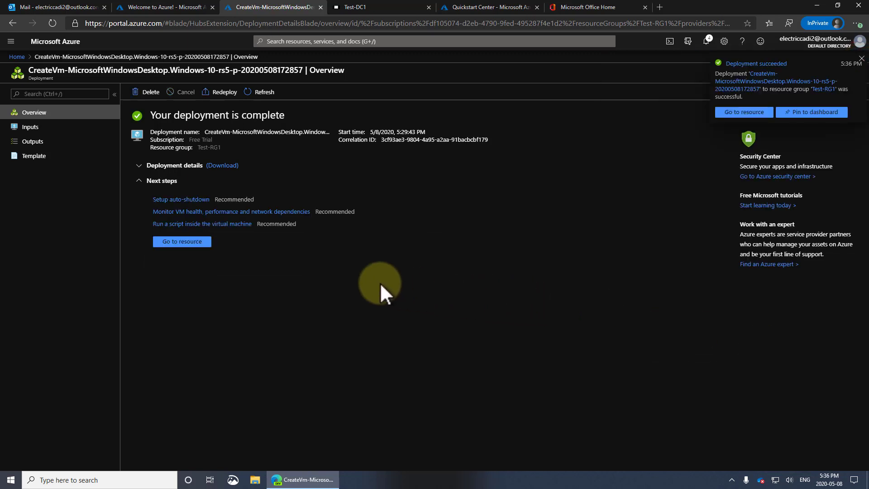
click(186, 238)
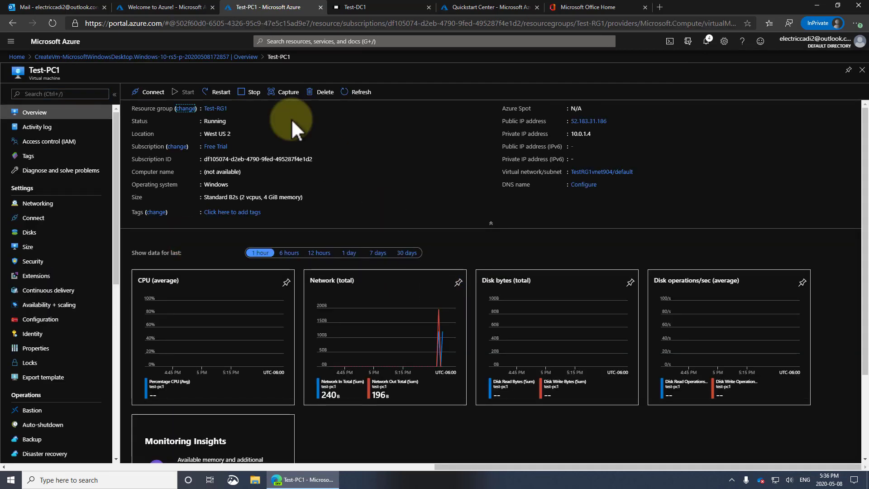
click(18, 55)
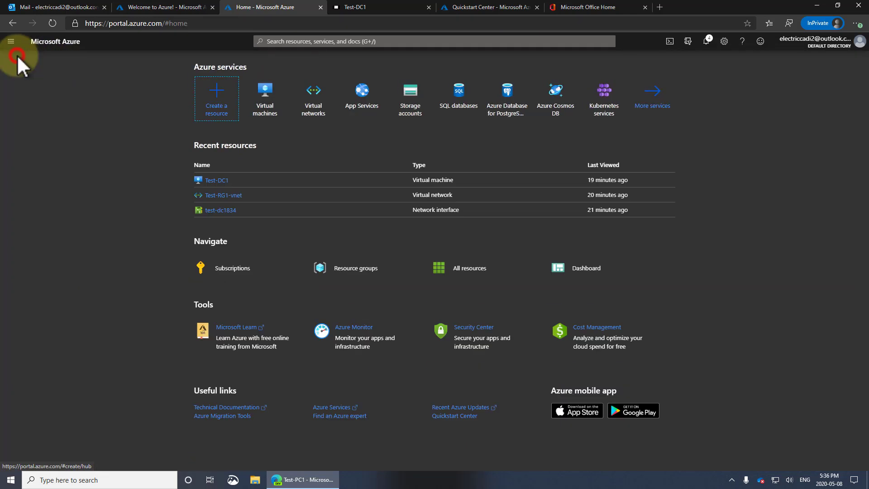
click(262, 93)
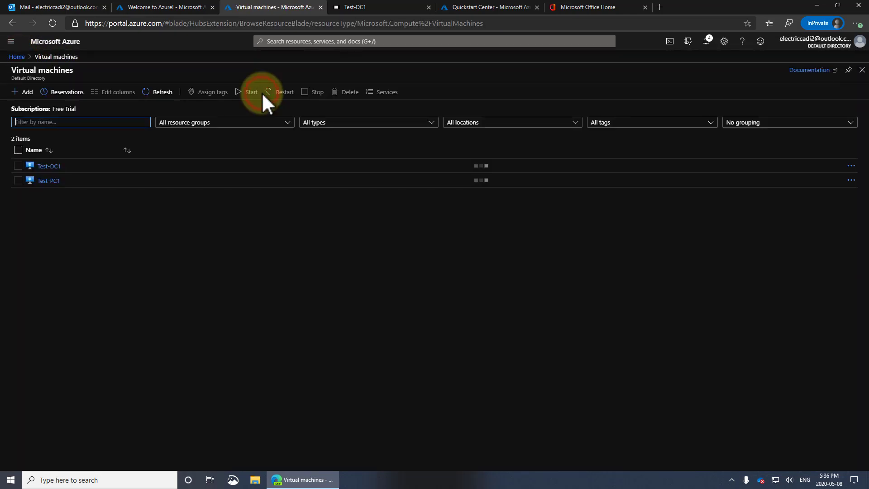
click(49, 181)
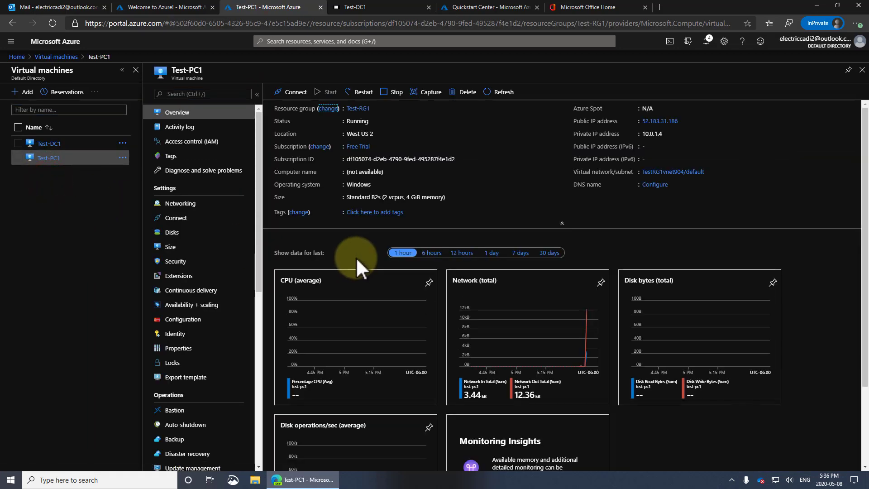
click(289, 91)
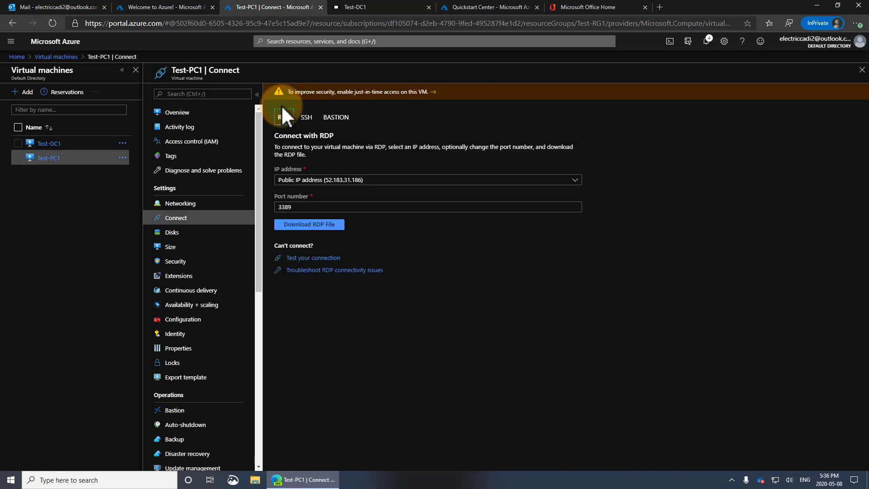
Step: Download and launch Test-PC1.rdp, cancel the RDP connection, and switch to Bastion
click(311, 223)
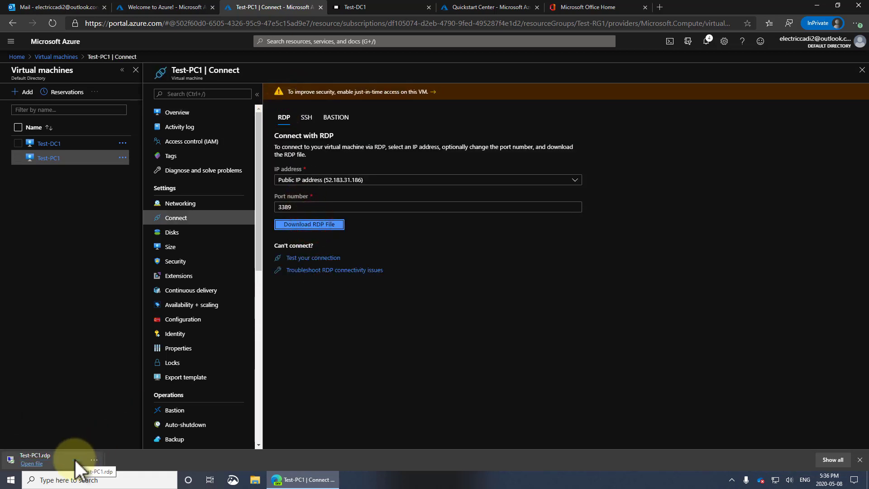
click(42, 455)
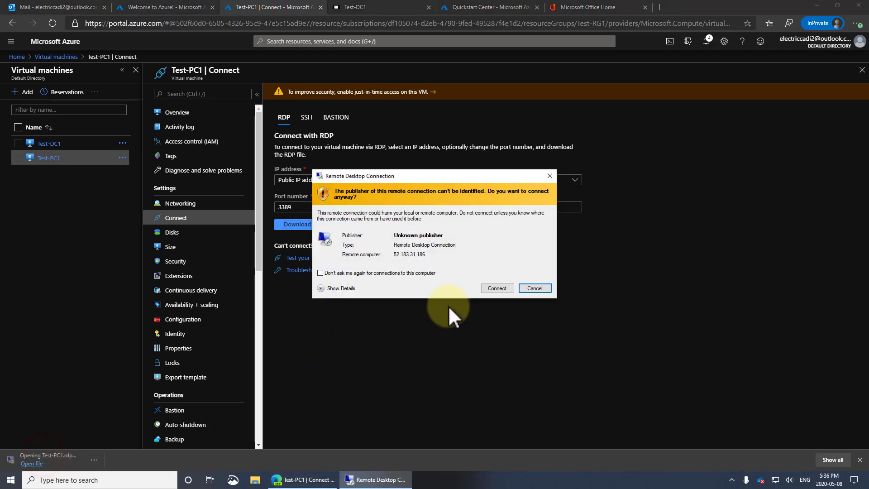
click(398, 273)
click(498, 289)
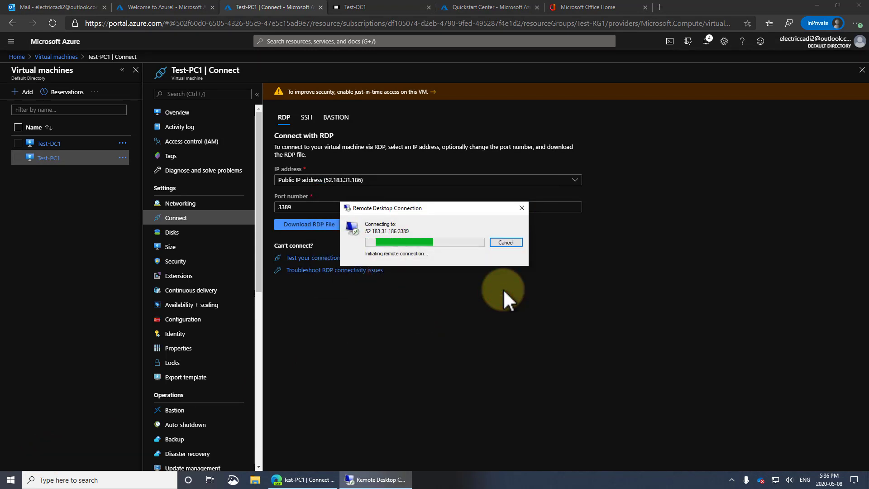
click(508, 243)
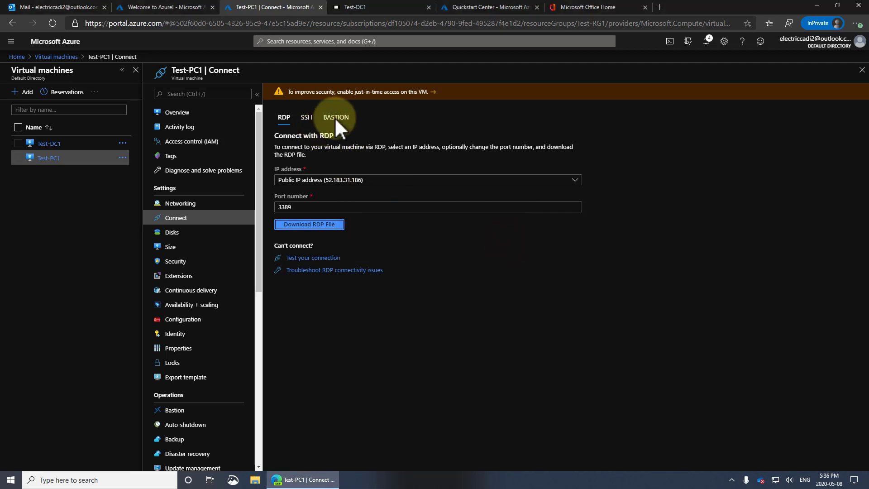
click(335, 117)
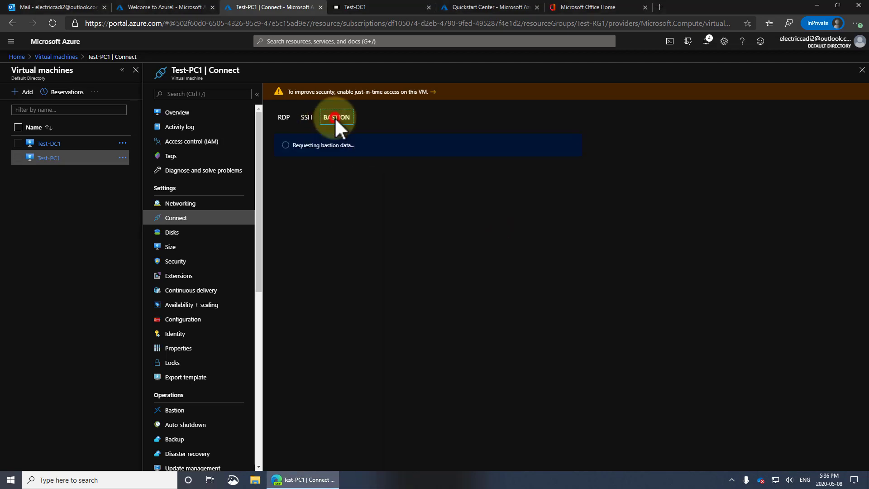
Step: Connect through Bastion with username testuser1 and the account password
click(331, 194)
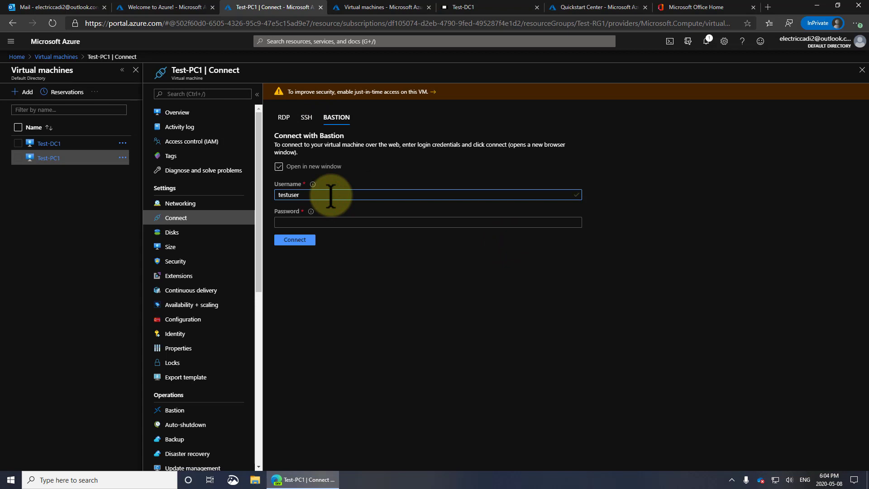
text(testuser1)
key(Tab)
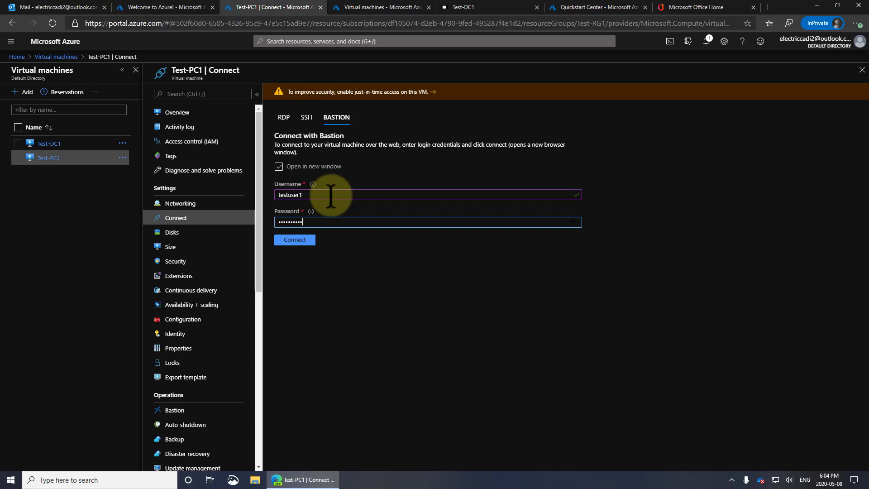
click(299, 240)
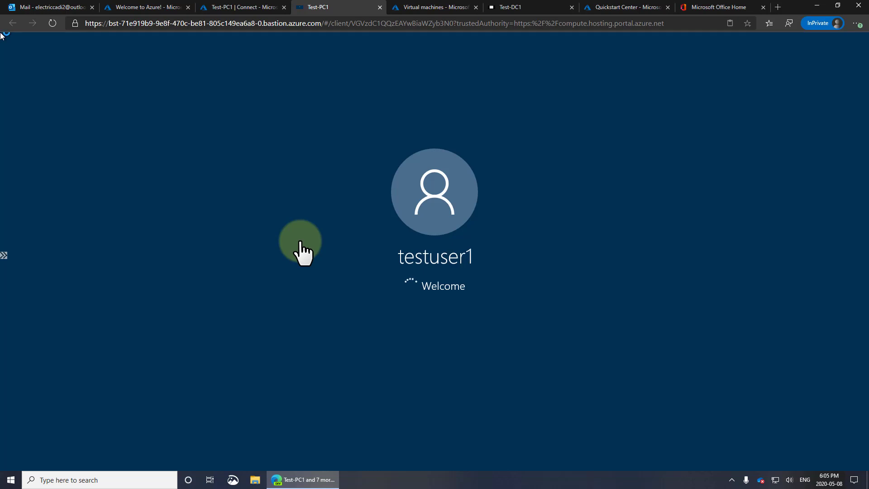
Step: Scroll through Test-PC1's privacy settings page and accept them
click(300, 243)
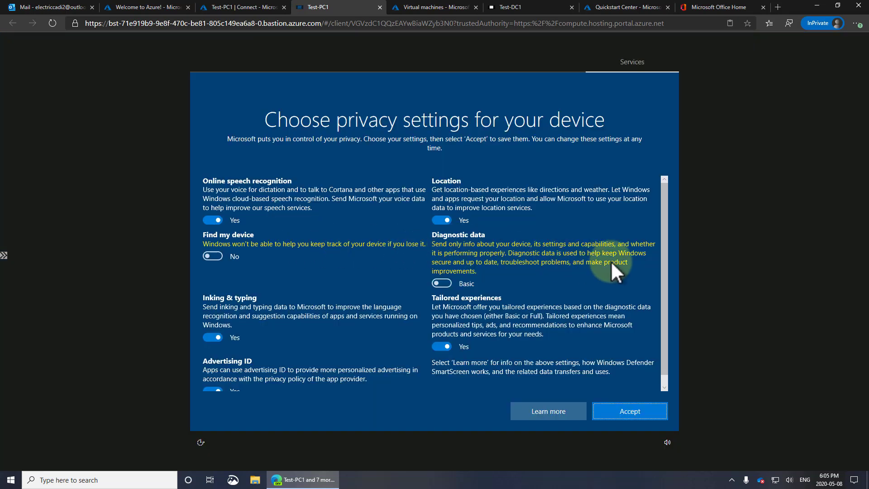
drag(664, 243, 659, 181)
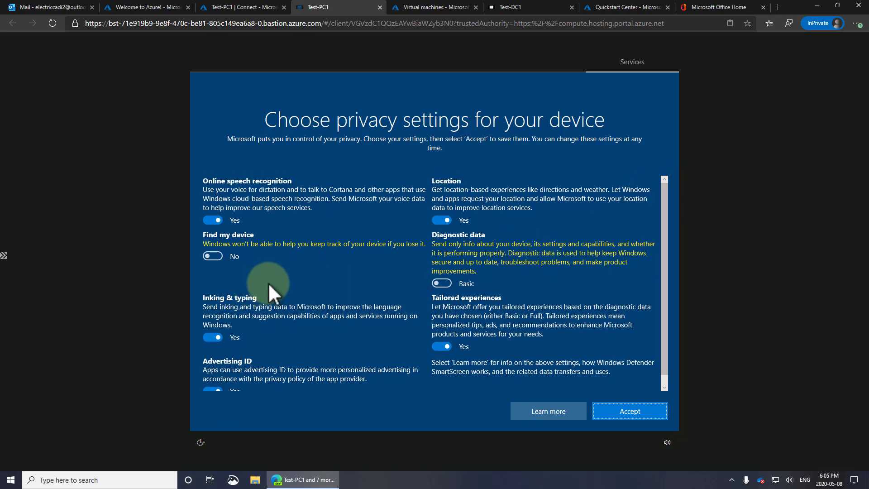
click(621, 410)
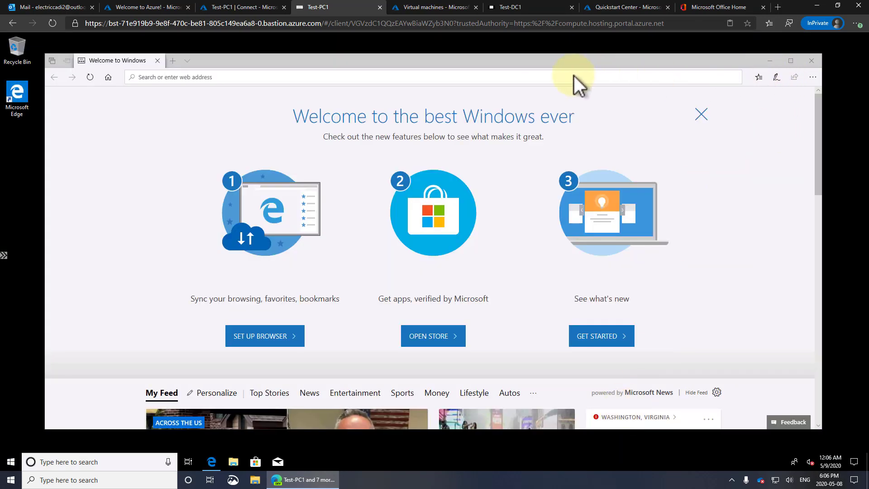
Step: Start a 'credge' web search in Edge and allow the PC to be discoverable on the network
click(528, 75)
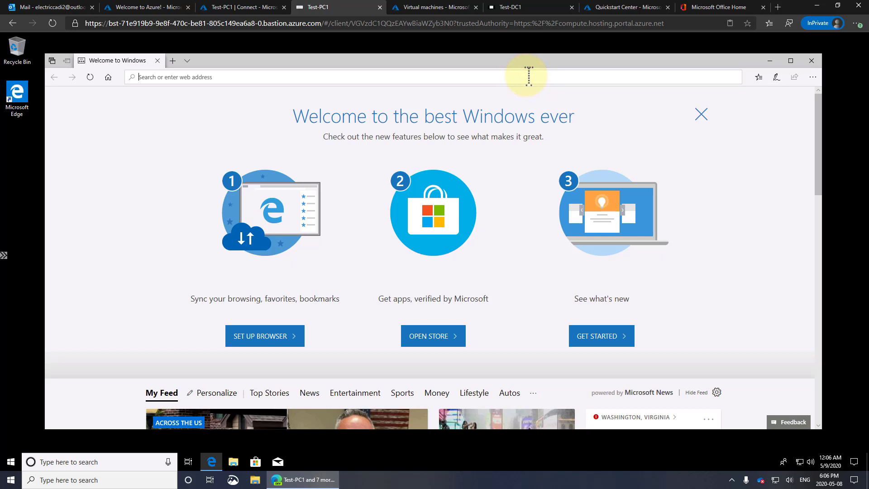
text(cre3d)
key(BackSpace)
key(BackSpace)
text(\)
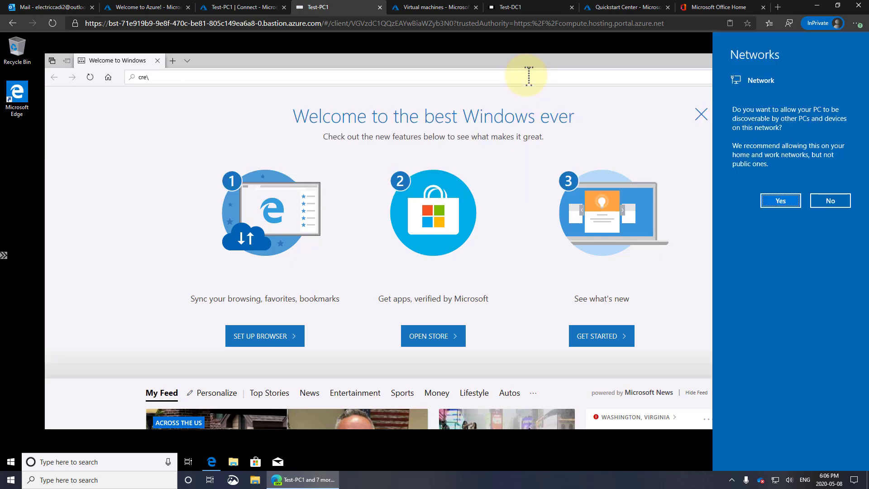
click(781, 200)
Step: Search 'credge', start downloading the new Microsoft Edge, and open Windows Settings
click(208, 78)
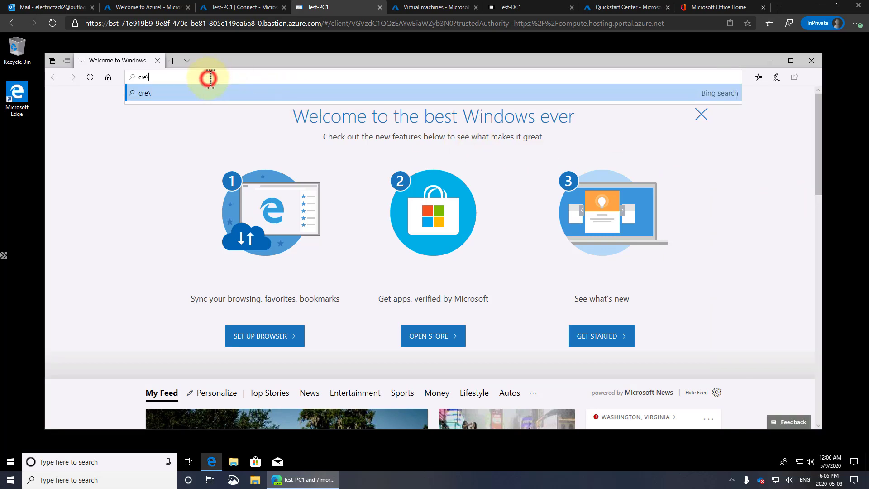
key(BackSpace)
text(dge)
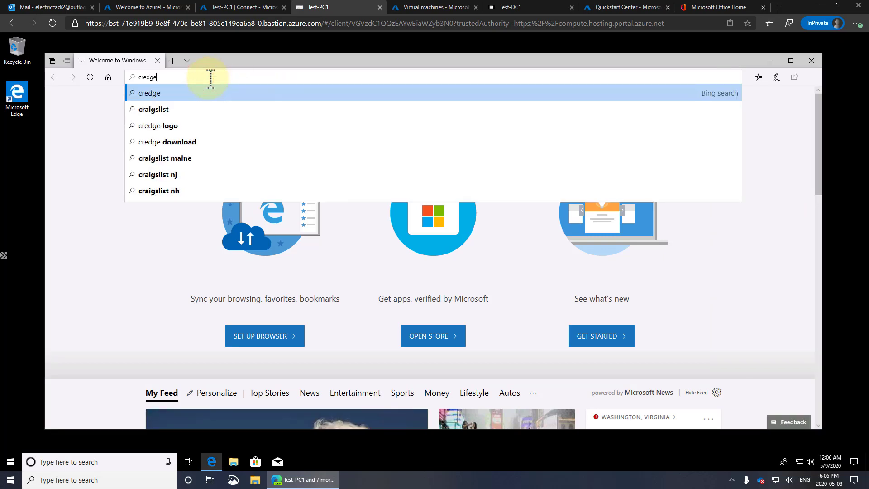
key(Return)
click(460, 412)
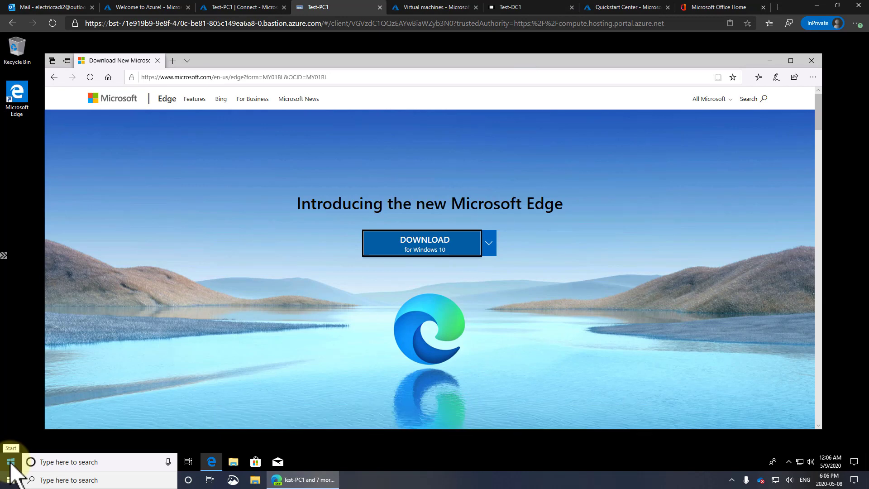
click(10, 462)
click(11, 420)
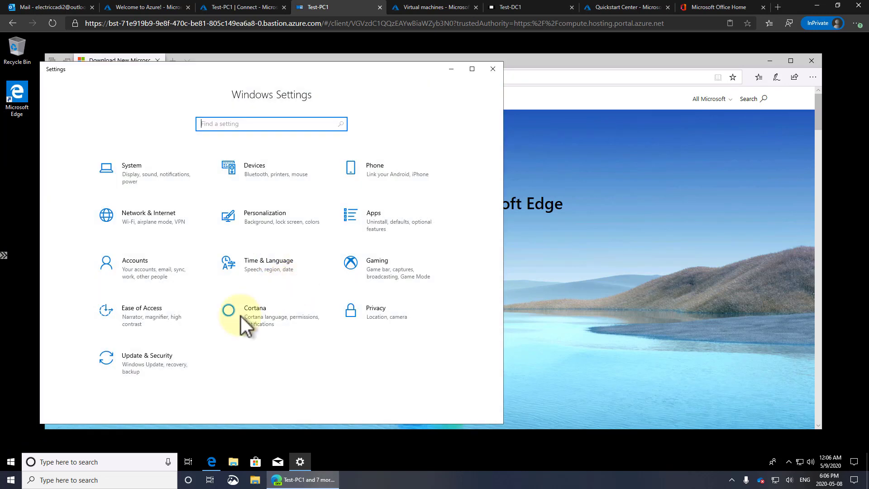
Step: Check for Windows updates and open Task Manager's full Performance view
click(159, 354)
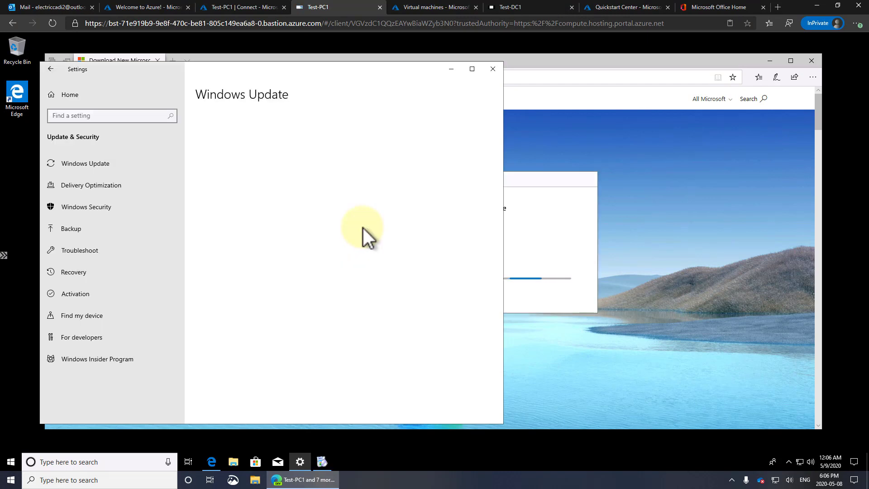
click(238, 151)
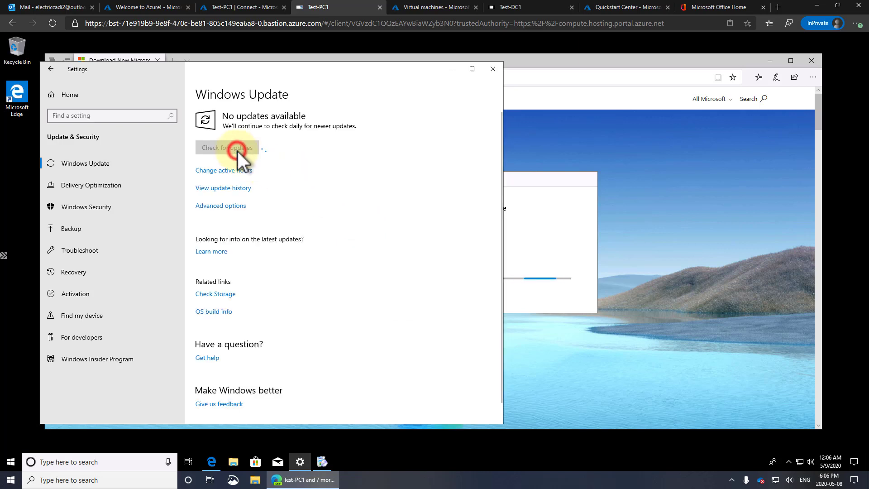
right_click(465, 464)
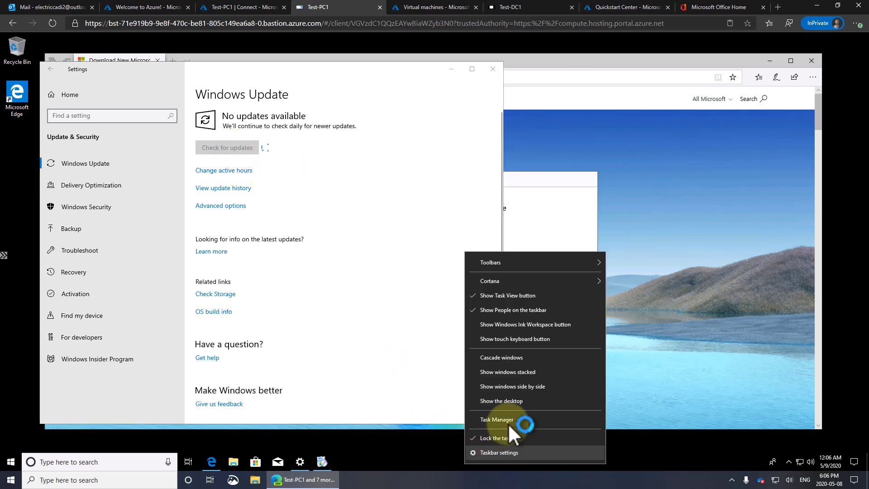
click(509, 421)
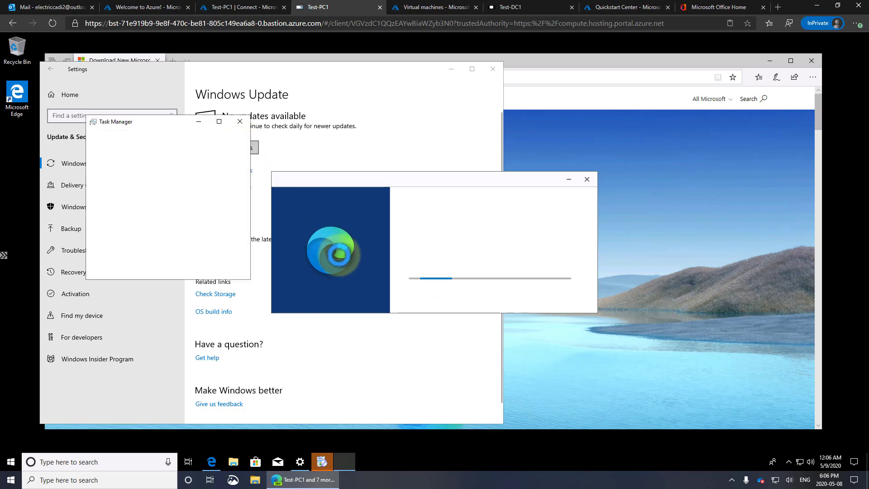
click(113, 268)
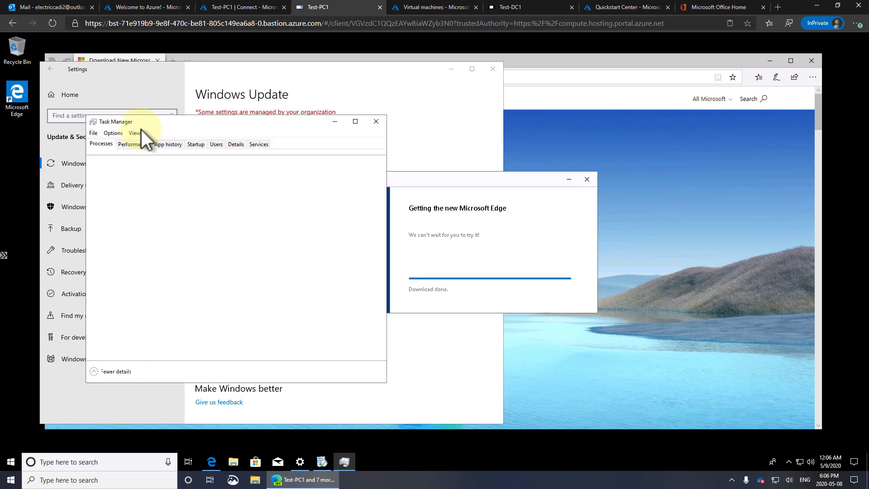
click(142, 143)
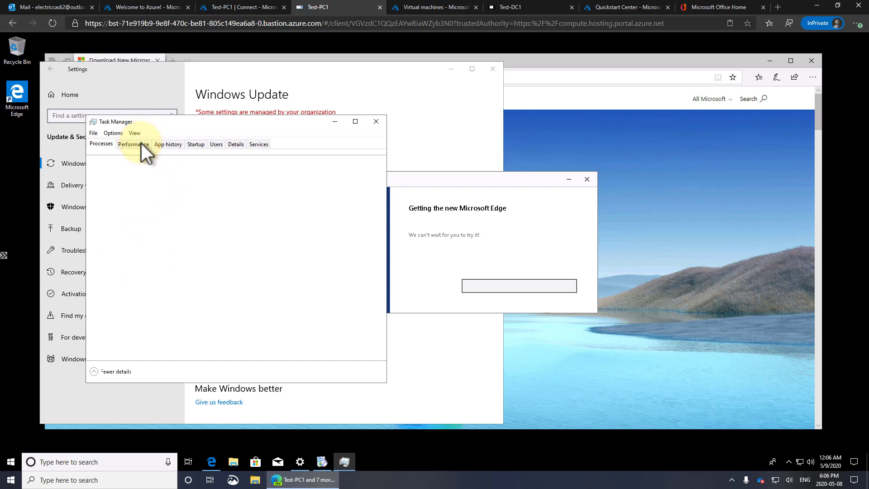
Step: Change the CPU graph to show each logical processor separately
right_click(251, 207)
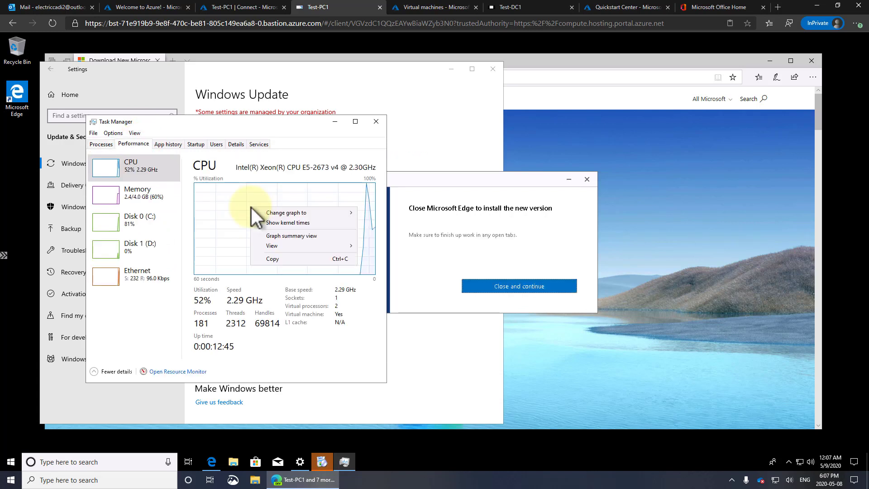
click(275, 210)
click(370, 223)
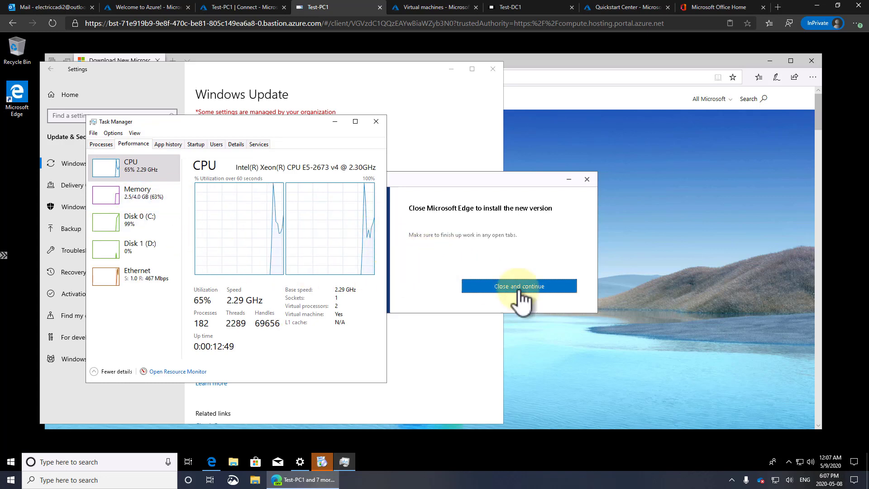
Step: Let the Edge installer continue, close Task Manager and Edge, and return to Settings home
click(533, 284)
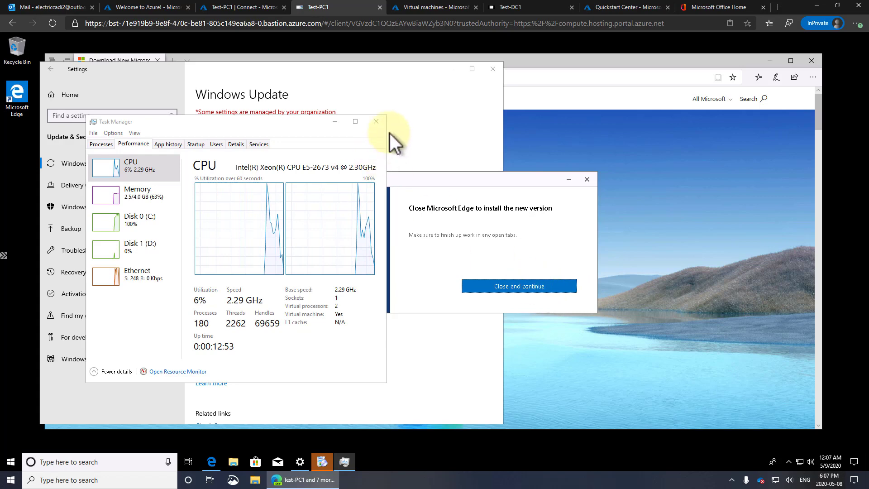
click(375, 121)
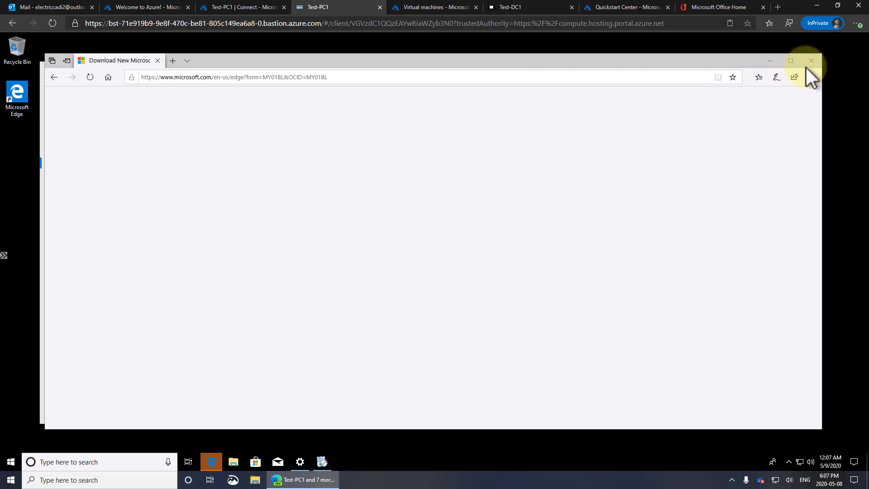
click(811, 61)
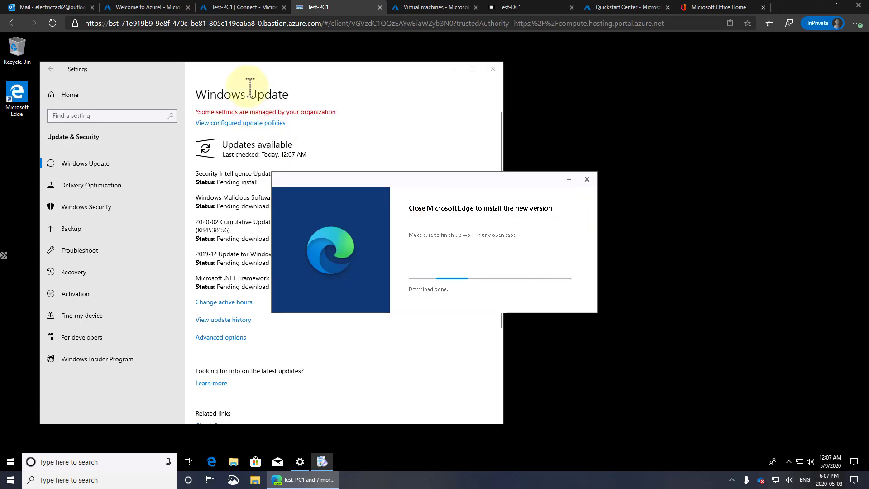
click(254, 70)
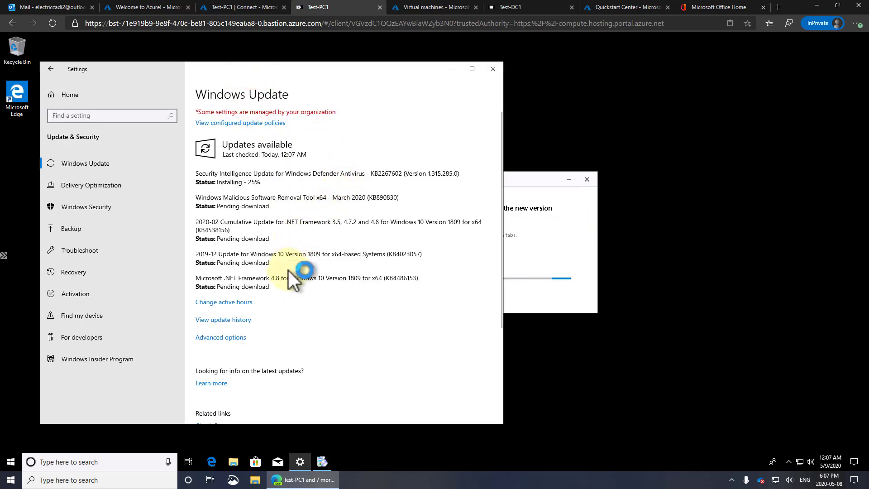
drag(310, 254, 332, 255)
drag(531, 179, 645, 168)
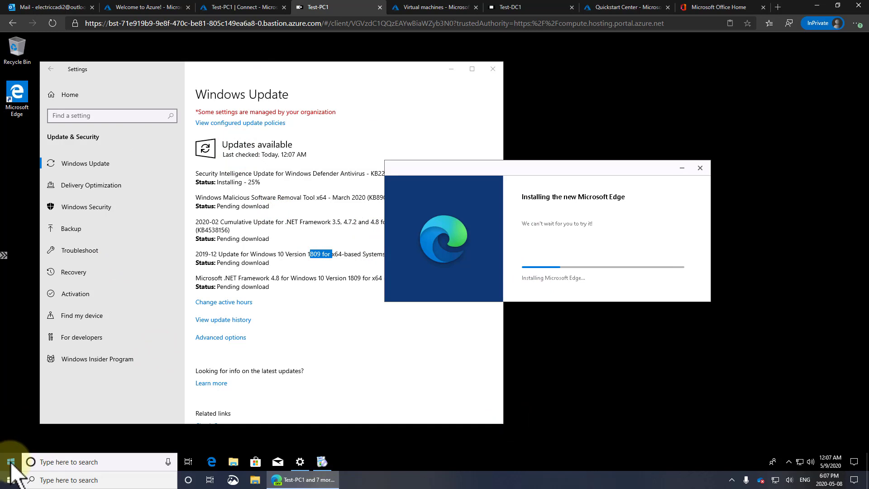
click(67, 96)
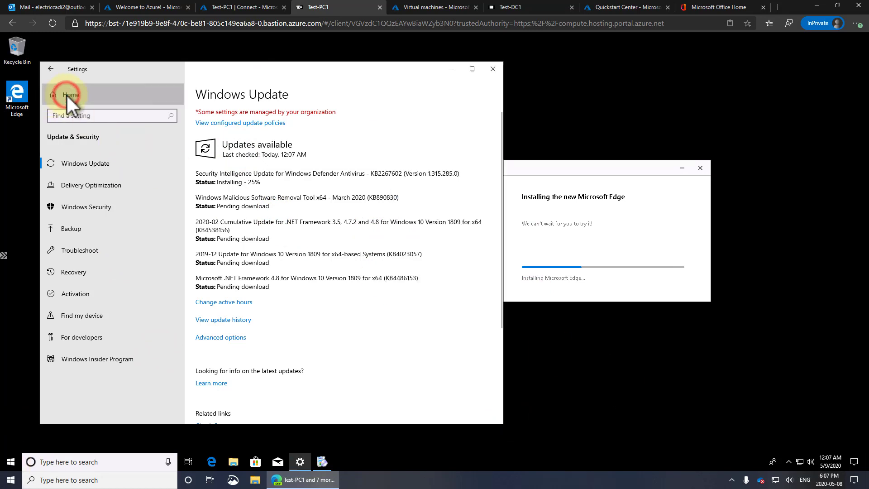
Step: Go to System > About and open the full system information window
click(148, 171)
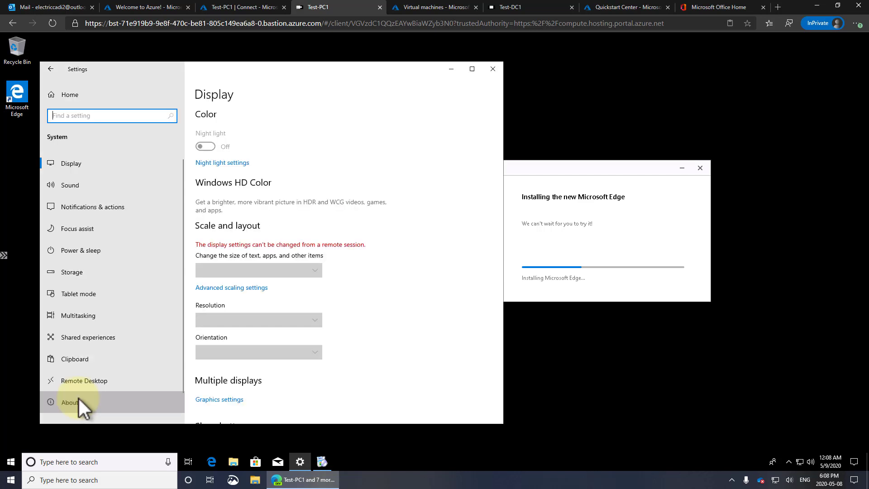
click(77, 397)
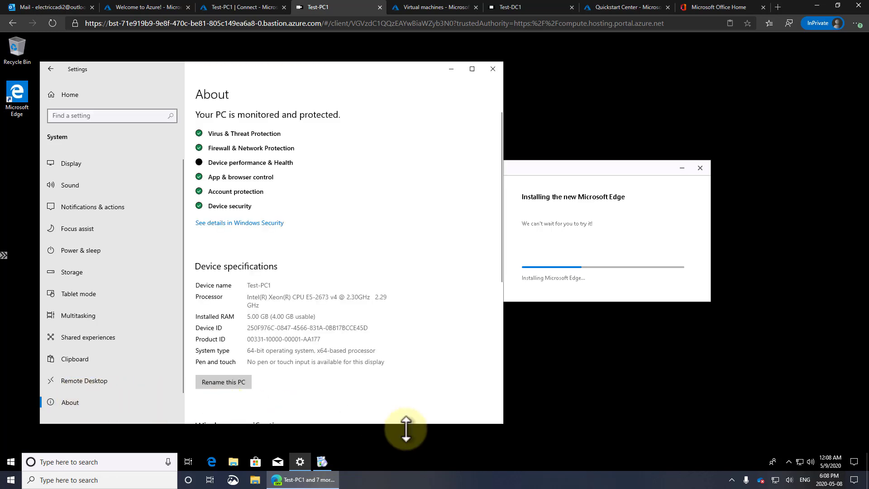
drag(503, 423, 652, 431)
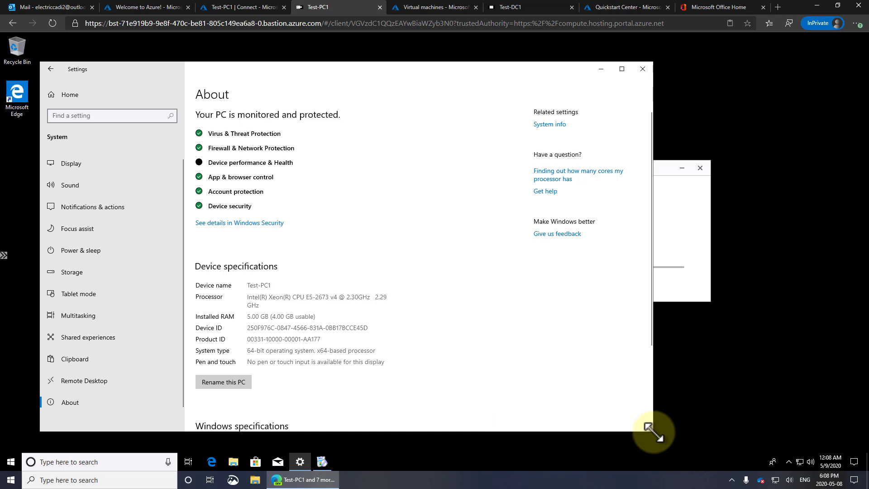
click(550, 123)
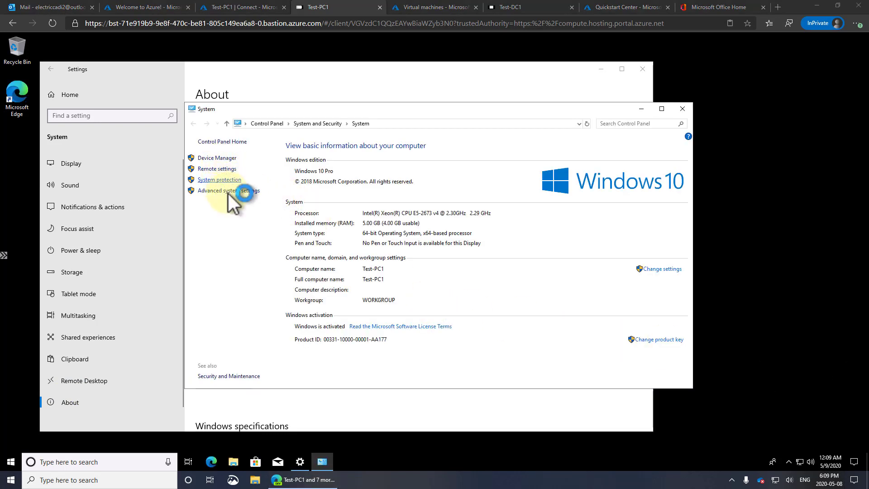
Step: Open the Computer Name change form and dismiss the browser window that popped up
click(222, 169)
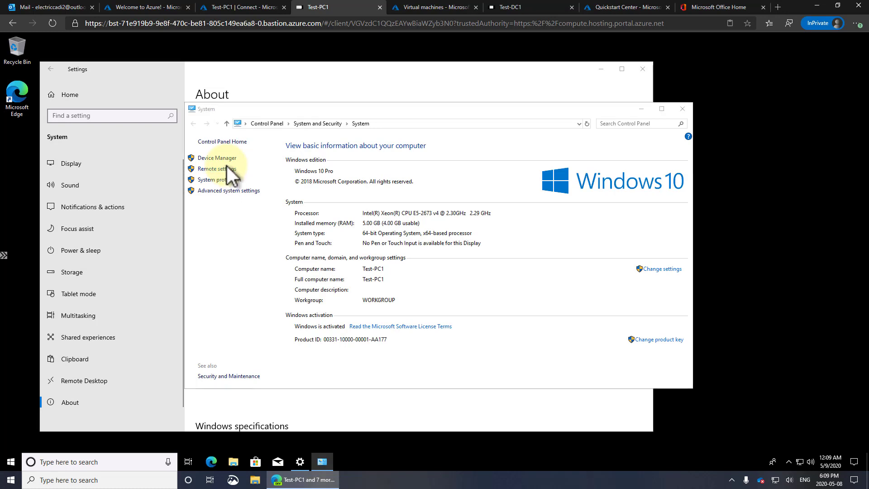
click(74, 101)
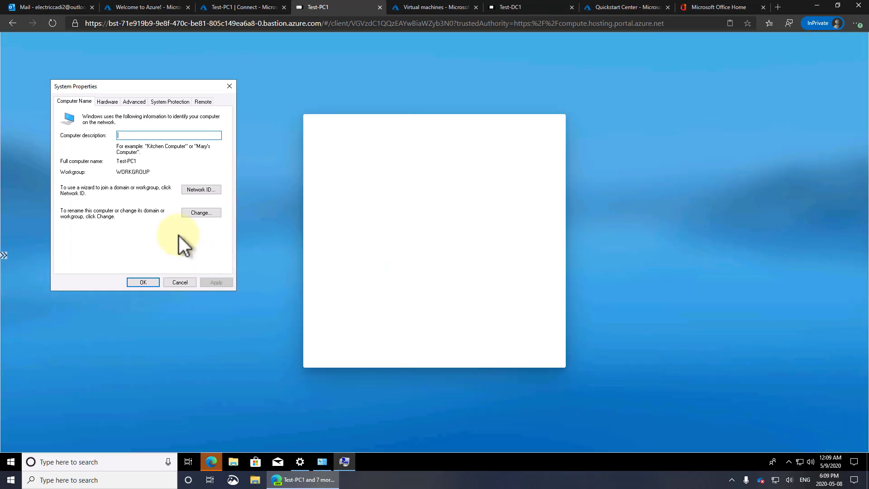
click(197, 212)
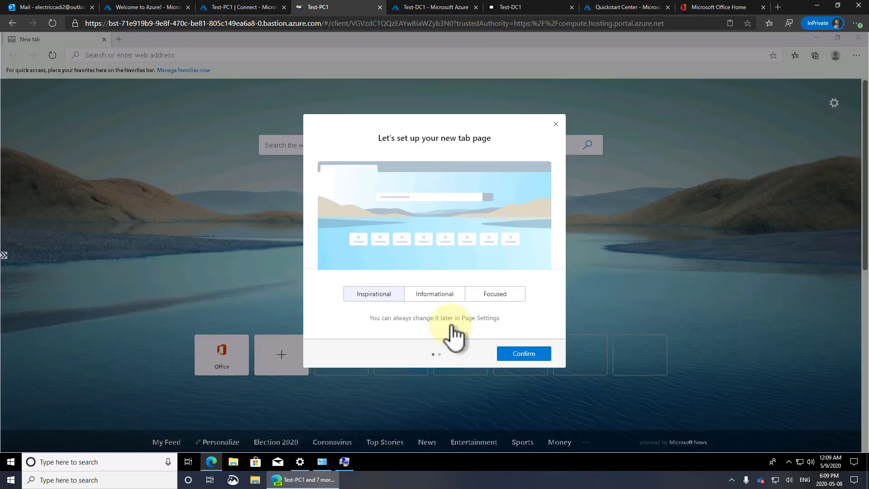
click(532, 356)
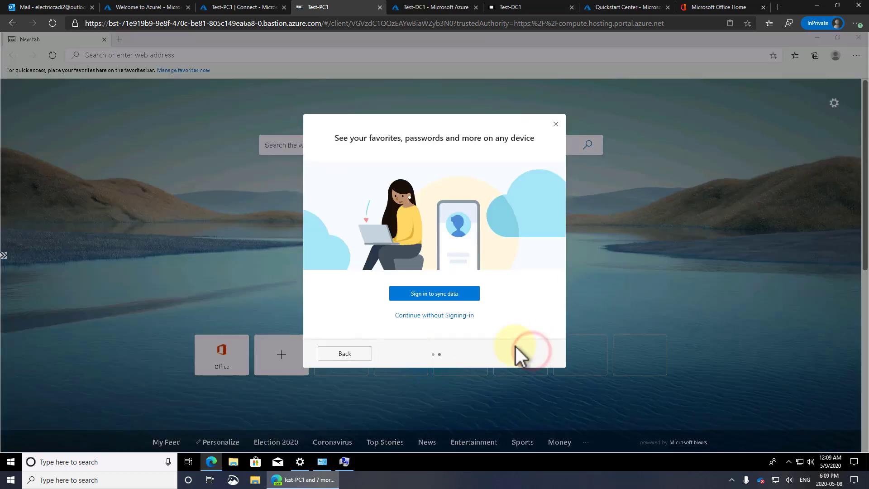
click(422, 316)
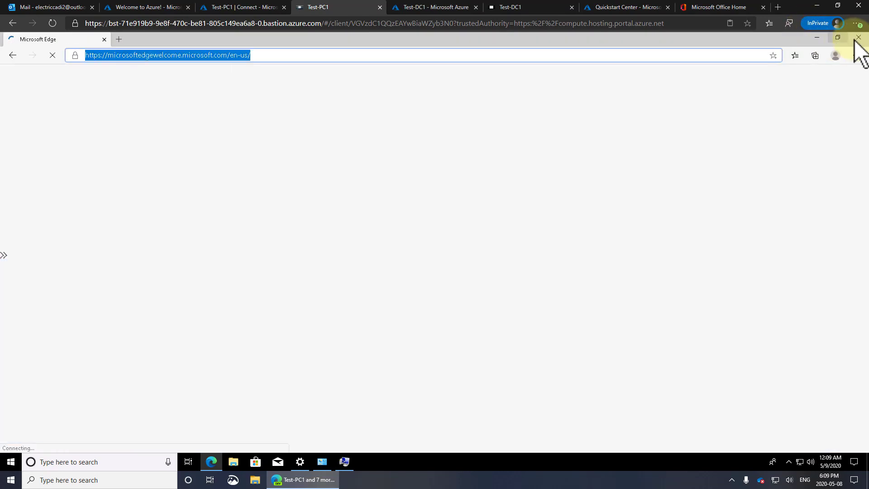
click(856, 38)
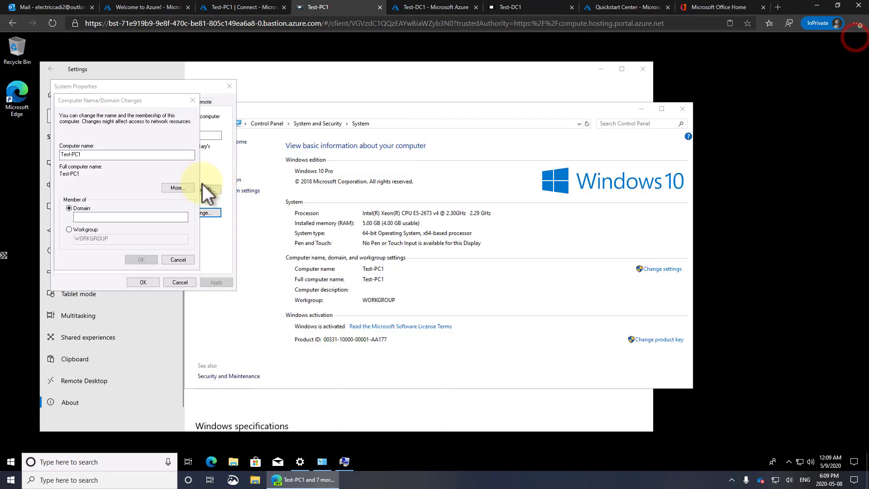
Step: Join the corp.electriccadi.com domain using the domain admin credentials
click(80, 216)
text(di)
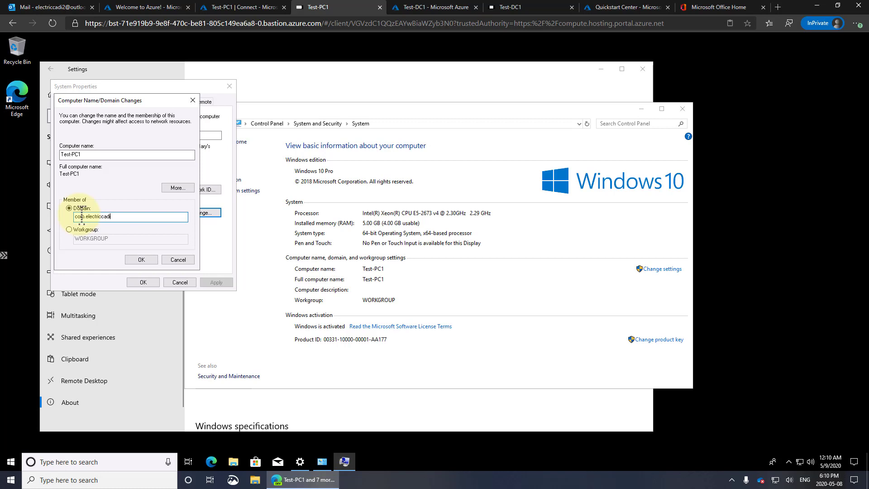
text(.com)
key(Return)
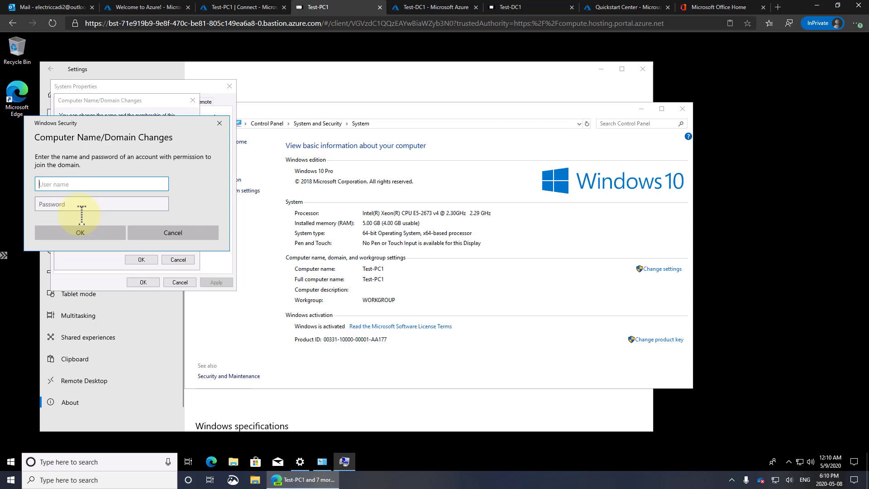
text(testadmin)
key(Tab)
text(*****)
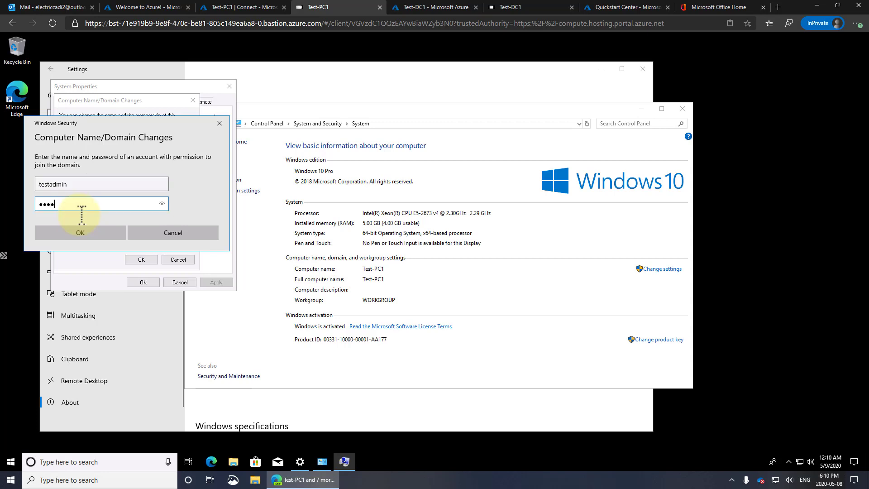
text(*******)
key(Return)
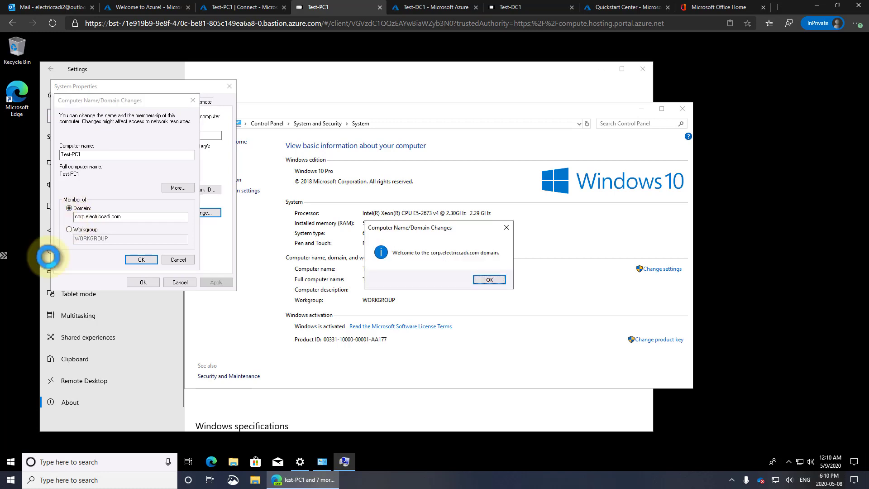
Step: Acknowledge the domain welcome, choose Restart Later, and close the System window
click(496, 280)
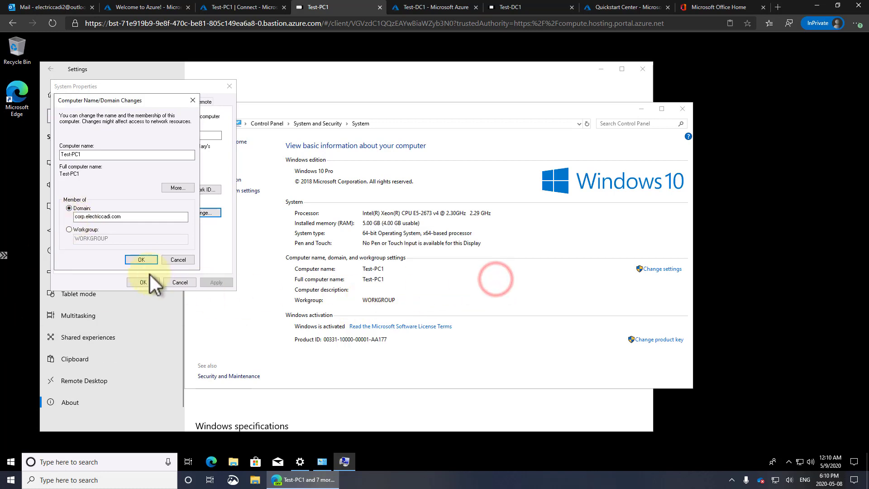
click(141, 259)
click(486, 257)
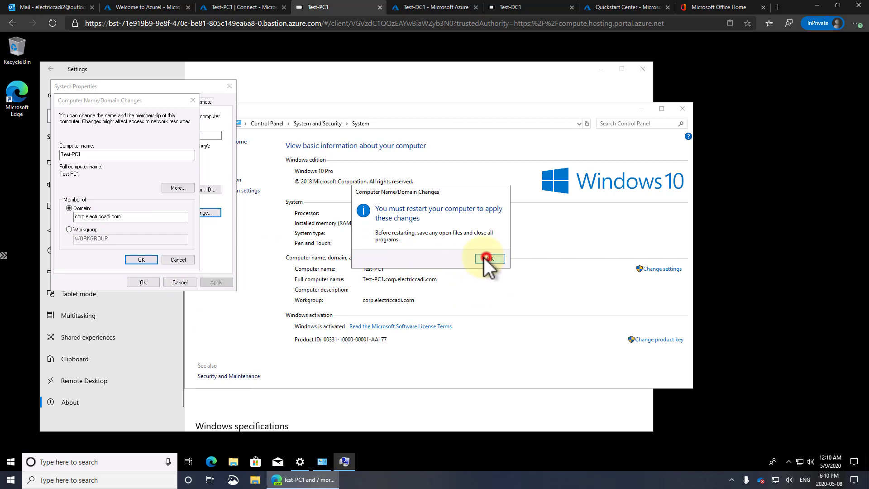
click(145, 282)
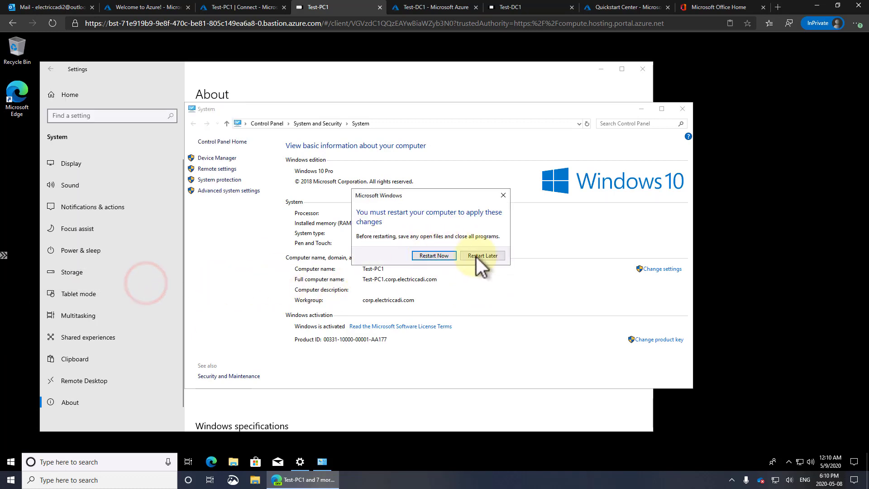
click(486, 257)
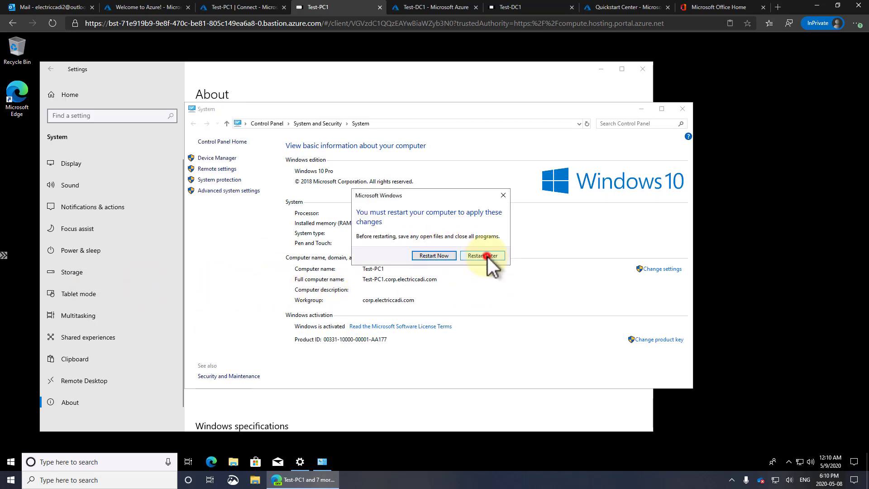
click(682, 109)
Step: Open Update & Security settings, then refresh Test-DC1's Computers container so Test-PC1 appears
click(64, 96)
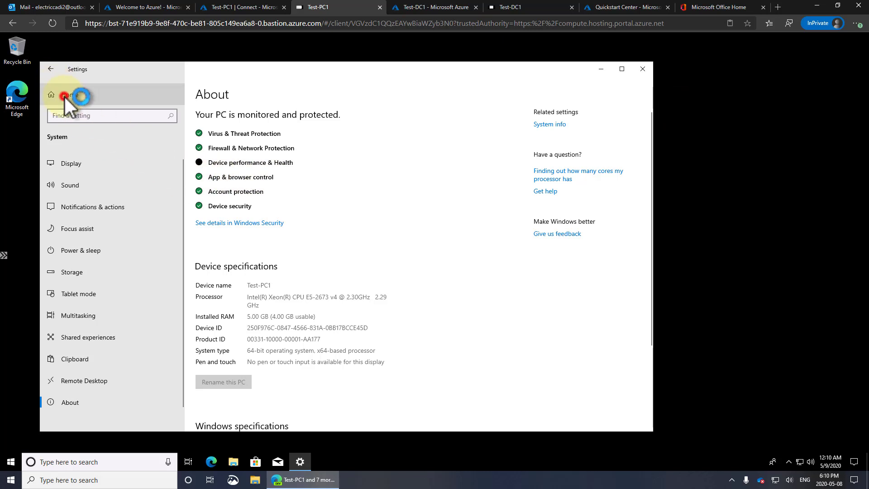
click(348, 265)
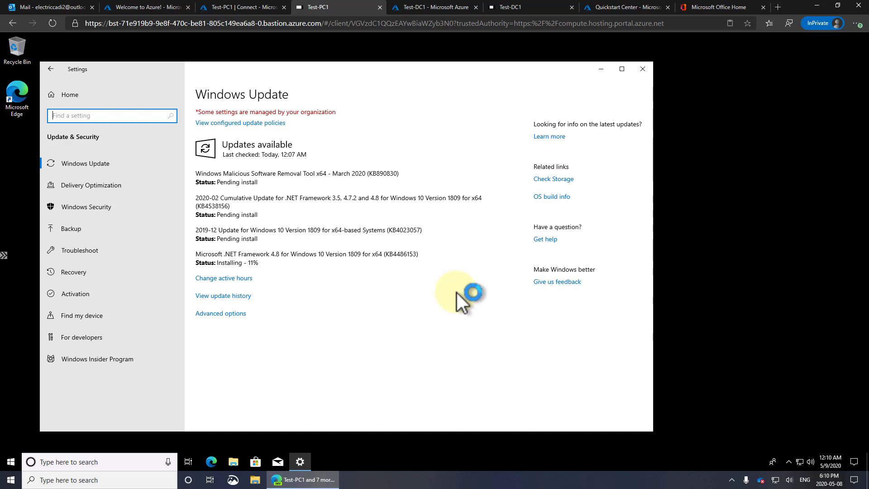
click(516, 6)
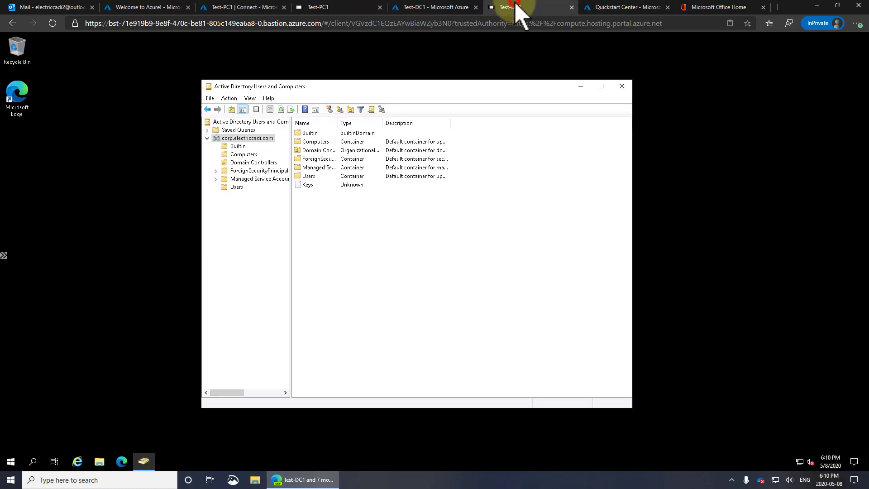
click(240, 154)
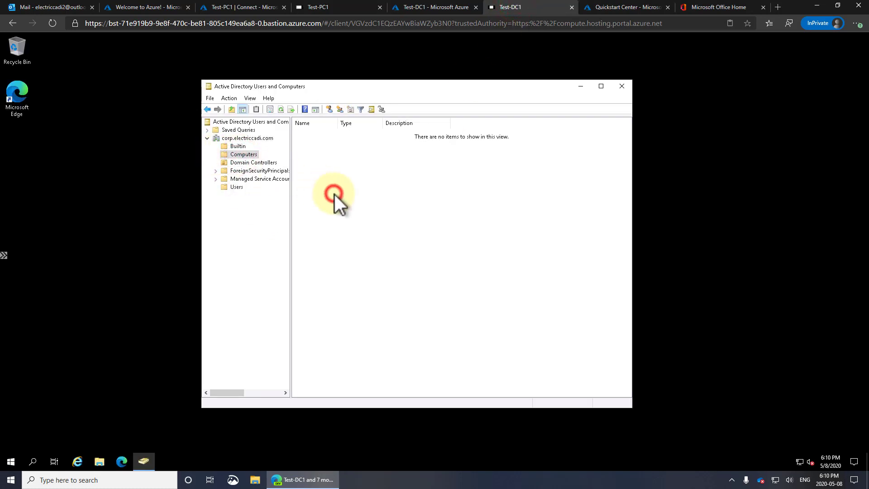
key(F5)
Step: Reopen Active Directory Users and Computers from Start and show the Users container's accounts and groups
click(622, 86)
click(12, 461)
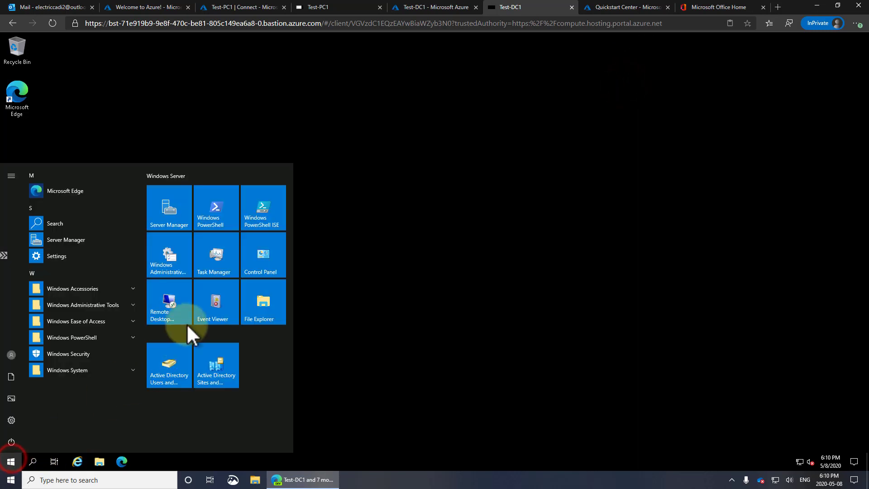
click(173, 370)
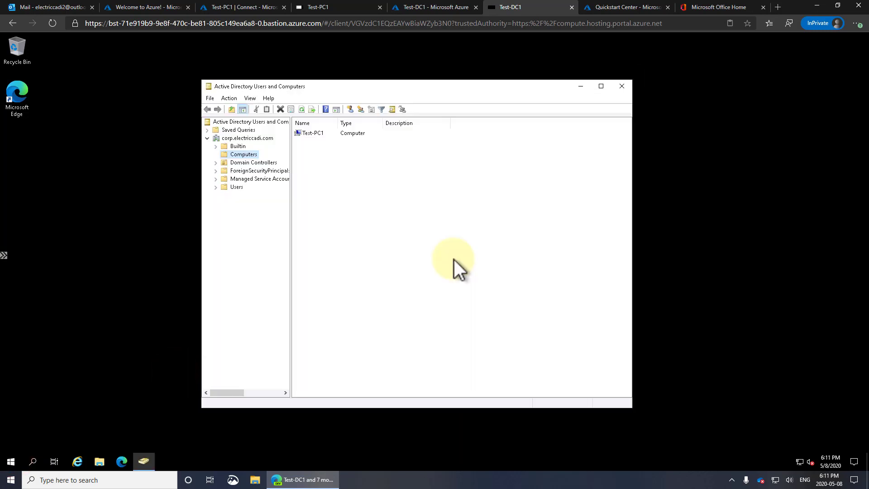
click(317, 133)
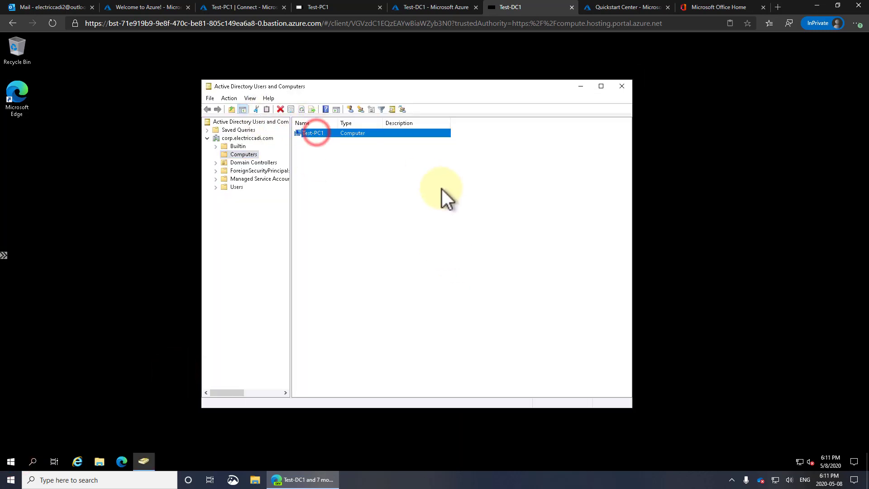
click(235, 188)
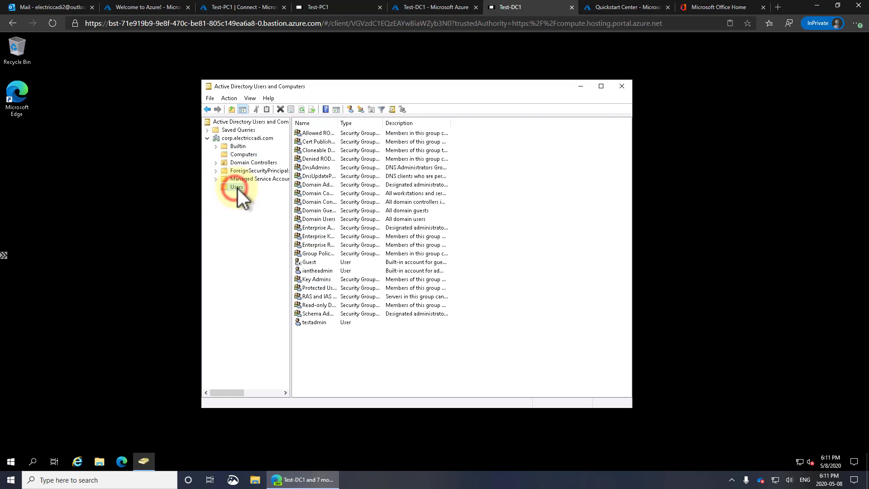
Step: Start a new user named TestUser1 in the Users container and fill in its logon name
right_click(317, 344)
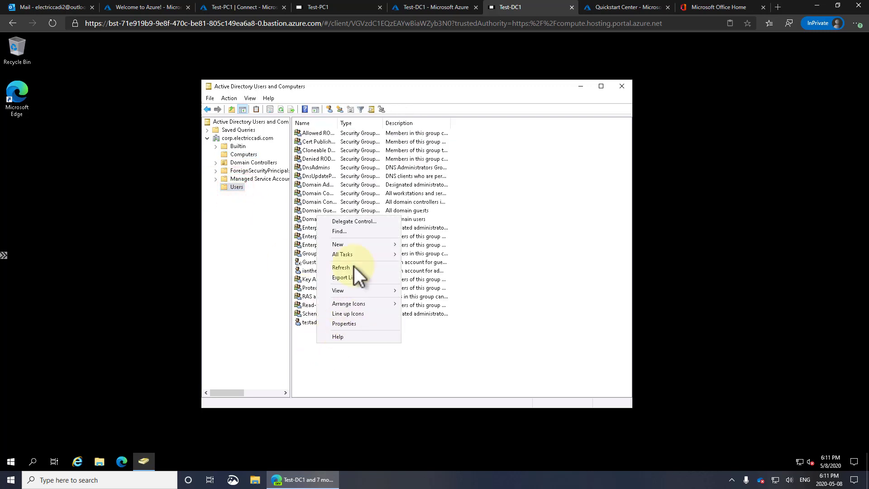
click(348, 244)
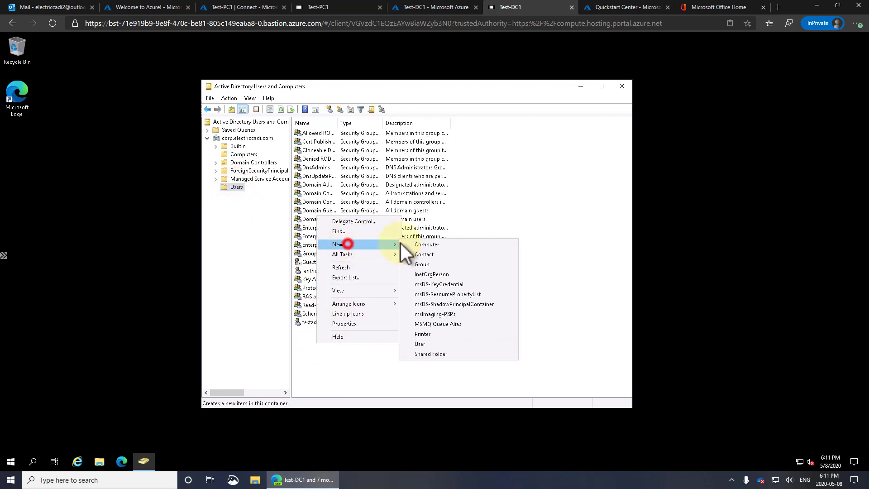
click(429, 344)
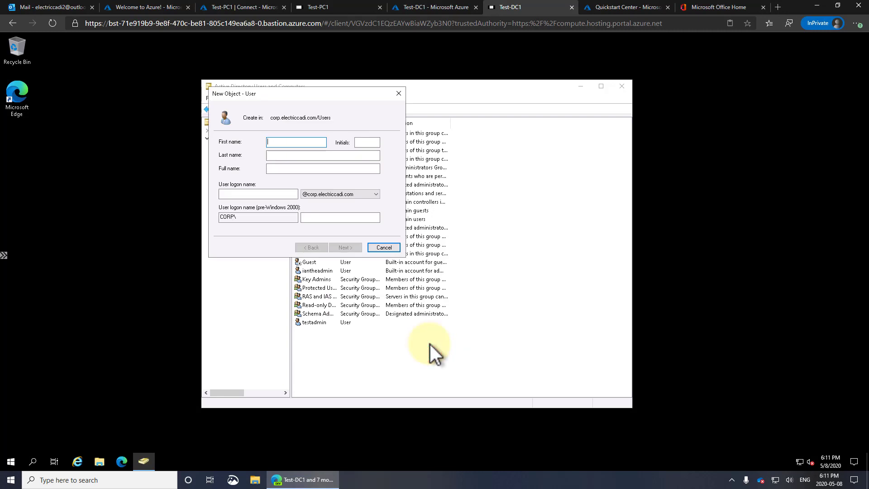
text(TestUser1)
key(Tab)
key(Tab)
key(Tab)
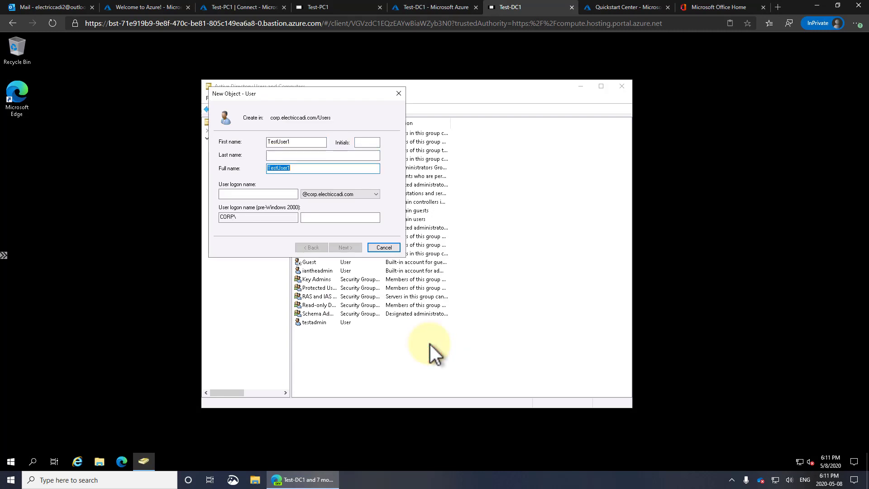
key(Tab)
text(T)
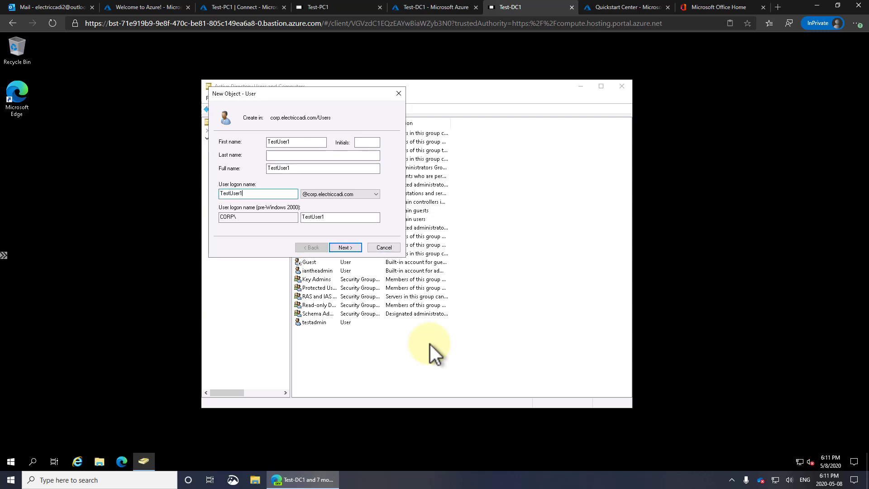
Step: Set and confirm the user's password, untick 'User must change password at next logon', and finish
click(348, 248)
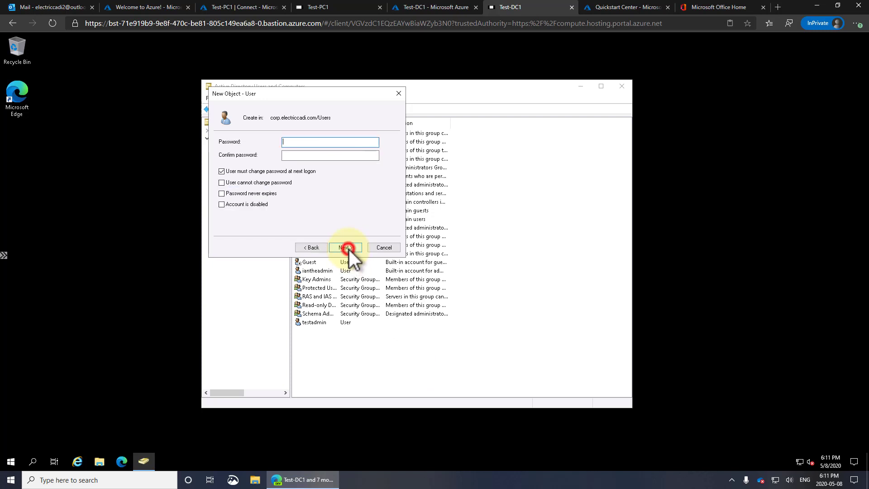
text(************)
key(Tab)
text(************)
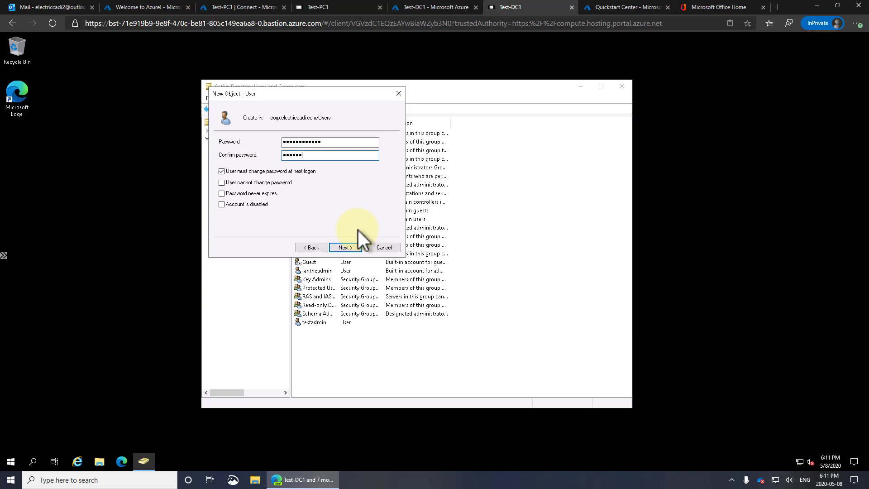
text(*)
key(Return)
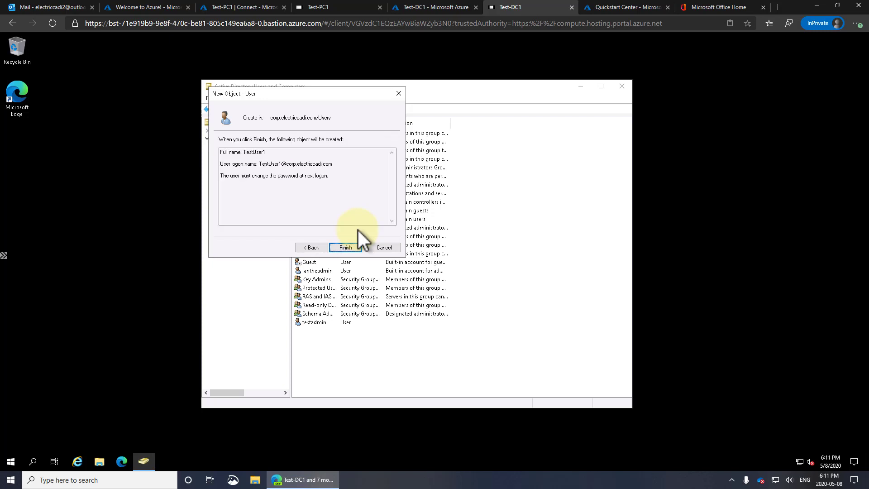
click(317, 247)
click(245, 172)
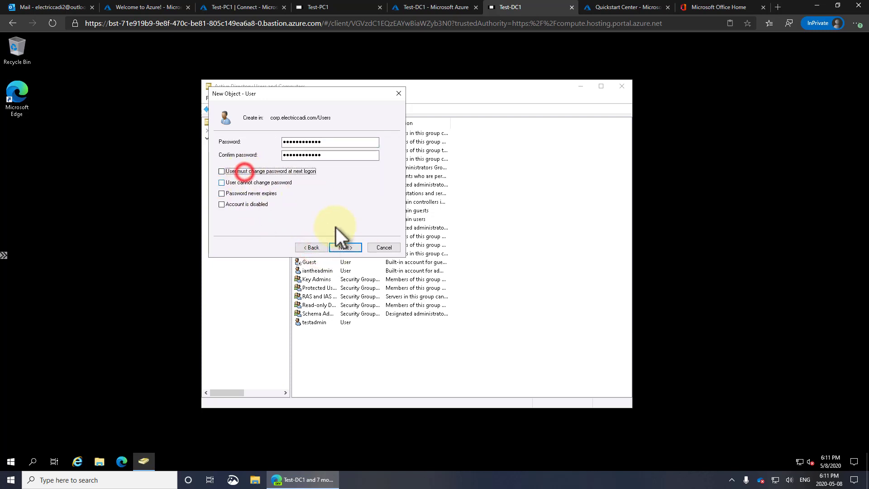
click(346, 247)
click(346, 247)
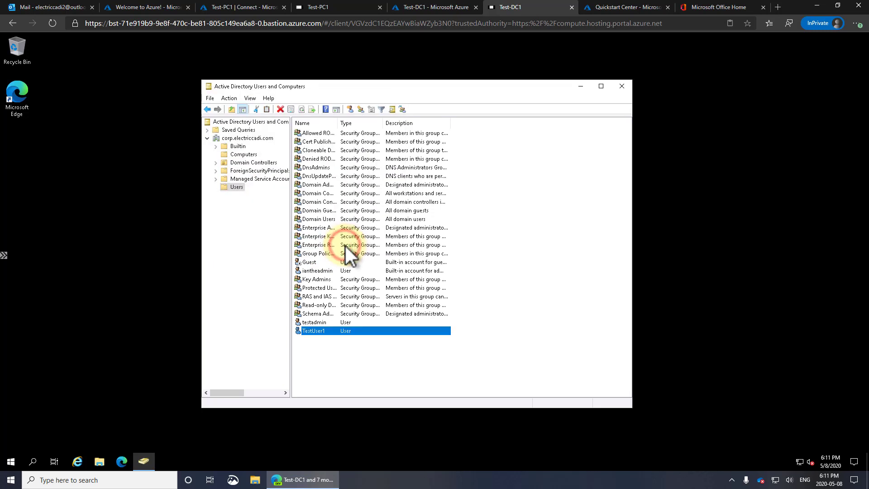
Step: Review TestUser1's group memberships on the Member Of tab, then close its properties
double_click(315, 333)
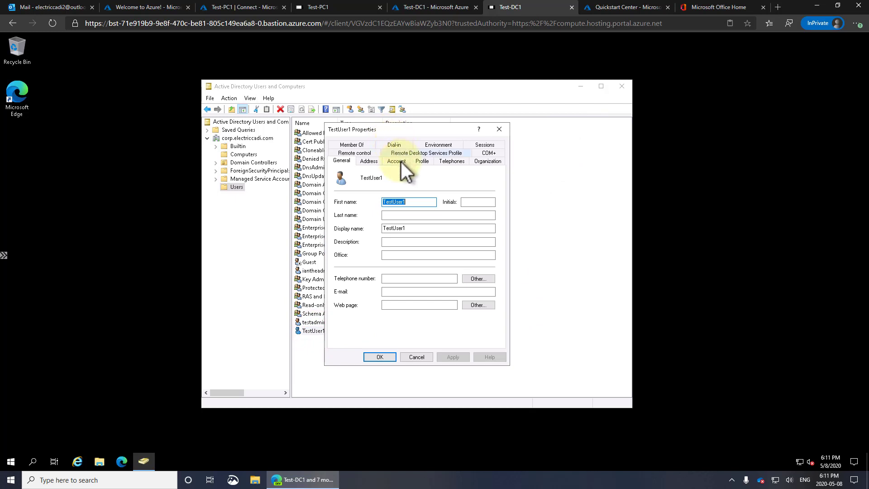
click(362, 145)
key(Escape)
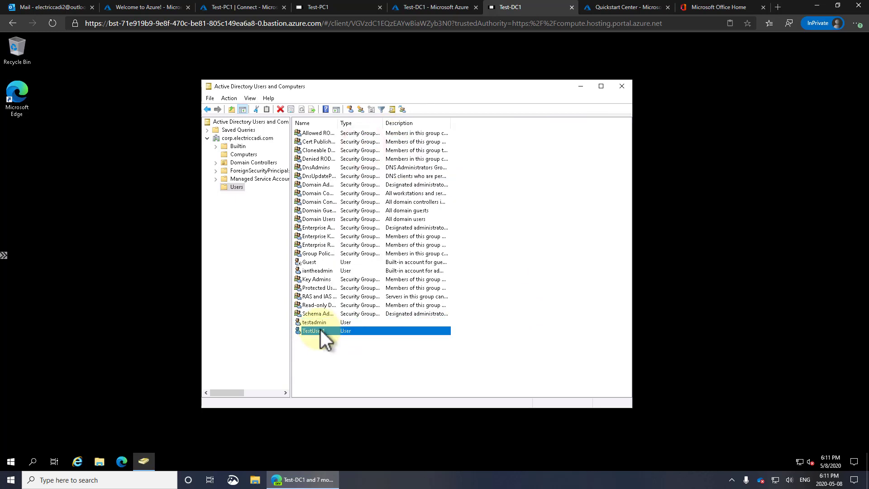
Step: Run Check for updates in the domain controller's Update & Security settings
click(11, 462)
click(11, 419)
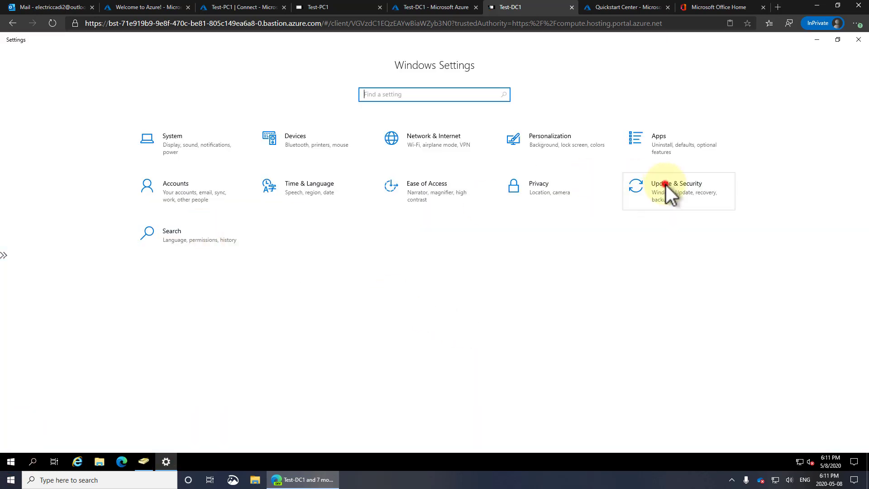
click(666, 185)
click(189, 146)
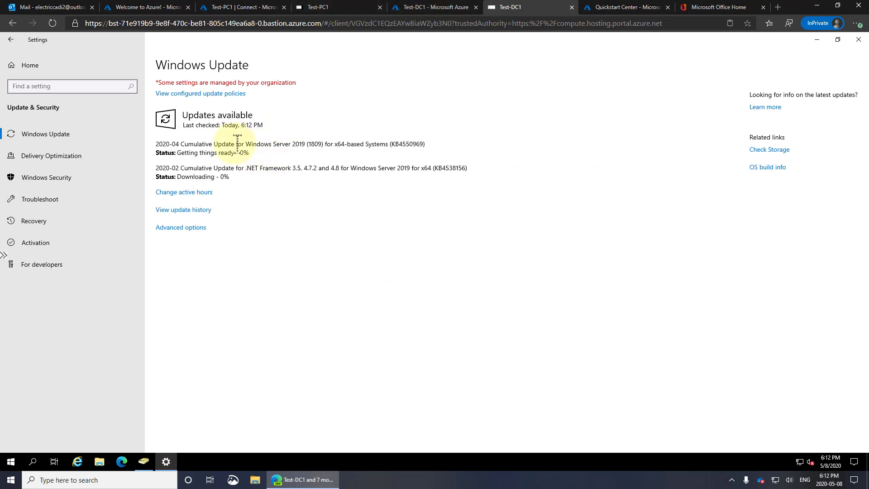
drag(291, 144, 331, 181)
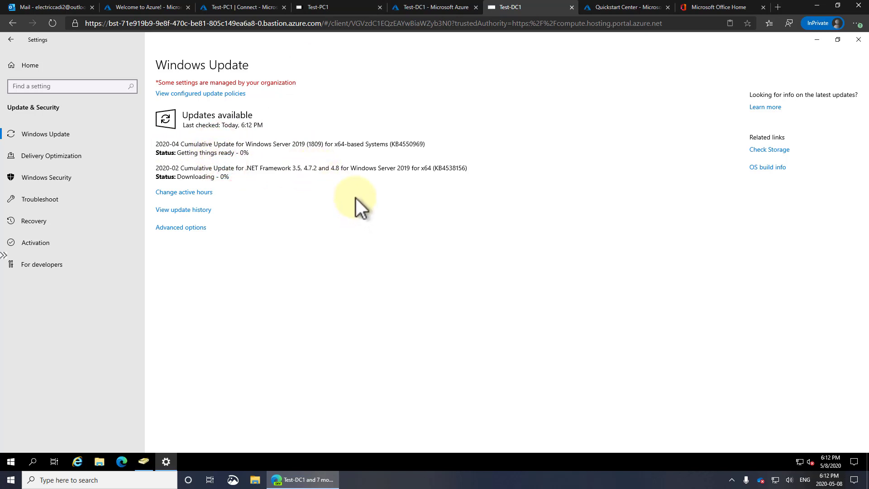
click(322, 4)
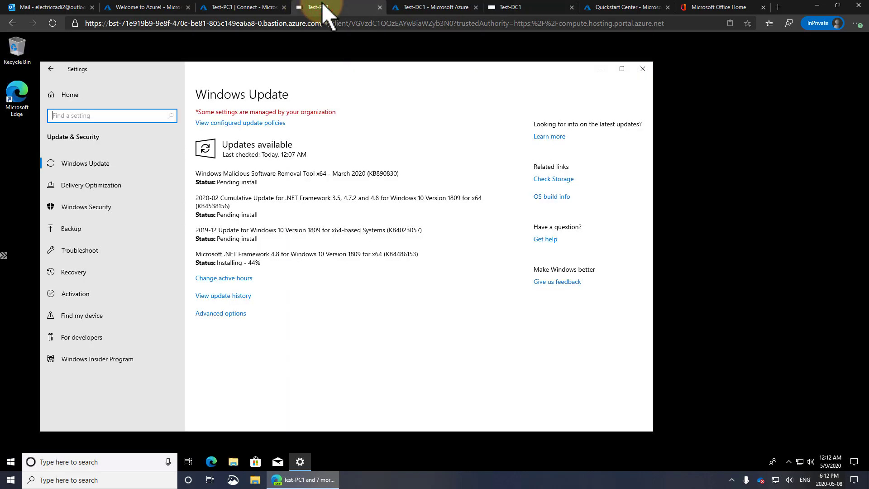
drag(303, 69, 343, 67)
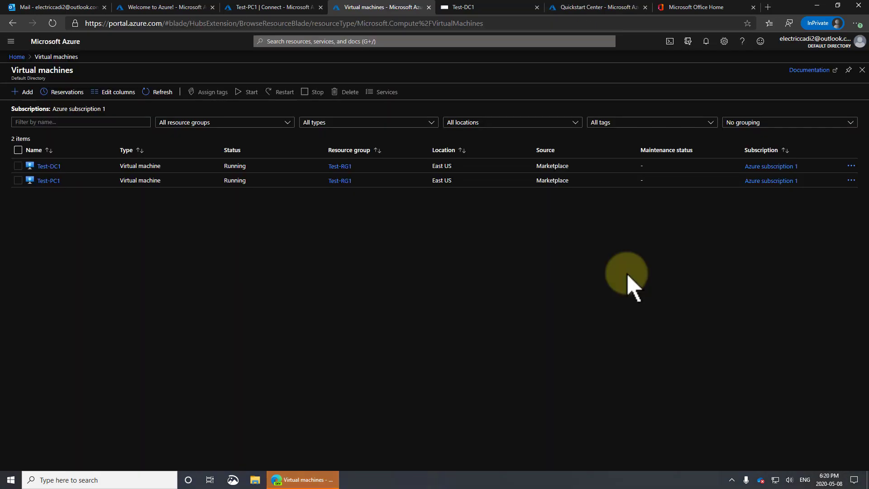
Step: View Test-PC1's Boot diagnostics screenshot, refresh it twice, and return to Overview
click(49, 181)
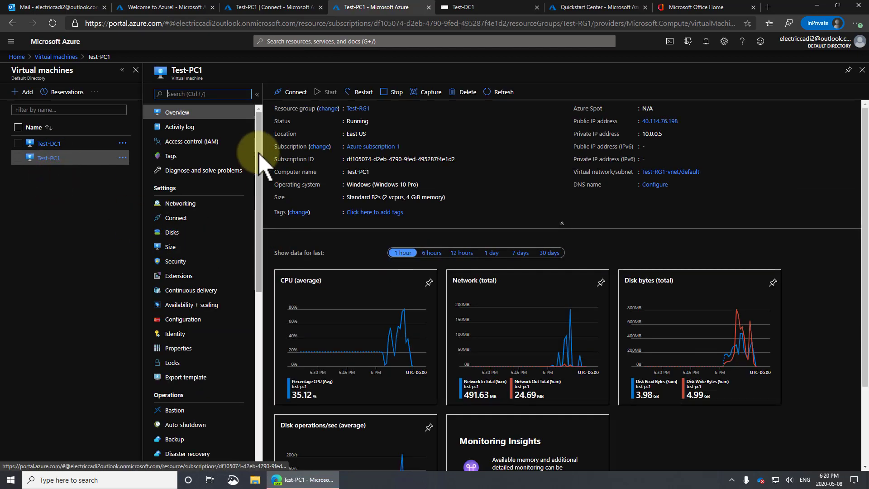
drag(257, 151, 281, 349)
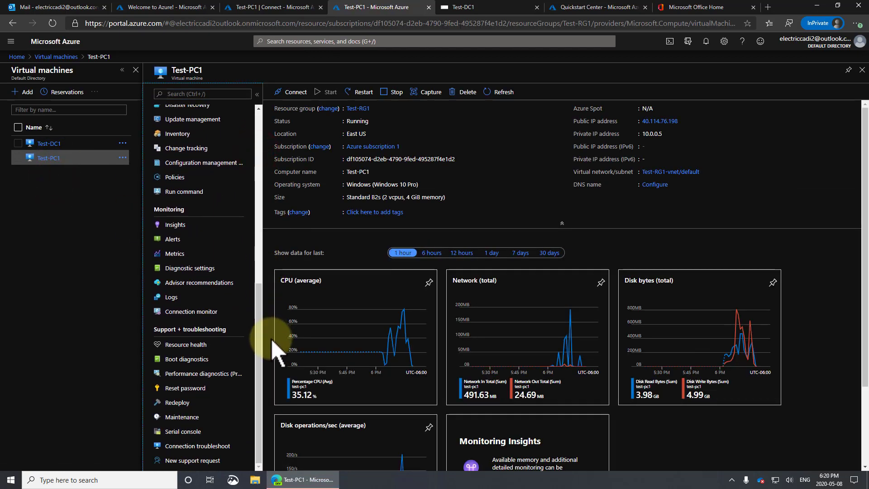
click(193, 356)
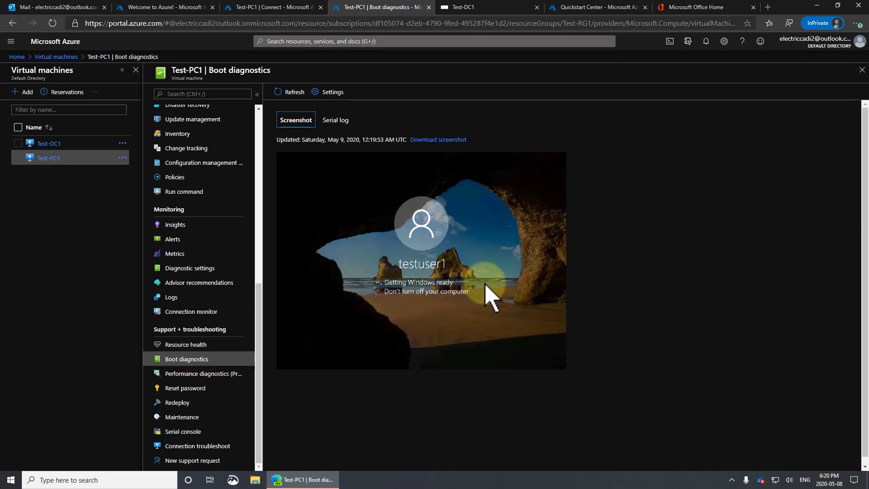
click(294, 92)
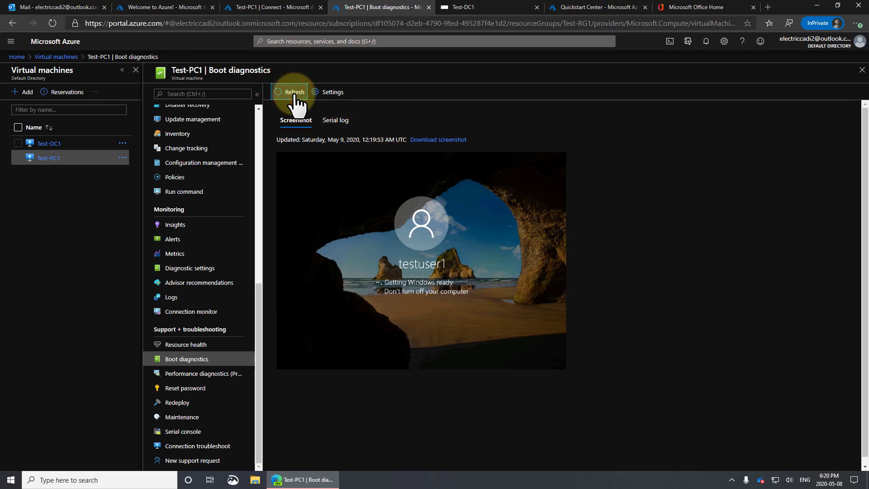
click(294, 93)
click(482, 8)
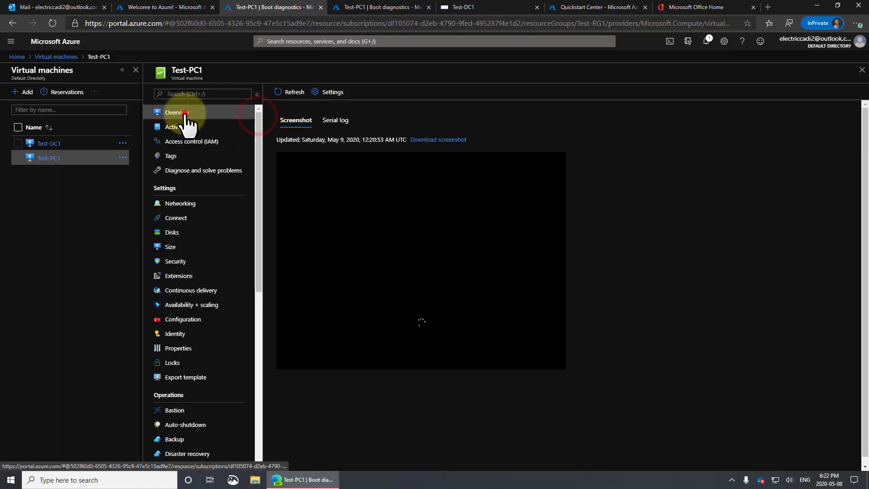
click(178, 112)
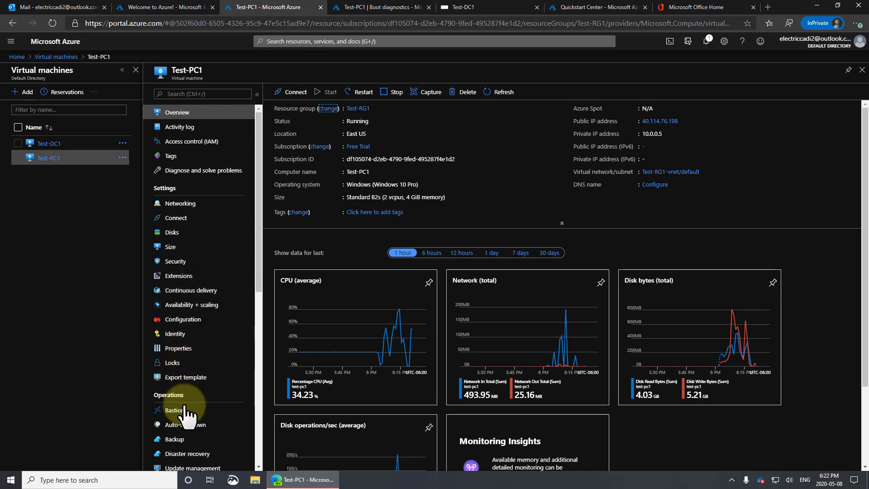
Step: Choose a Bastion connection for Test-PC1 and look up the domain users on Test-DC1
click(295, 93)
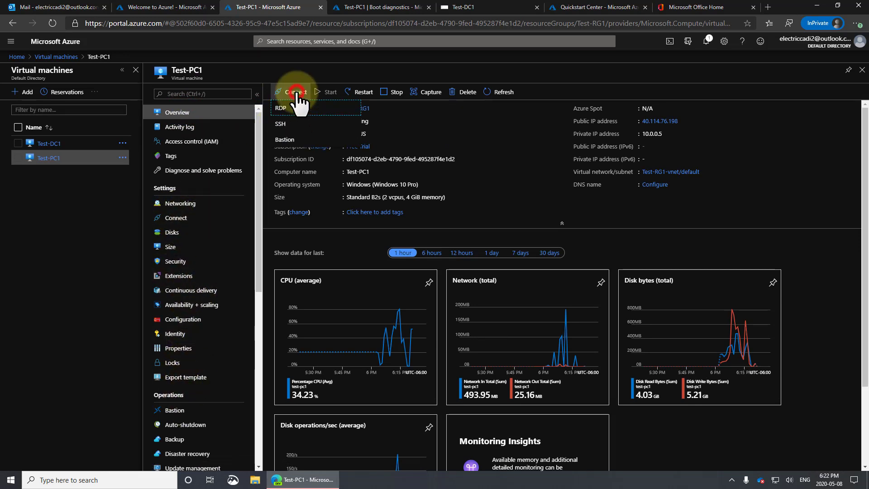
click(283, 135)
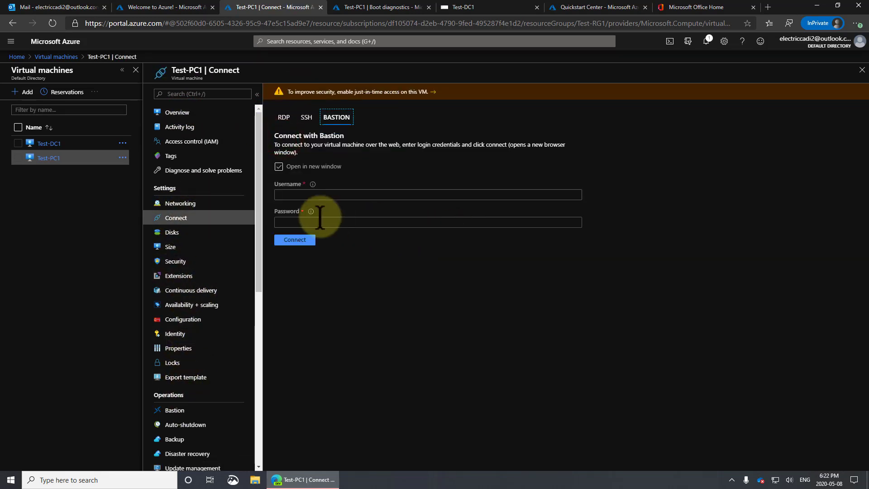
click(298, 195)
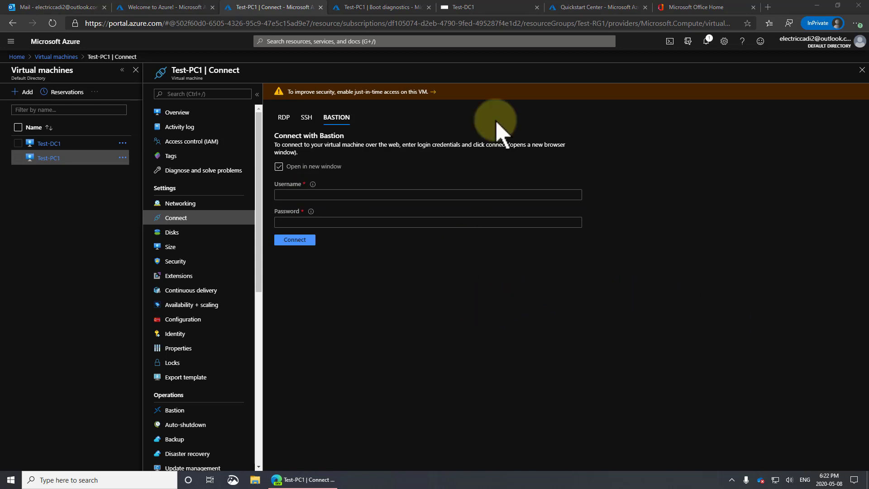
click(480, 4)
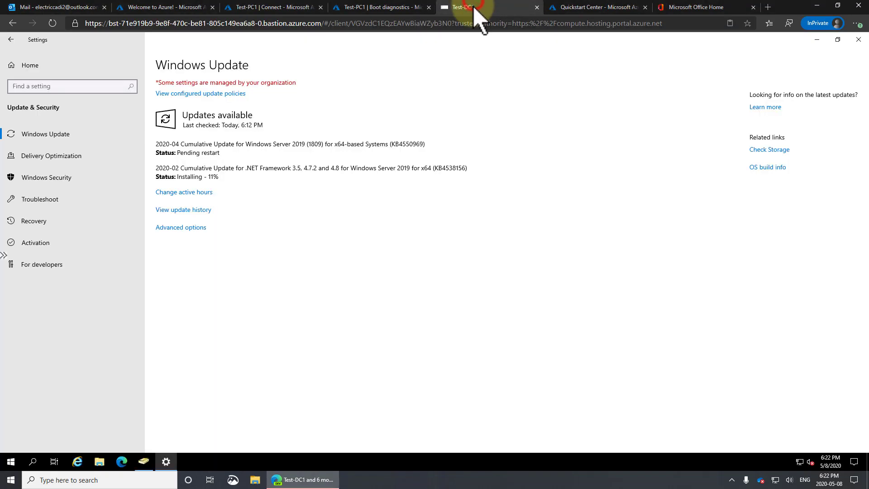
click(143, 462)
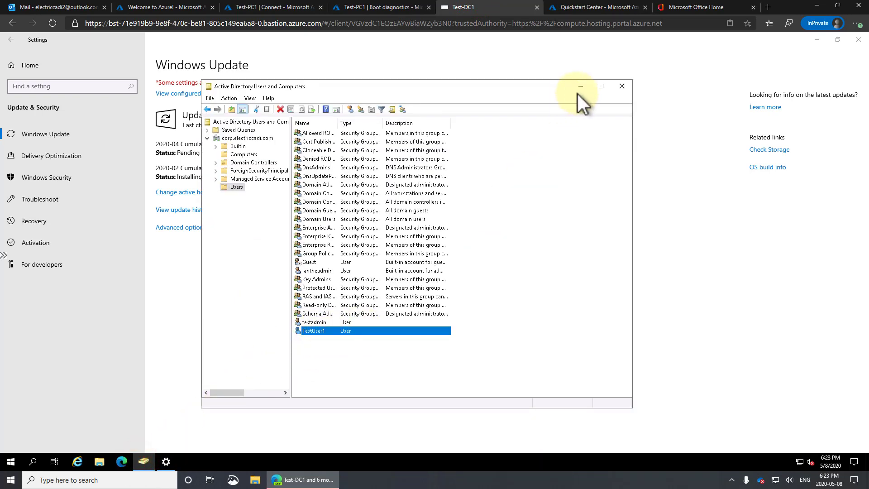
click(284, 8)
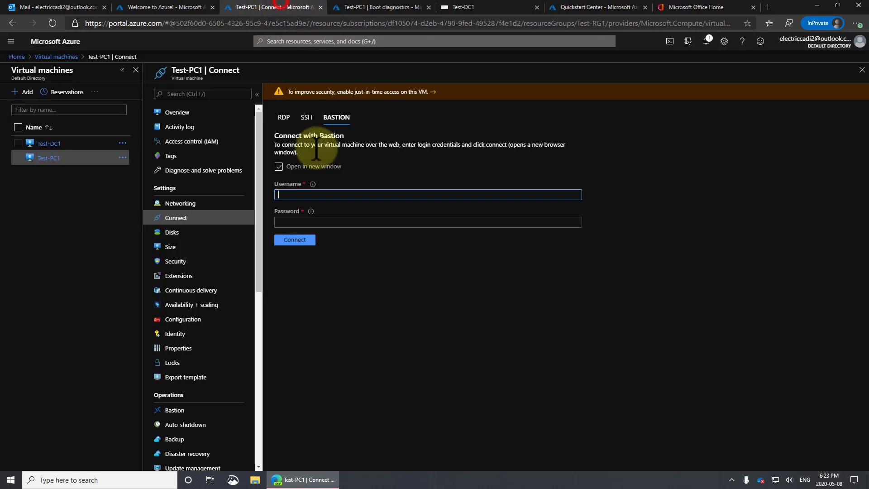
Step: Enter username testuser1 and its password in the Bastion form and connect
click(309, 198)
text(testuser1)
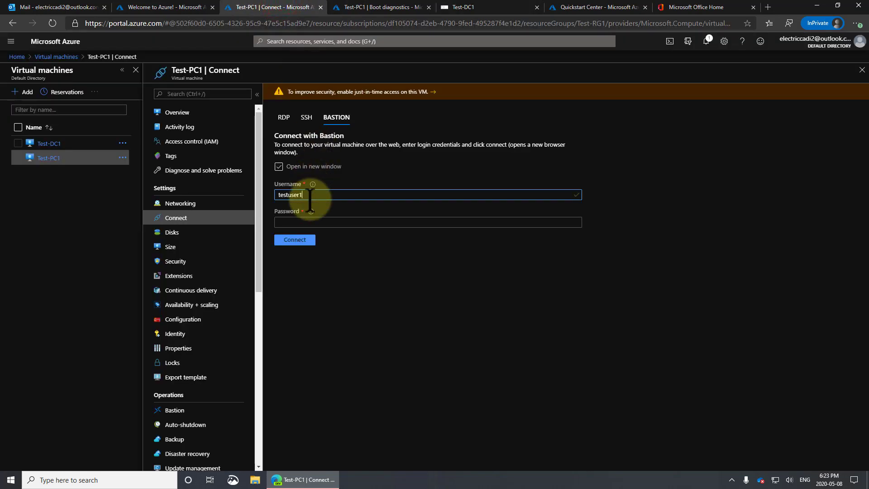
key(Tab)
text(••••••)
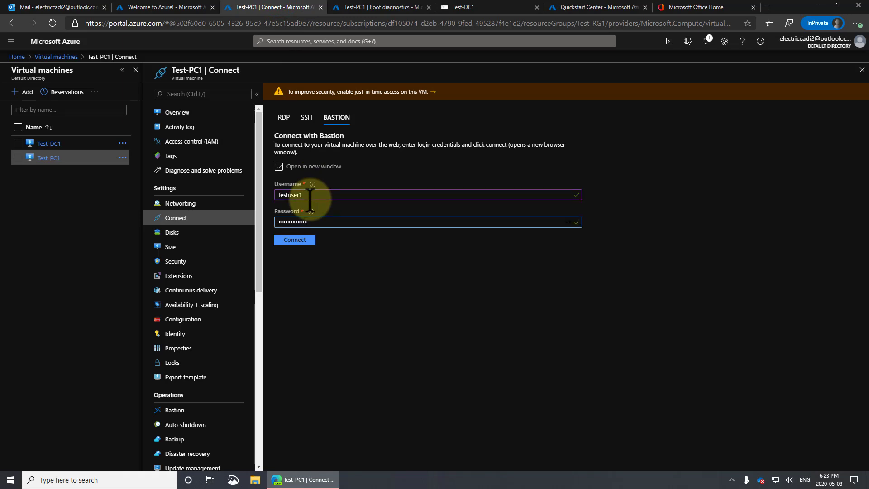
text(••••••)
click(301, 240)
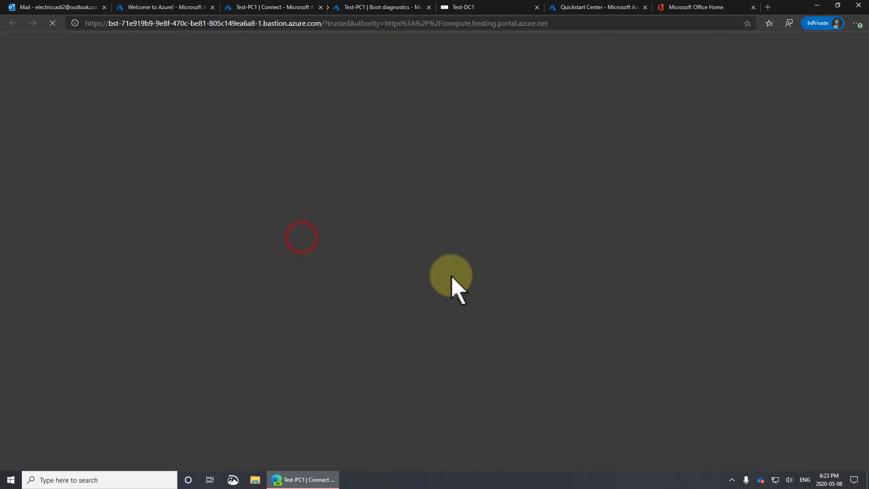
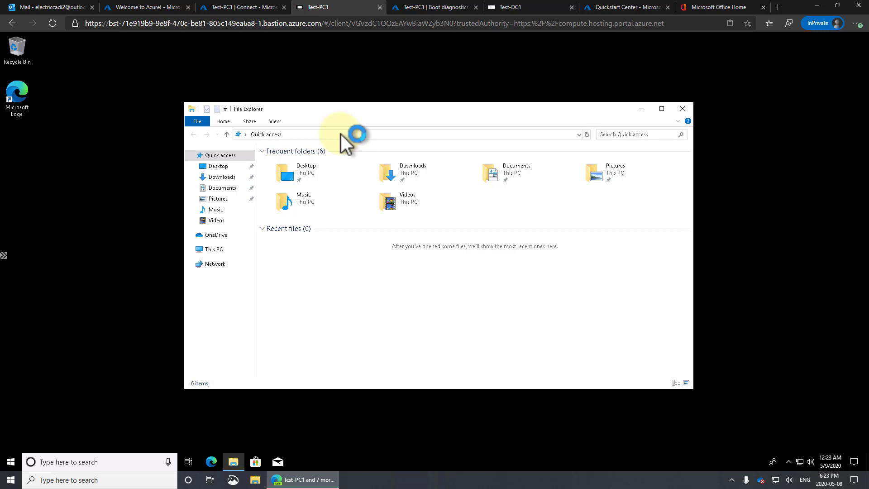
Step: Enter the path \\test-dc1\SYSVOL in File Explorer's address bar, picking SYSVOL from the suggestions
click(337, 135)
text(\\test)
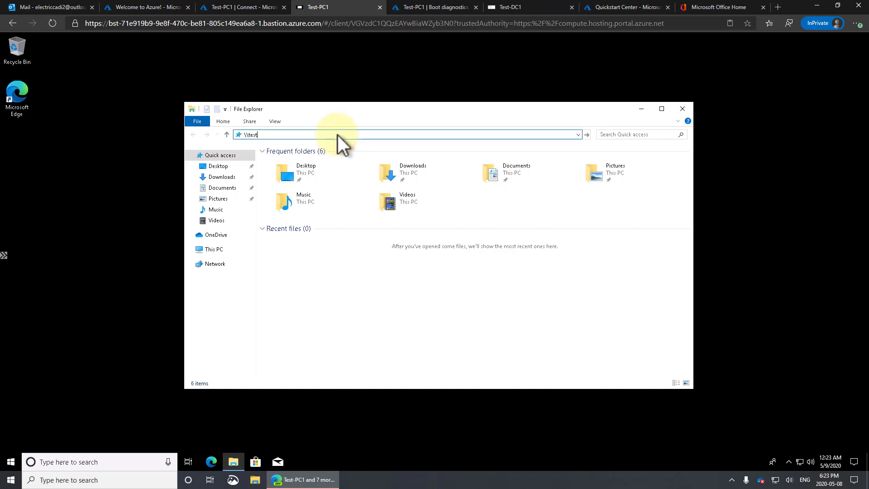
text(-dc1\)
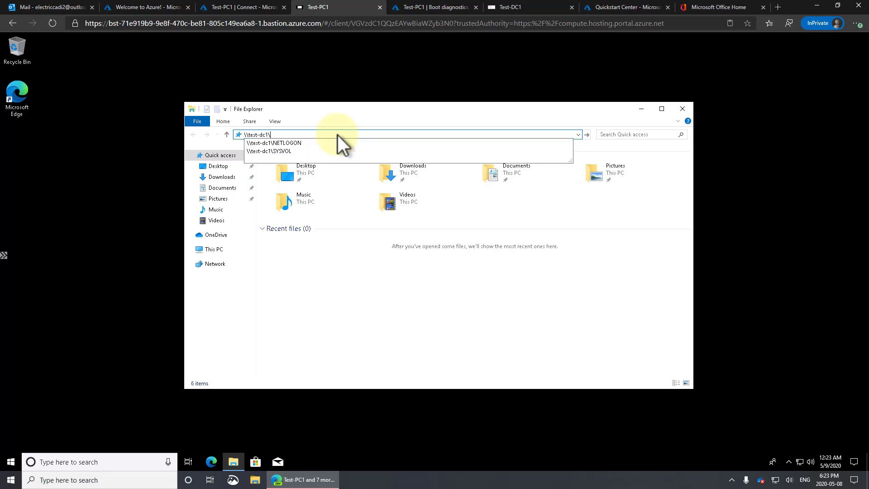
key(Down)
key(Down)
key(Return)
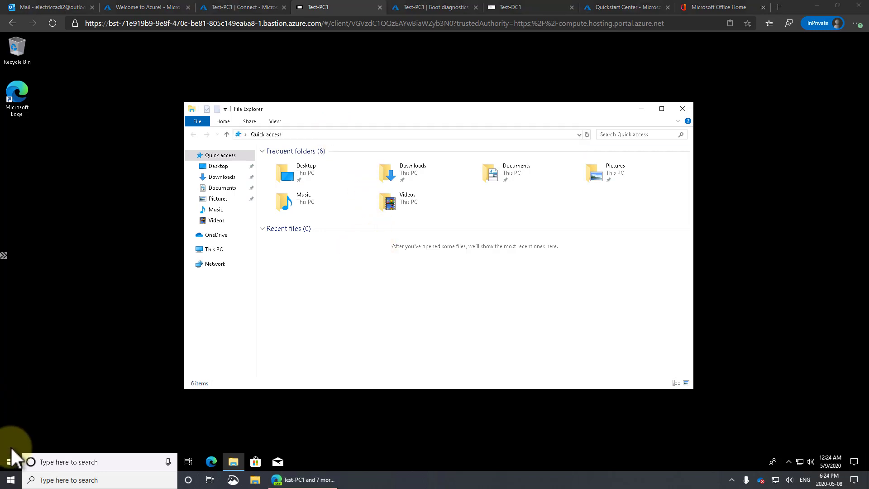
Step: Start downloading the Windows 10 version 1909 feature update from Update & Security, then close File Explorer
click(10, 461)
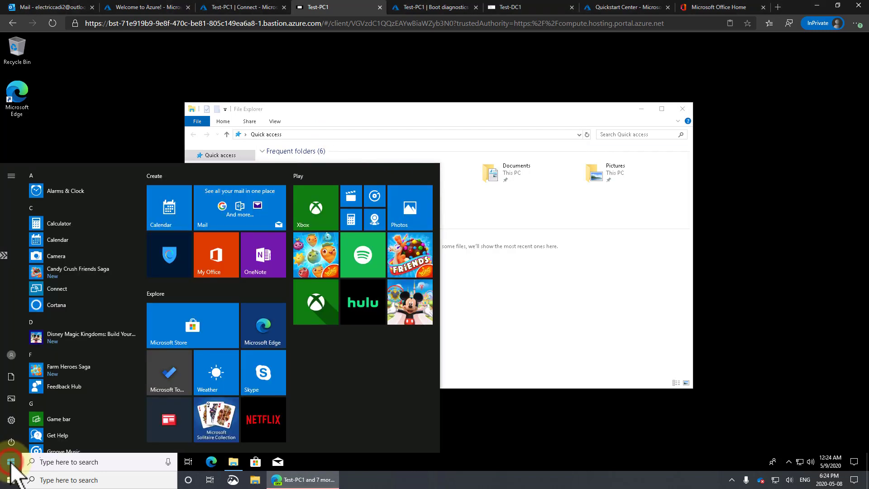
click(11, 420)
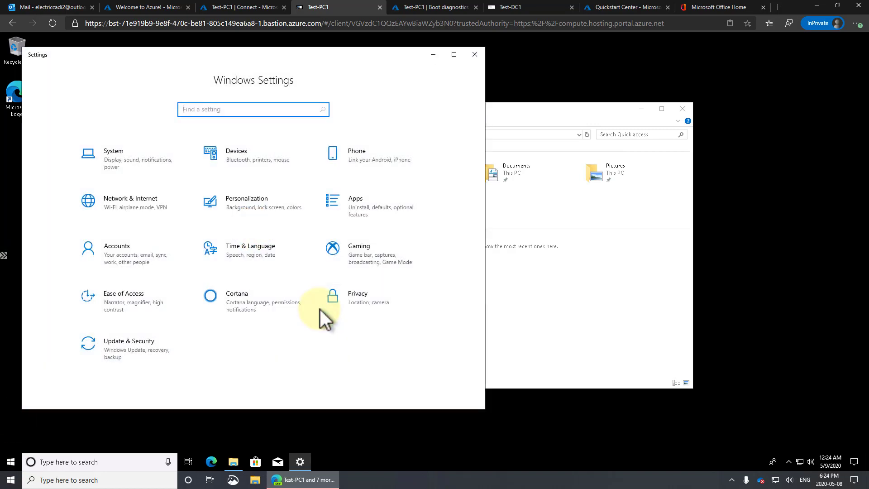
click(126, 346)
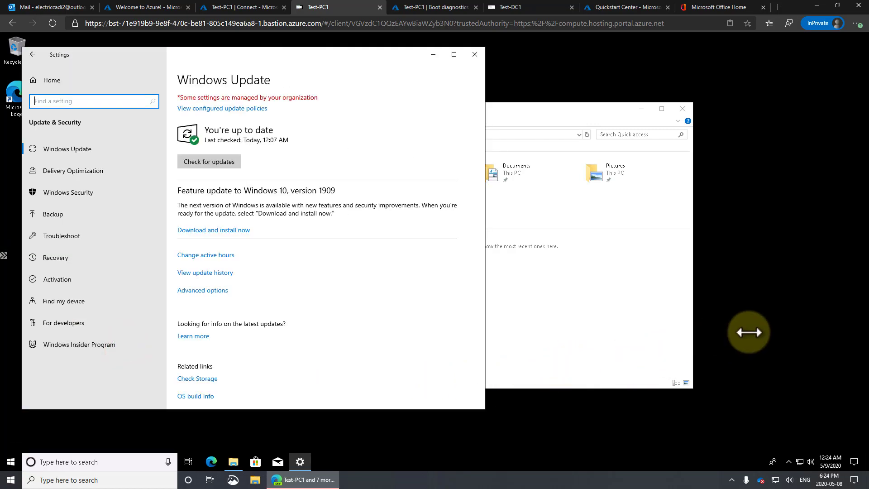
click(220, 230)
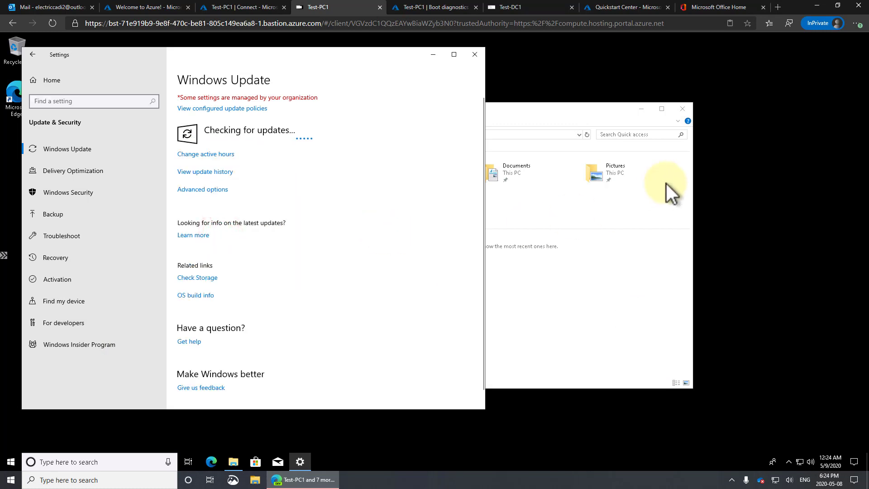
click(683, 108)
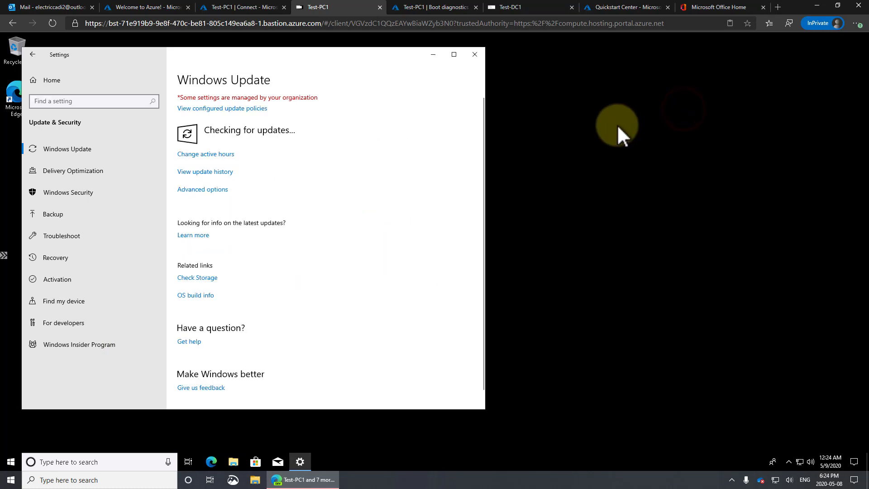
Step: On Test-DC1, close Active Directory Users and Computers, restart for pending updates, and dismiss the disconnect message
click(524, 7)
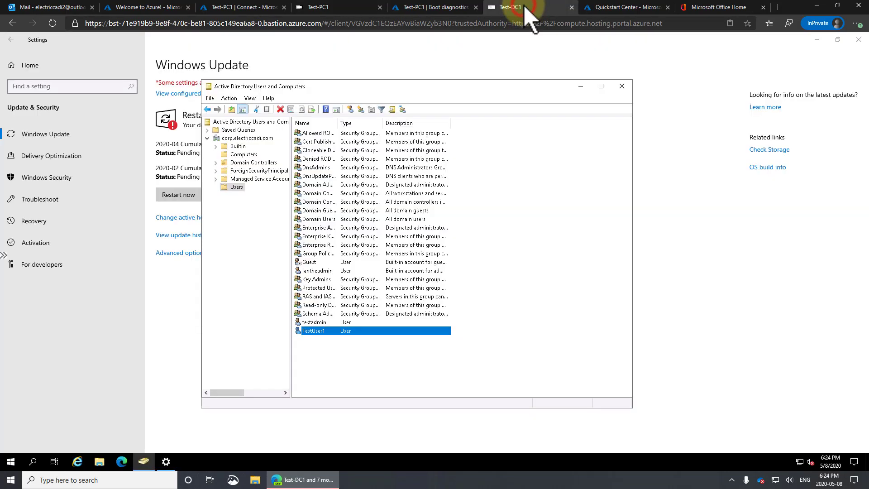
click(621, 87)
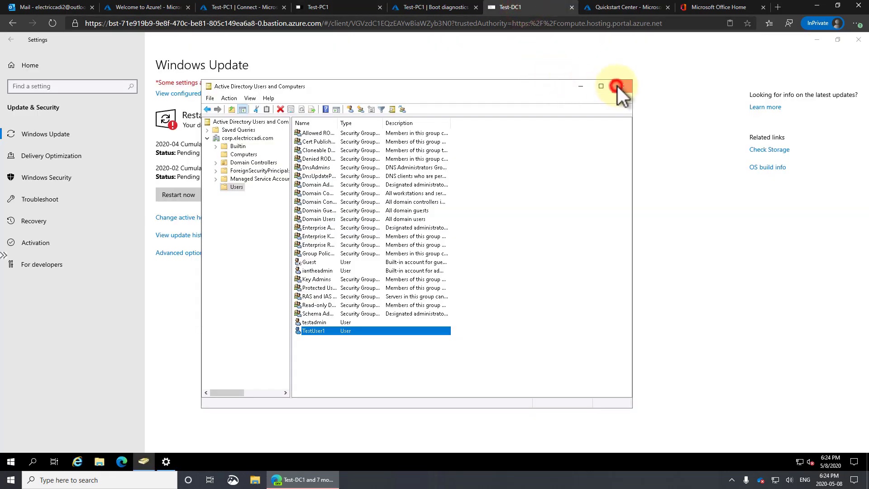
click(175, 196)
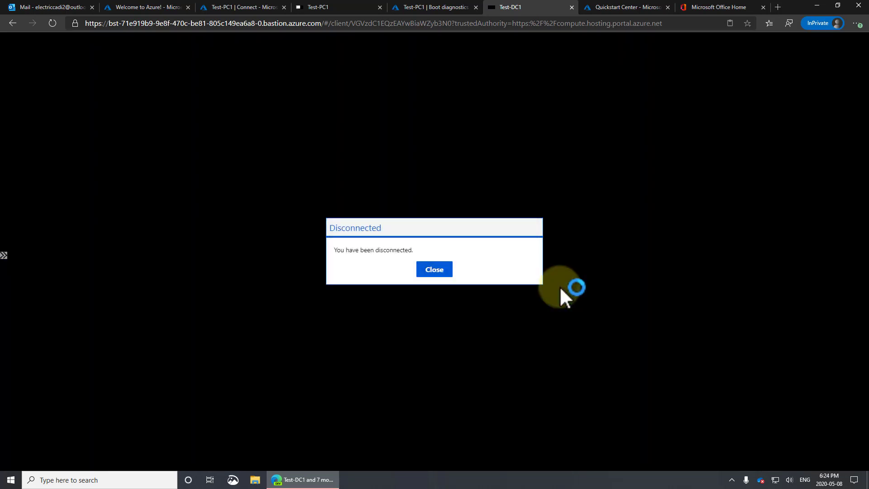
click(435, 270)
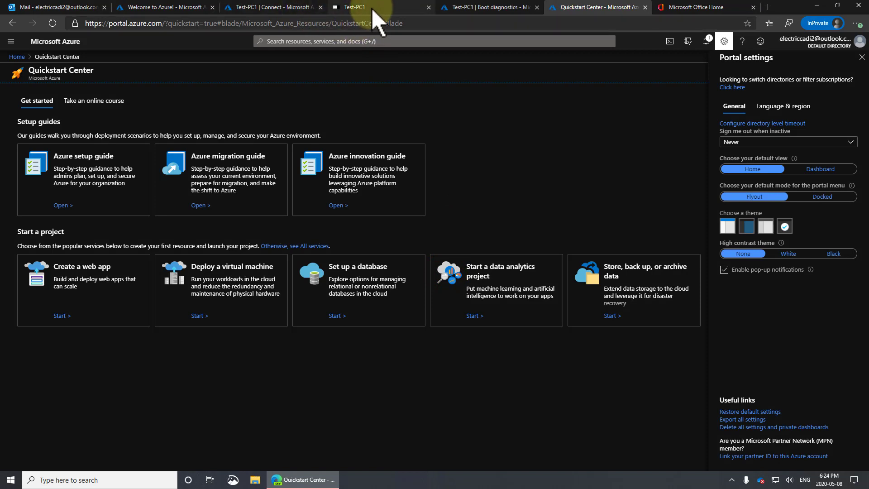
Step: Select Test-DC1 from the VM list and open its Boot diagnostics
click(273, 7)
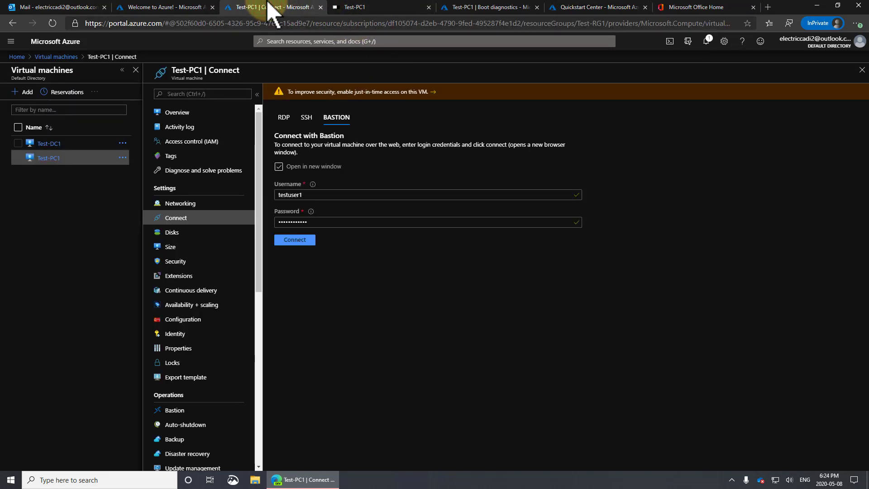
click(49, 144)
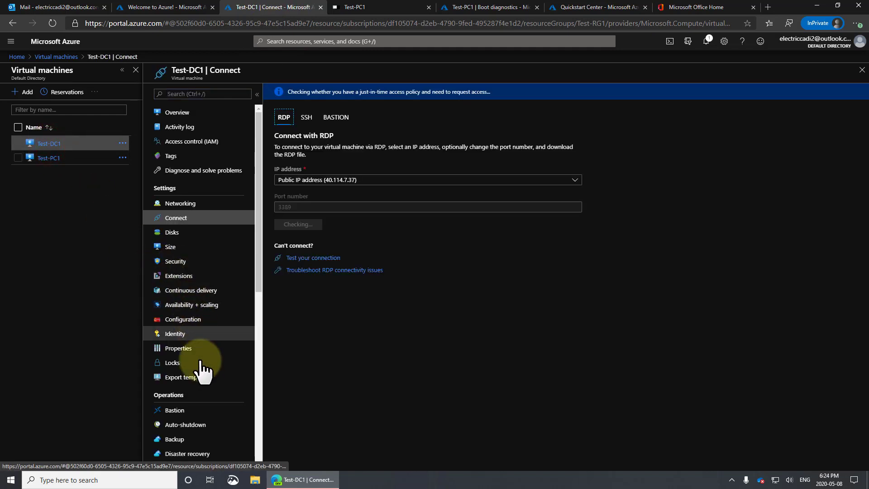
scroll(192, 439, down, 8)
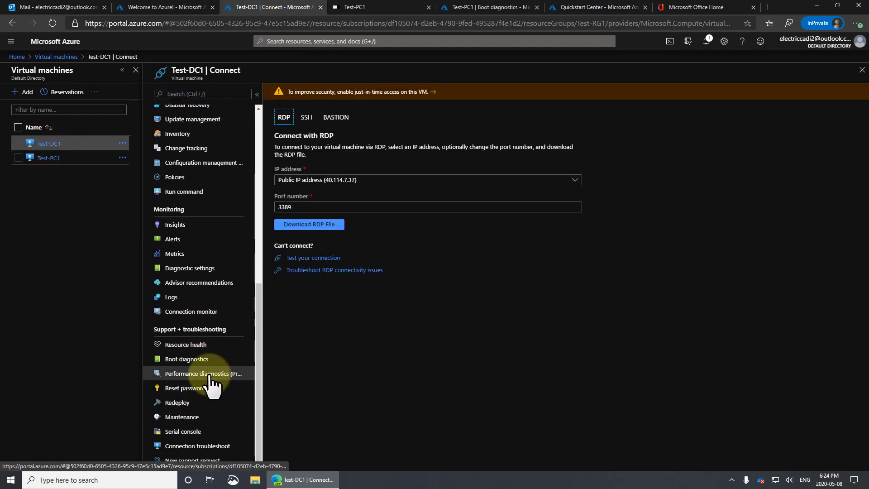
click(193, 360)
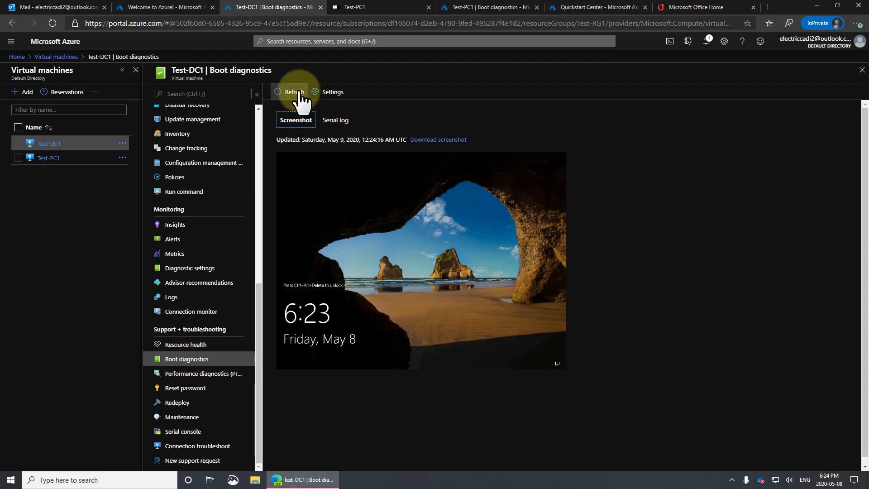
Step: Refresh Test-DC1's boot diagnostics screenshot twice until it shows the restarted server's lock screen
drag(365, 140, 379, 140)
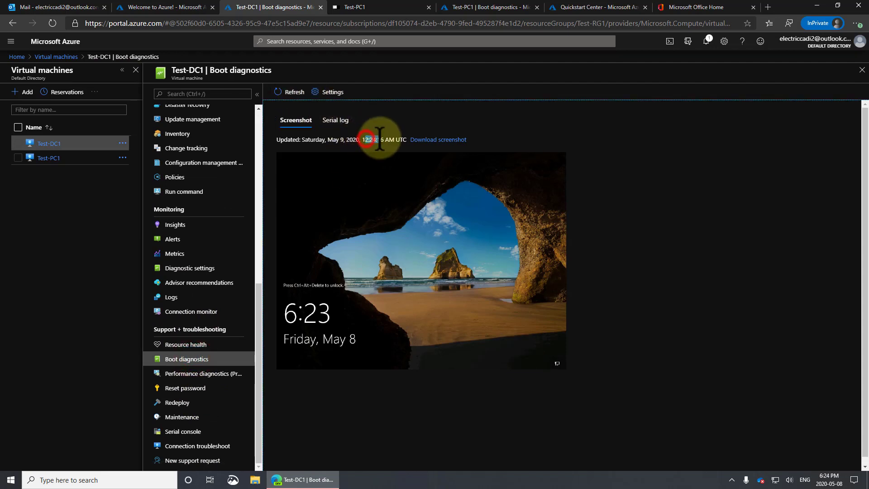
click(285, 92)
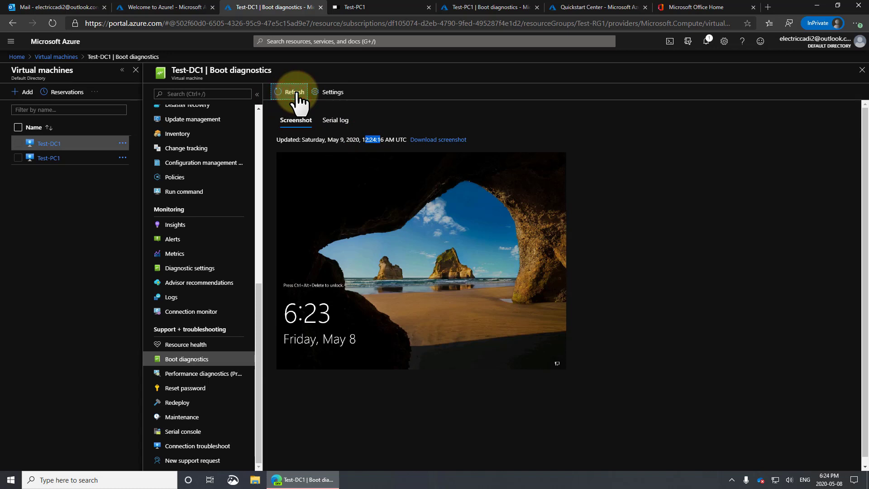
click(367, 140)
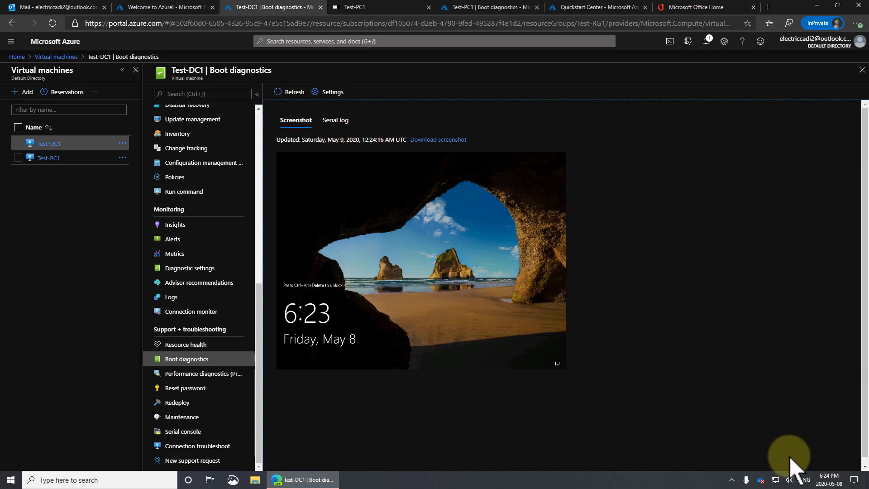
click(396, 140)
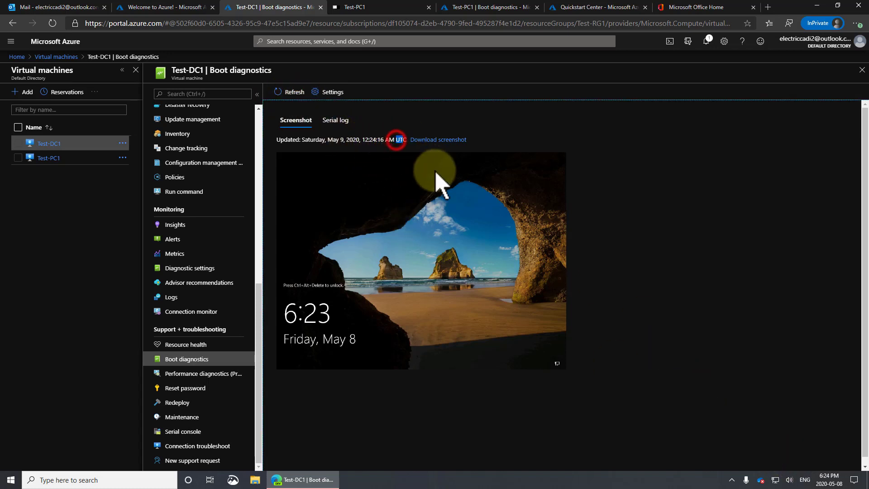
click(622, 189)
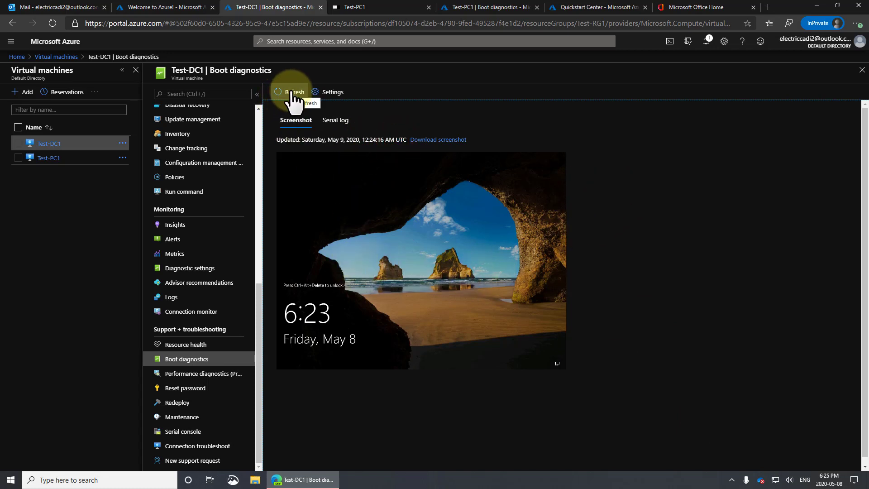
click(291, 92)
Step: On Test-PC1, review the downloading version 1909 feature update and move the Settings window right
click(393, 8)
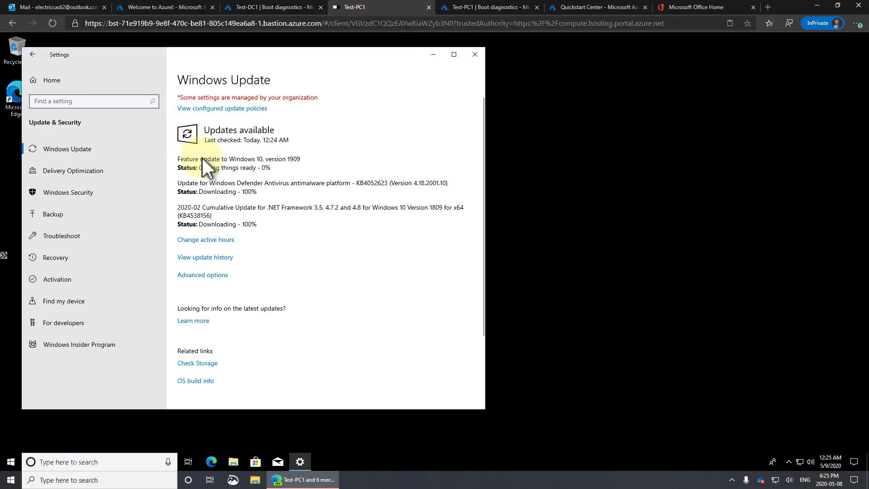
drag(199, 159, 287, 160)
drag(316, 53, 373, 55)
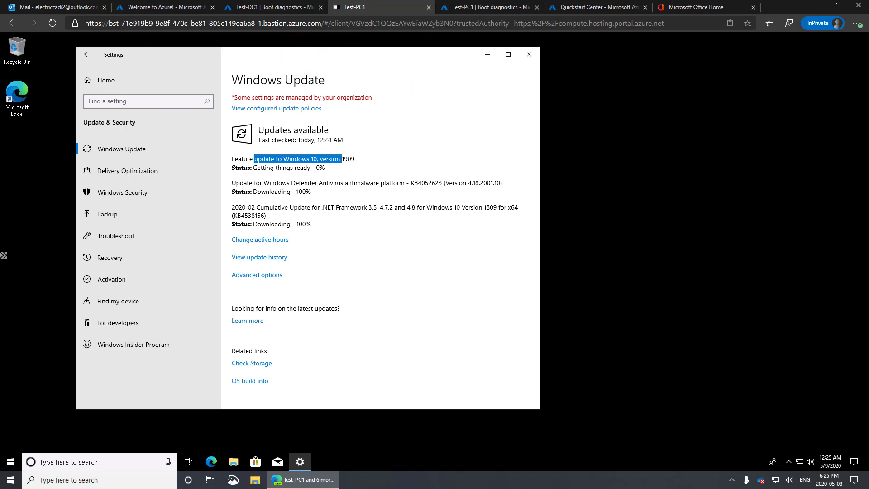
click(389, 141)
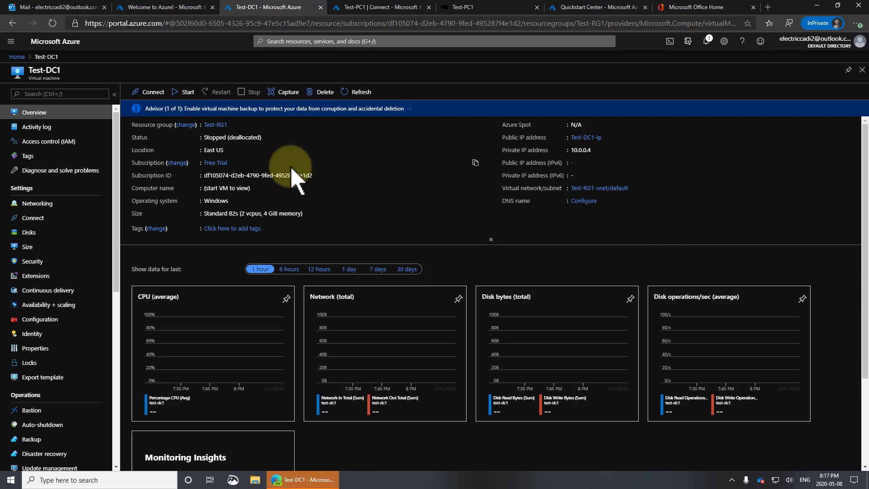
Step: Start the Stopped (deallocated) Test-DC1 VM and confirm the 'Starting virtual machine' notification
drag(213, 137, 291, 146)
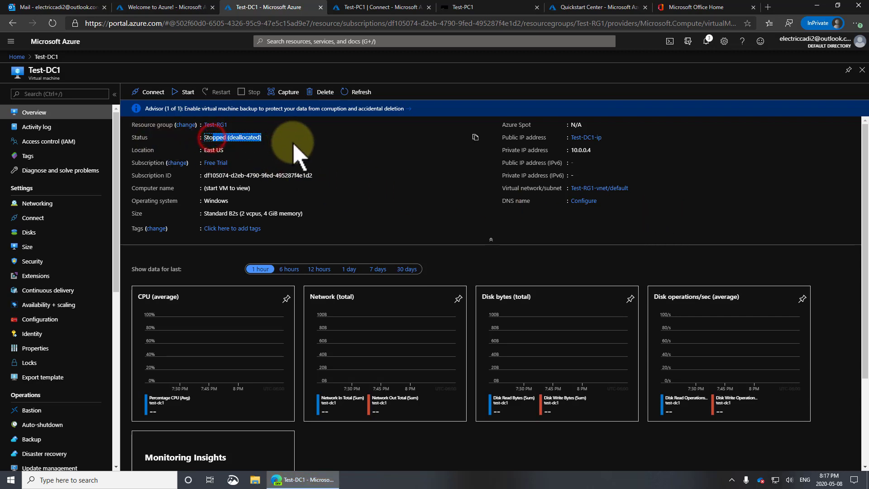
click(187, 92)
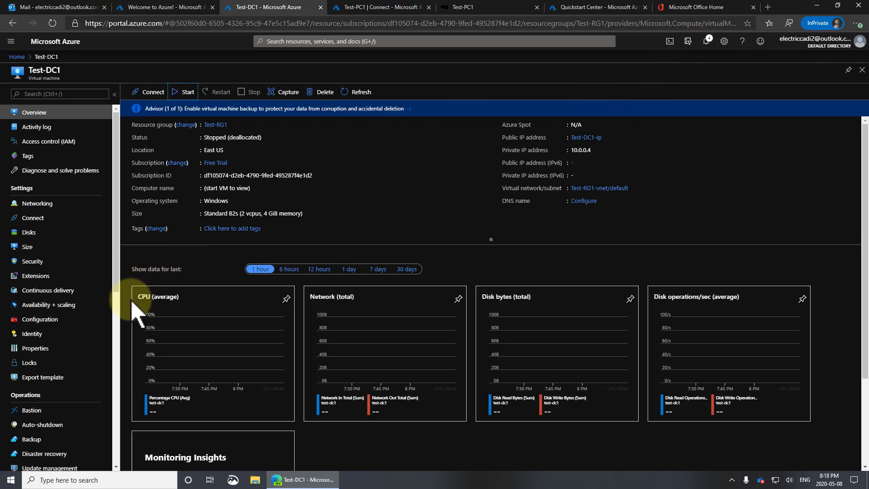
click(706, 40)
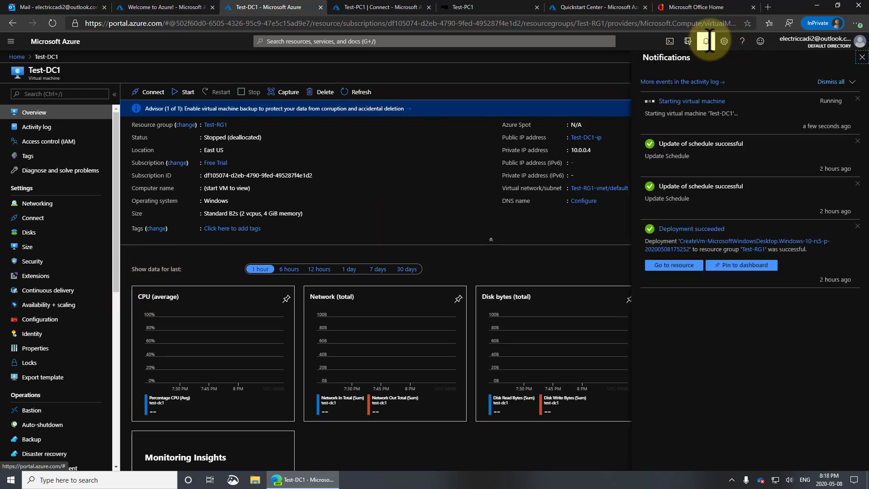
click(707, 40)
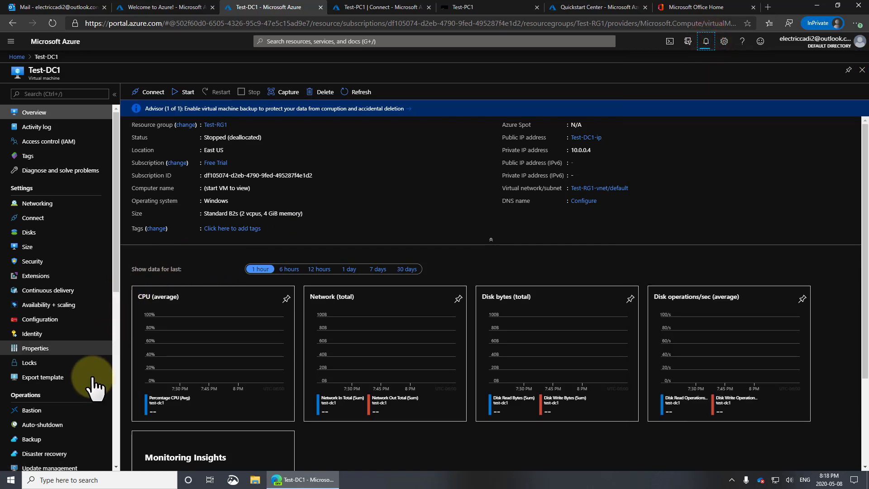
Step: Open Test-DC1's Boot diagnostics and refresh the screenshot twice to watch the VM booting
scroll(79, 425, down, 8)
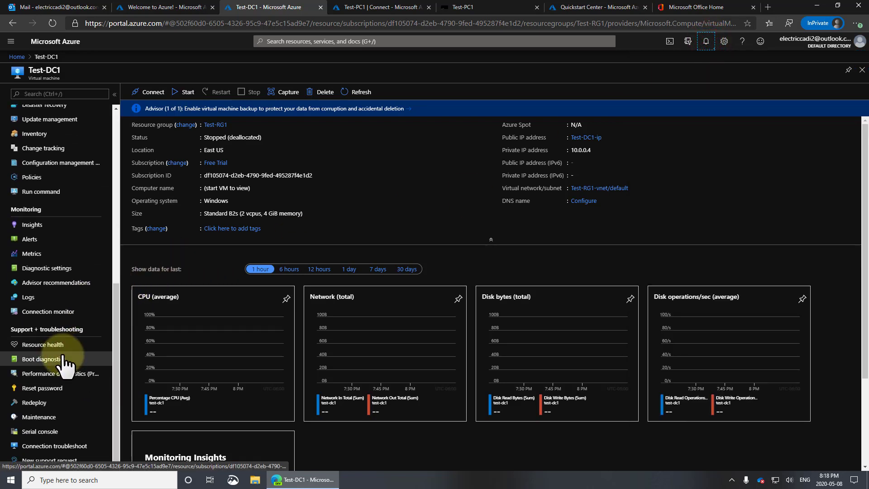
click(61, 359)
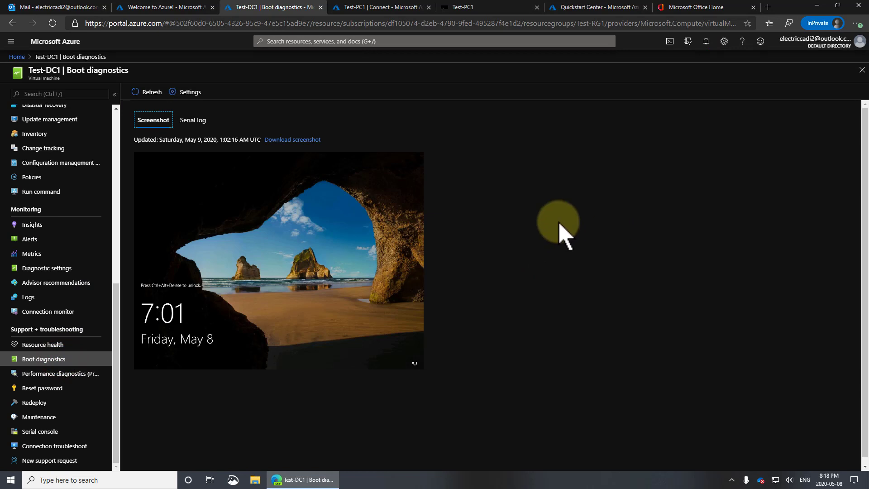
click(153, 94)
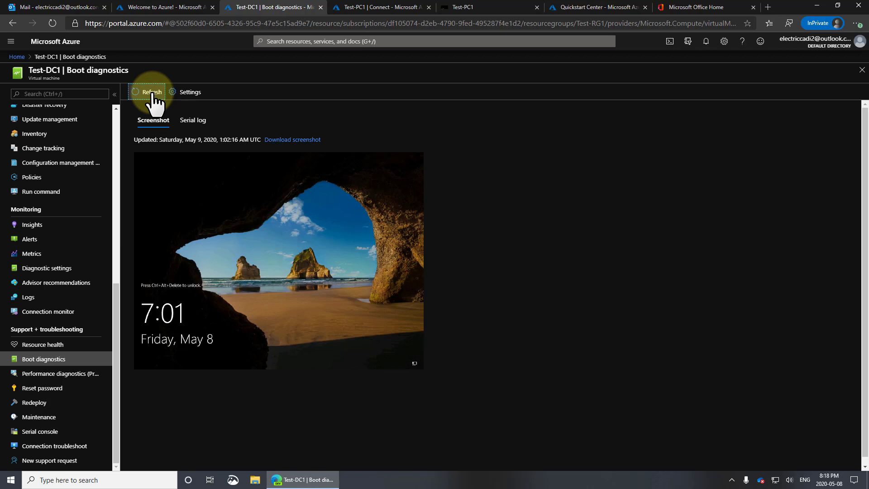
click(152, 93)
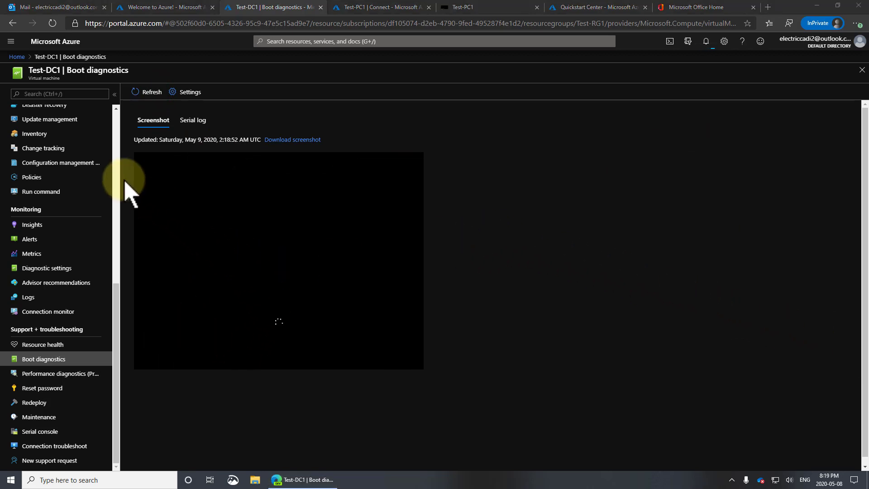
scroll(117, 170, up, 7)
drag(116, 138, 116, 78)
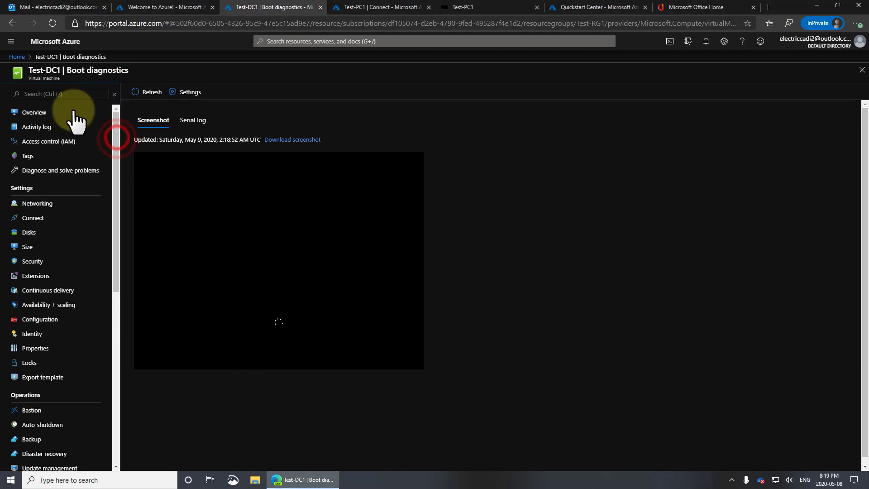
Step: Open Test-DC1's Activity log and view the Start Virtual Machine entry, status Accepted
click(44, 129)
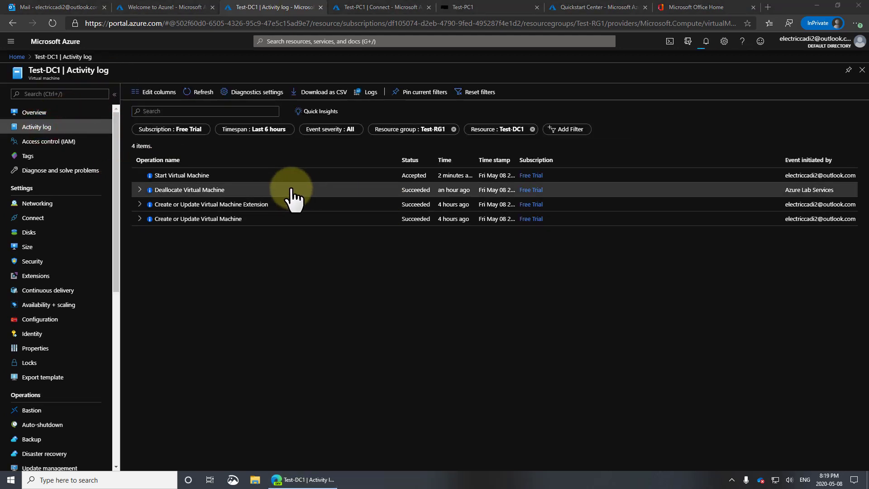
click(170, 176)
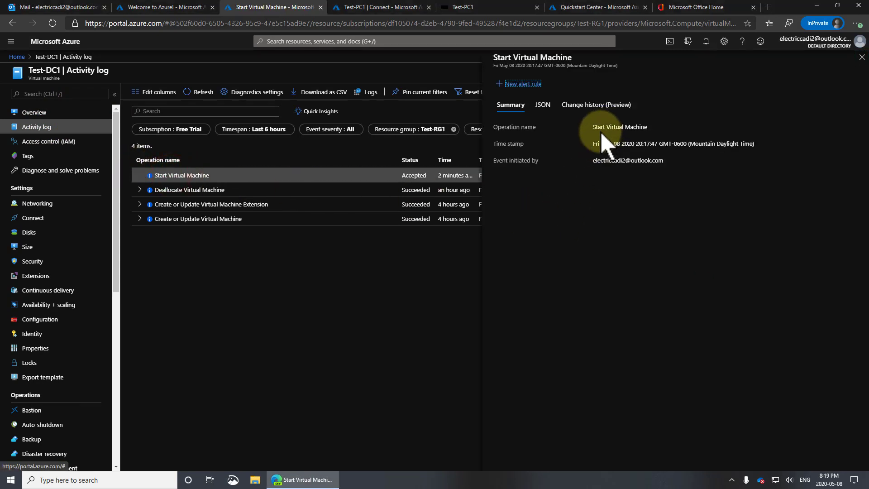
drag(598, 127, 647, 128)
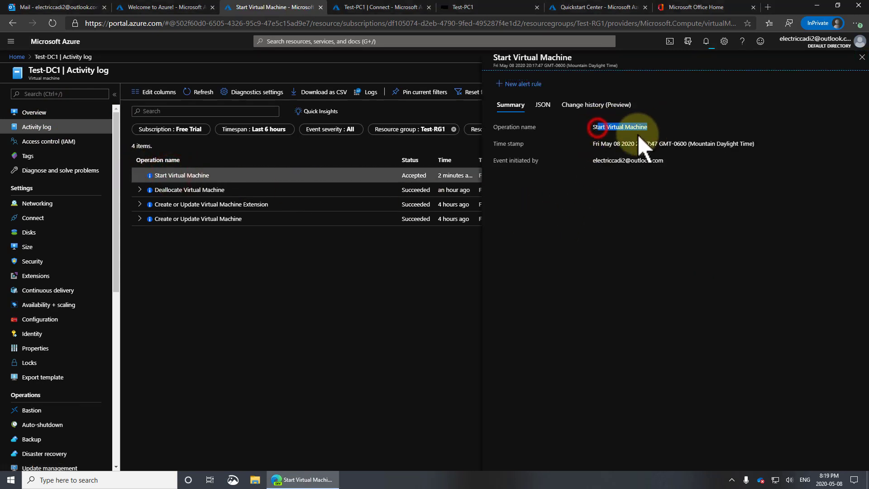
click(411, 270)
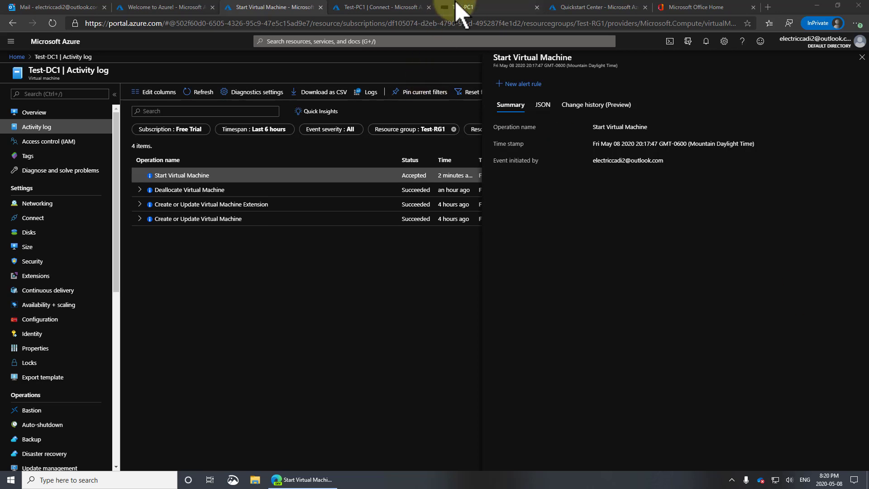
click(462, 7)
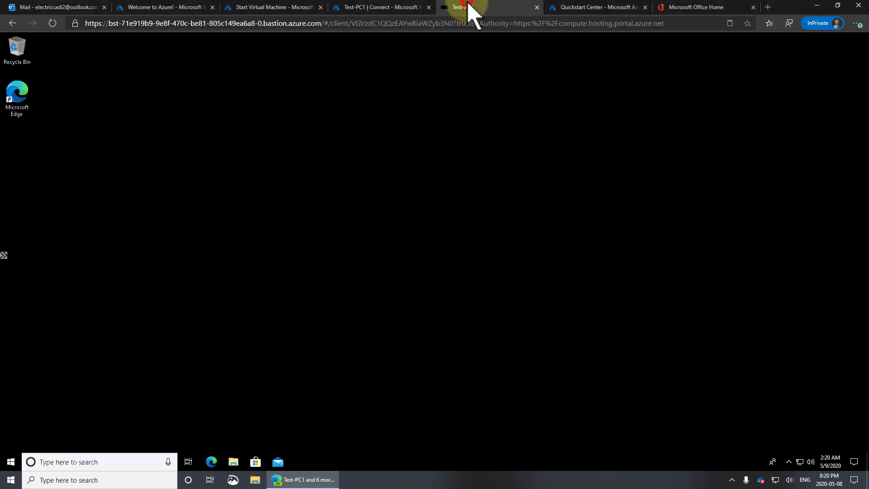
right_click(800, 462)
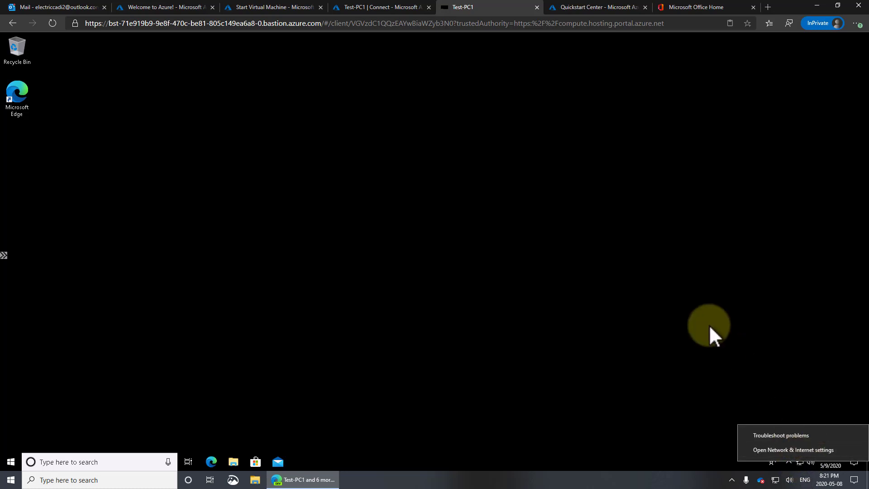
click(709, 324)
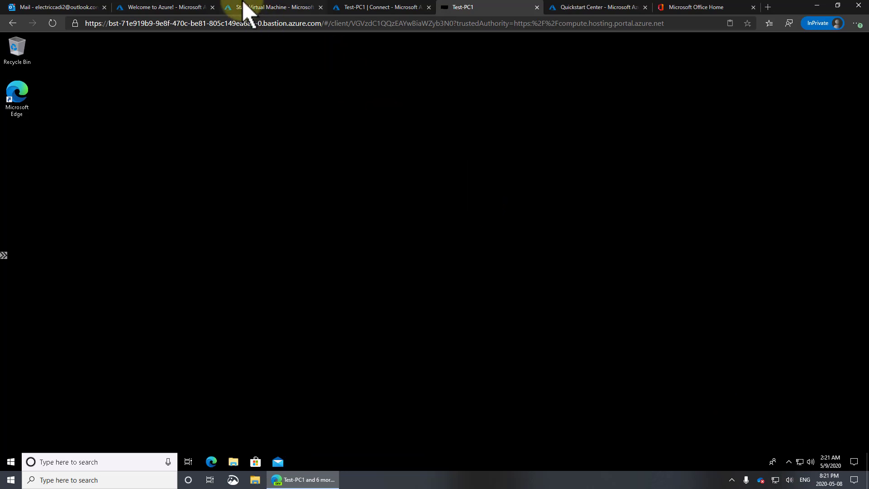
click(267, 7)
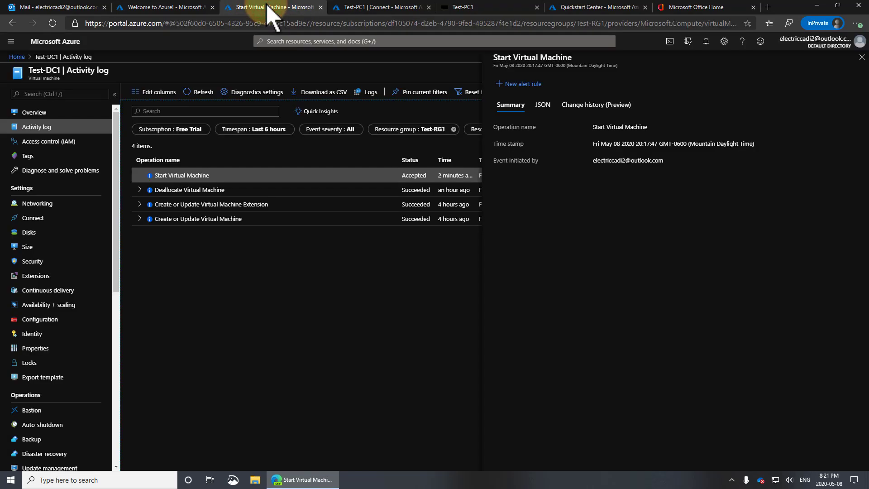
Step: Refresh the activity log, expand Start Virtual Machine, then choose a Bastion connection for Test-DC1
click(206, 94)
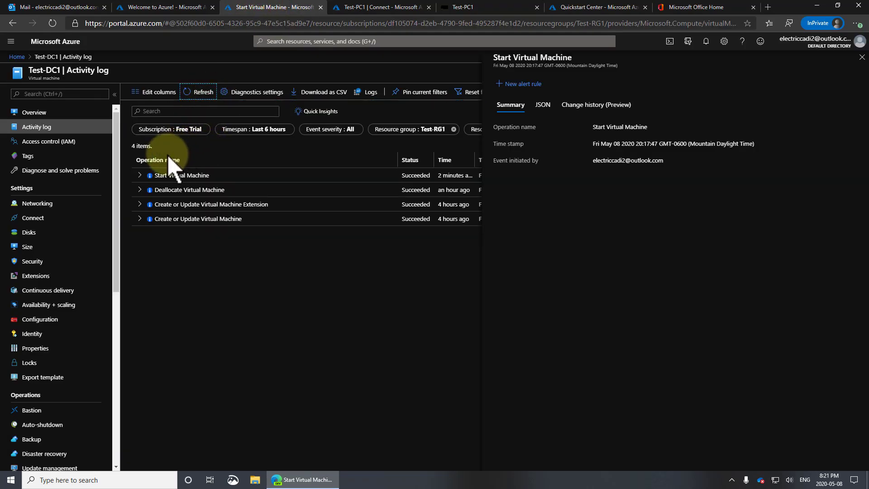
click(139, 175)
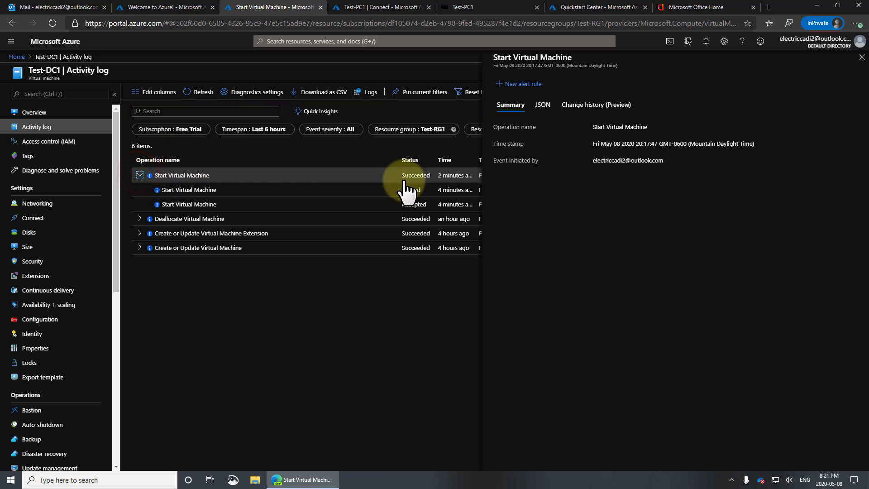
click(45, 113)
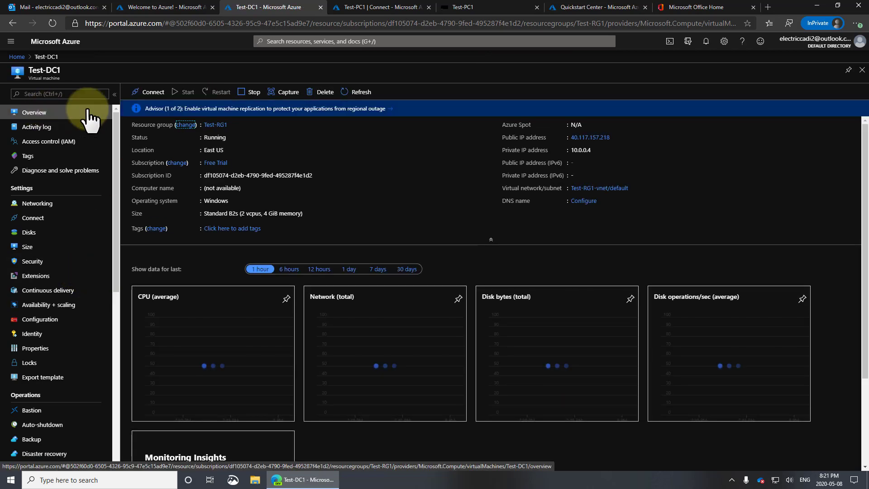
click(150, 90)
click(149, 139)
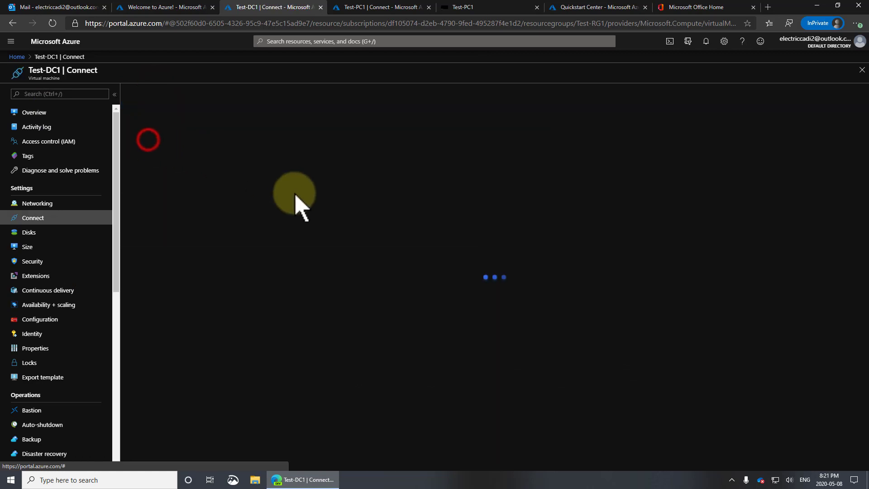
Step: Sign in to Test-DC1 through Bastion as testadmin with its password
click(164, 194)
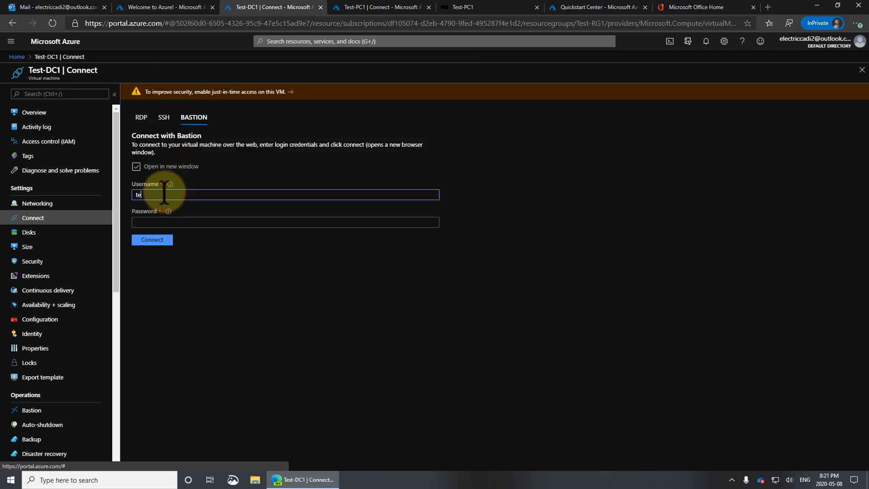
text(testadmin)
key(Tab)
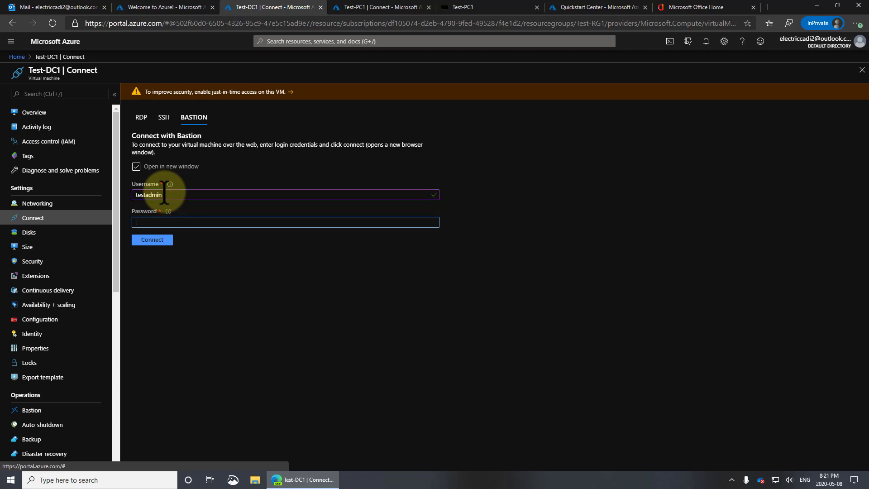
click(157, 240)
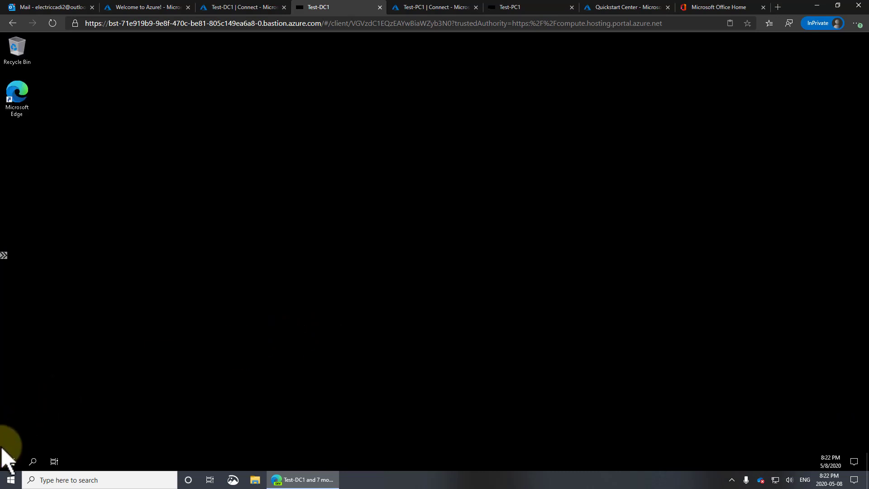
Step: Launch Active Directory Users and Computers, test a Bing search in Edge, then close Edge and return to the portal
click(10, 461)
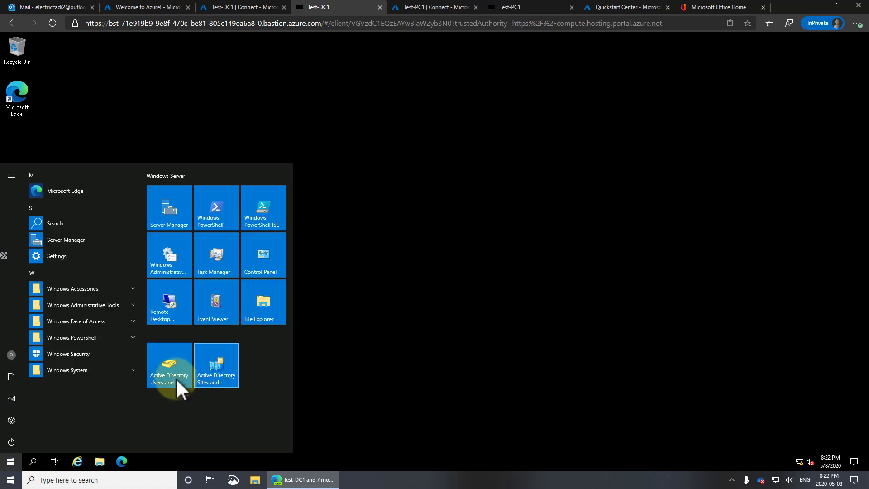
click(172, 373)
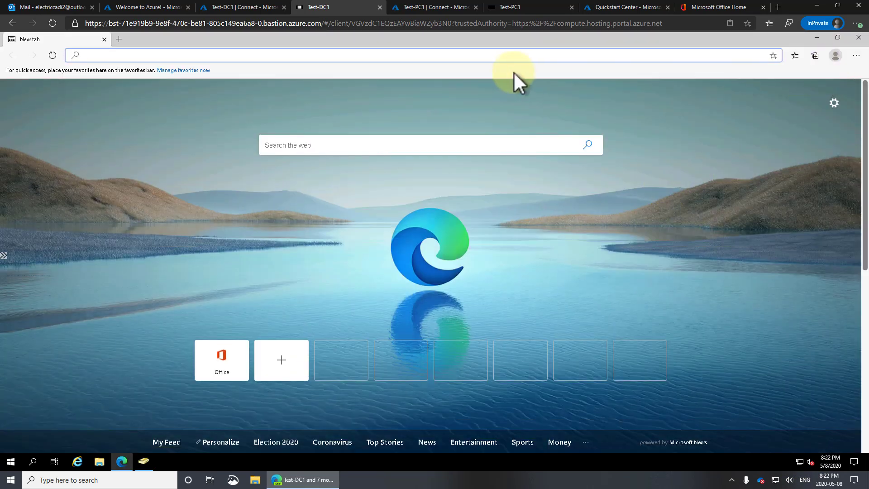
click(508, 56)
text(sdfgsdfgsfdg)
key(Return)
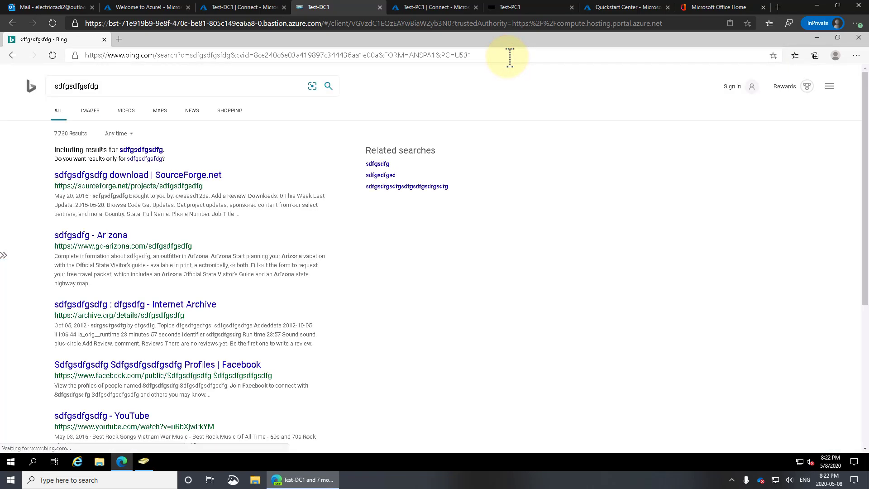
click(859, 37)
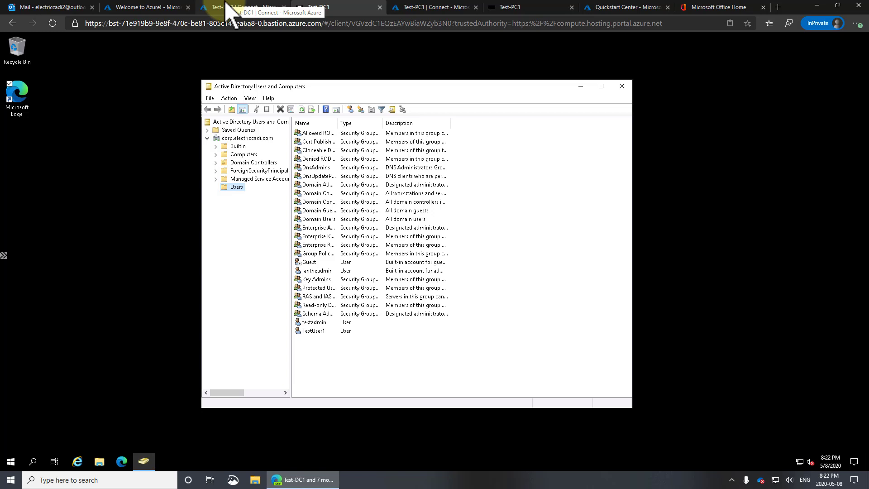
click(229, 9)
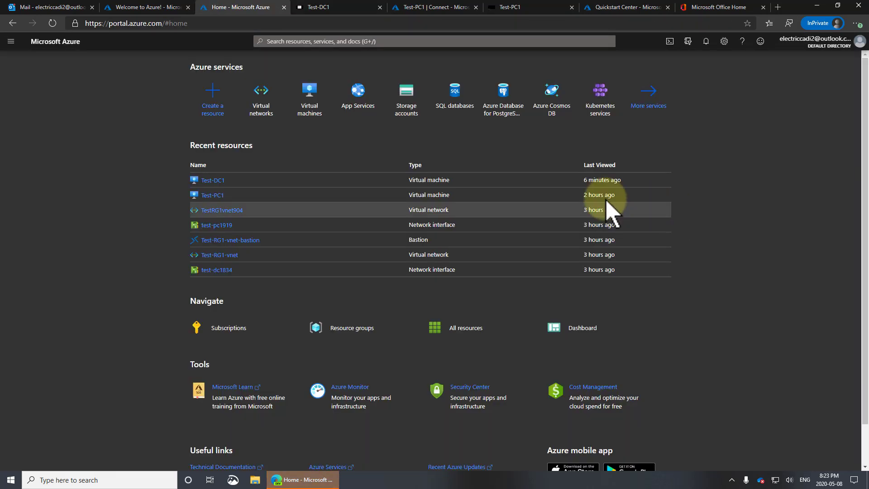
Step: Open Test-PC1 from Recent resources to see its overview, Running at Standard B2s
click(212, 196)
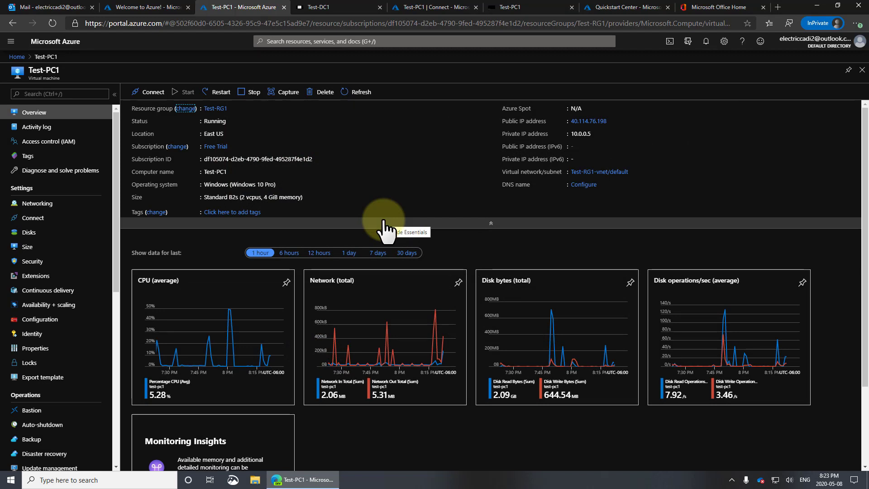
Step: Browse Test-PC1's available VM sizes, selecting the B1s row, then view its disks
click(35, 254)
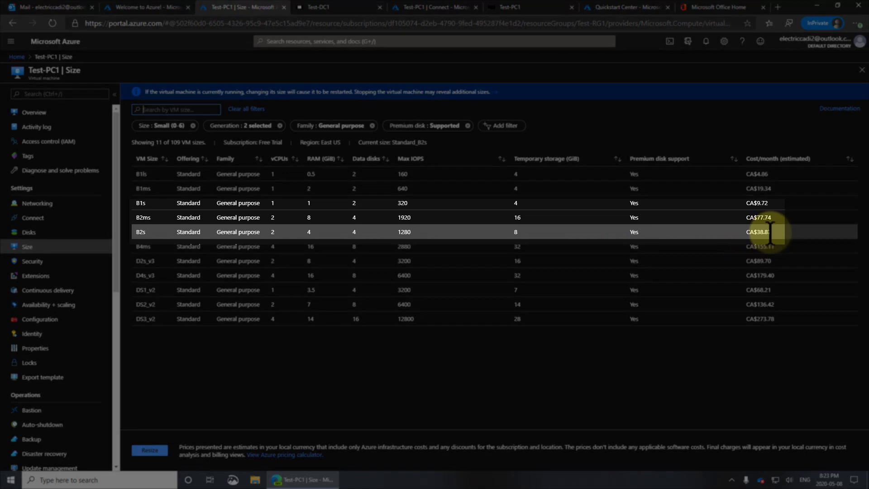
click(764, 203)
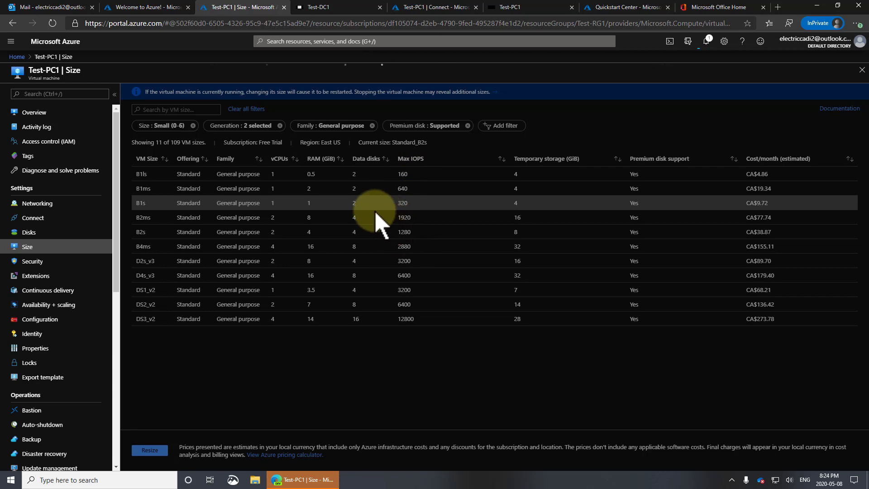
click(28, 232)
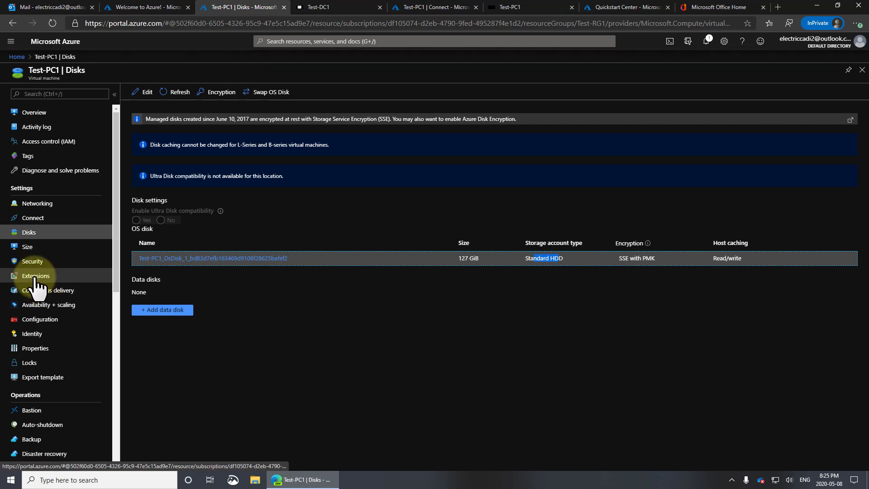
Step: Browse the New resource list of extensions available for Test-PC1, then close it
click(35, 276)
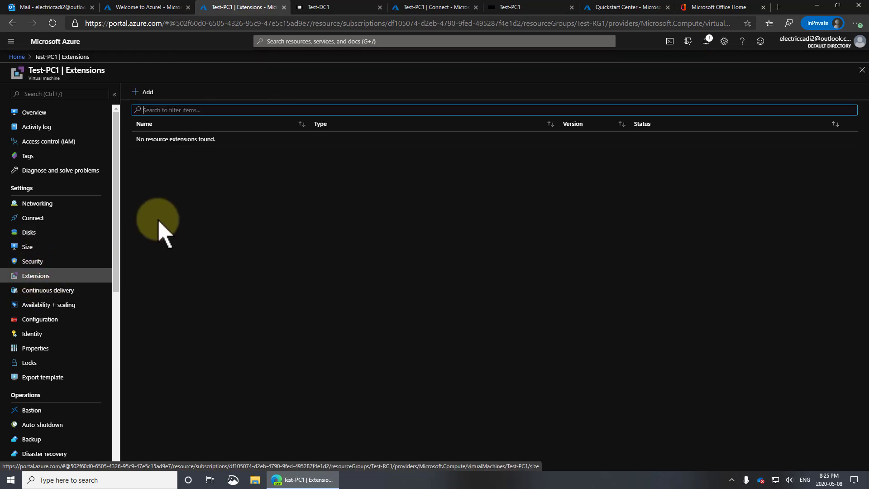
click(148, 92)
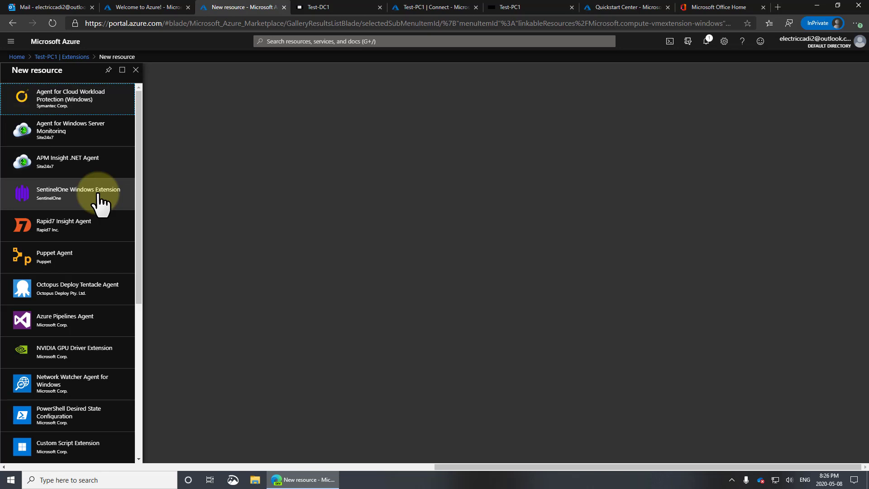
drag(140, 192, 140, 155)
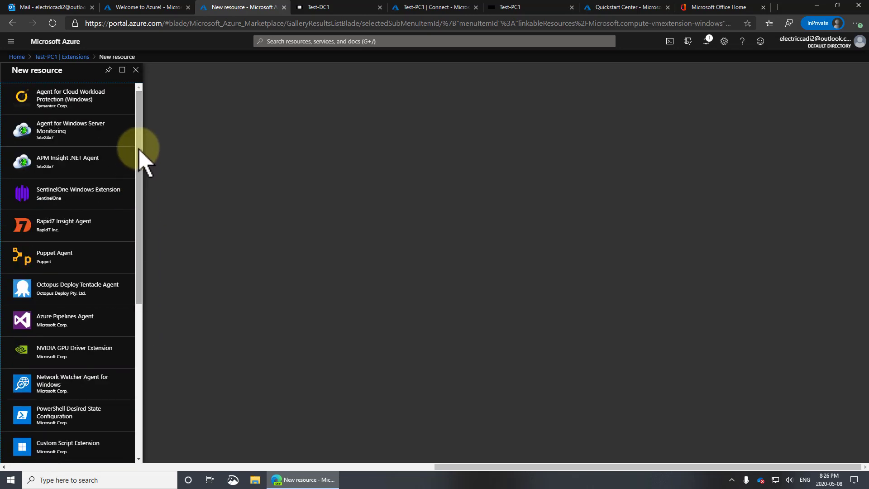
click(135, 70)
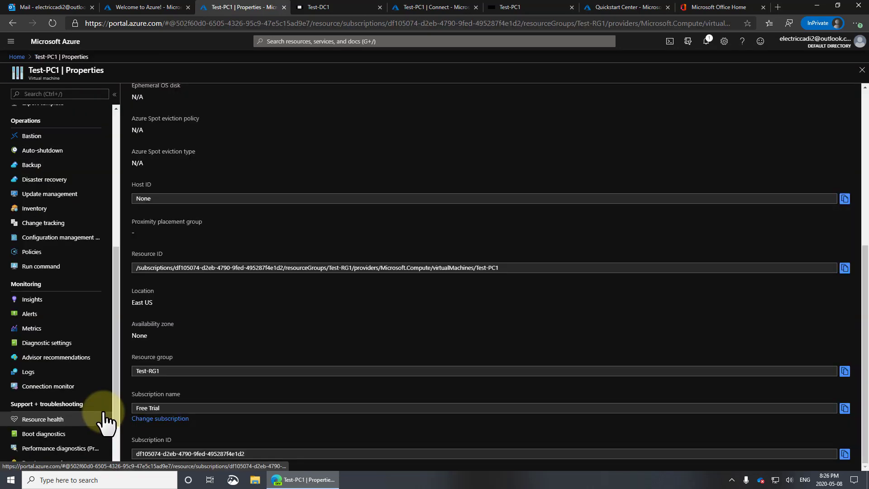
Step: Review Test-PC1's auto-shutdown settings, highlighting the scheduled shutdown time
click(52, 151)
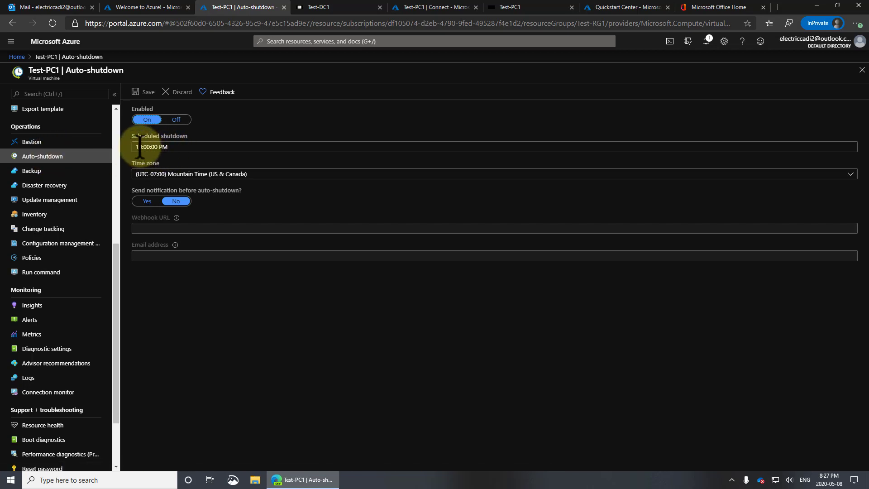
drag(140, 147, 175, 146)
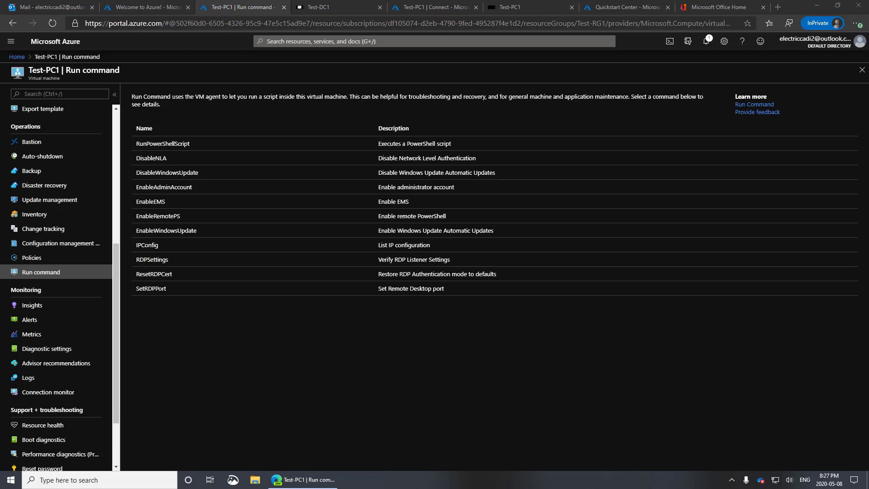
Step: Run IPConfig on Test-PC1, then expand the 05/08/2020 resource health entry
click(256, 247)
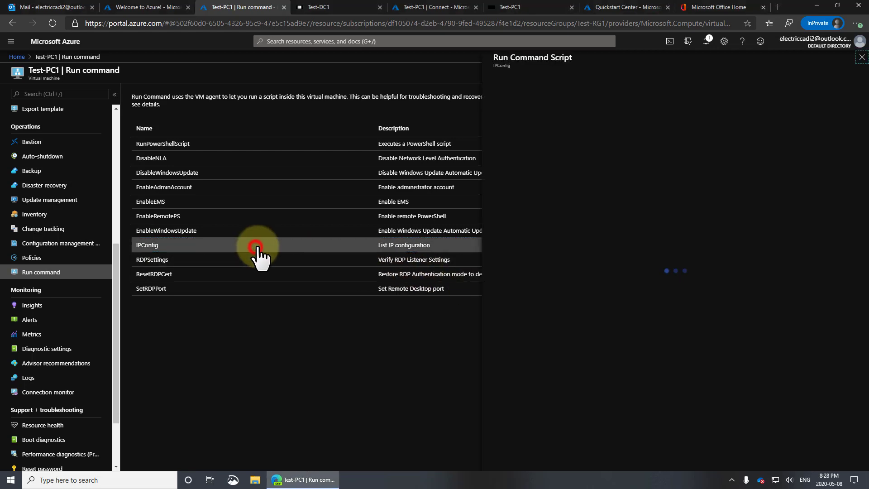
click(509, 156)
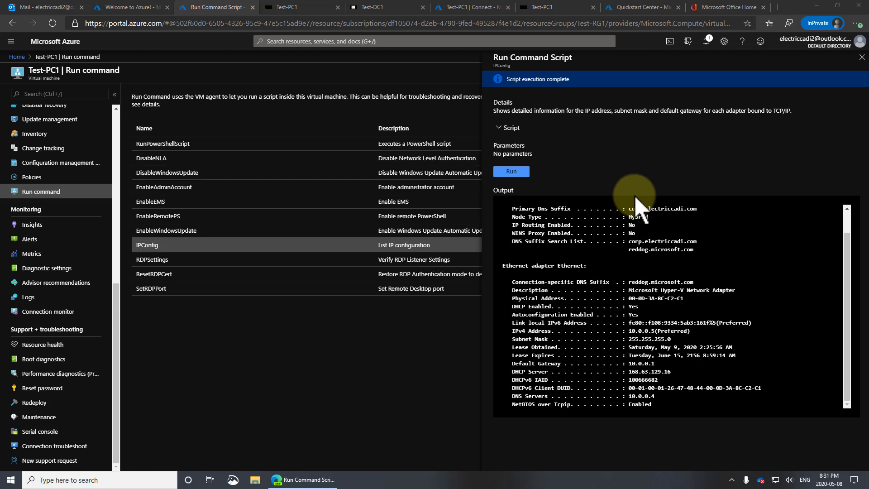
click(500, 128)
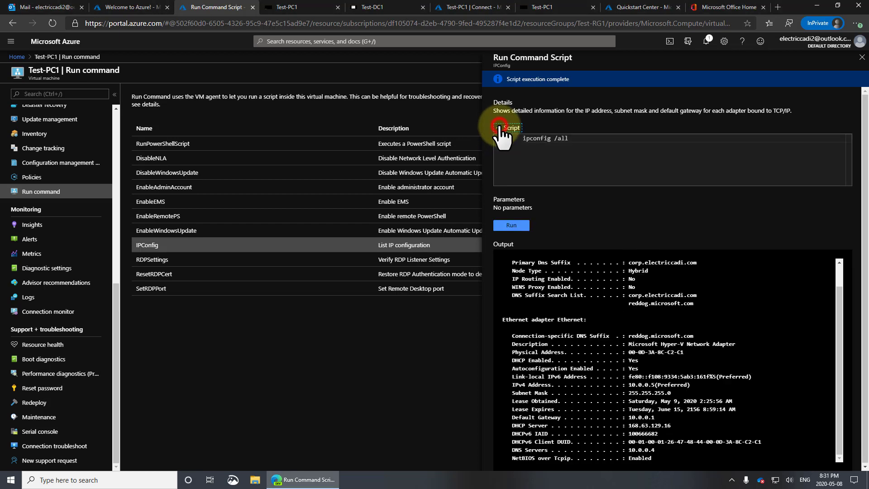
click(499, 128)
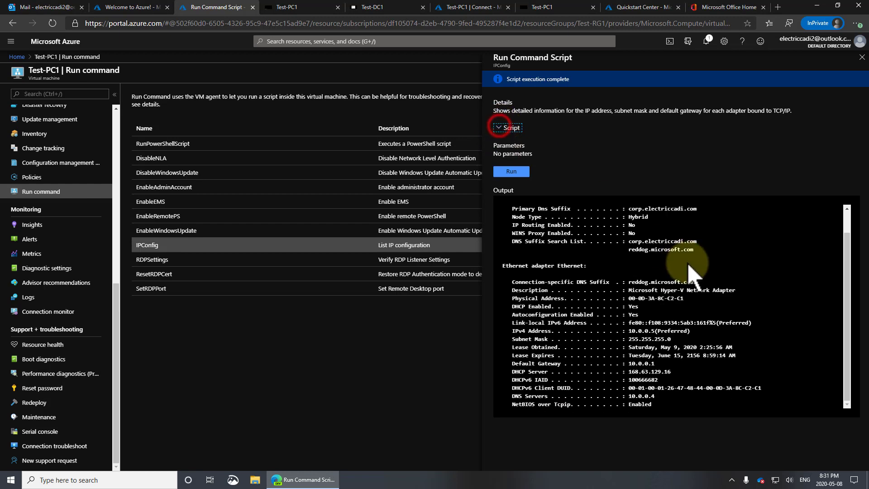
click(846, 283)
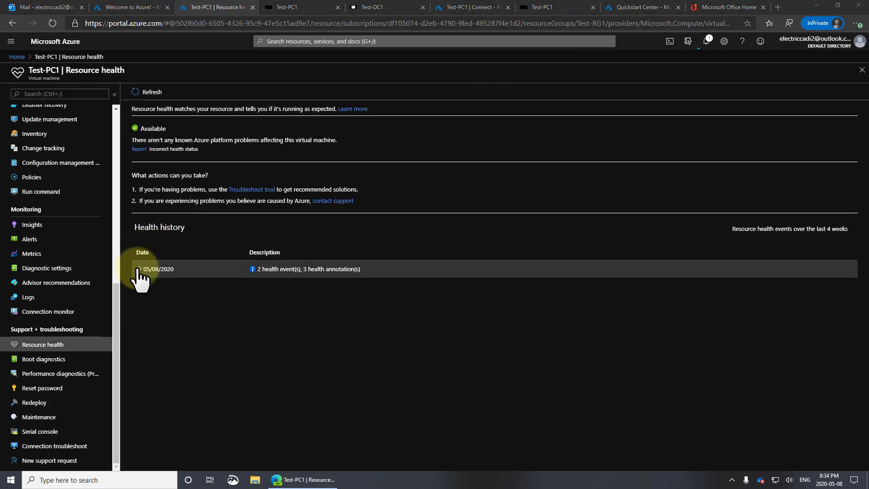
click(138, 269)
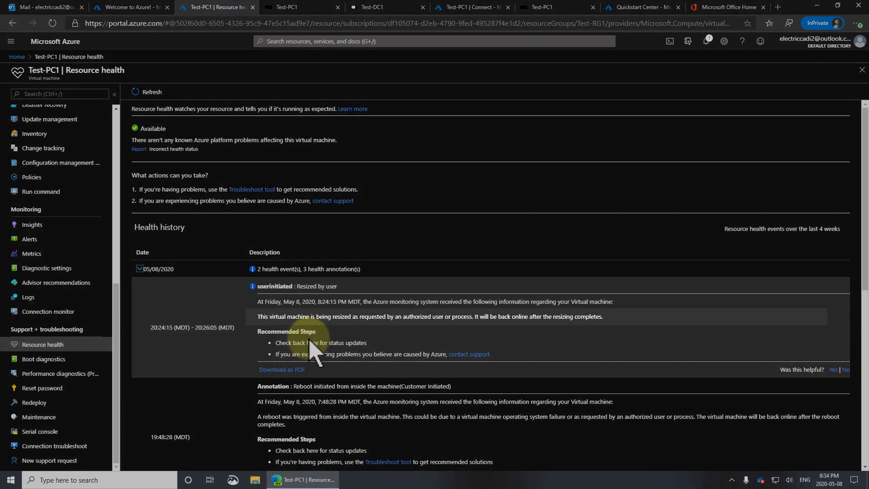
Step: Highlight the resize message, collapse the 05/08/2020 health entry, and go to Reset password
drag(307, 316, 455, 317)
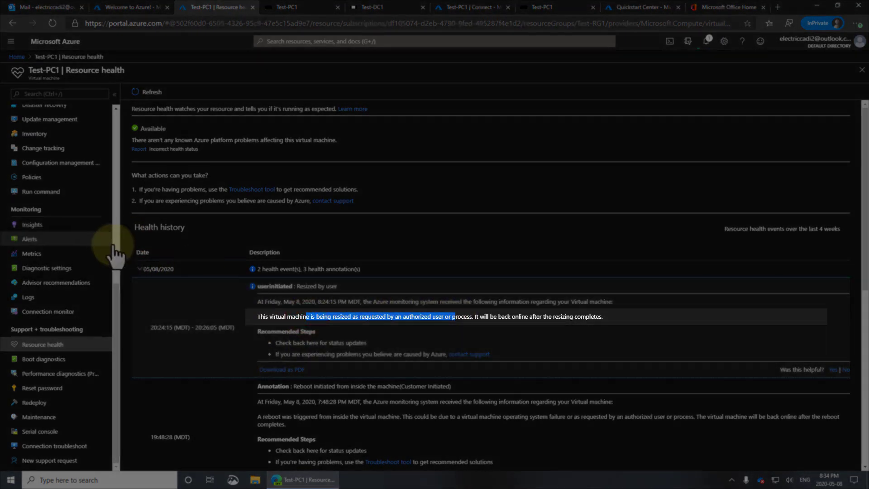
click(139, 269)
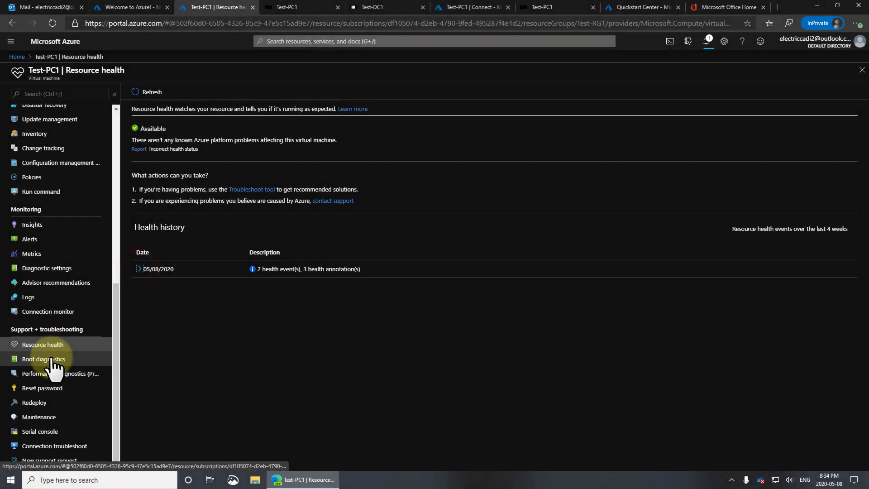
click(42, 388)
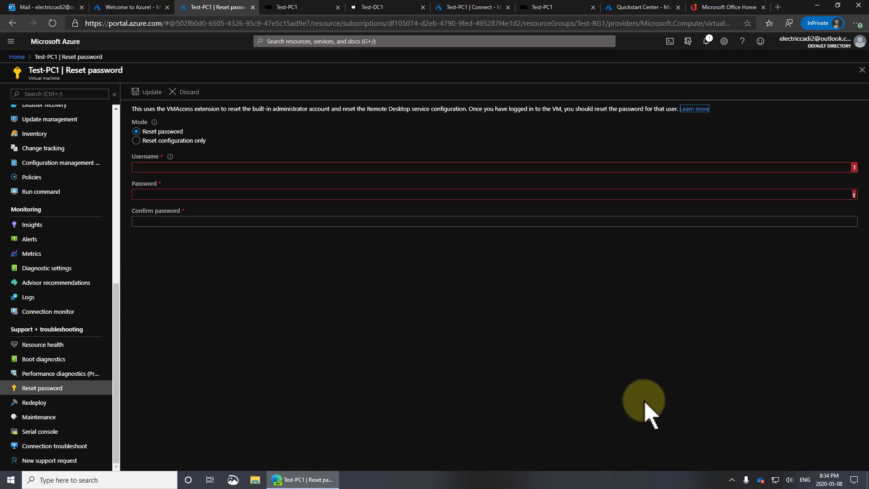
Step: Highlight the administrator account note, then show Test-PC1's Access control (IAM) page
drag(278, 109, 302, 144)
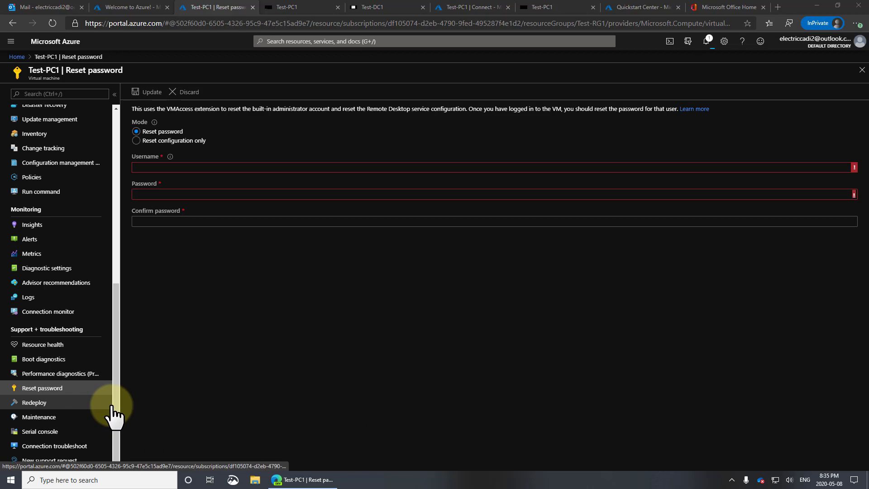
drag(116, 403, 121, 199)
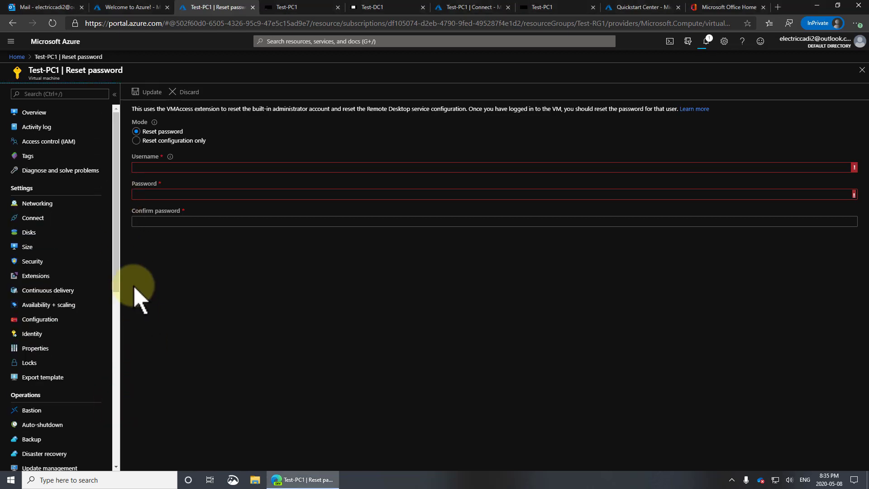
click(47, 142)
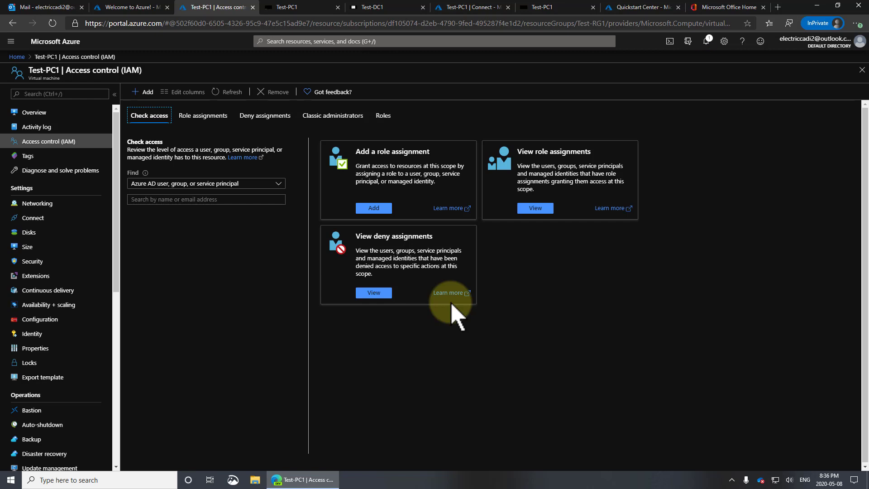
Step: View Test-PC1's networking and inbound port rules, then return to the Azure home page
click(45, 206)
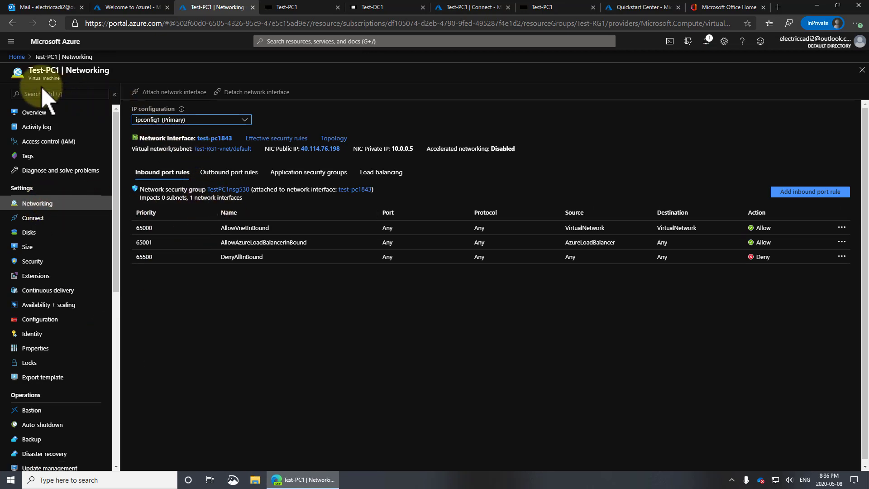
click(17, 58)
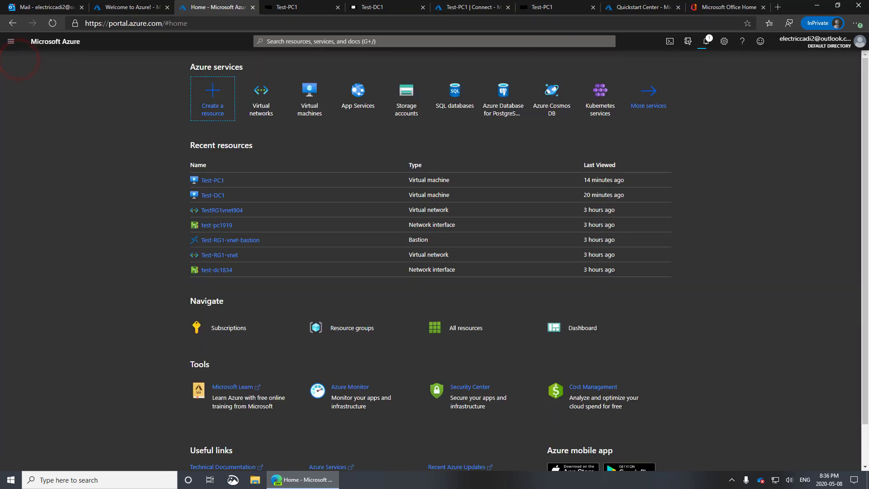
Step: Drill from Test-RG1-vnet into interface test-pc1843 and its ipconfig1 settings (private IP 10.0.0.5)
click(266, 105)
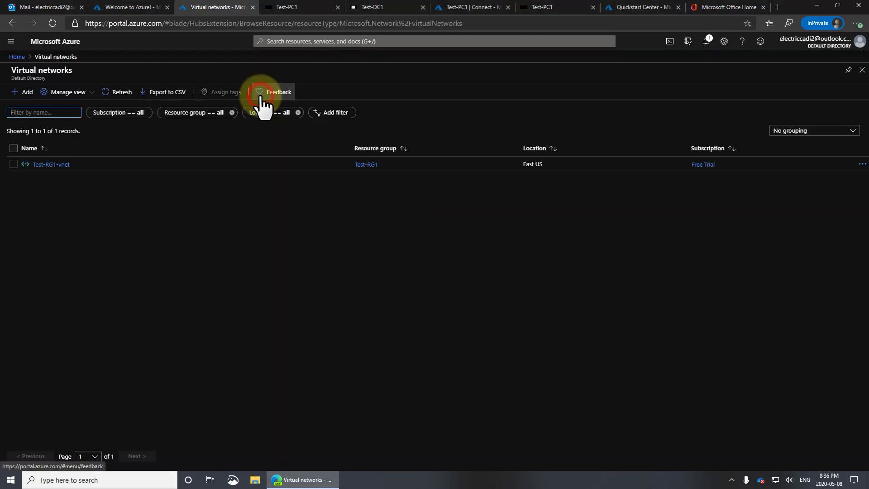
click(53, 164)
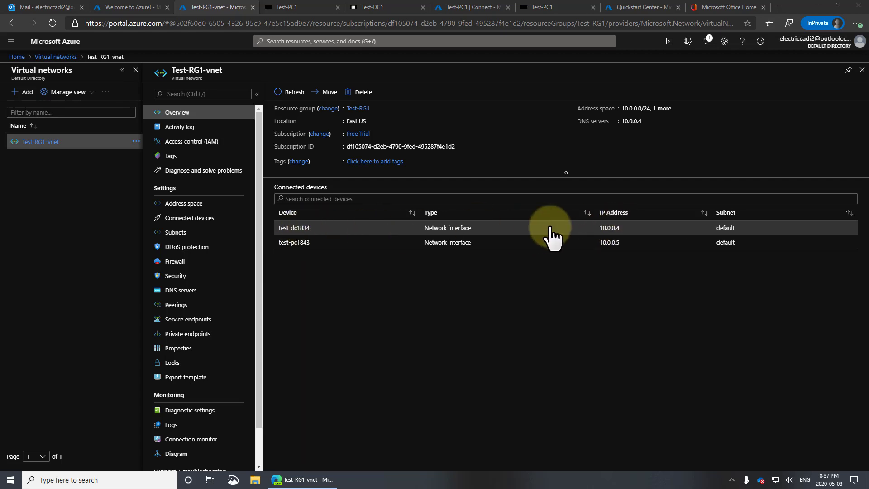
click(299, 241)
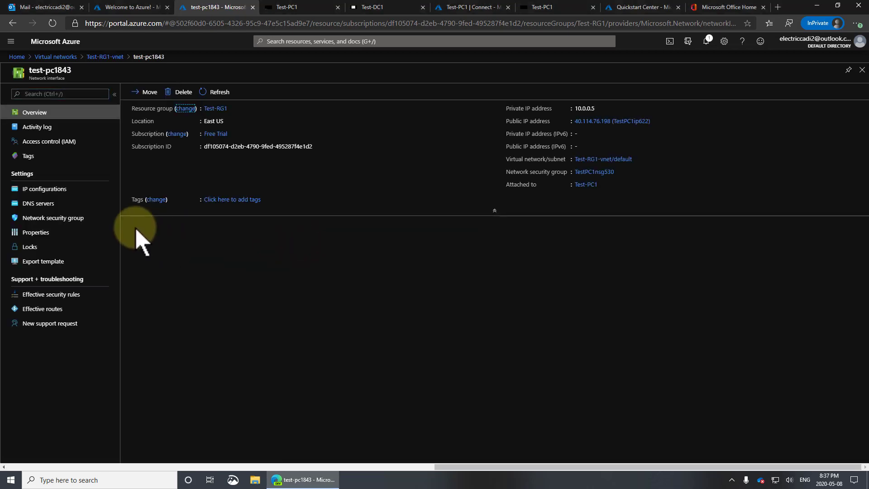
click(58, 190)
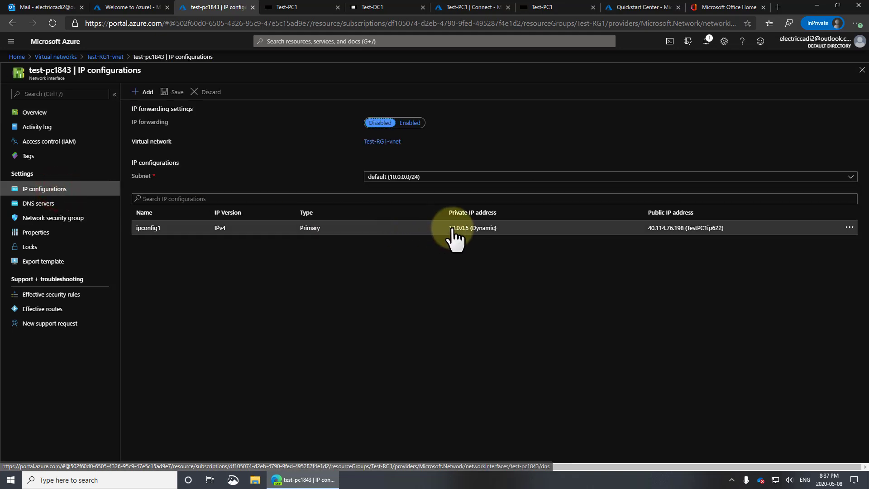
click(473, 228)
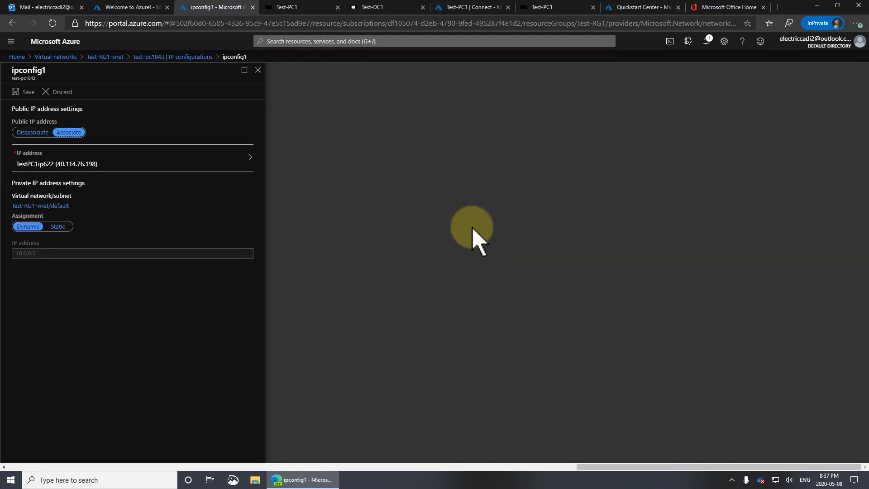
Step: Go back via the Virtual networks list to the Azure home page
click(59, 57)
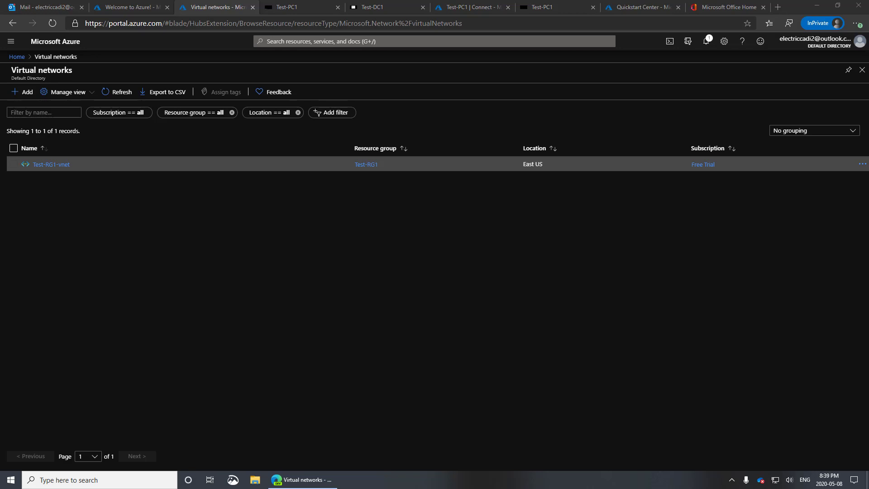
click(17, 56)
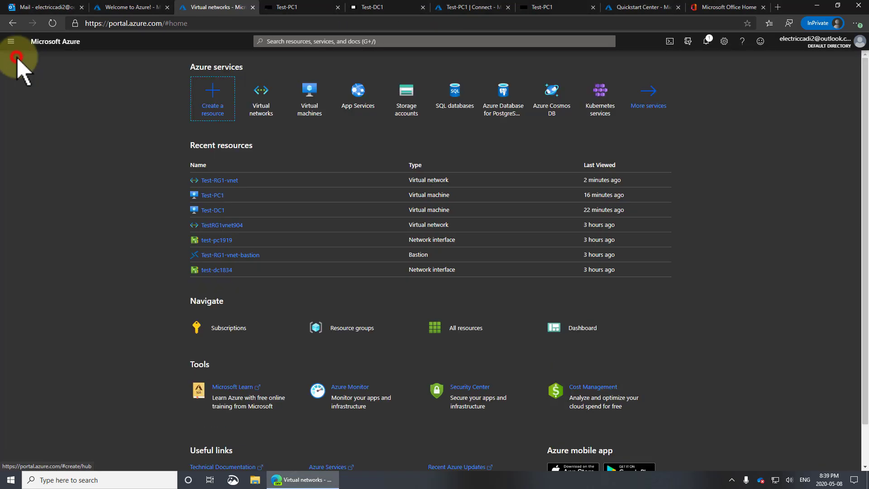